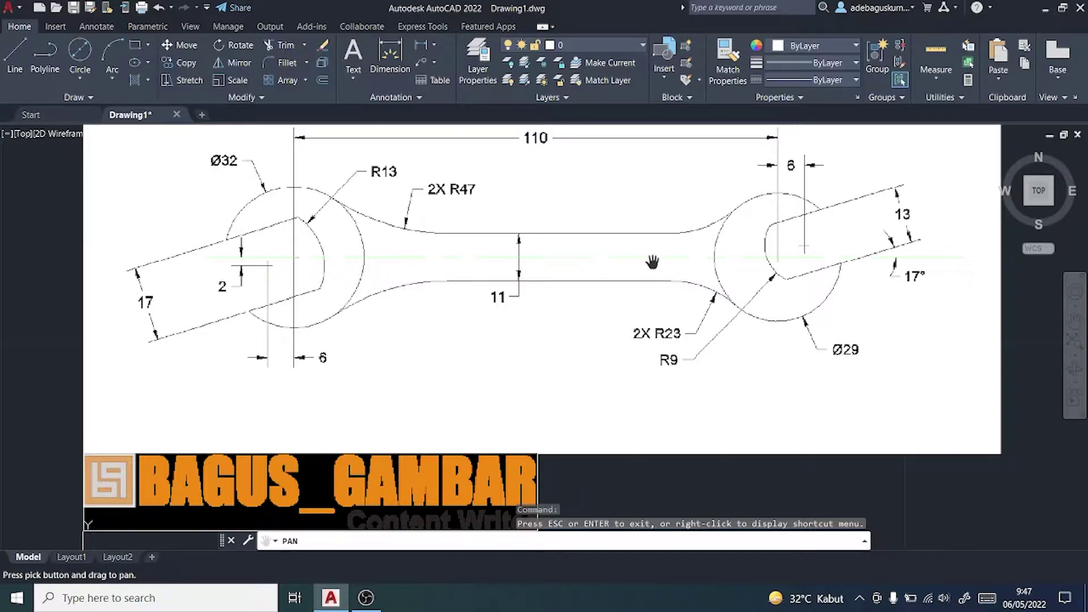
- Draw a 150-unit horizontal line in empty space beside the wrench reference image
scroll(649, 260, up, 4)
scroll(667, 252, down, 4)
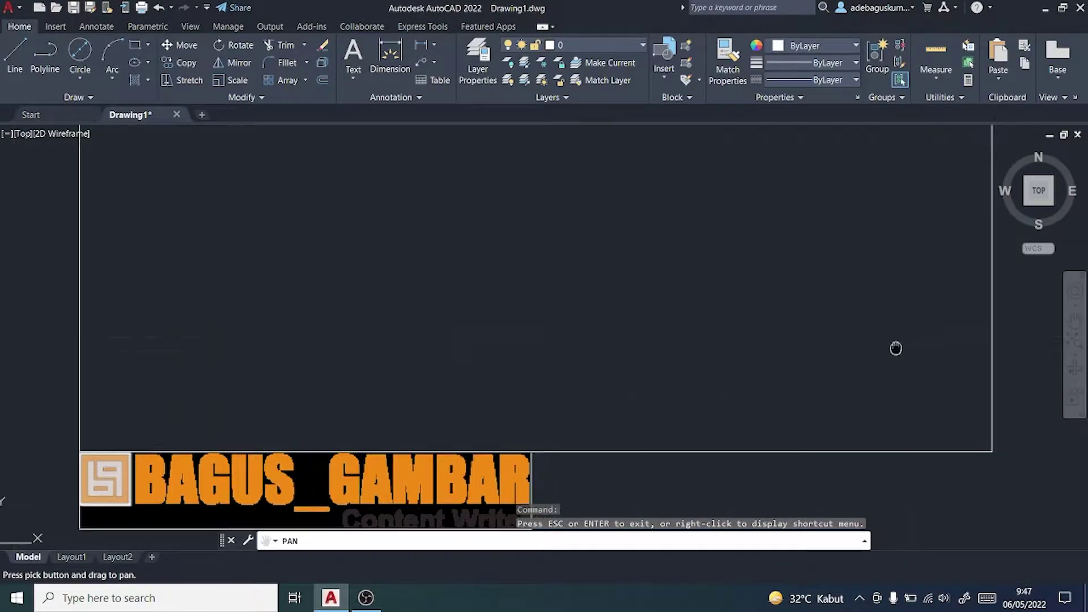
drag(895, 348, 158, 420)
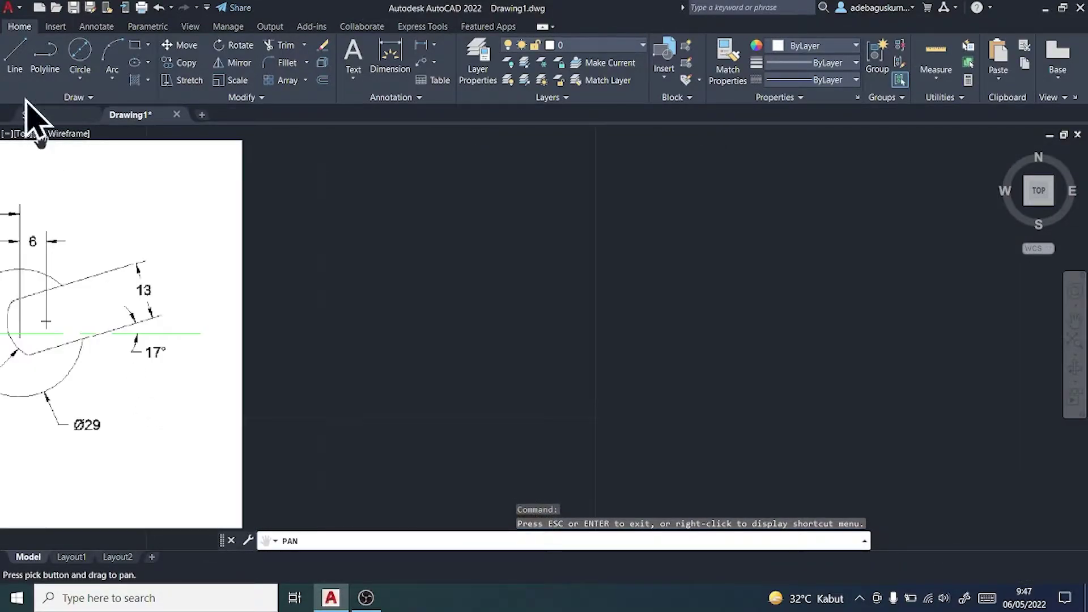
click(17, 53)
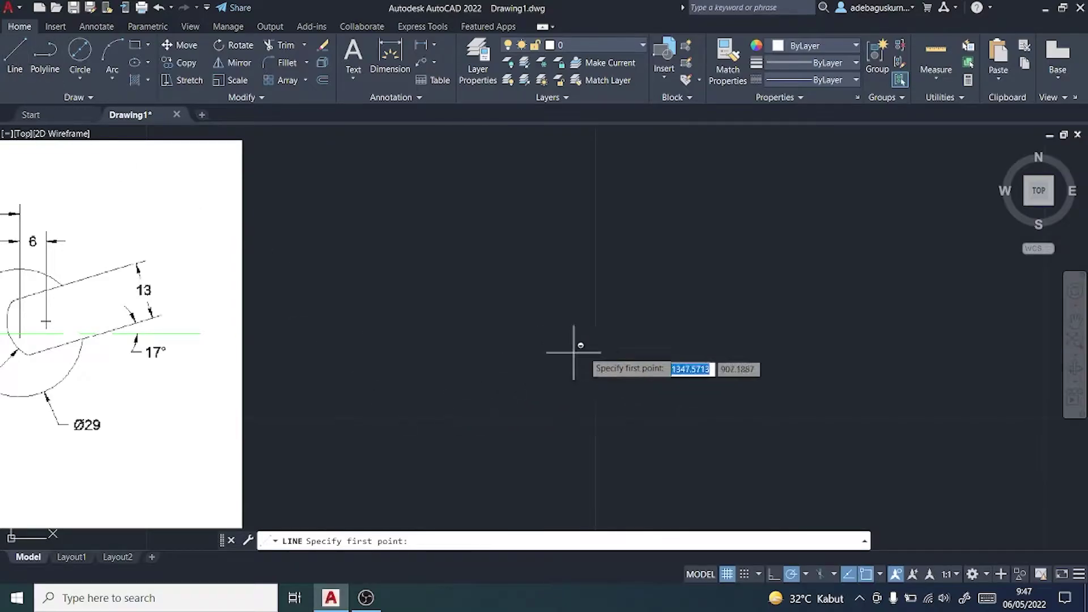
click(596, 328)
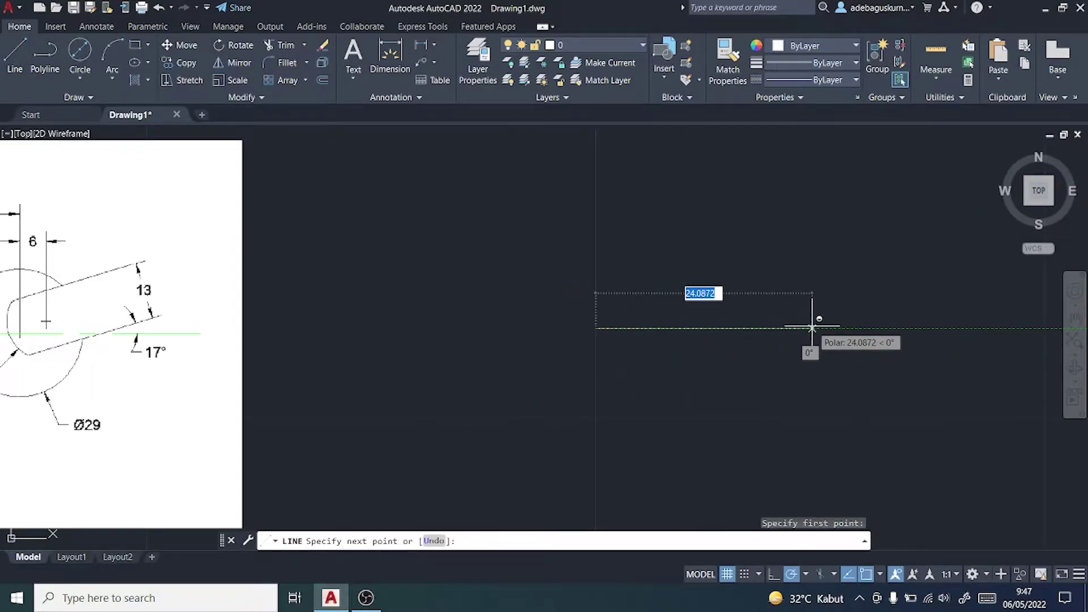
text(150)
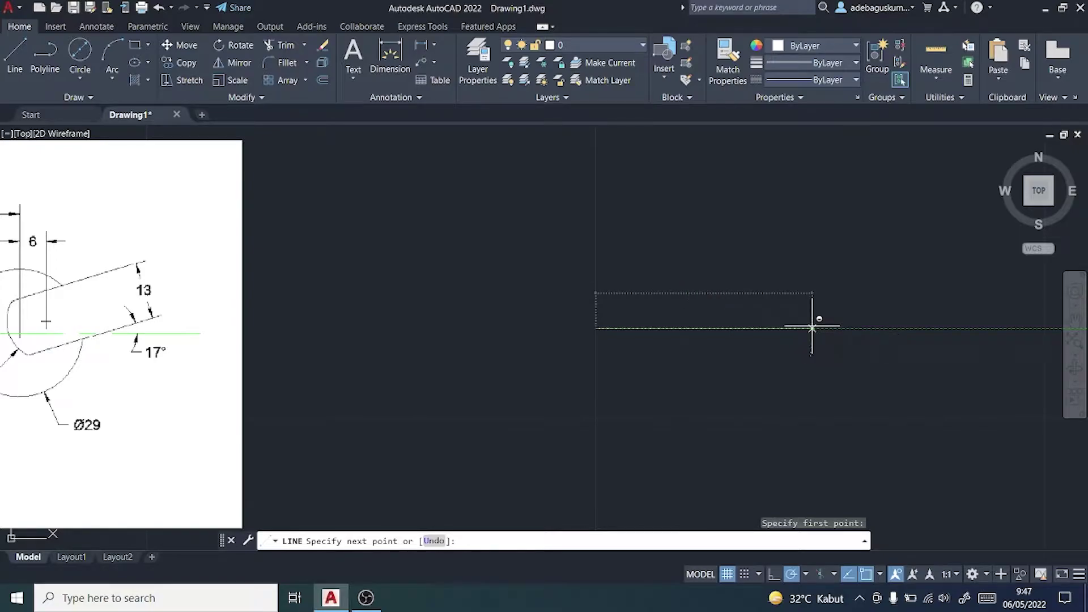
key(Return)
key(Escape)
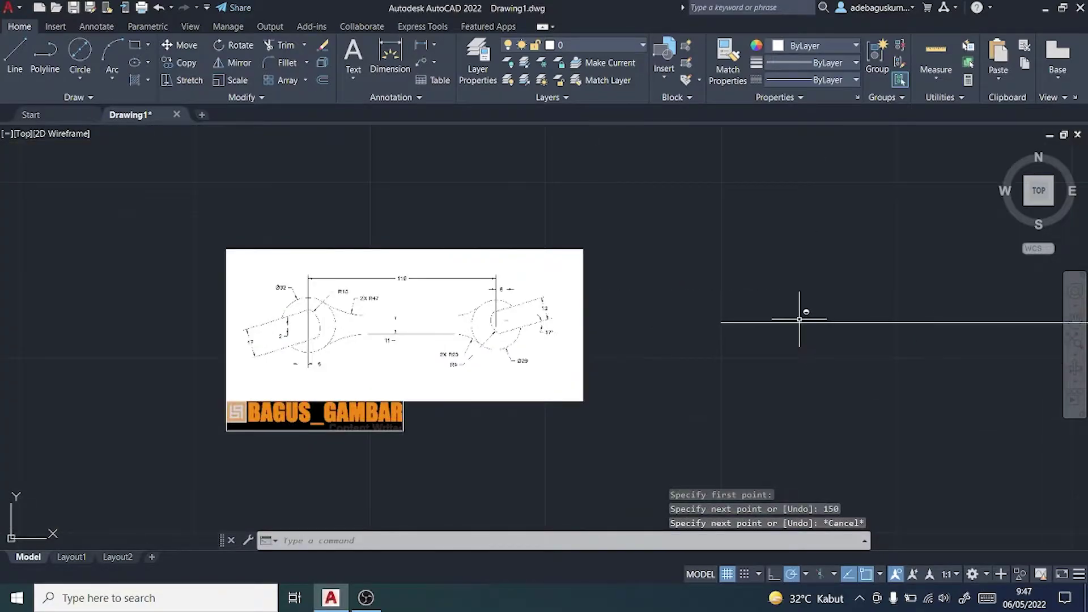
scroll(372, 304, up, 2)
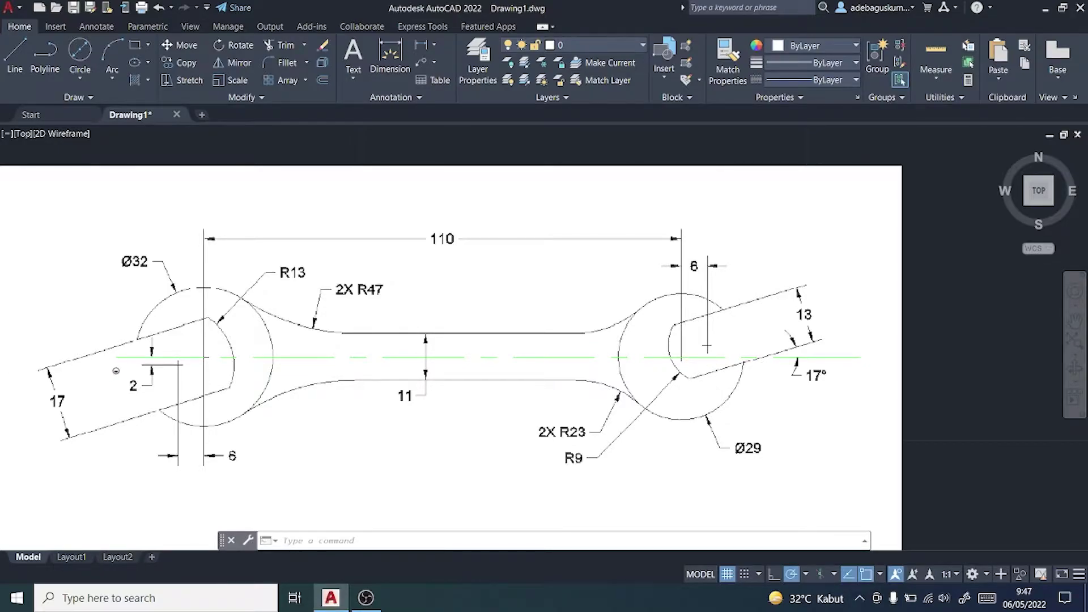
scroll(115, 370, down, 2)
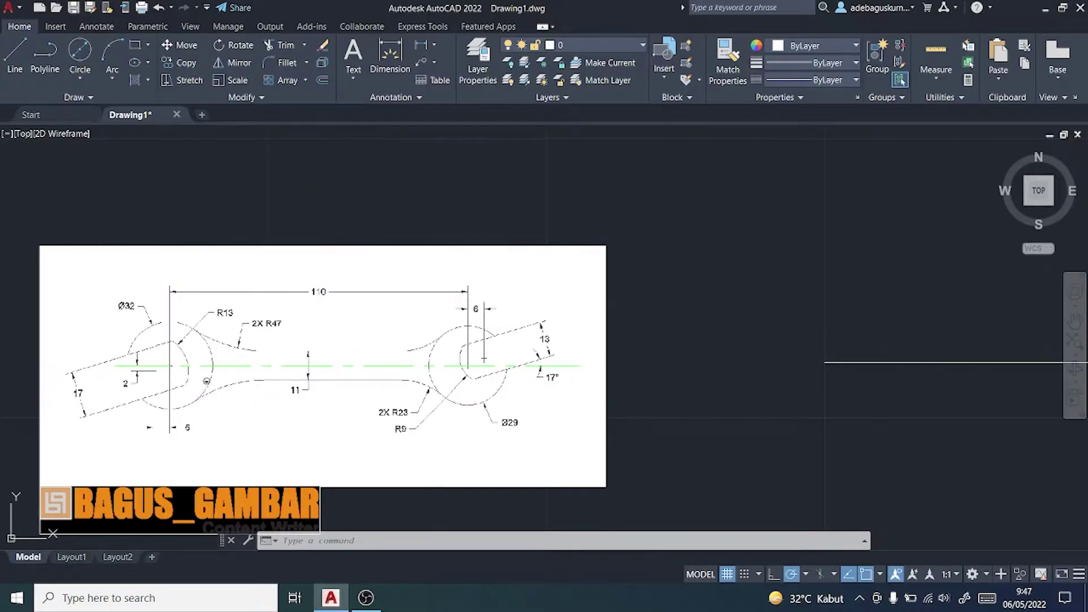
click(1076, 322)
drag(895, 328, 604, 338)
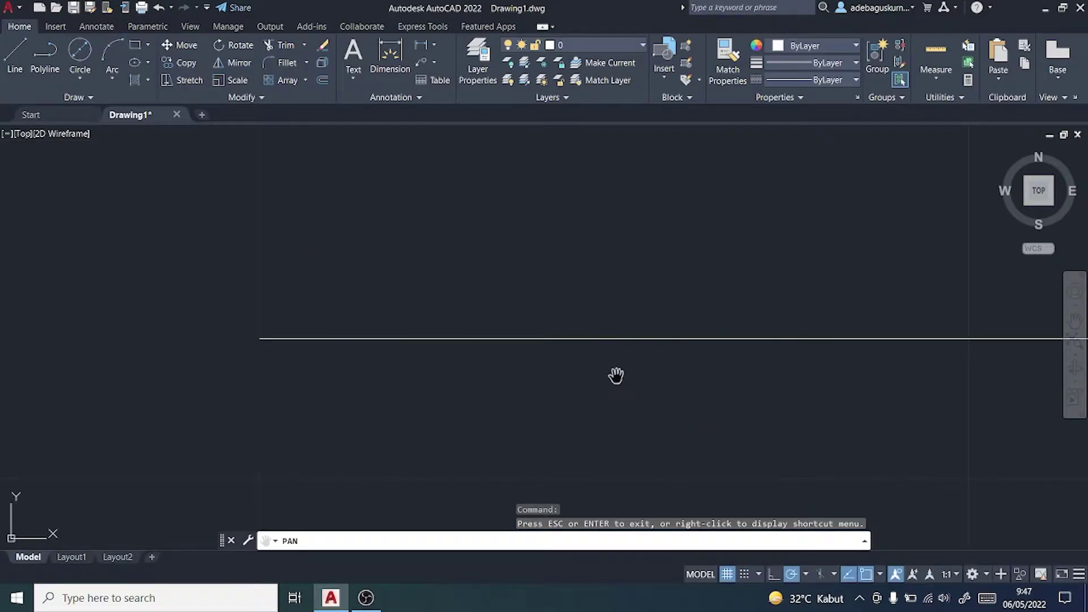
- Load ACAD_ISO08W100 from acadiso.lin through the Linetype Manager
click(848, 82)
click(779, 149)
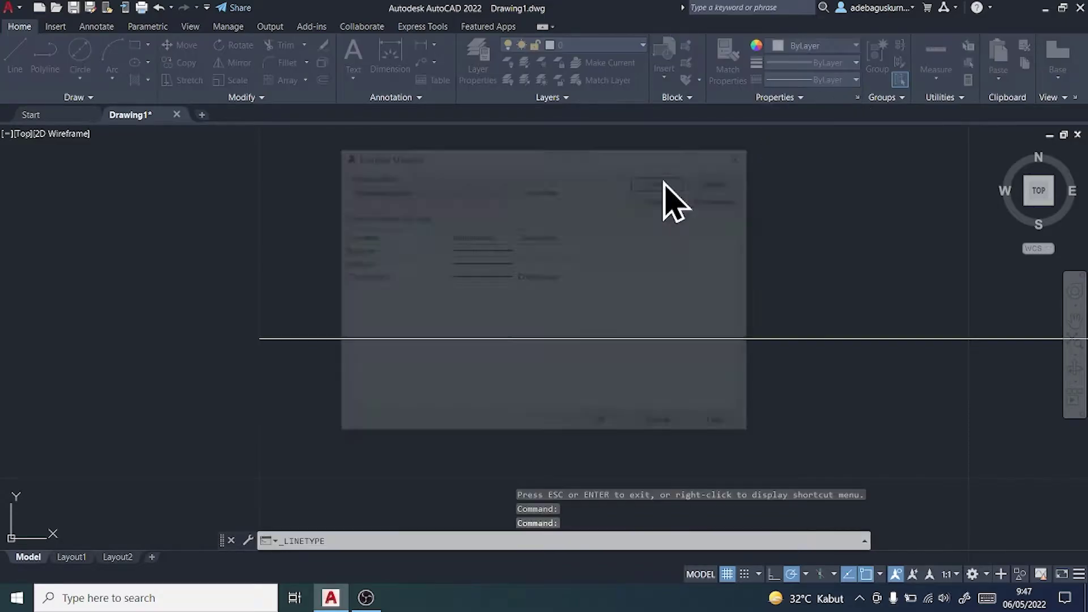
click(660, 182)
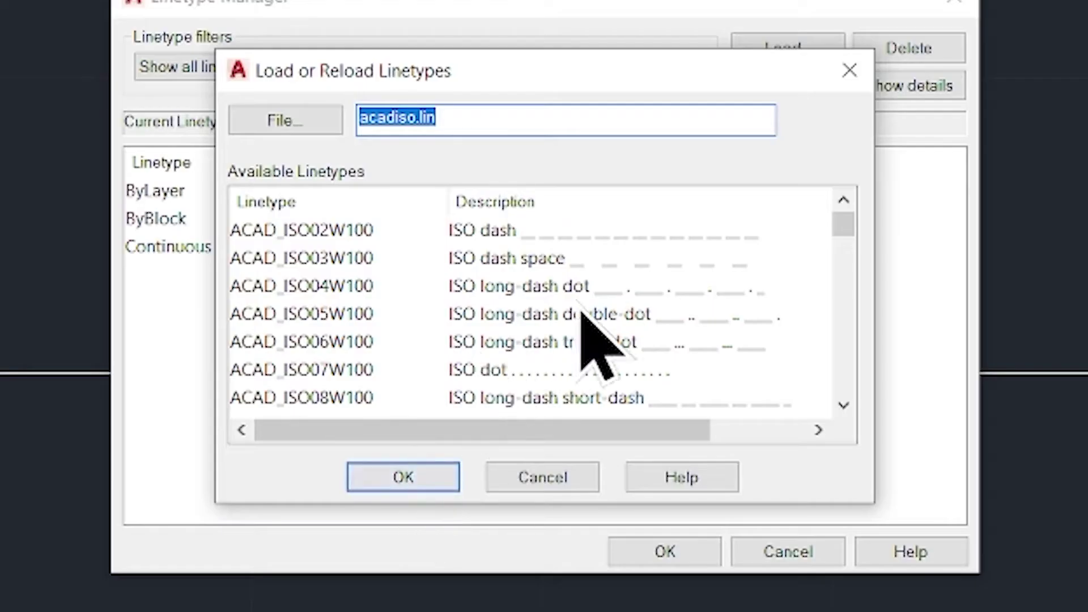
scroll(629, 364, down, 1)
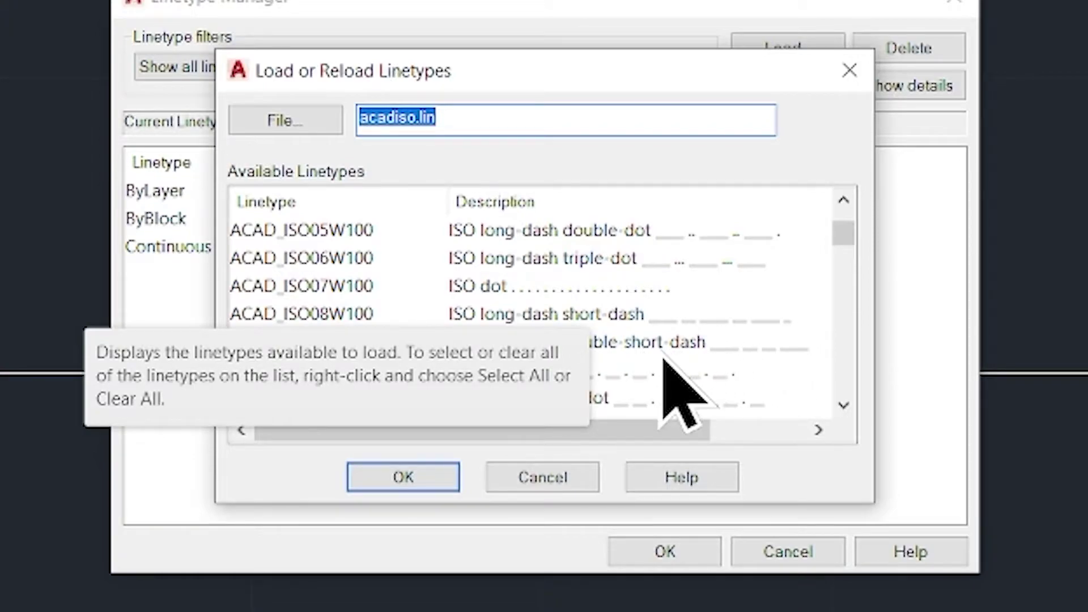
scroll(665, 358, down, 1)
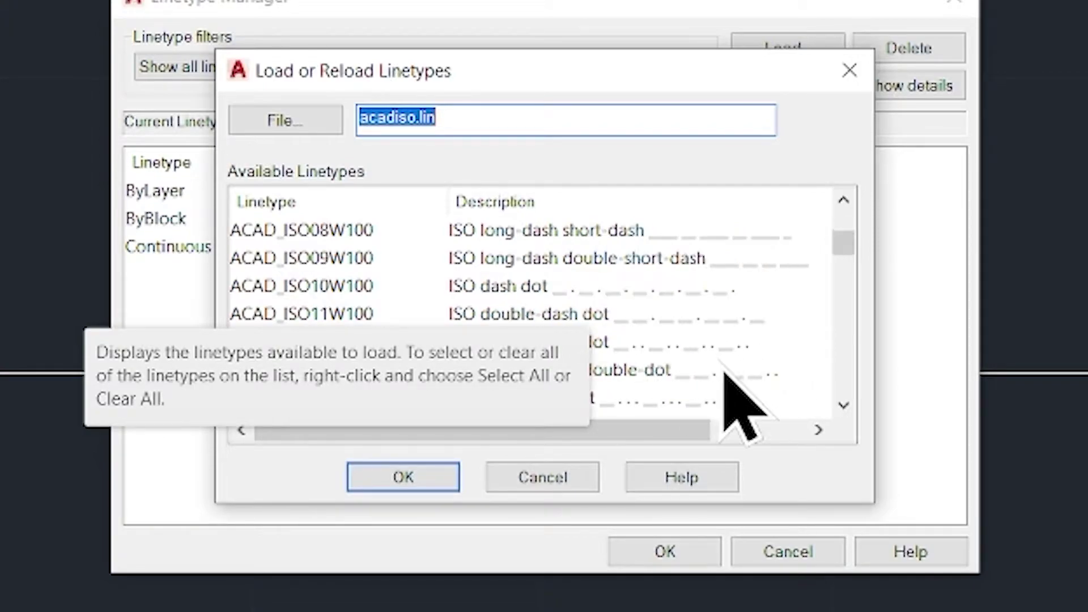
click(584, 241)
click(480, 388)
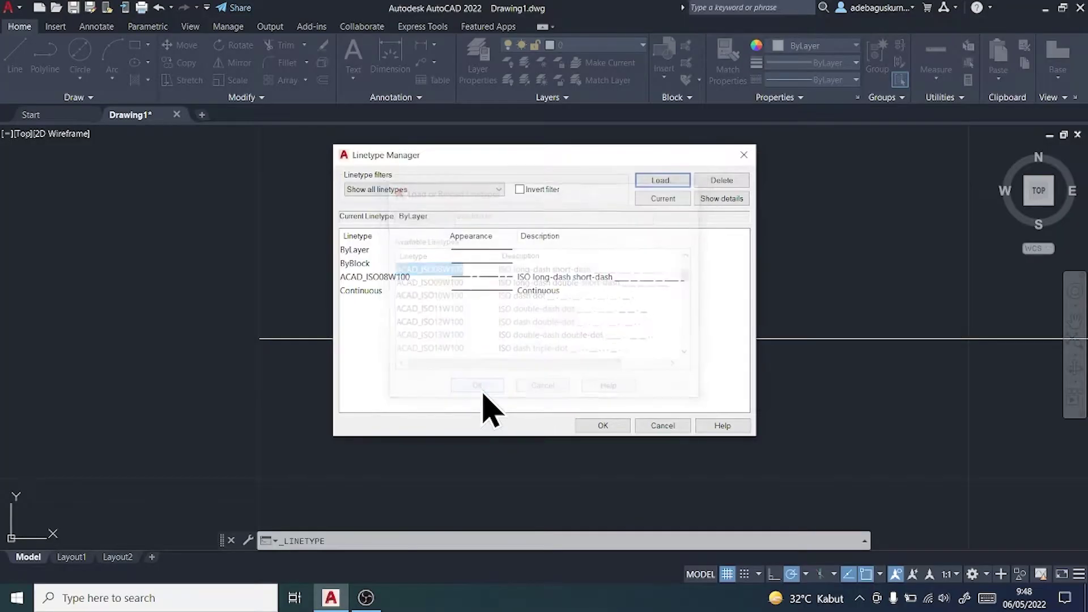
click(602, 428)
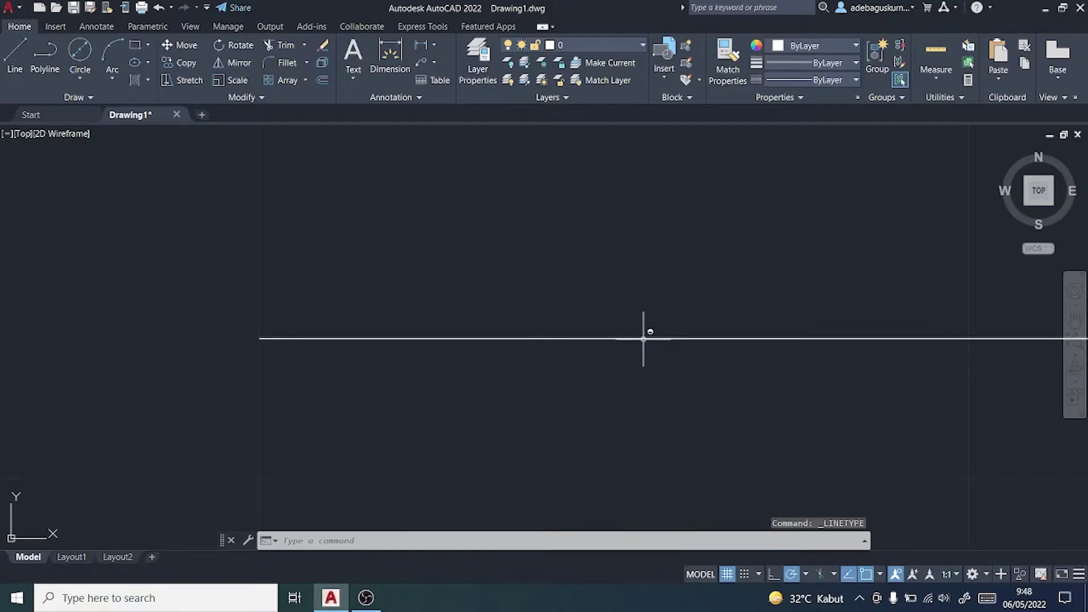
- Give the 150-unit line the ACAD_ISO08W100 long-dash short-dash linetype
click(553, 339)
click(843, 80)
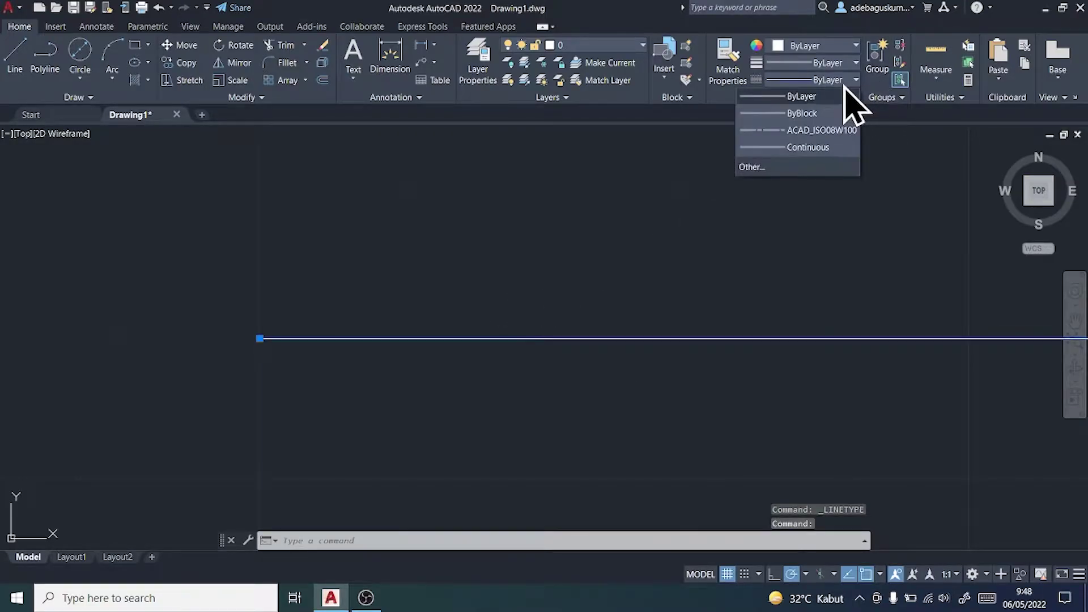
click(811, 130)
scroll(705, 400, down, 3)
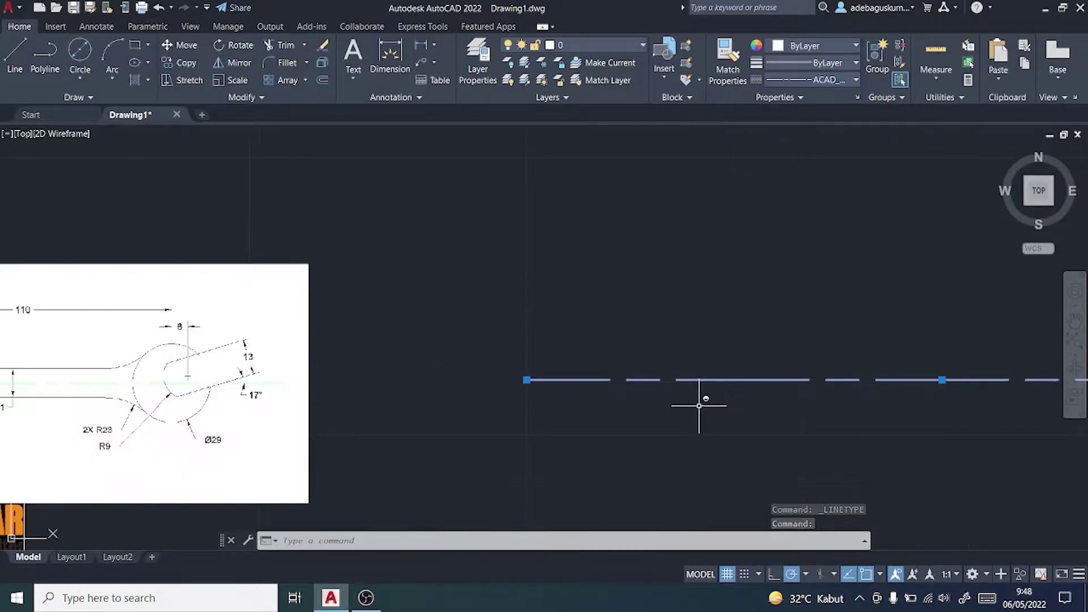
scroll(699, 406, down, 2)
scroll(698, 402, down, 2)
scroll(702, 395, up, 4)
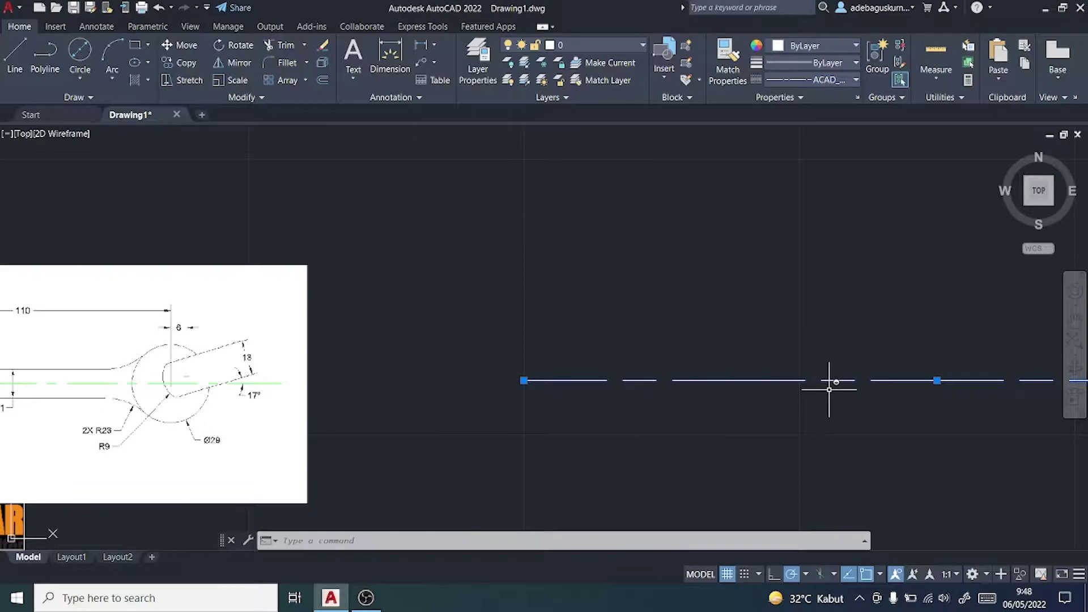
scroll(829, 391, down, 4)
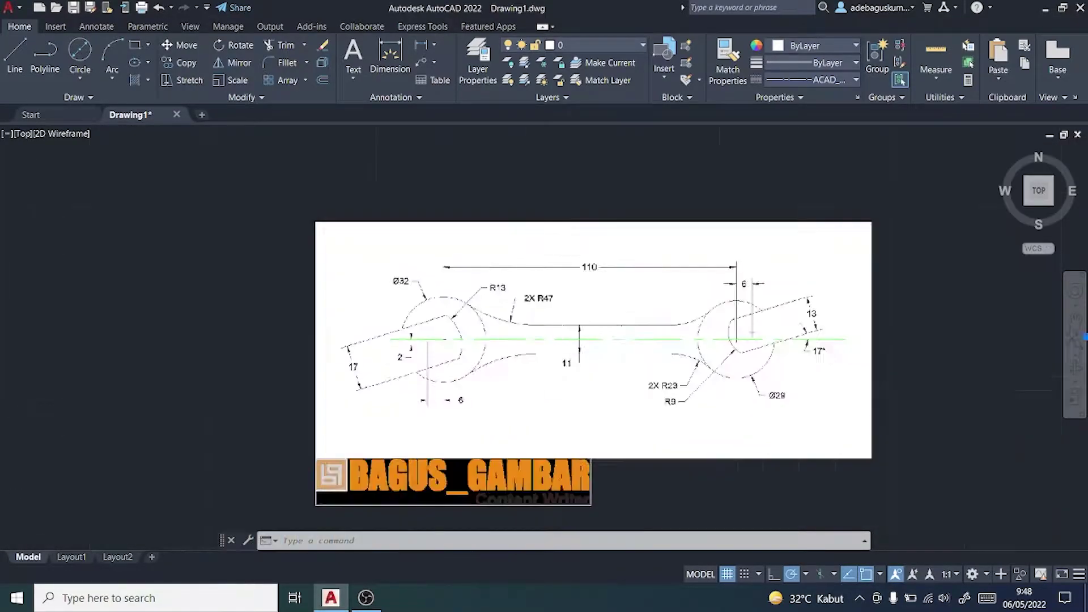
scroll(540, 369, down, 2)
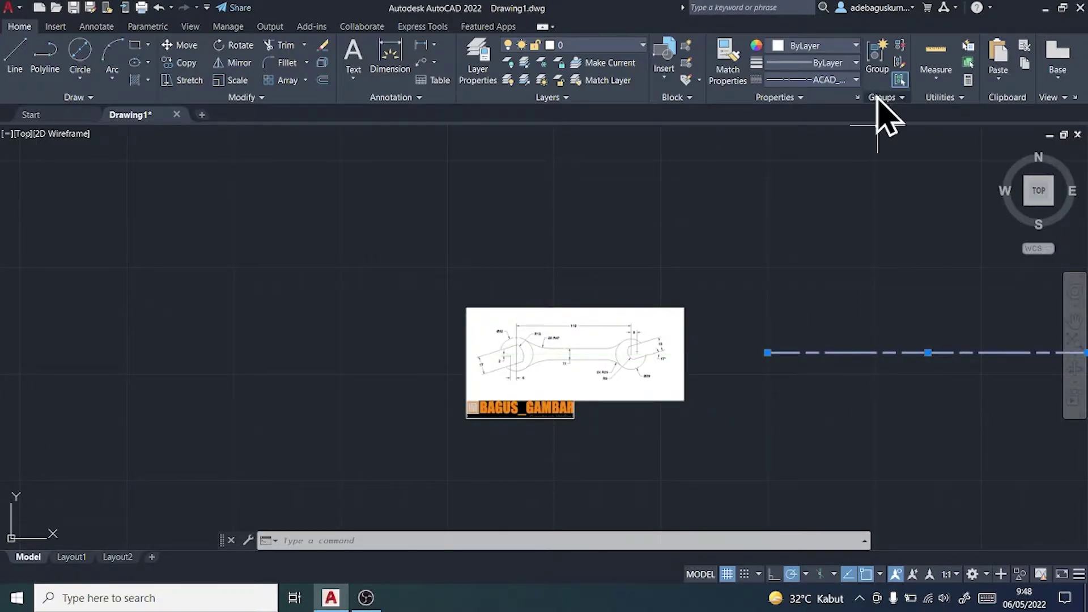
- Colour the dashed line green and clear the selection
click(841, 50)
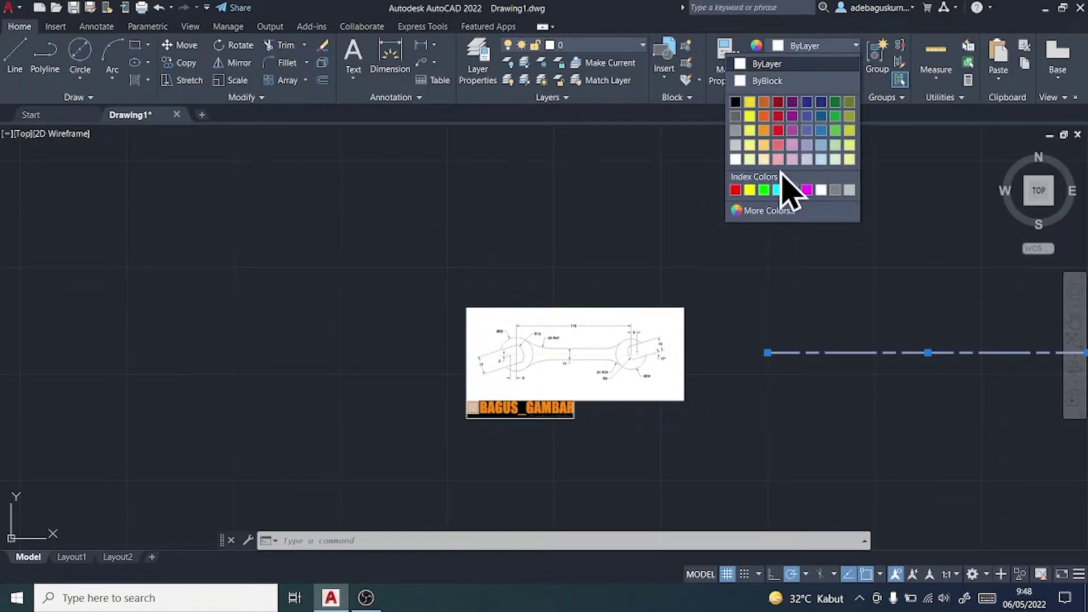
click(764, 190)
scroll(777, 384, up, 4)
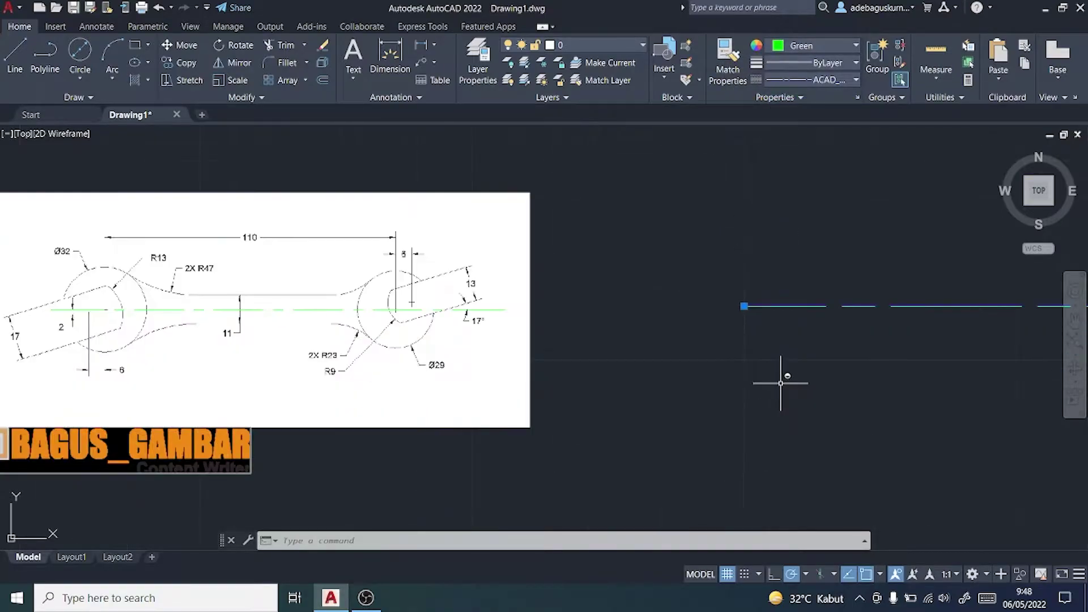
click(782, 383)
key(Escape)
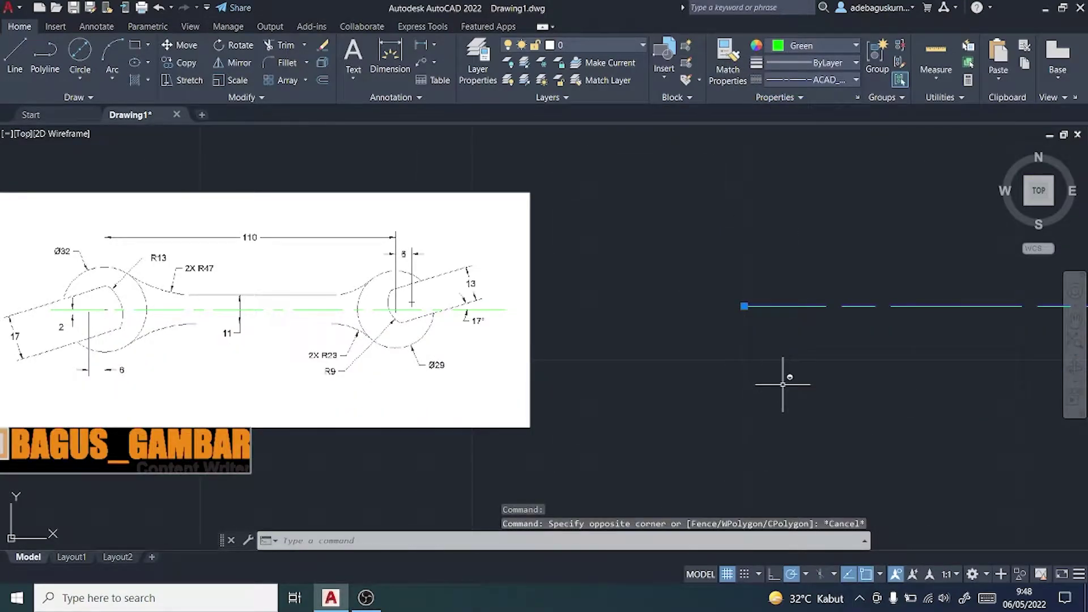
click(782, 384)
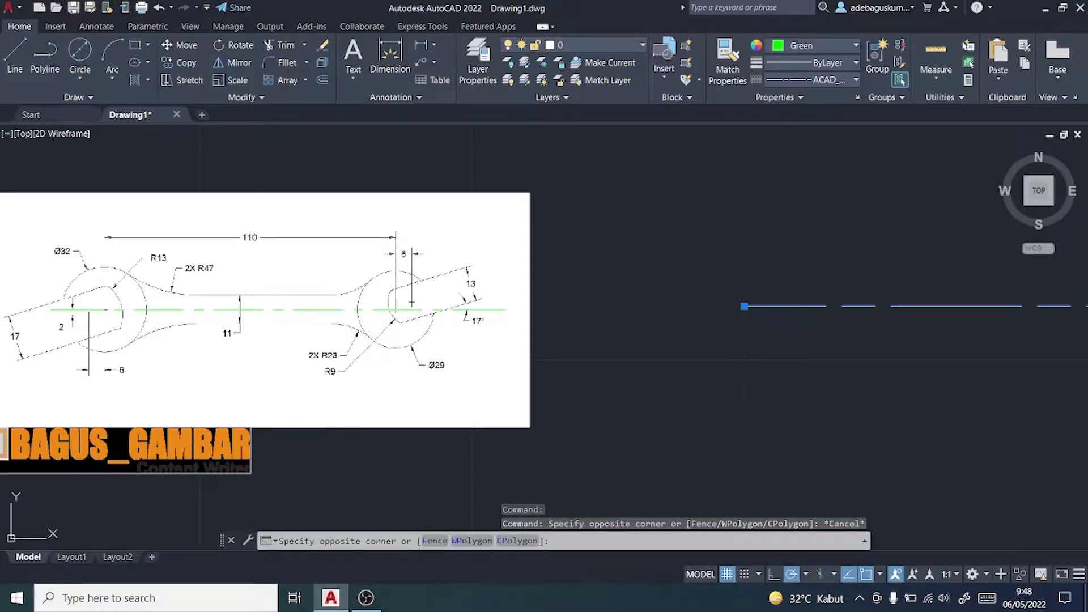
click(510, 445)
key(Escape)
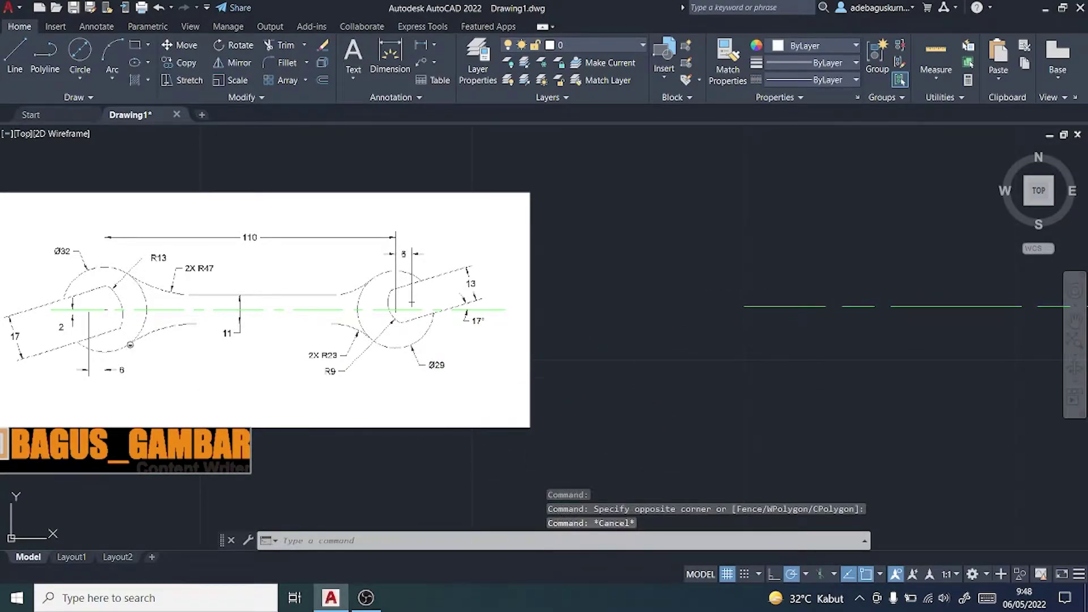
scroll(119, 328, up, 2)
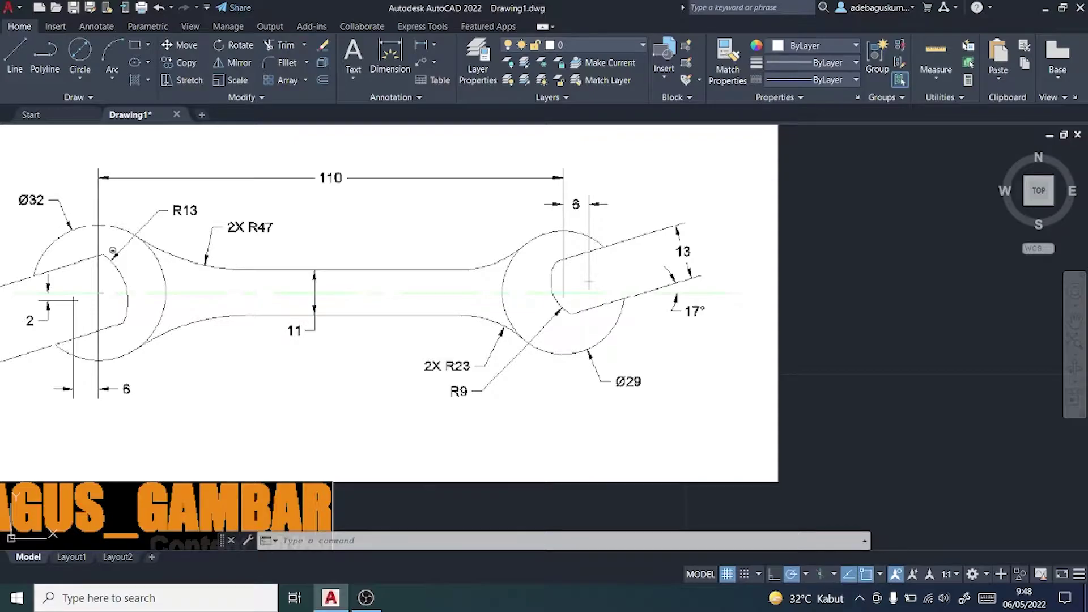
- Draw a 16-unit line starting at the green centreline's right endpoint
scroll(814, 374, down, 4)
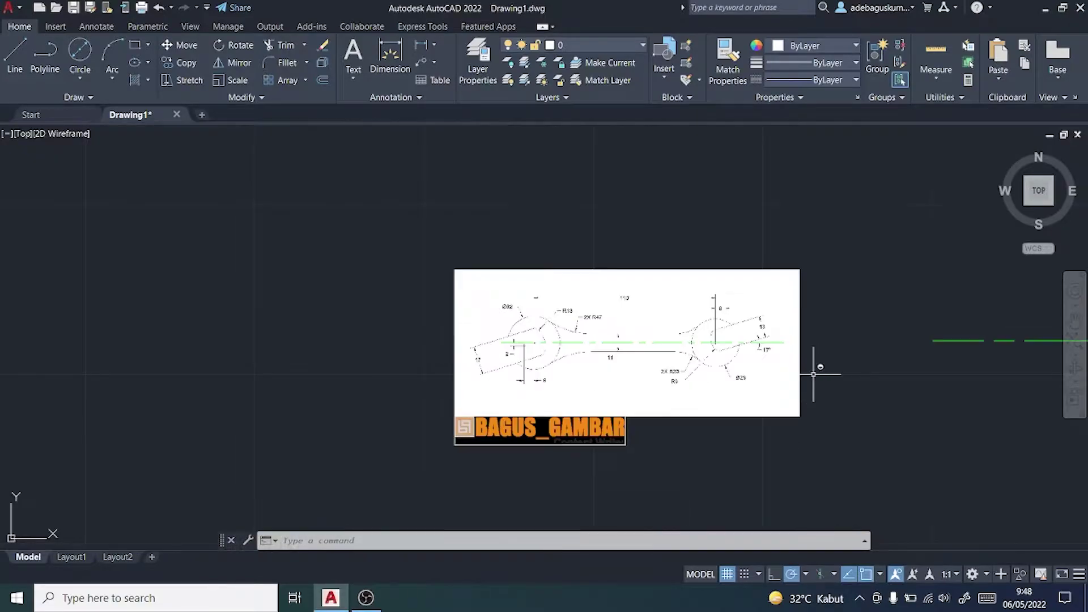
scroll(813, 374, up, 4)
scroll(813, 374, down, 4)
scroll(813, 374, up, 4)
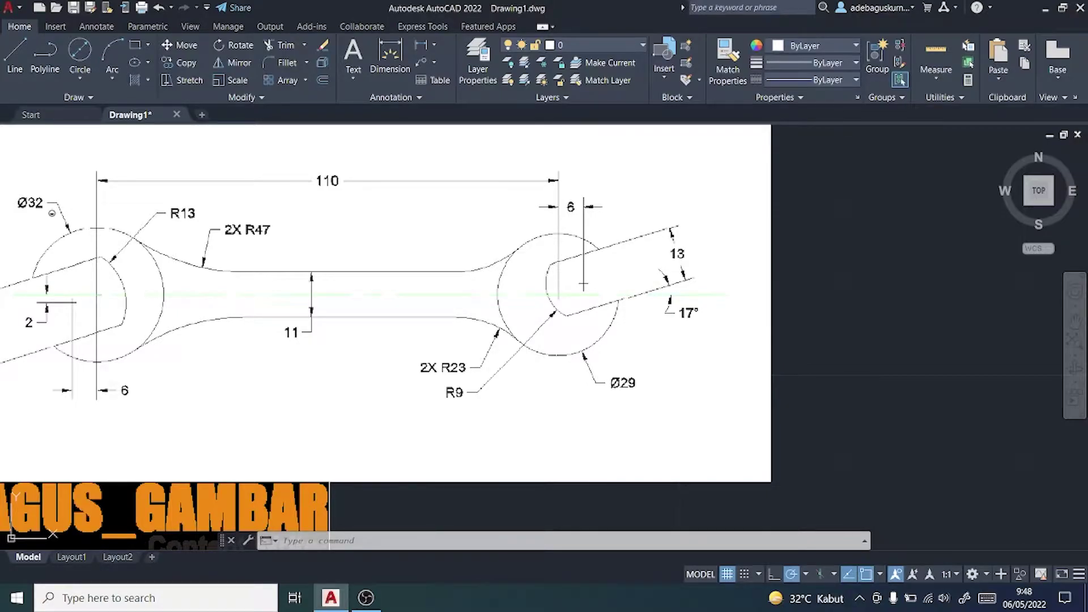
click(15, 60)
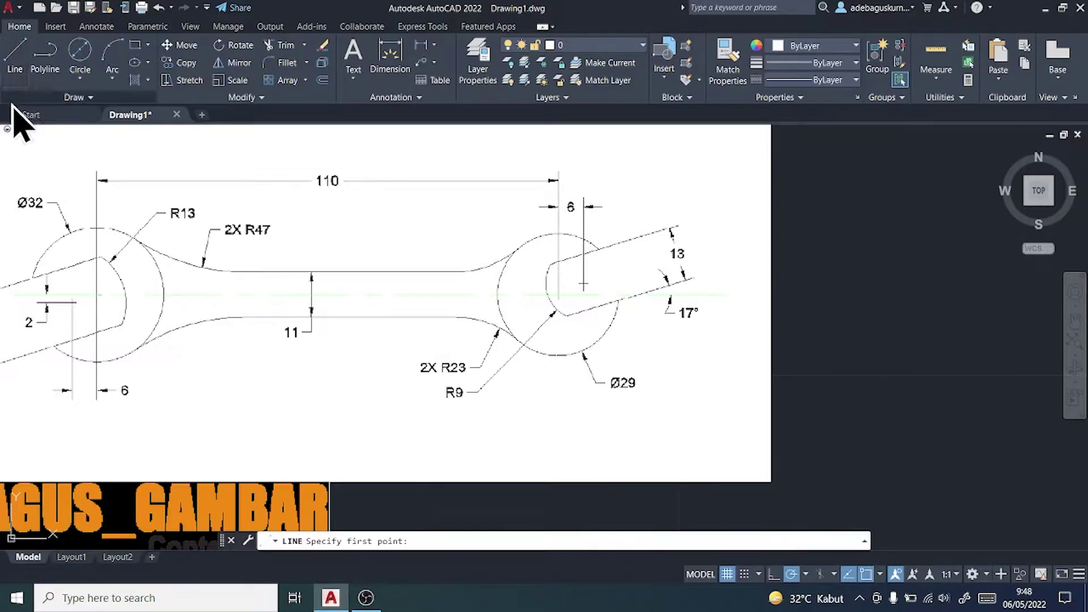
click(13, 63)
scroll(858, 311, down, 3)
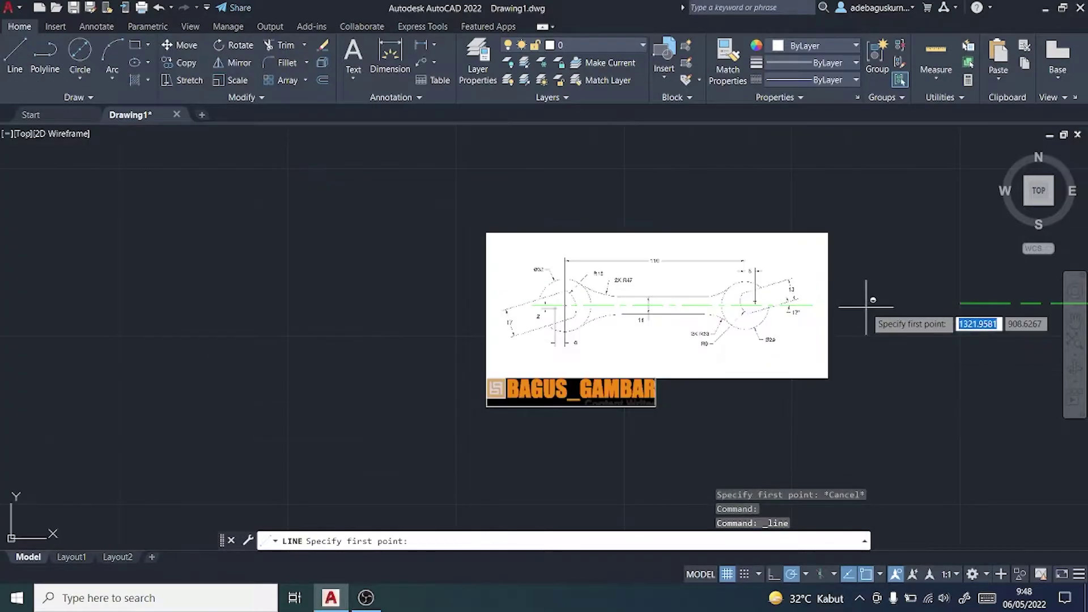
click(961, 303)
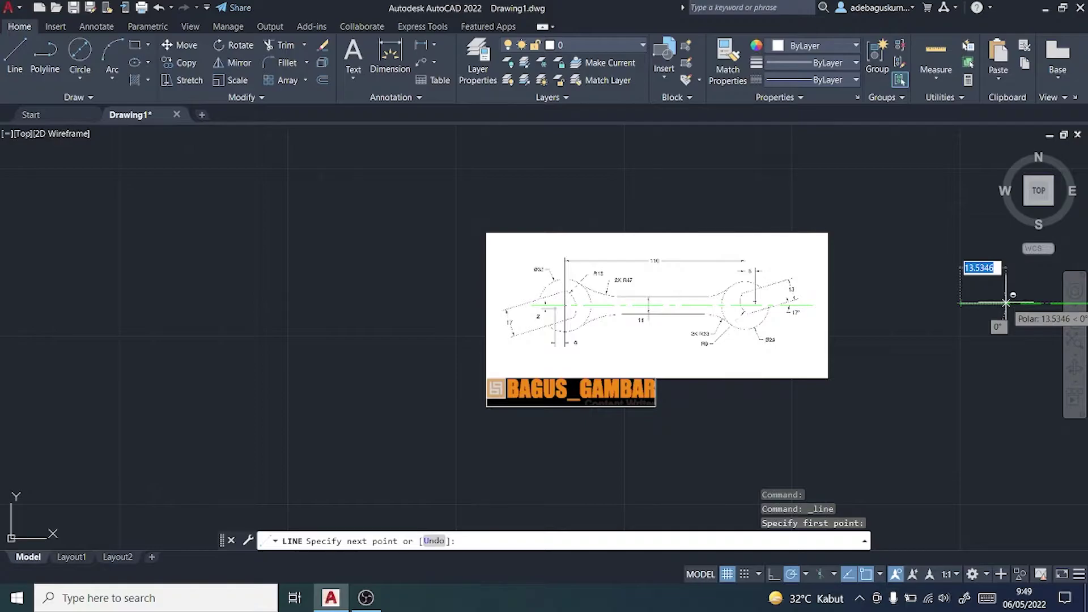
text(16)
key(Return)
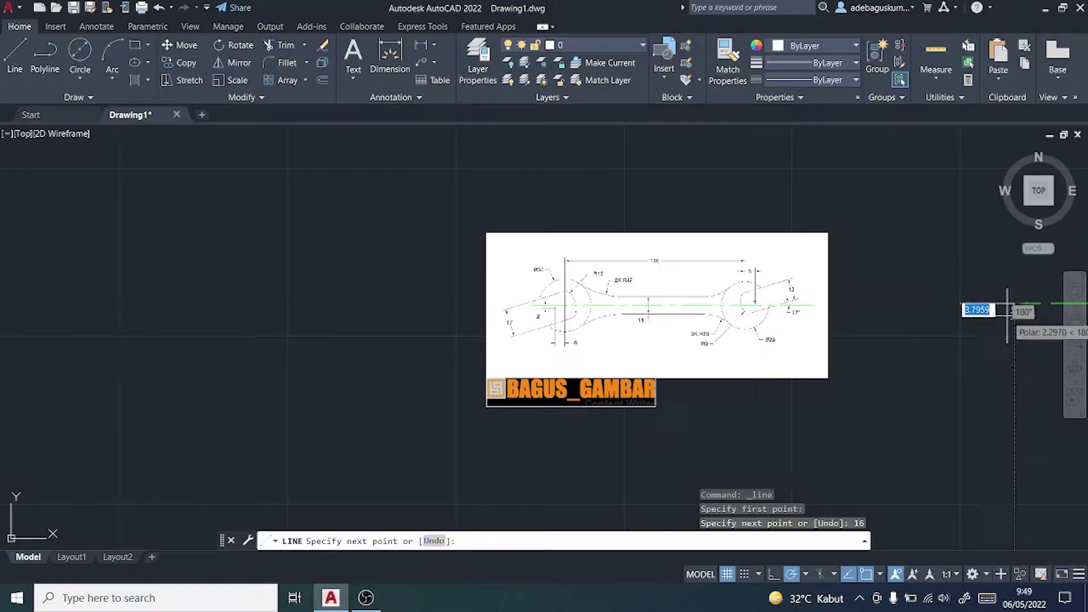
key(Escape)
scroll(1013, 335, up, 4)
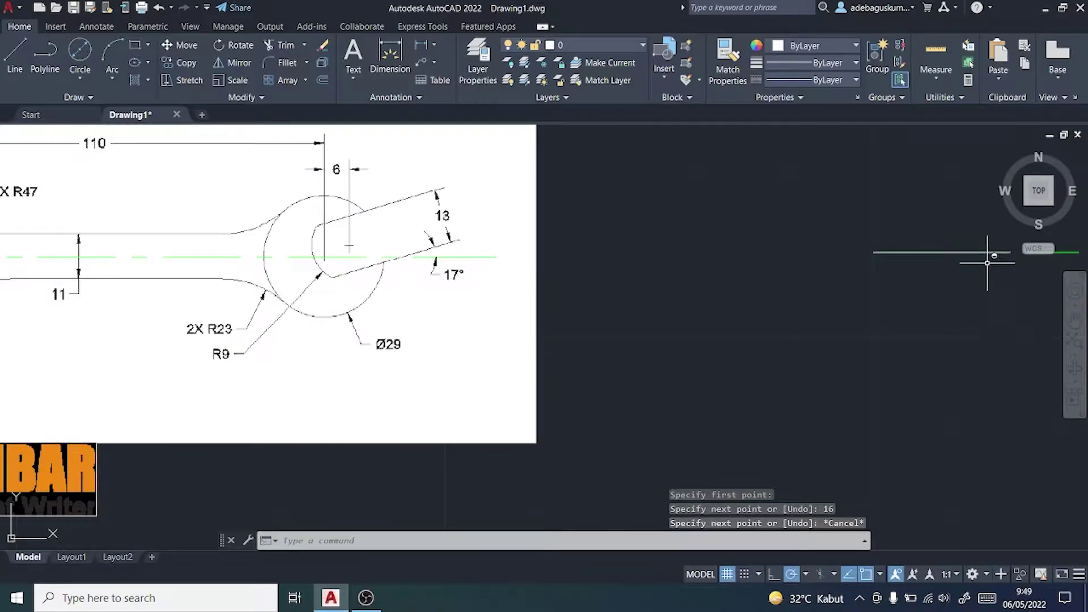
scroll(994, 250, up, 2)
scroll(929, 258, down, 2)
scroll(929, 255, down, 2)
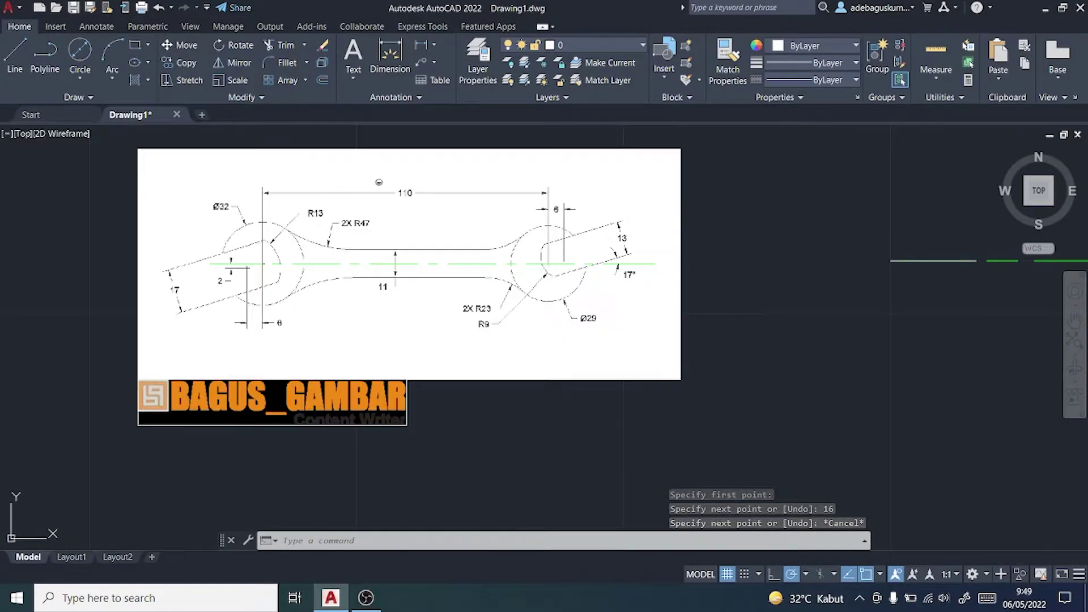
click(80, 79)
- Draw a Ø32 circle centred on the centreline
click(59, 130)
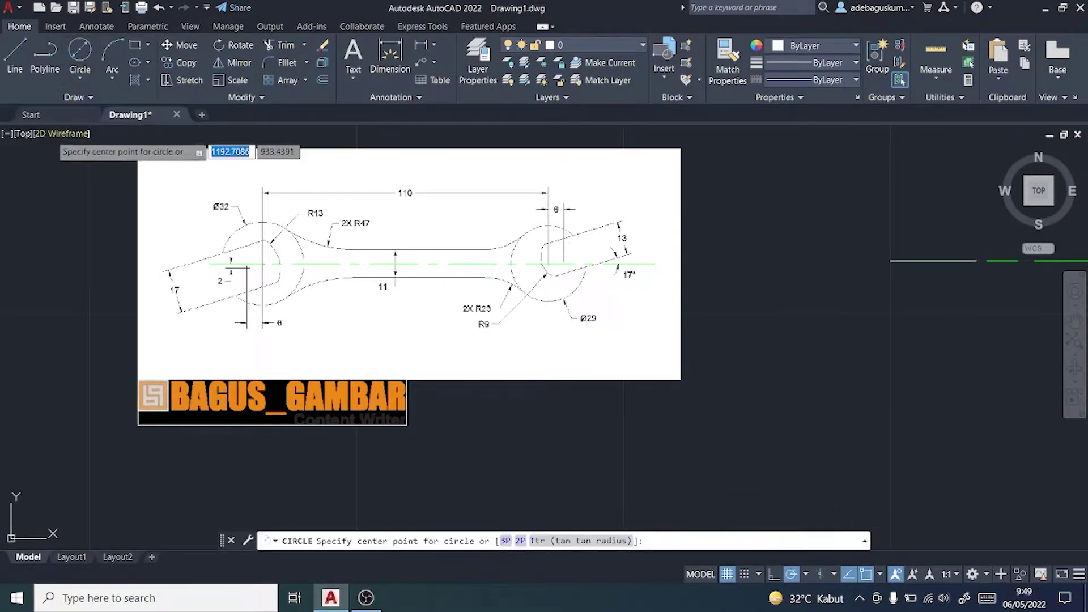
click(976, 261)
text(2)
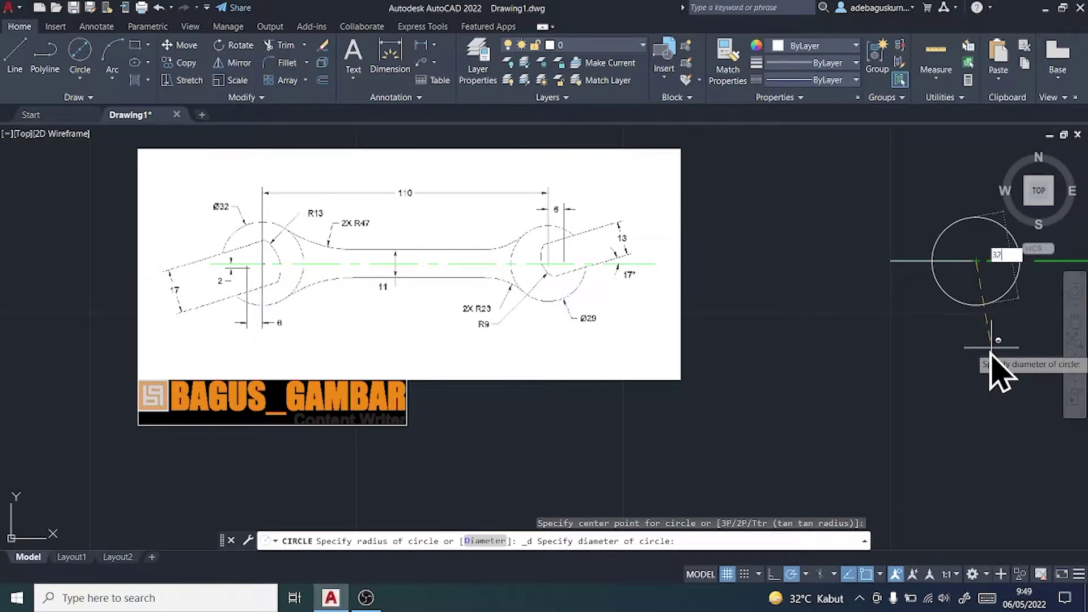
key(Return)
key(Escape)
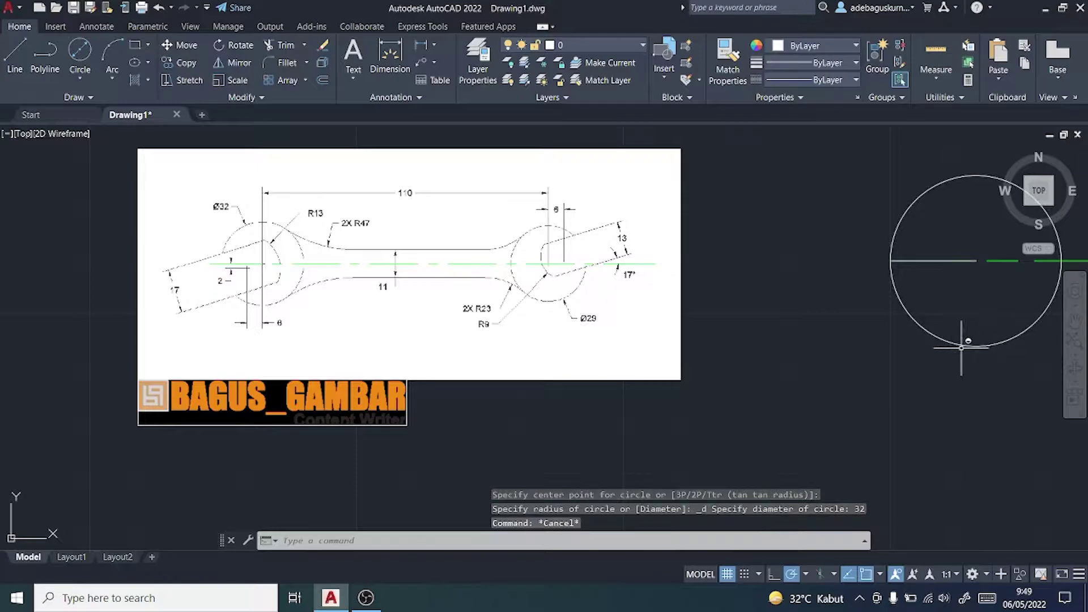
- Delete the short line left inside the circle
click(941, 261)
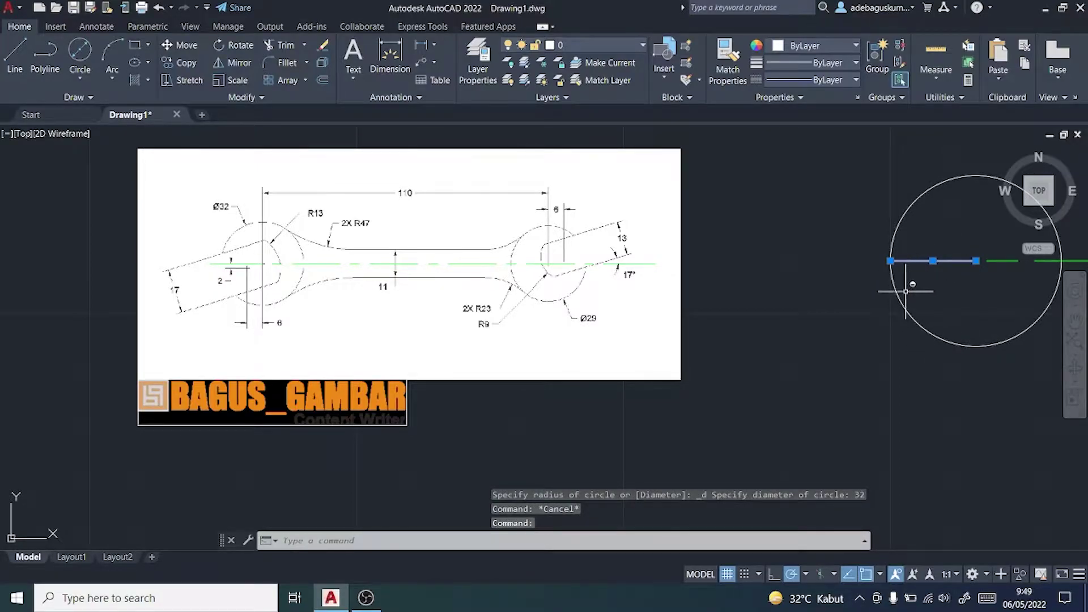
key(Delete)
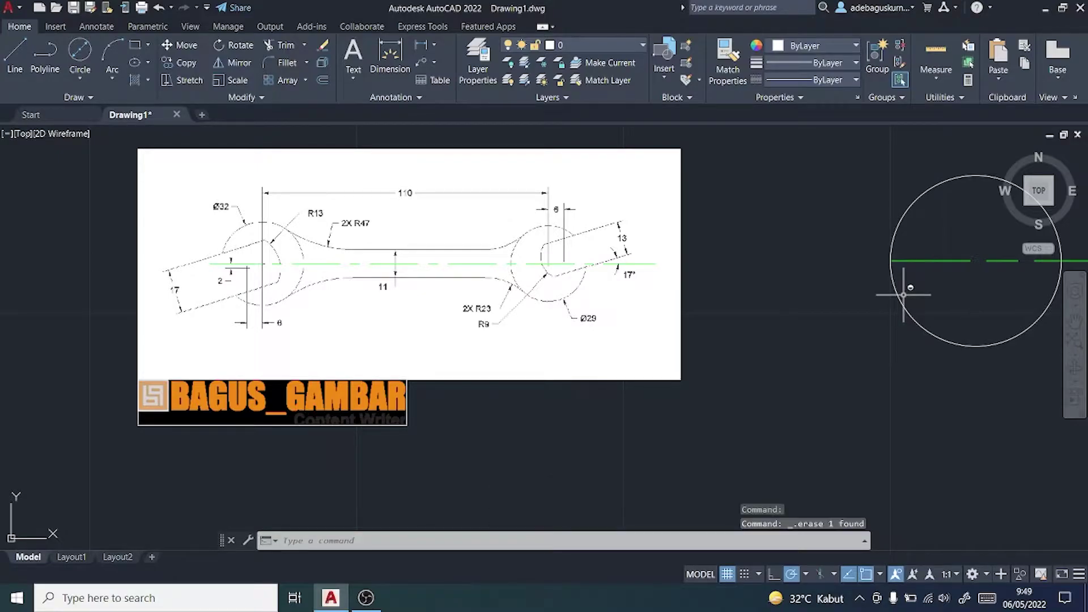
click(1075, 320)
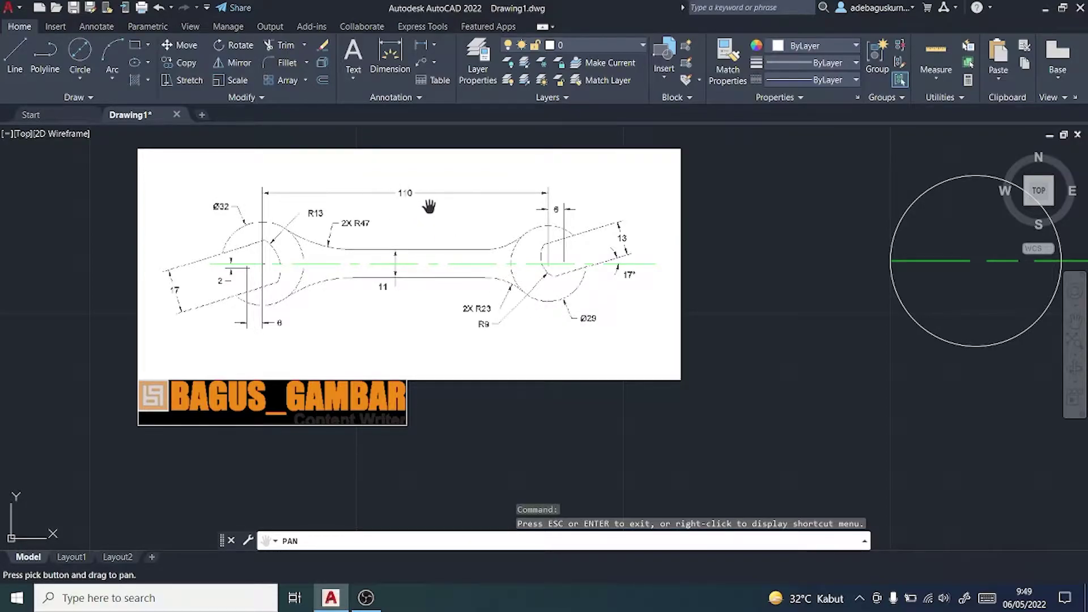
- Draw a 110-unit line along the centreline from the Ø32 circle's centre
click(19, 71)
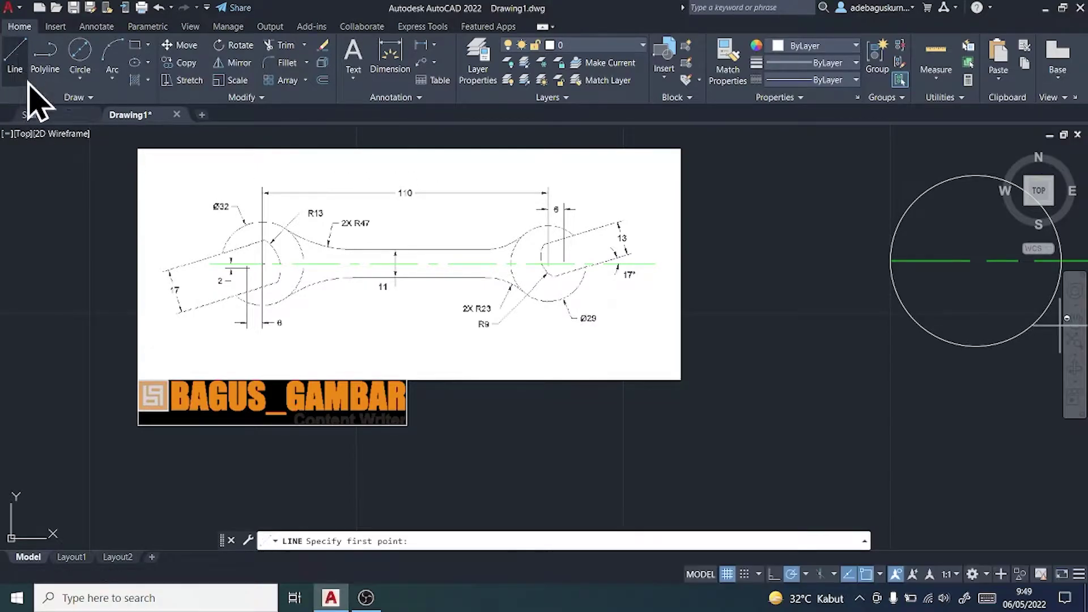
click(976, 261)
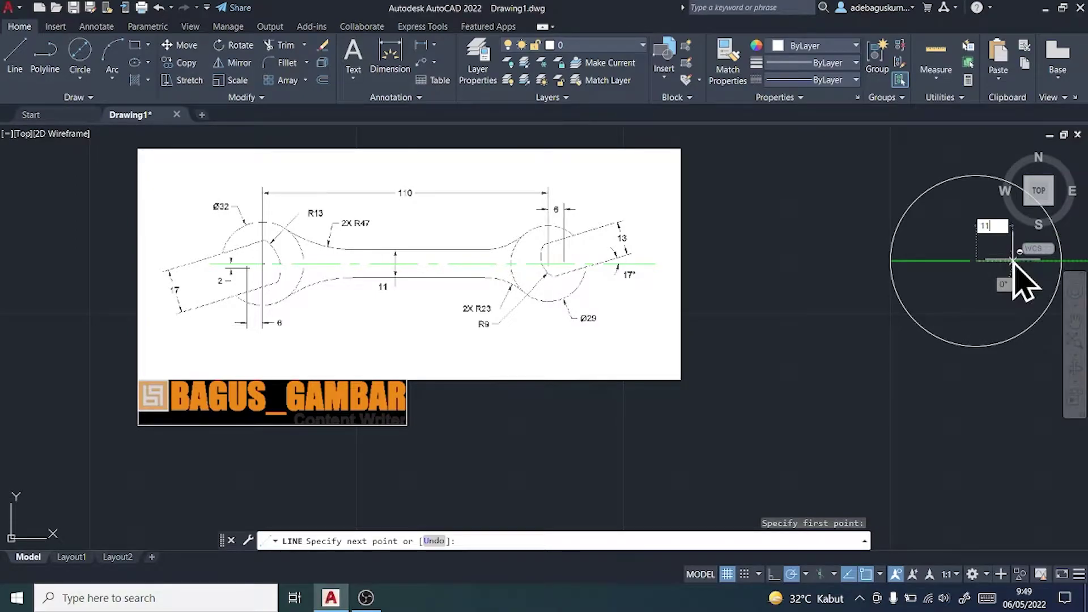
text(110)
key(Return)
key(Escape)
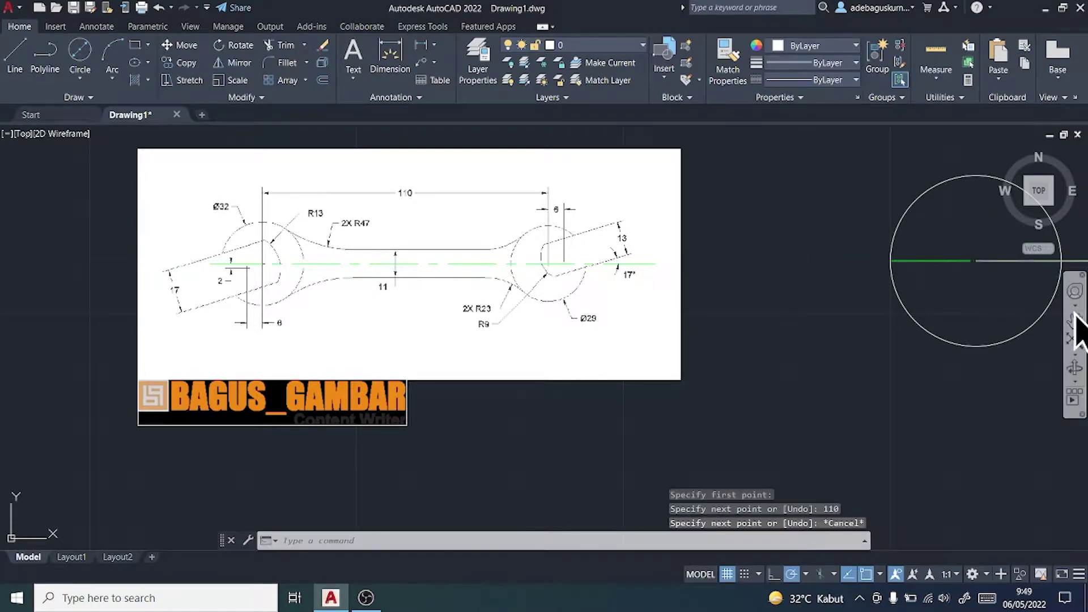
click(1076, 322)
mouse_move(928, 348)
mouse_down()
mouse_move(544, 393)
mouse_move(55, 424)
mouse_up()
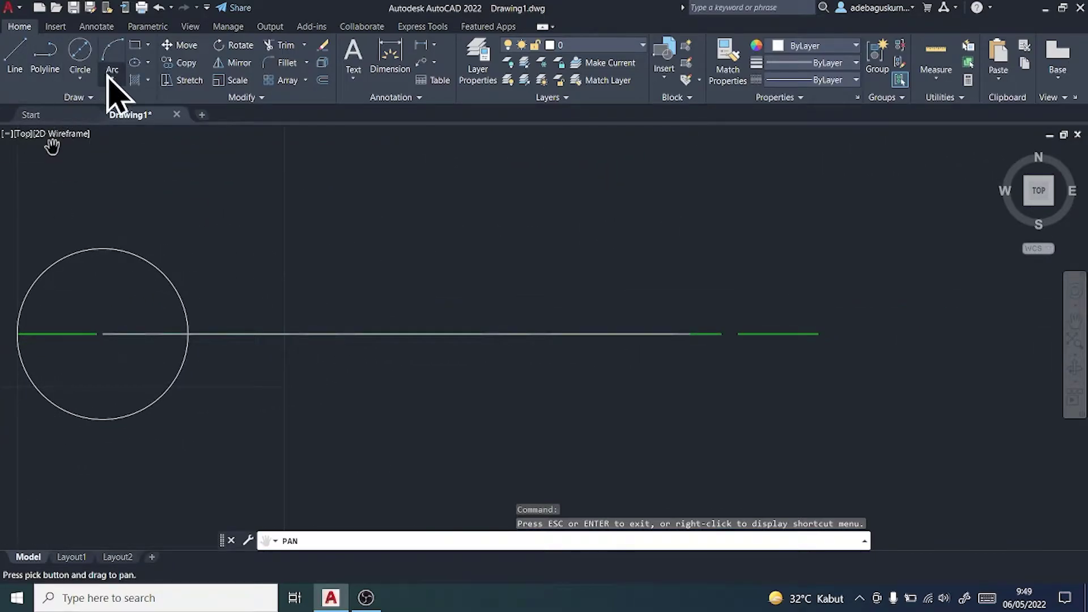
- Draw a Ø29 circle centred on the far end of the 110-unit line
click(80, 80)
click(71, 131)
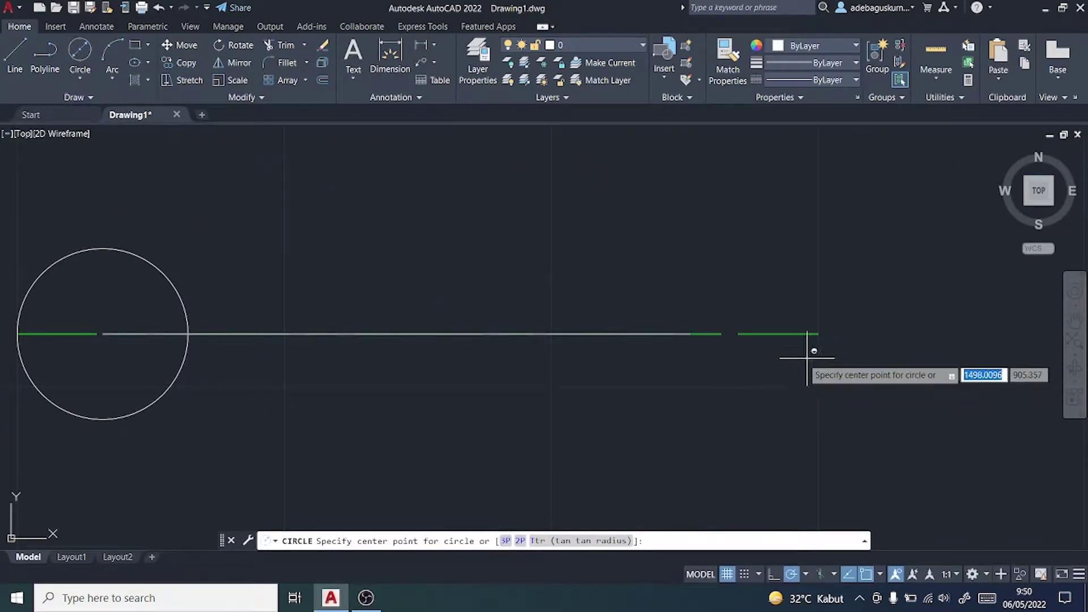
click(691, 334)
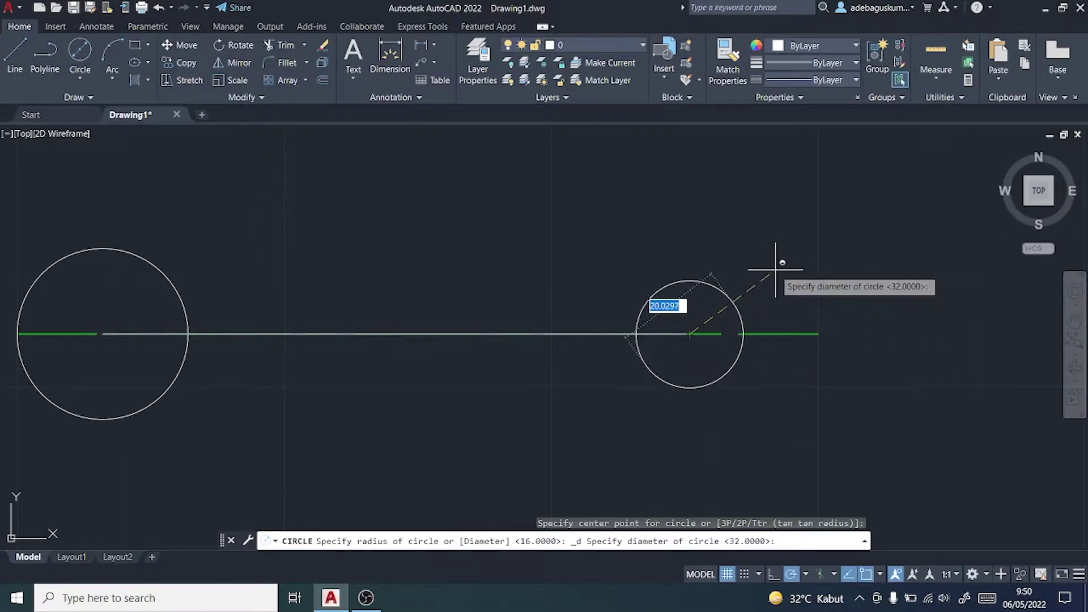
text(29)
key(Return)
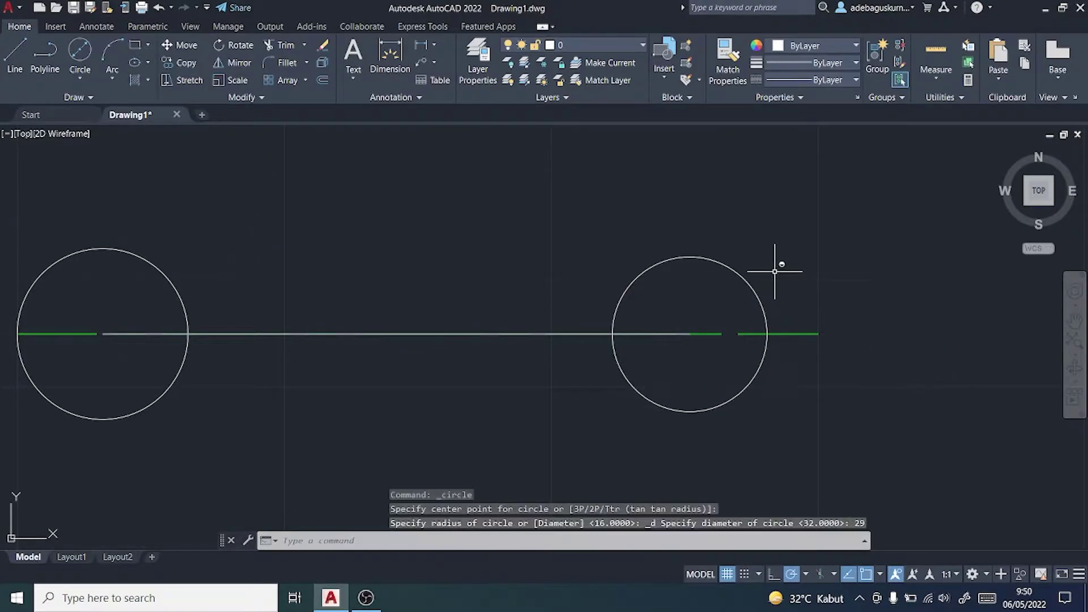
key(Escape)
- Erase the 110-unit construction line
click(1075, 321)
drag(284, 311, 728, 313)
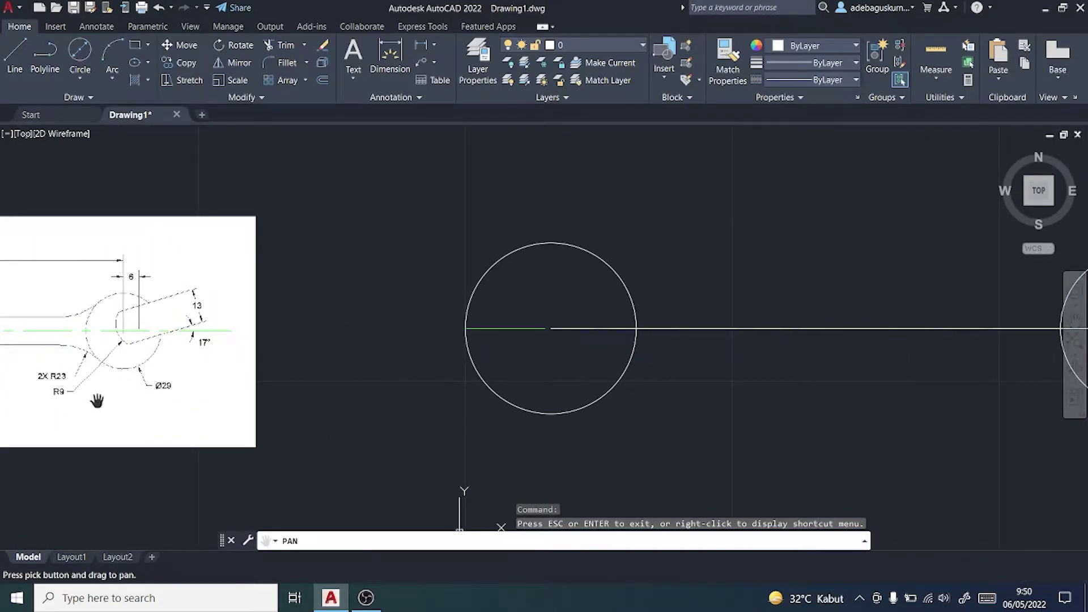
scroll(165, 395, down, 2)
scroll(172, 395, up, 2)
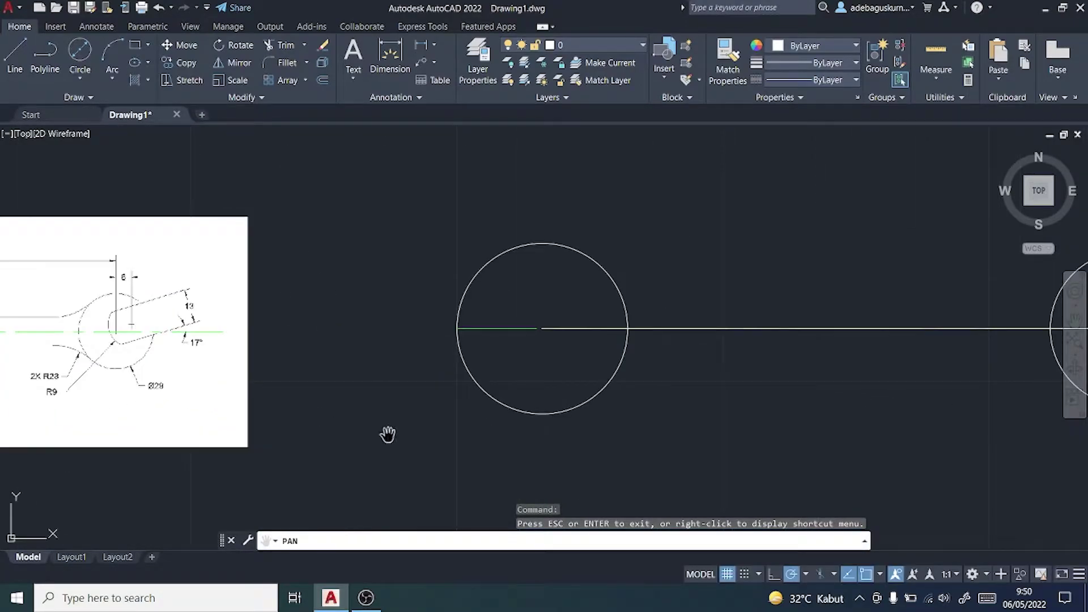
key(Escape)
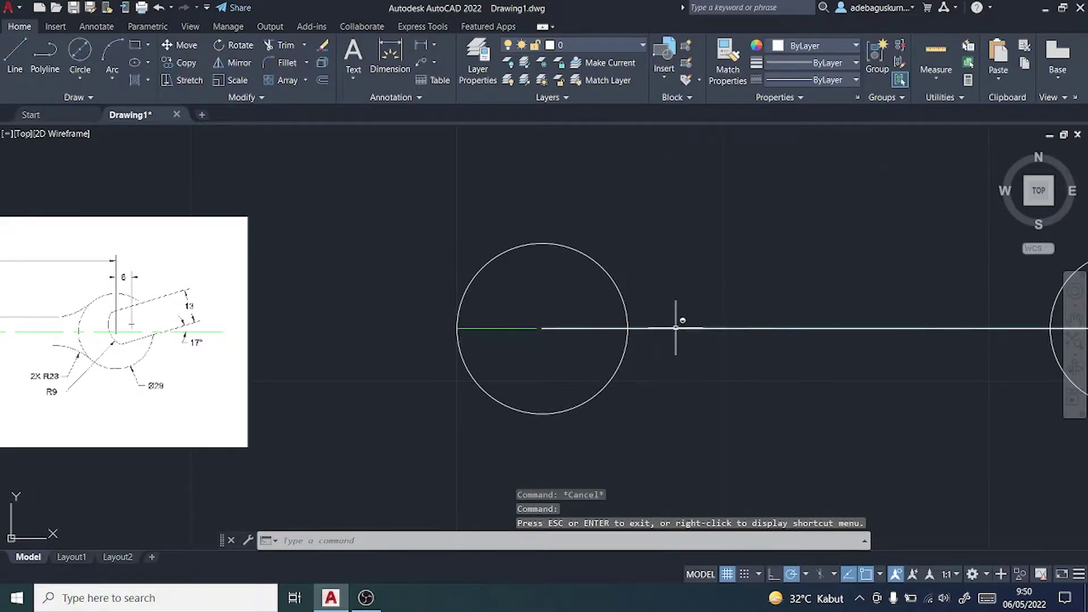
click(676, 328)
key(Delete)
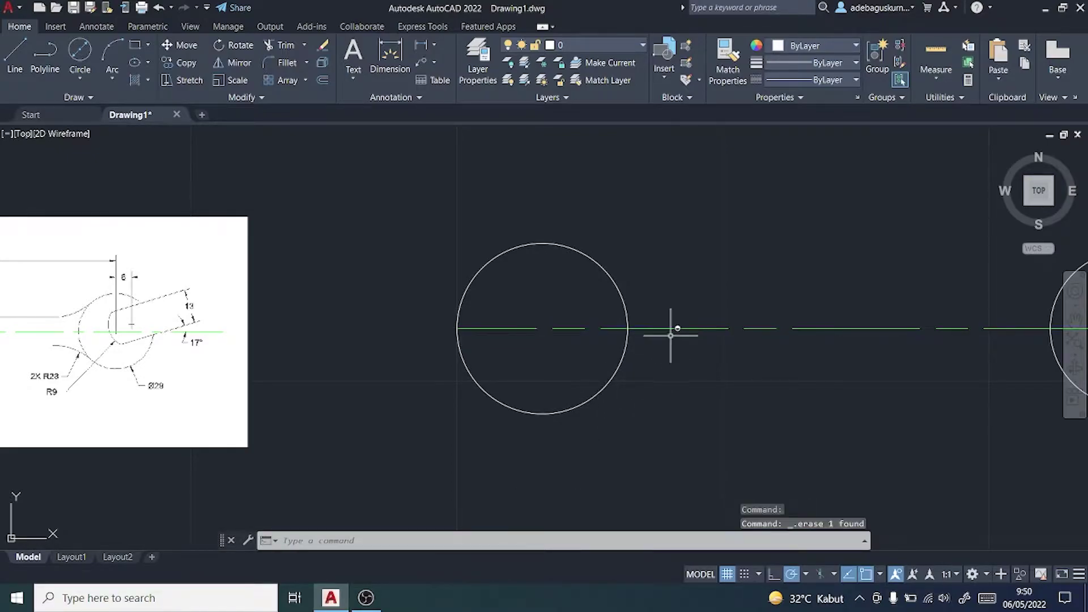
scroll(669, 338, down, 2)
- Draw the top handle edge 5.5 above the centre line, ending at the right circle
scroll(828, 357, up, 4)
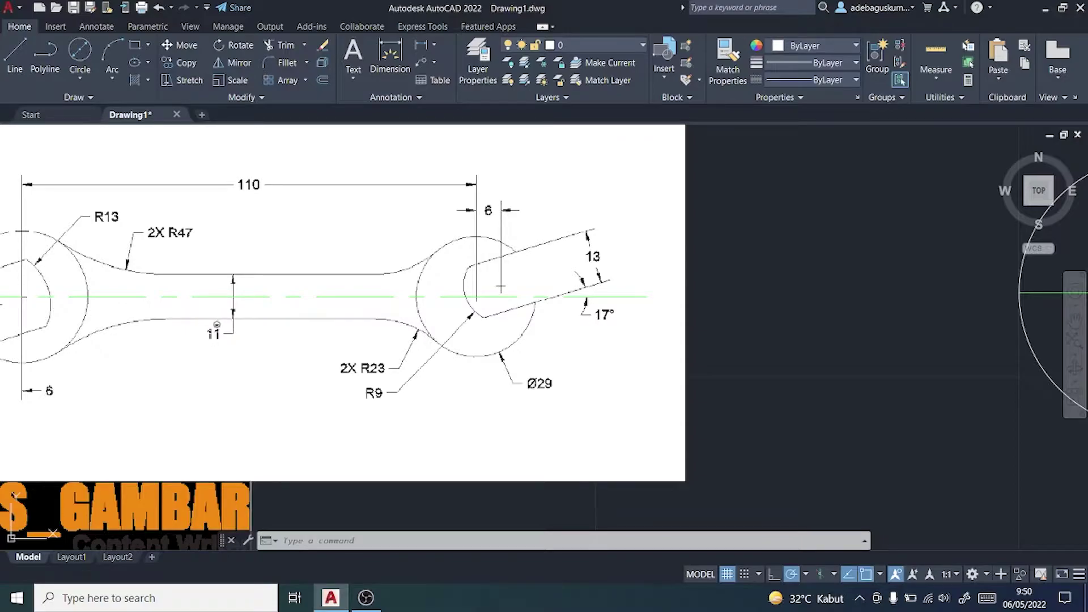
click(15, 64)
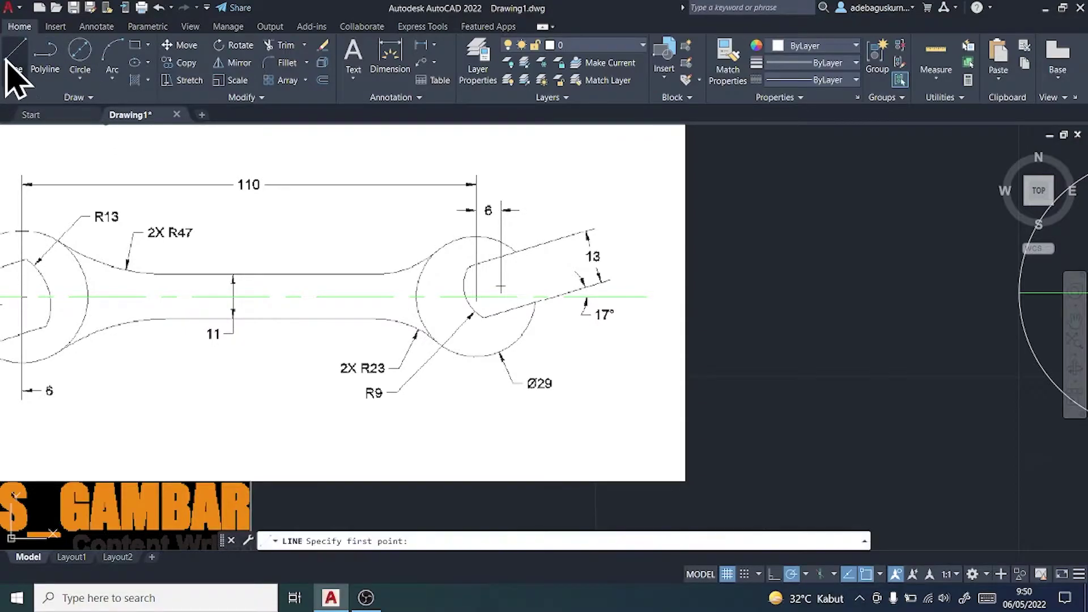
scroll(934, 415, down, 4)
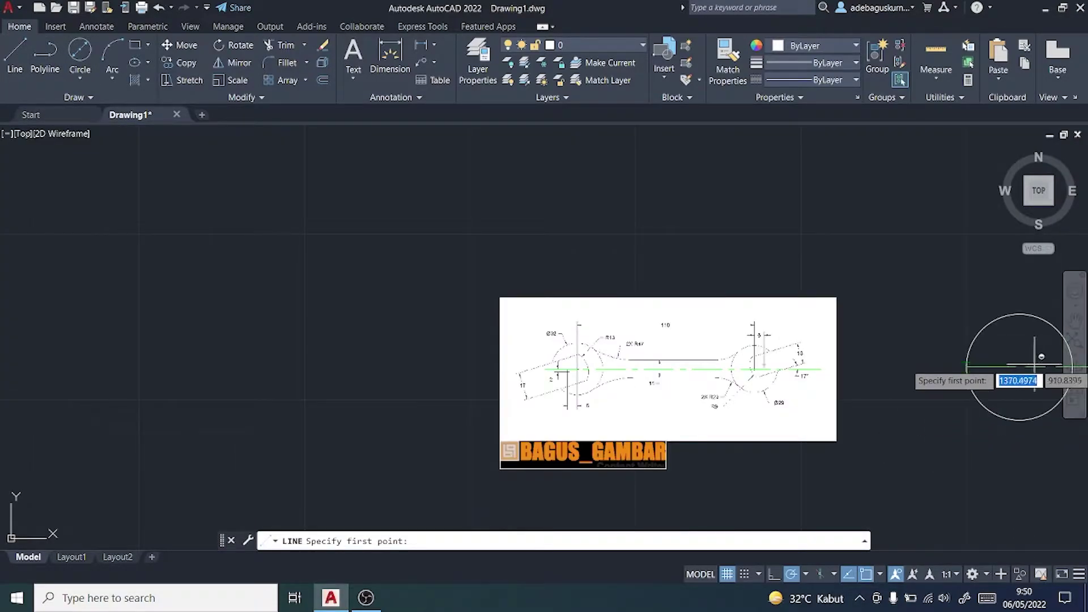
click(1075, 320)
drag(909, 418, 570, 434)
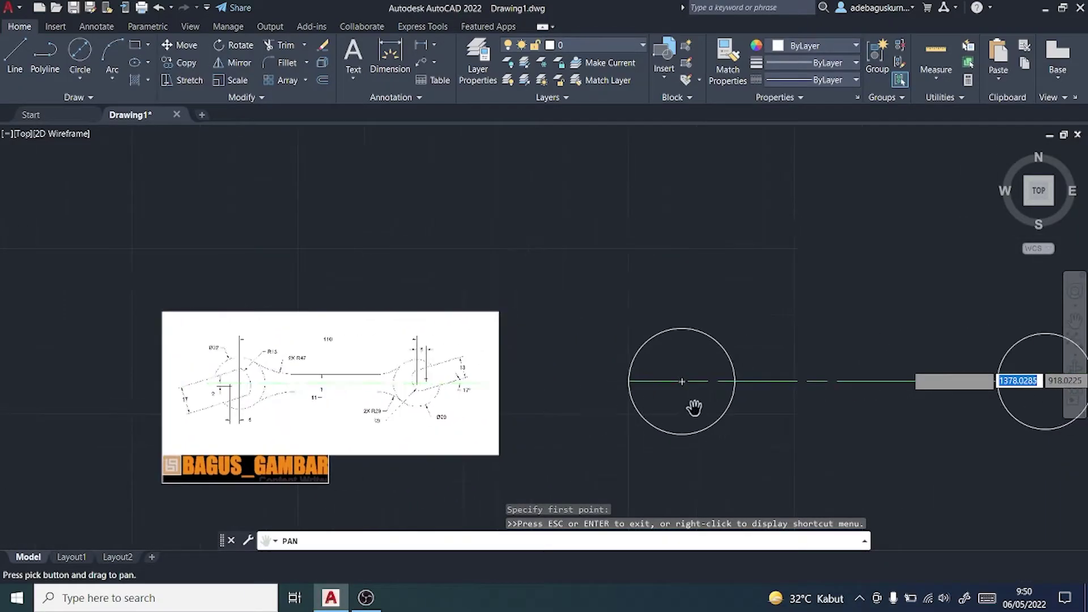
scroll(694, 408, up, 3)
click(22, 57)
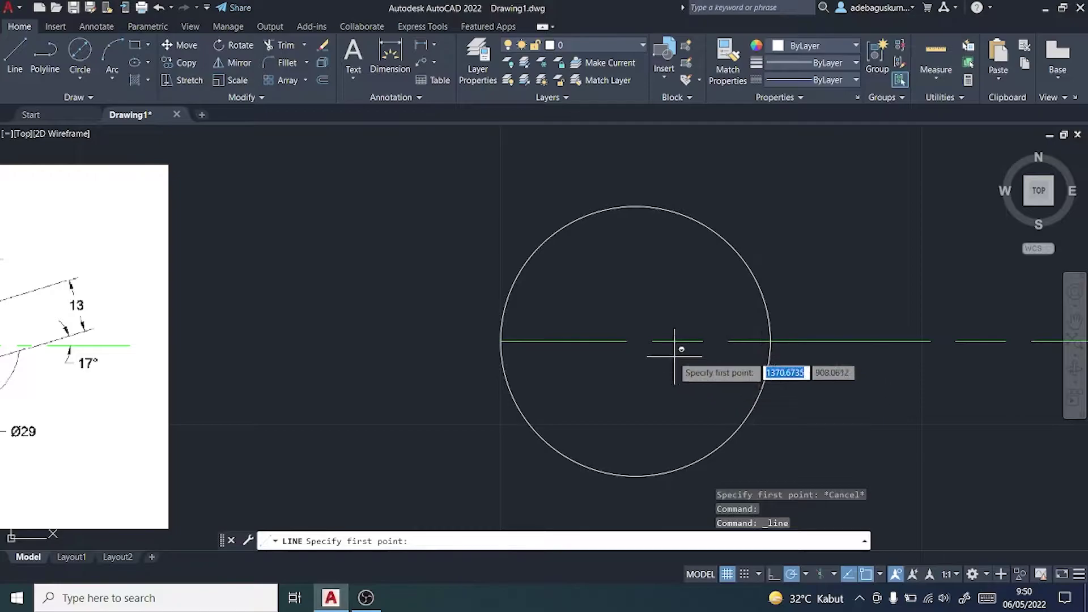
click(636, 341)
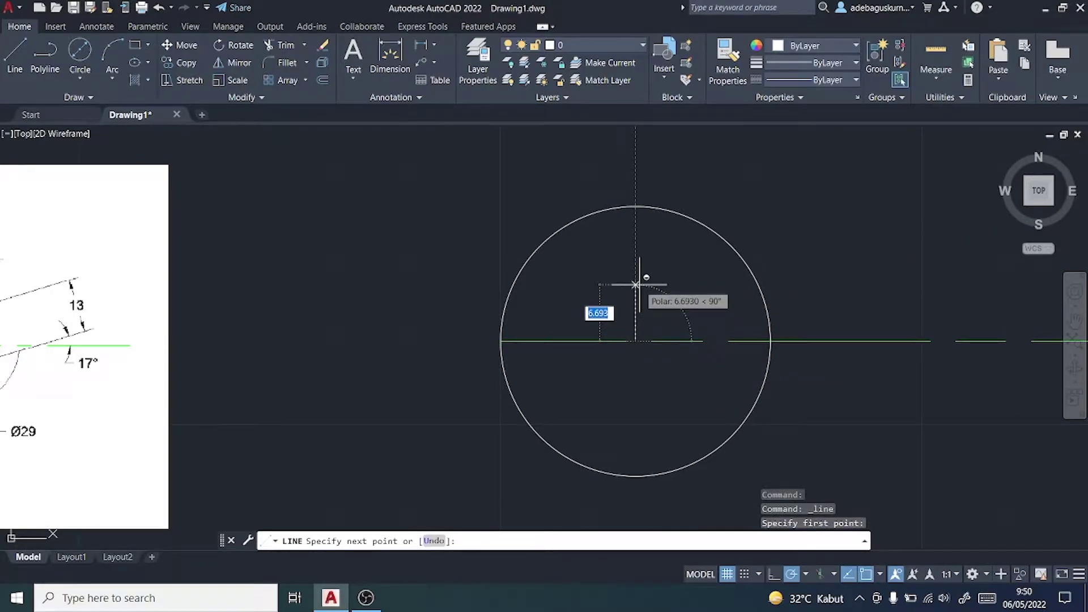
text(5.5)
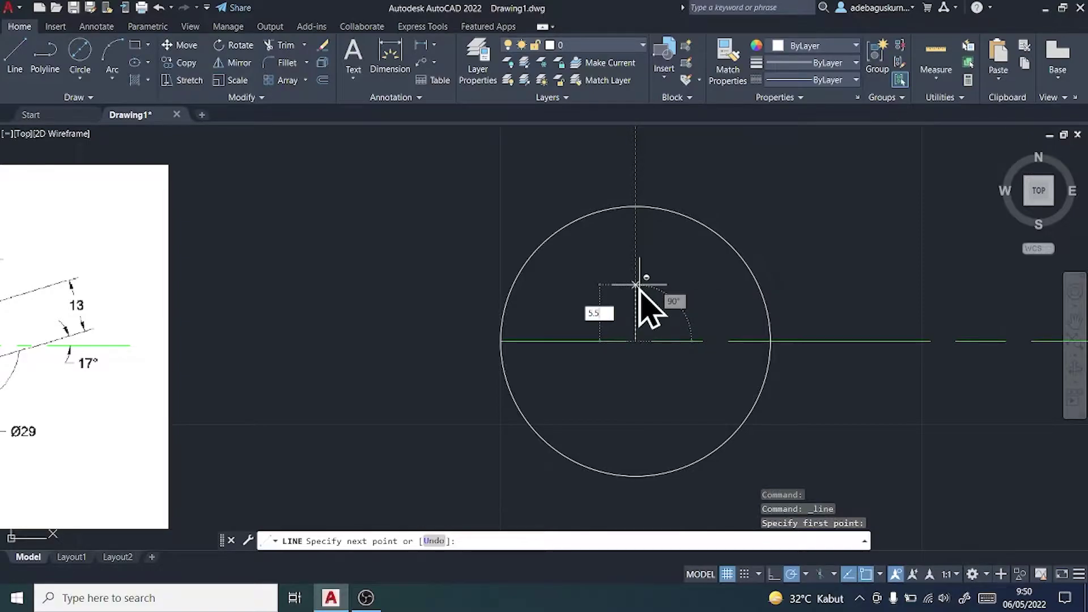
key(Return)
scroll(637, 311, down, 2)
scroll(641, 311, down, 2)
scroll(644, 311, down, 2)
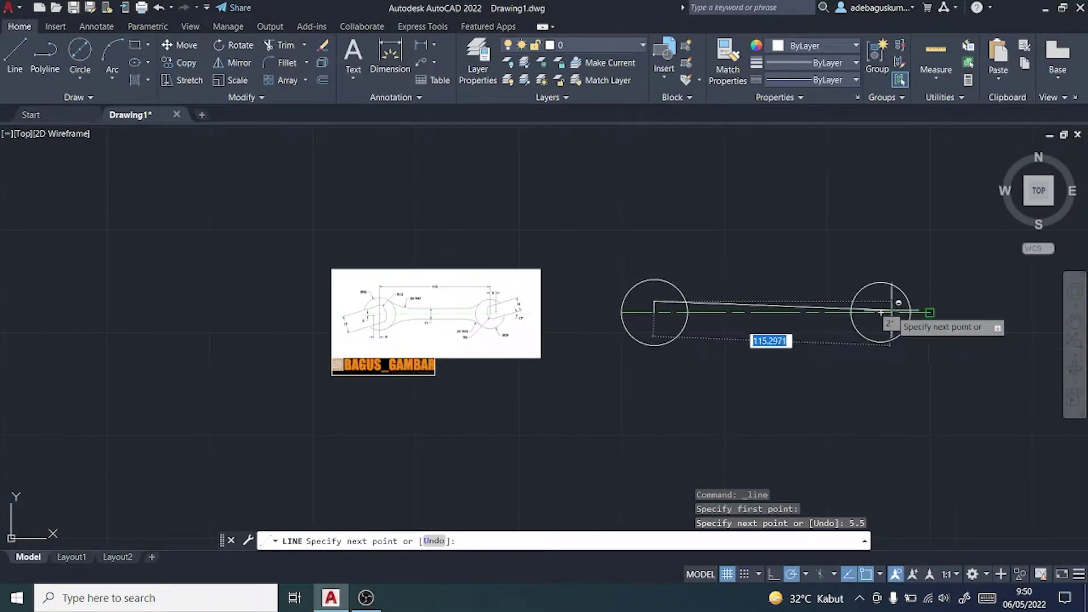
click(879, 301)
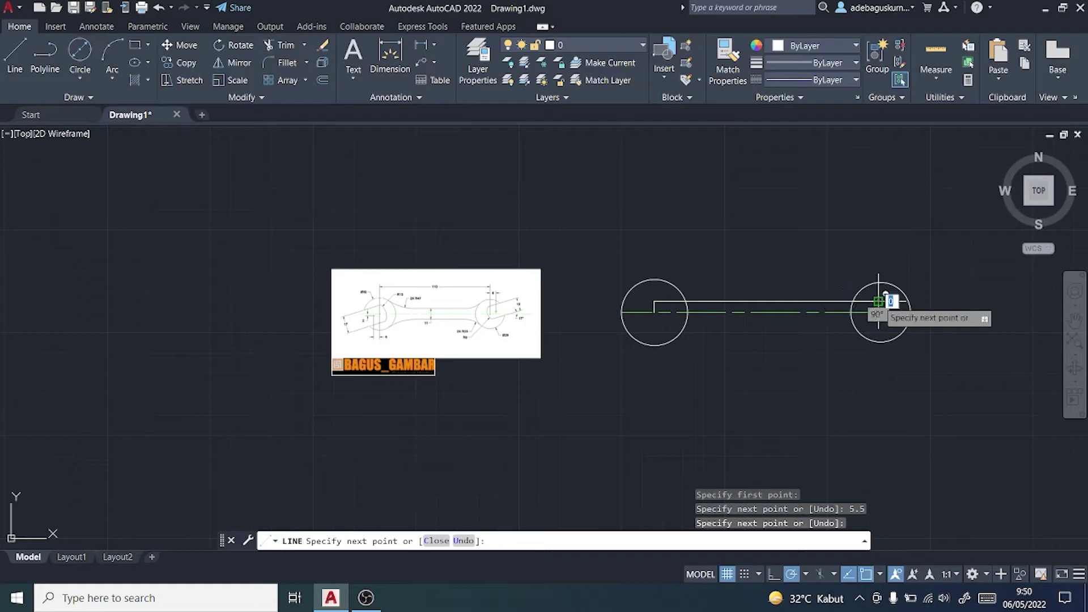
key(Escape)
- Draw the bottom handle edge 5.5 below the centre line to the right circle
click(17, 57)
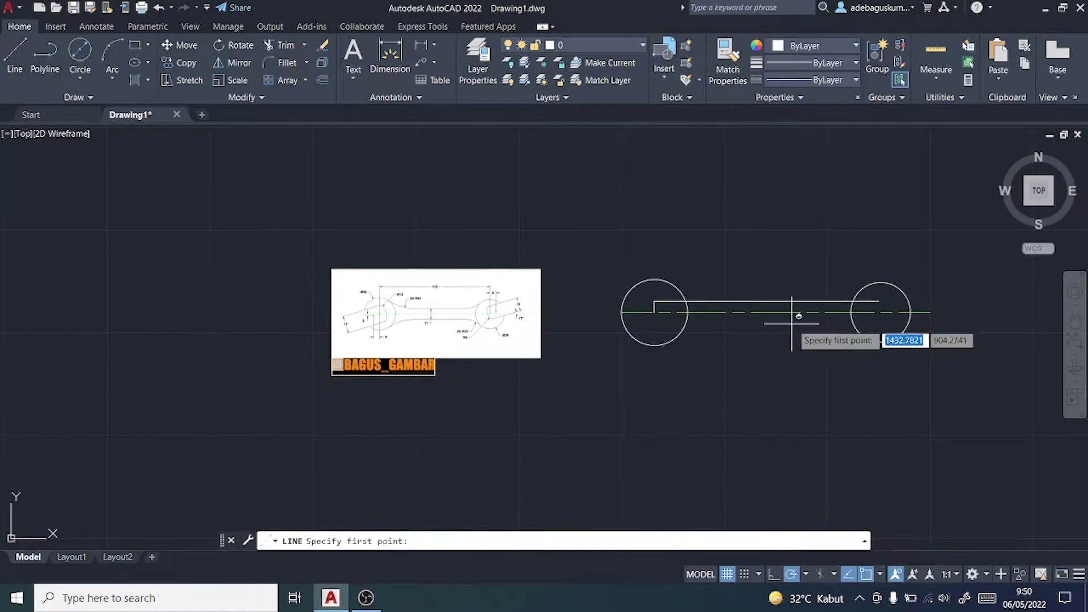
click(654, 312)
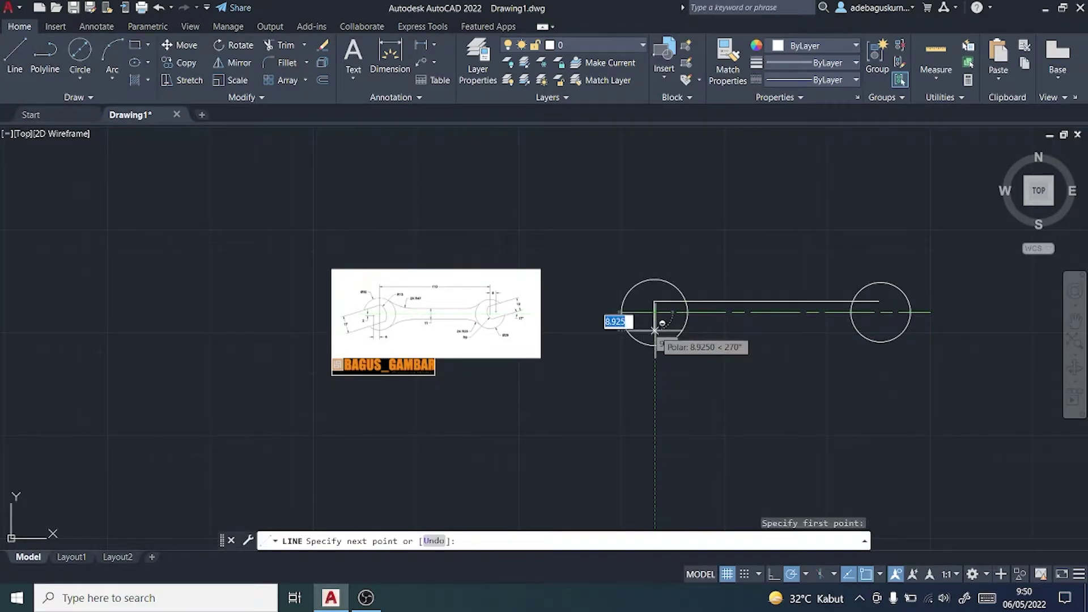
text(5.5)
key(Return)
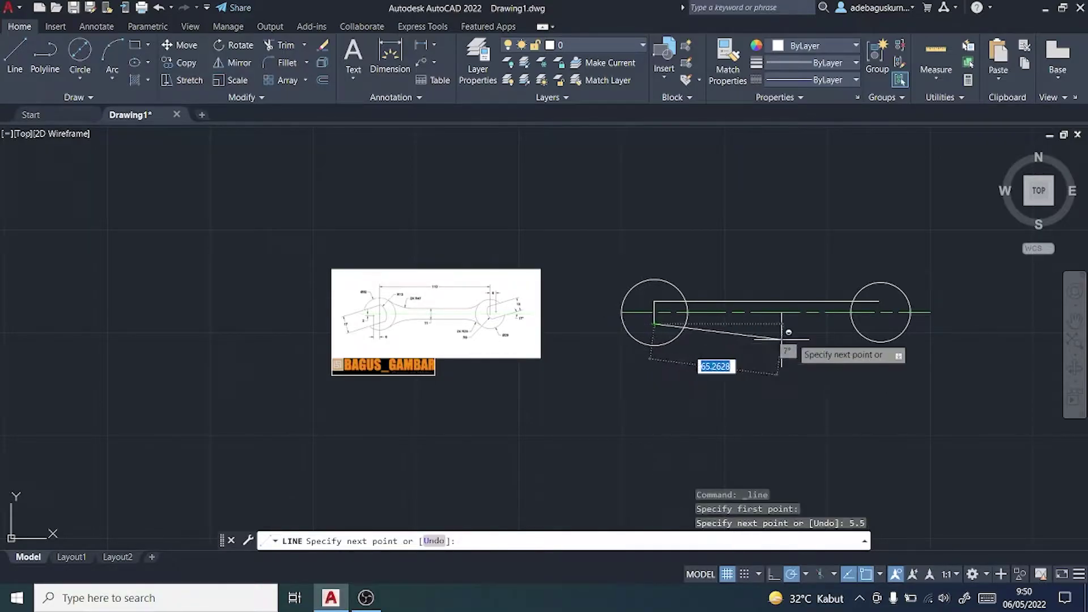
click(881, 323)
key(Escape)
scroll(862, 361, down, 2)
scroll(862, 361, up, 4)
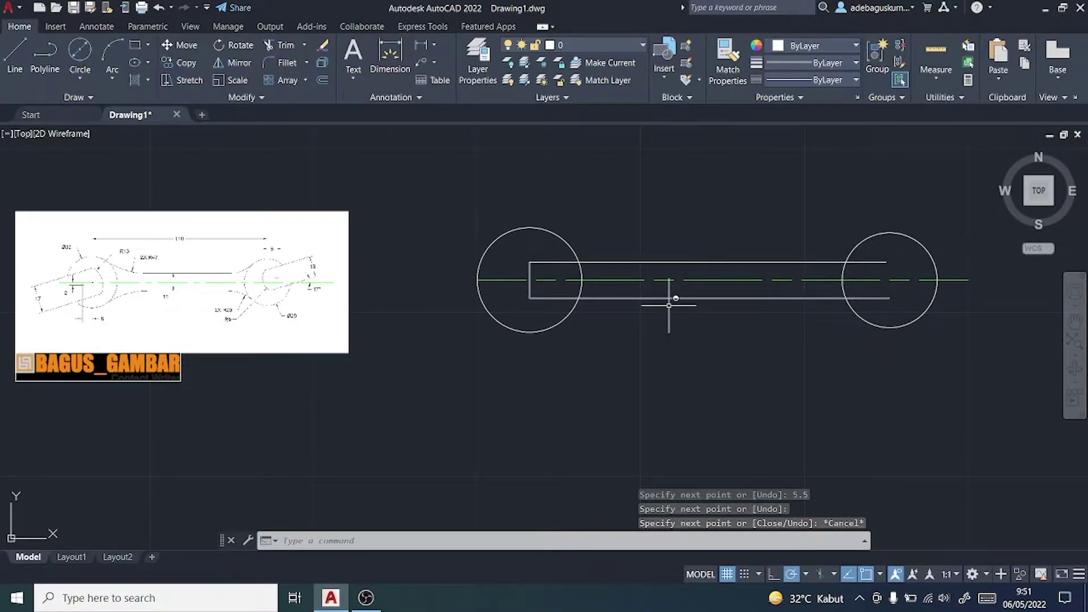
- Trim the handle edges and vertical connector inside the left circle
scroll(231, 286, up, 3)
scroll(231, 286, up, 3)
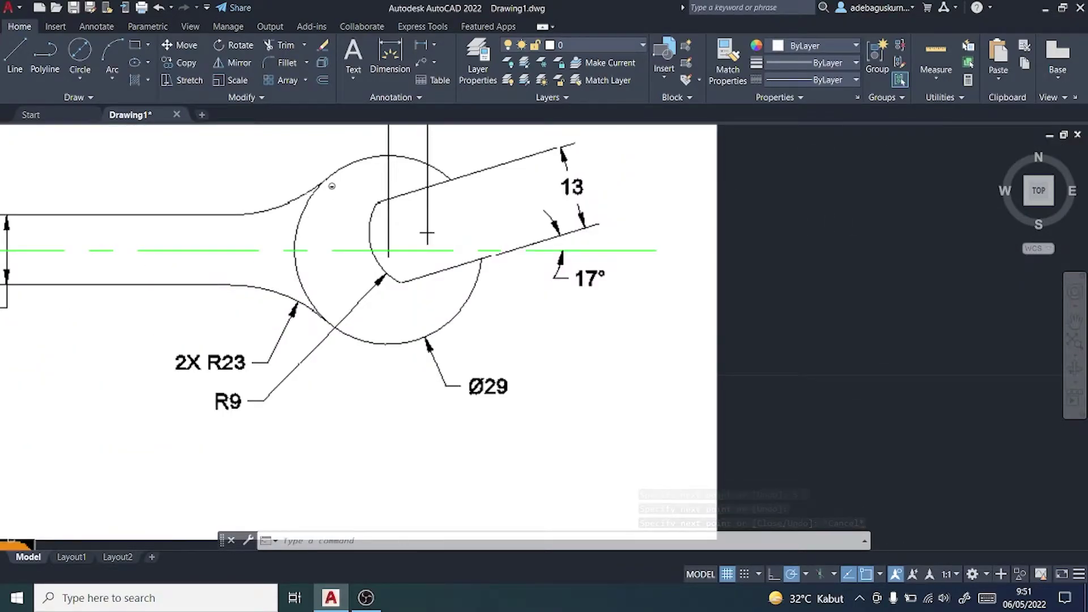
scroll(318, 218, down, 2)
scroll(391, 238, down, 2)
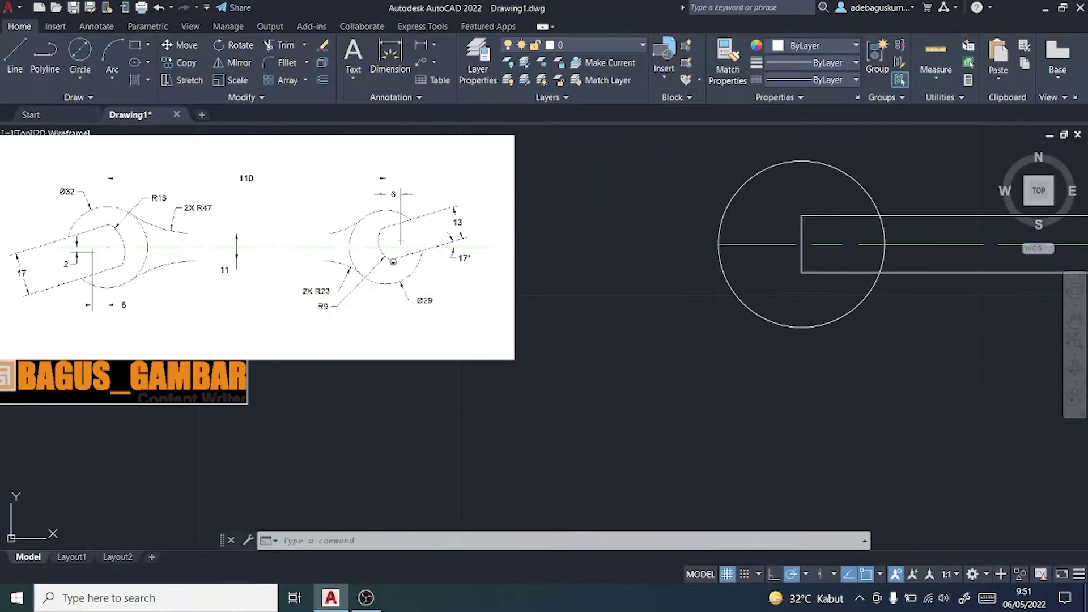
click(283, 46)
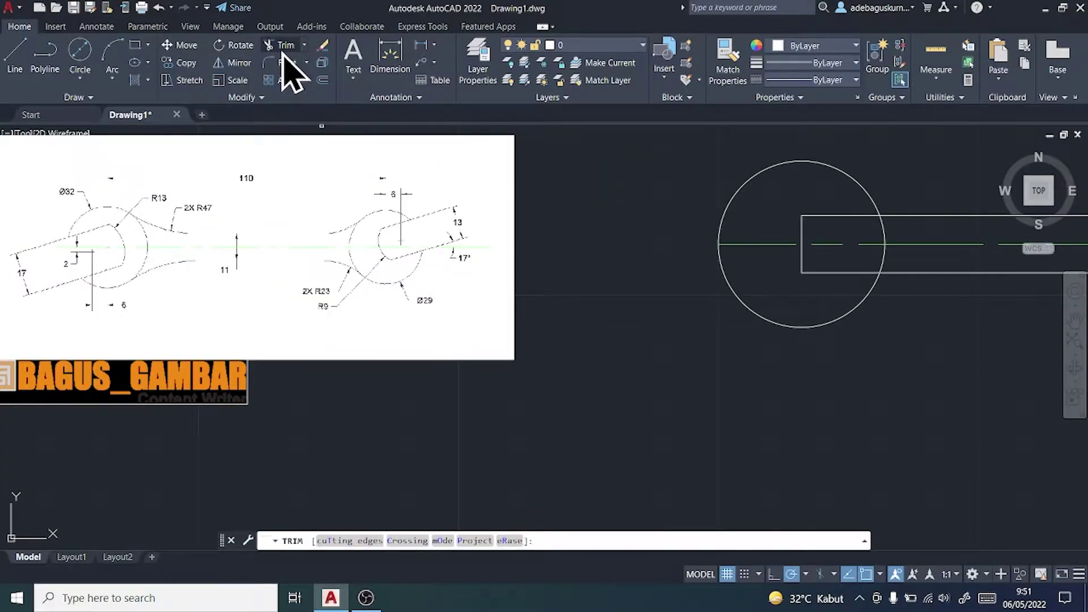
click(856, 215)
click(845, 275)
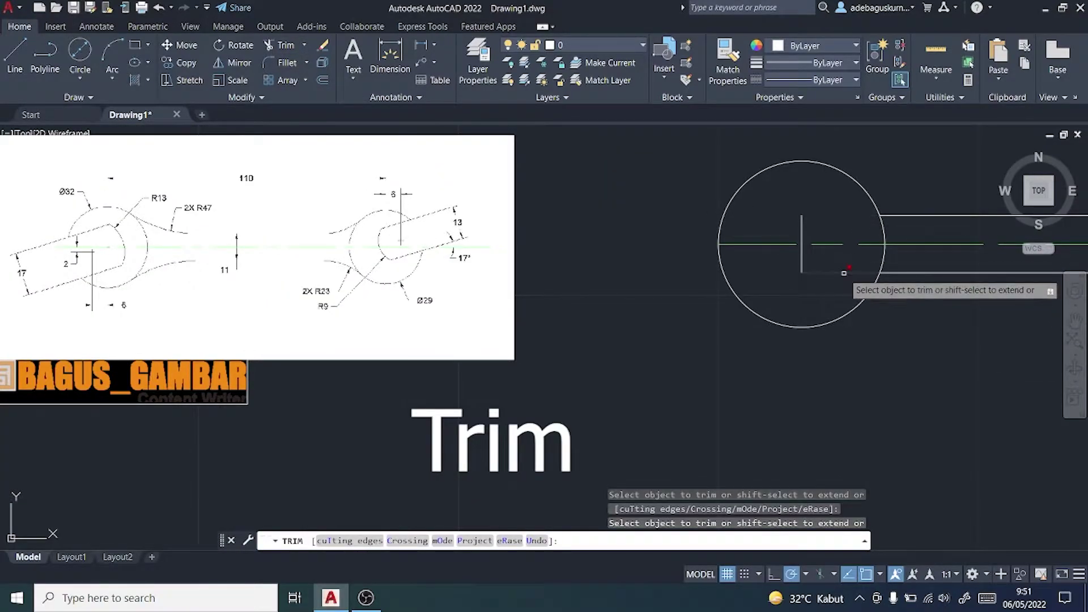
click(805, 256)
click(803, 230)
- Trim the top and bottom handle edges inside the right circle
scroll(805, 230, down, 5)
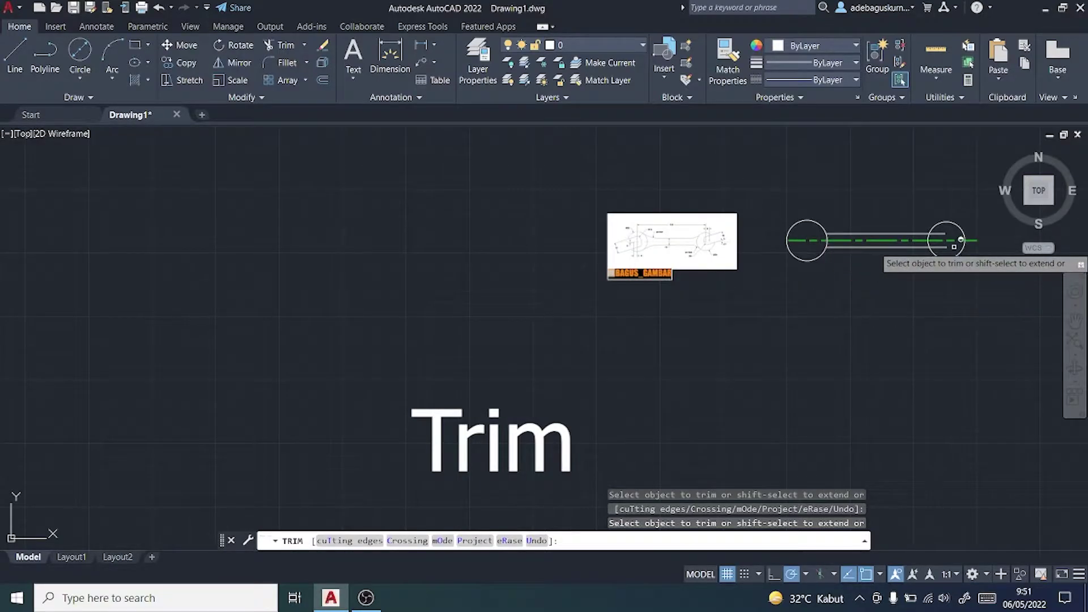
scroll(950, 245, up, 4)
click(894, 216)
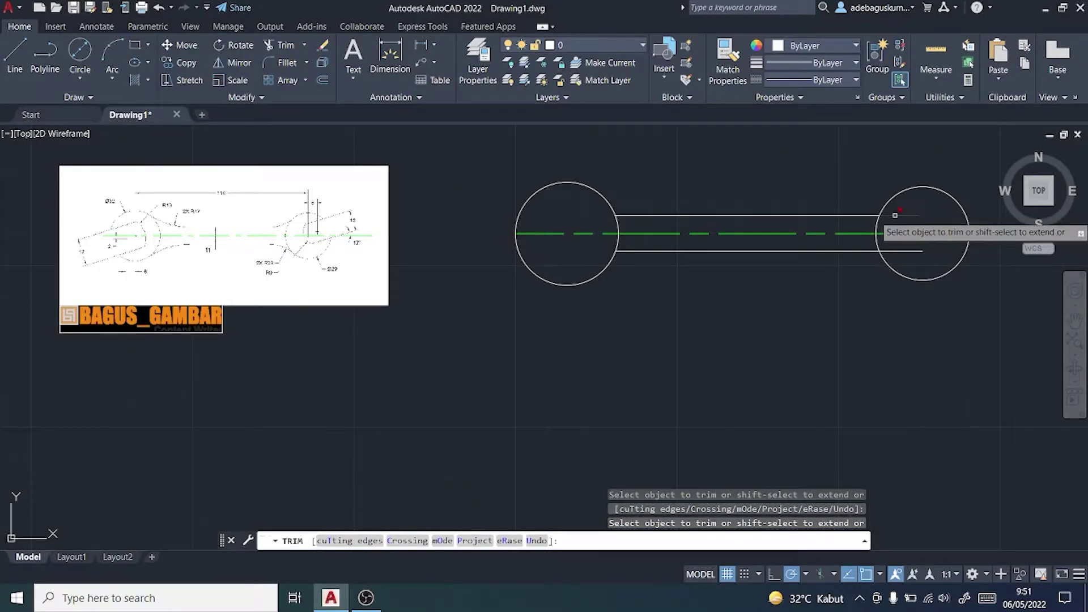
click(899, 250)
key(Escape)
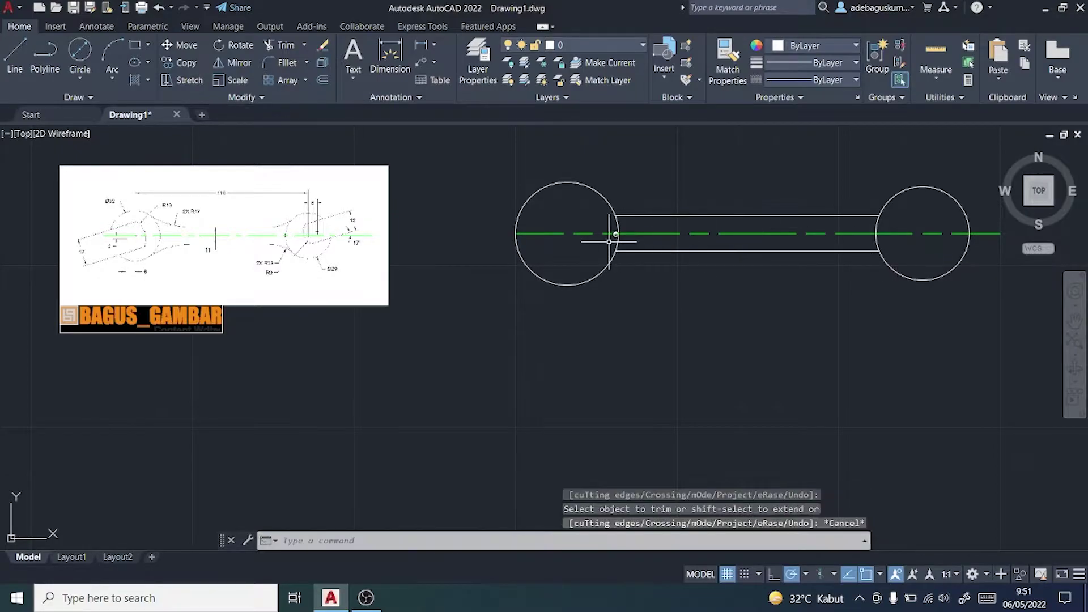
scroll(622, 237, up, 4)
scroll(615, 177, up, 2)
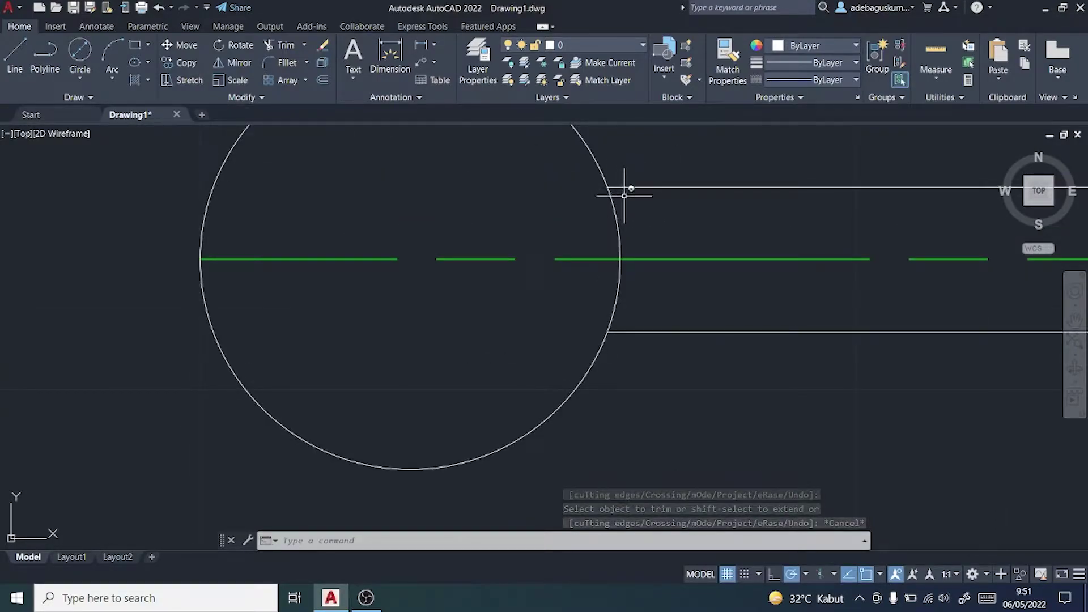
- Fillet the lower handle edge into the left circle, entering a fillet radius of 23
scroll(622, 183, down, 2)
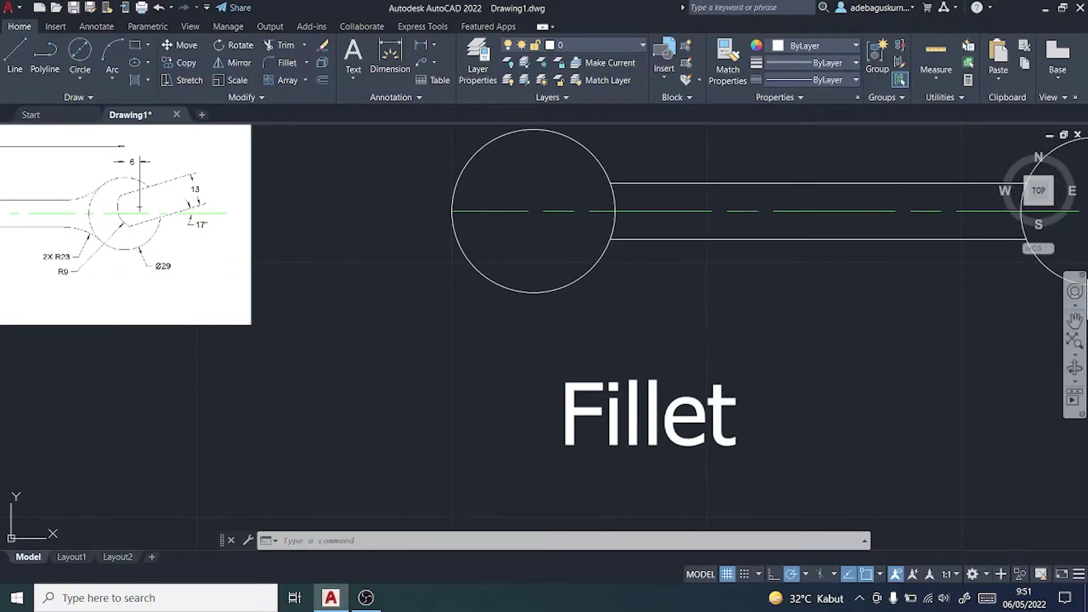
click(1075, 322)
drag(200, 314, 562, 339)
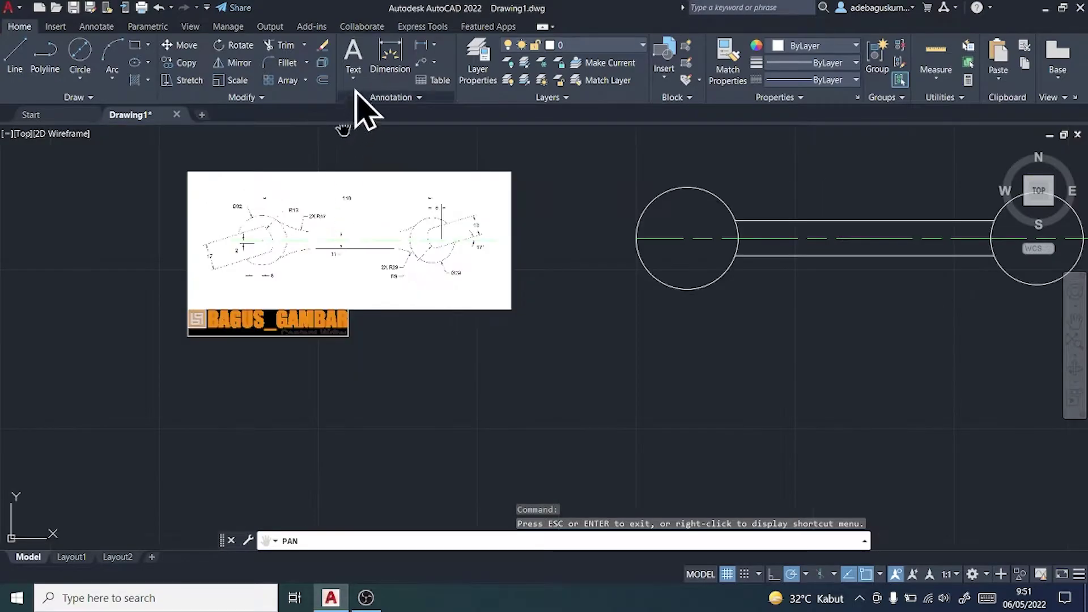
click(286, 64)
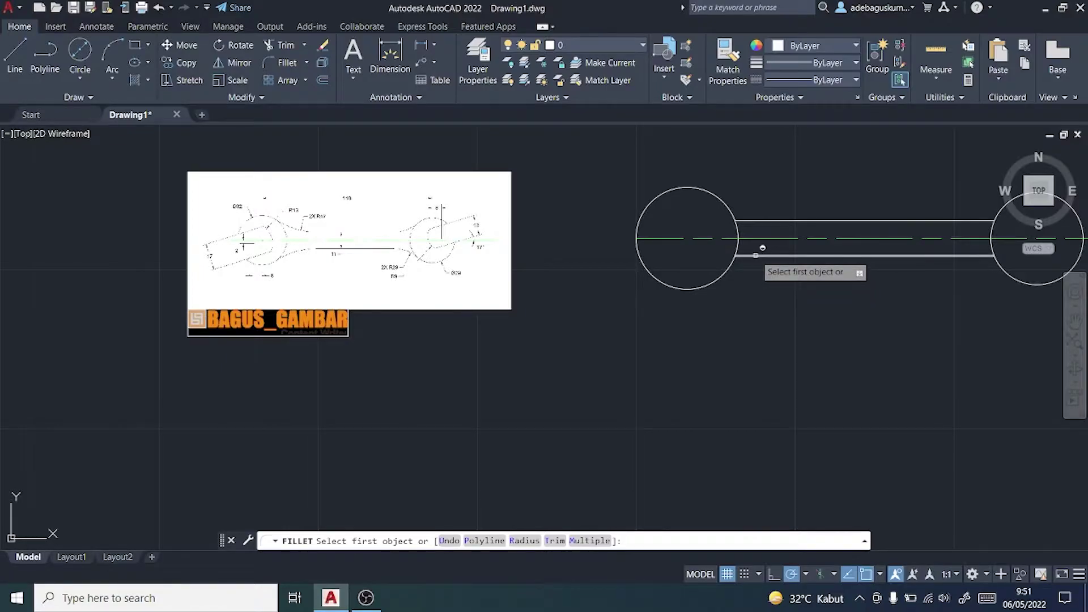
click(762, 255)
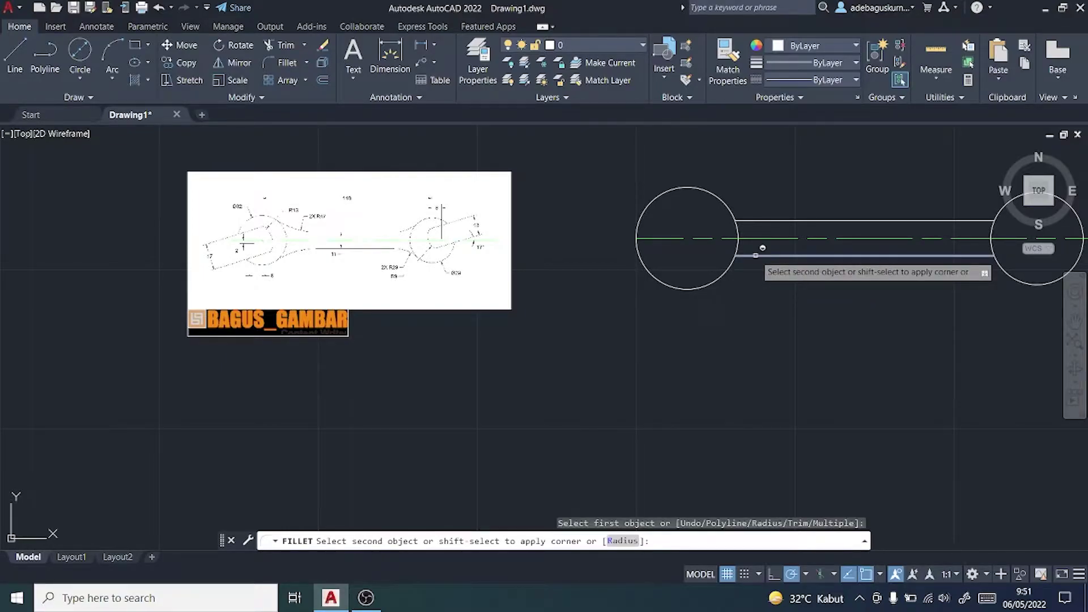
text(r)
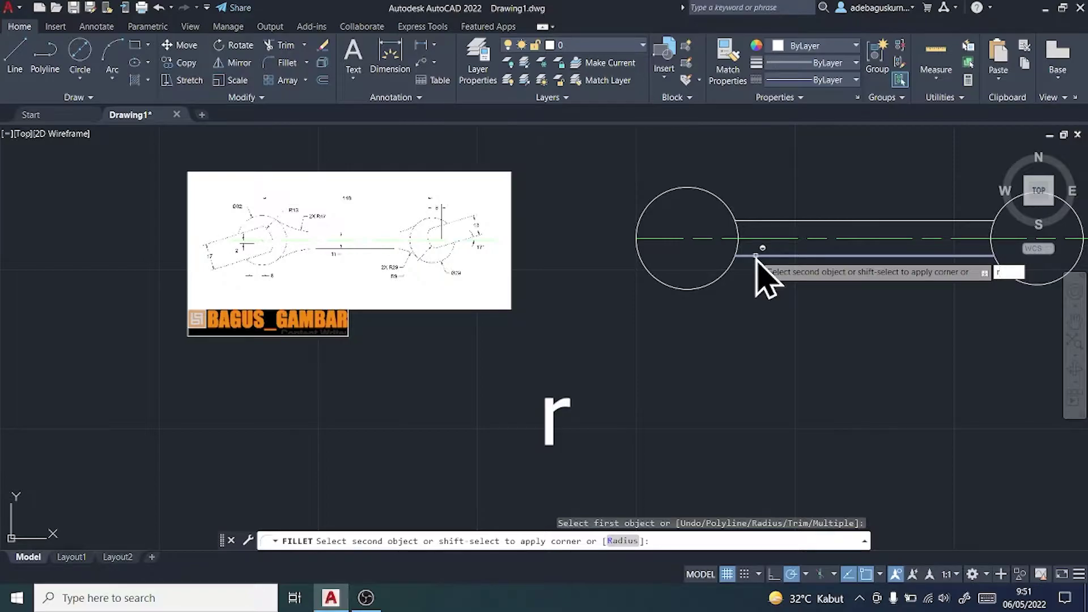
key(Return)
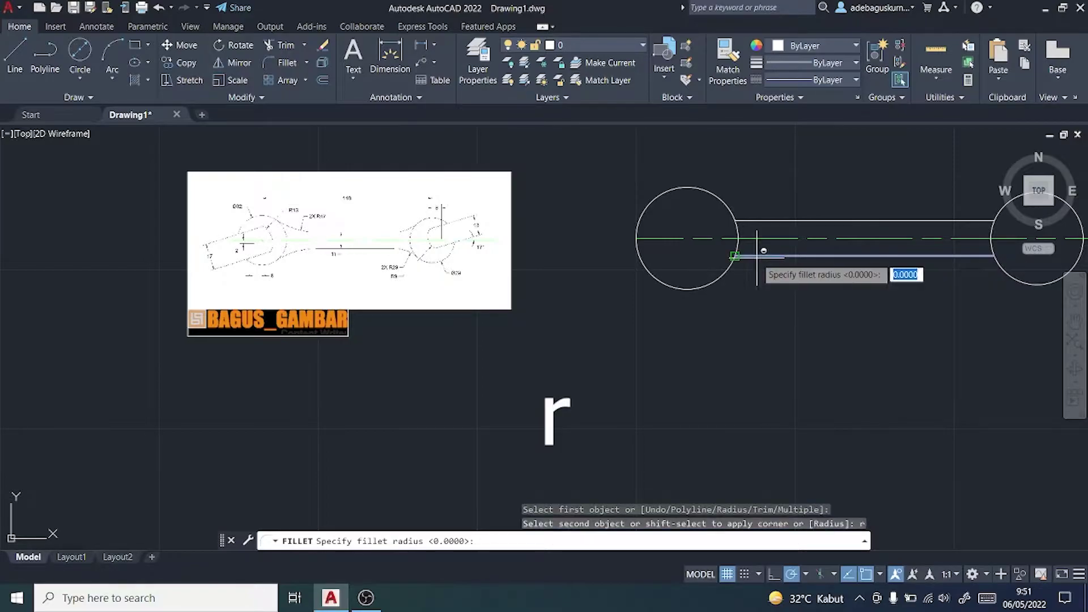
scroll(431, 287, up, 2)
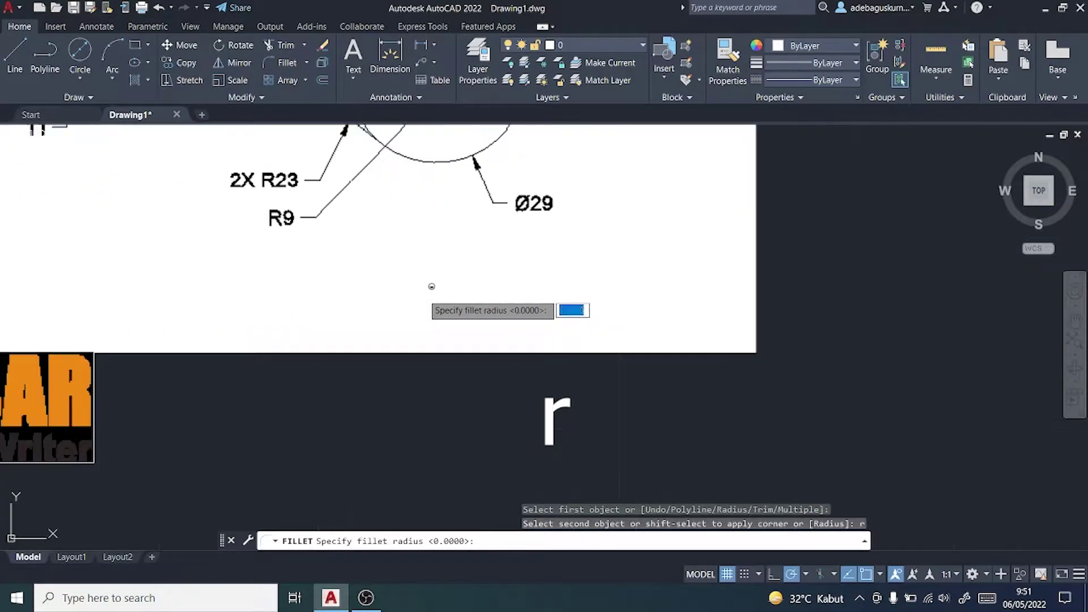
text(23)
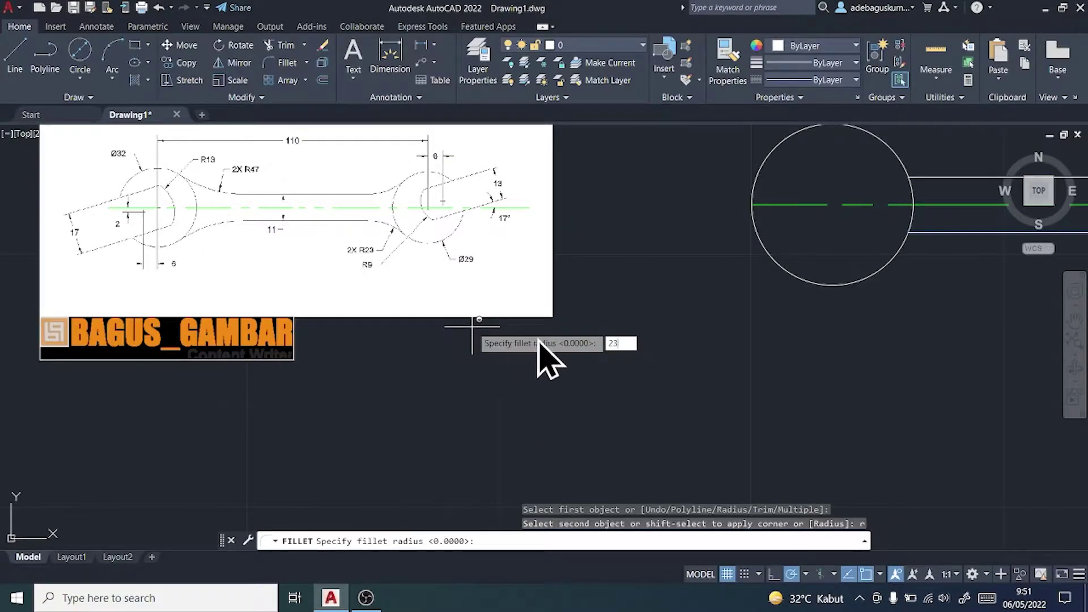
key(Return)
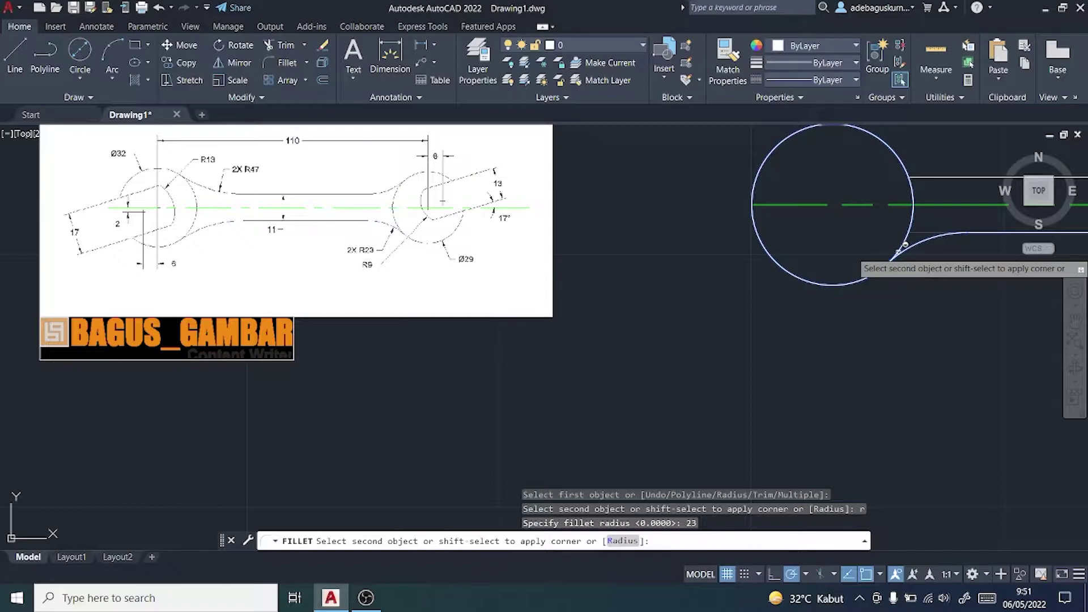
click(859, 280)
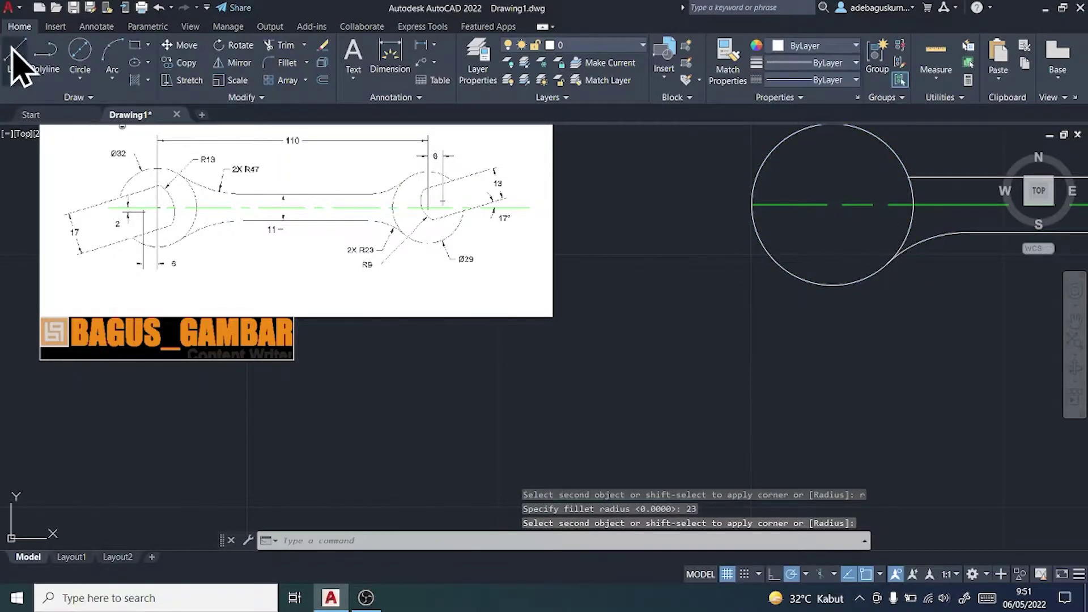
- Fillet the lower handle edge into the right circle
click(277, 63)
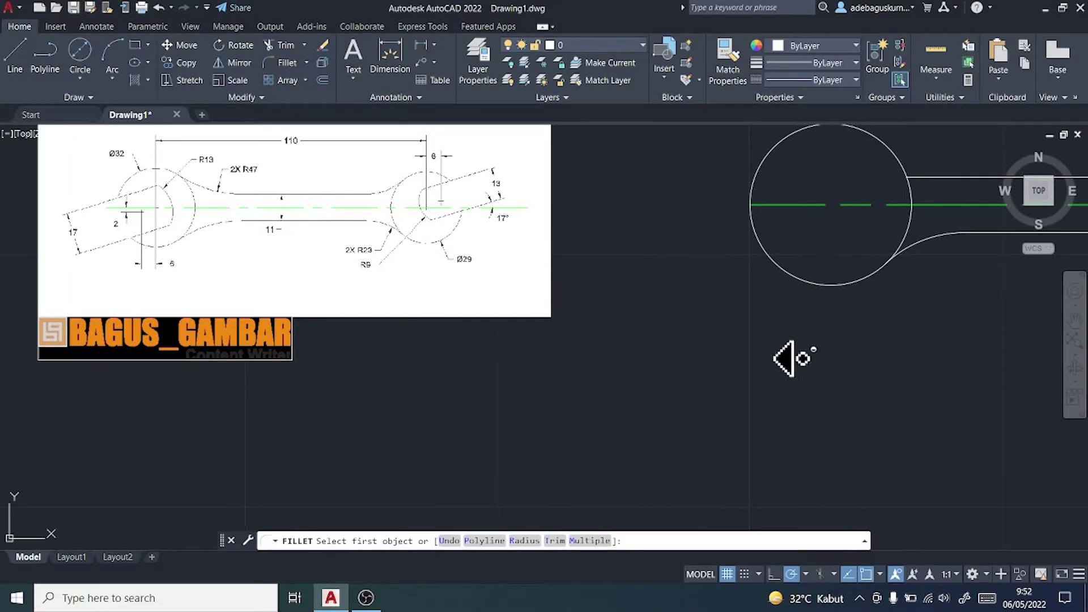
middle_drag(788, 360, 431, 369)
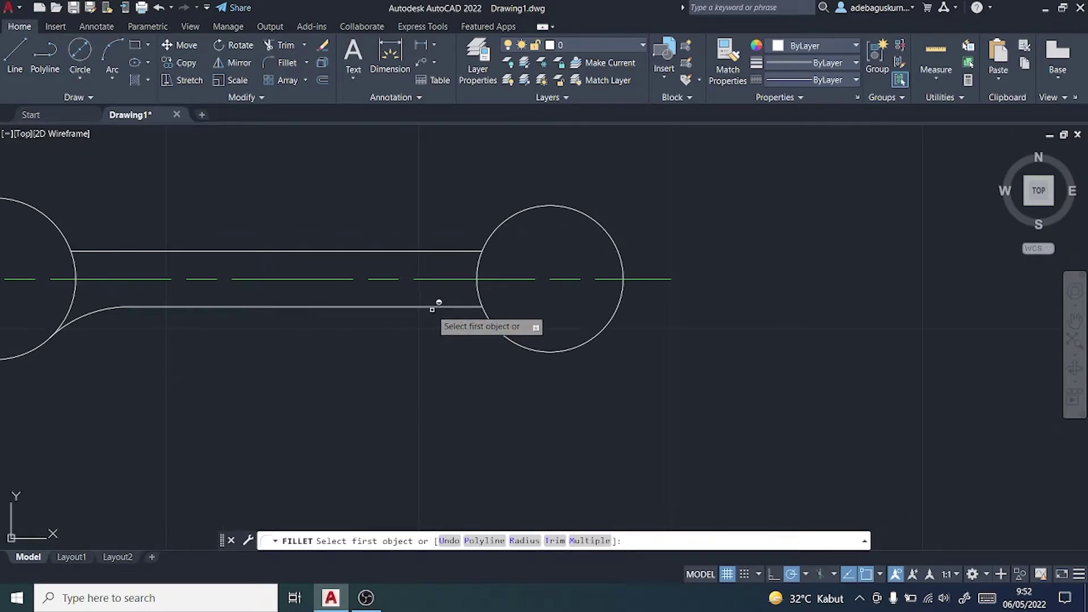
click(440, 306)
click(499, 318)
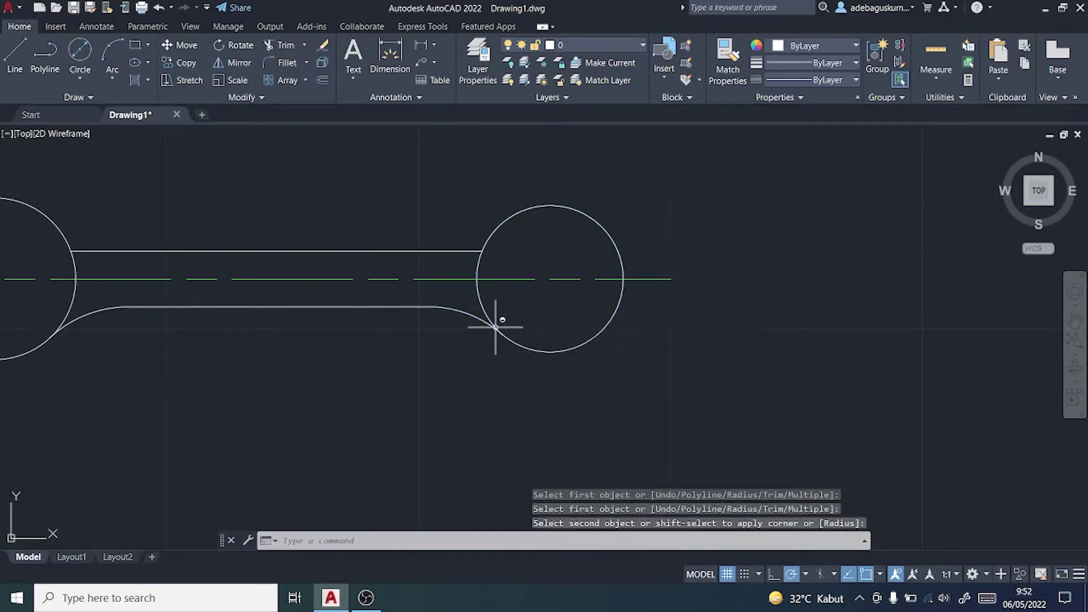
scroll(410, 328, down, 3)
scroll(178, 367, up, 4)
middle_drag(140, 365, 596, 414)
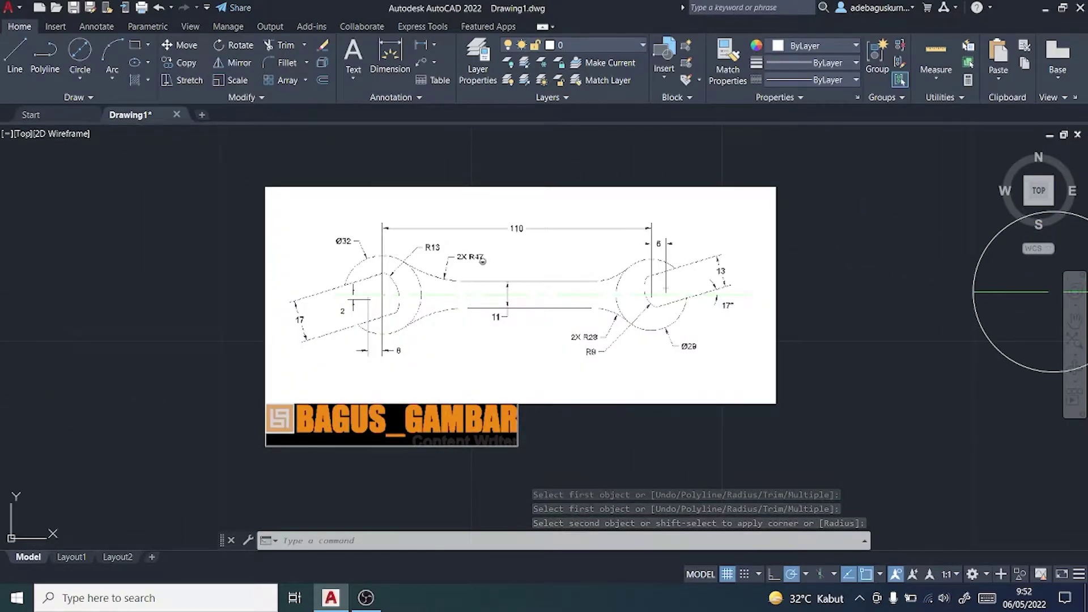
- Set the fillet radius to 47 and blend the upper handle edge into both circles
click(286, 63)
middle_drag(853, 358, 406, 471)
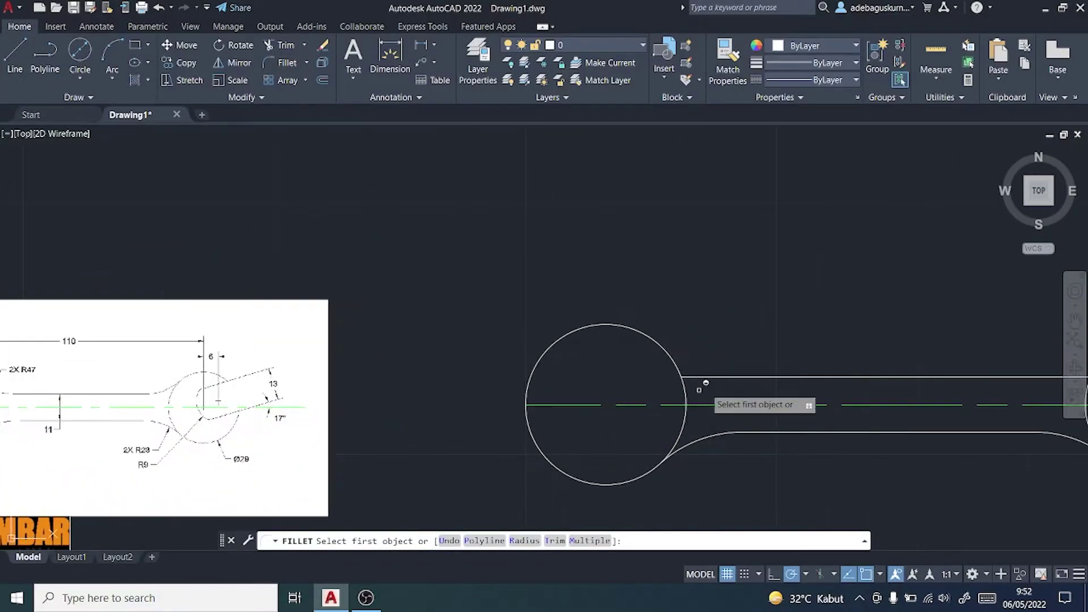
click(733, 377)
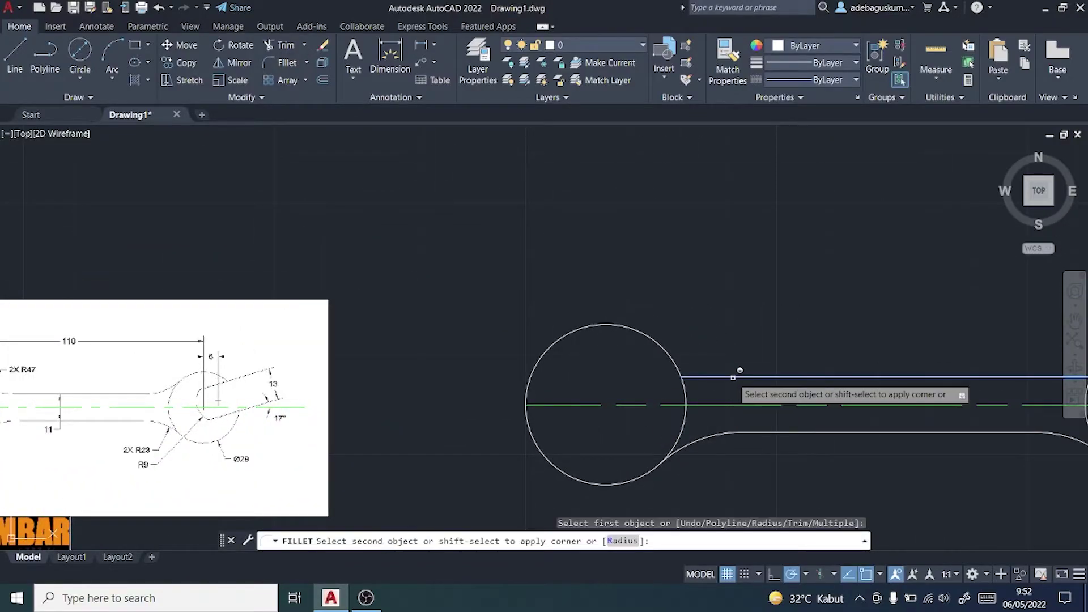
text(r)
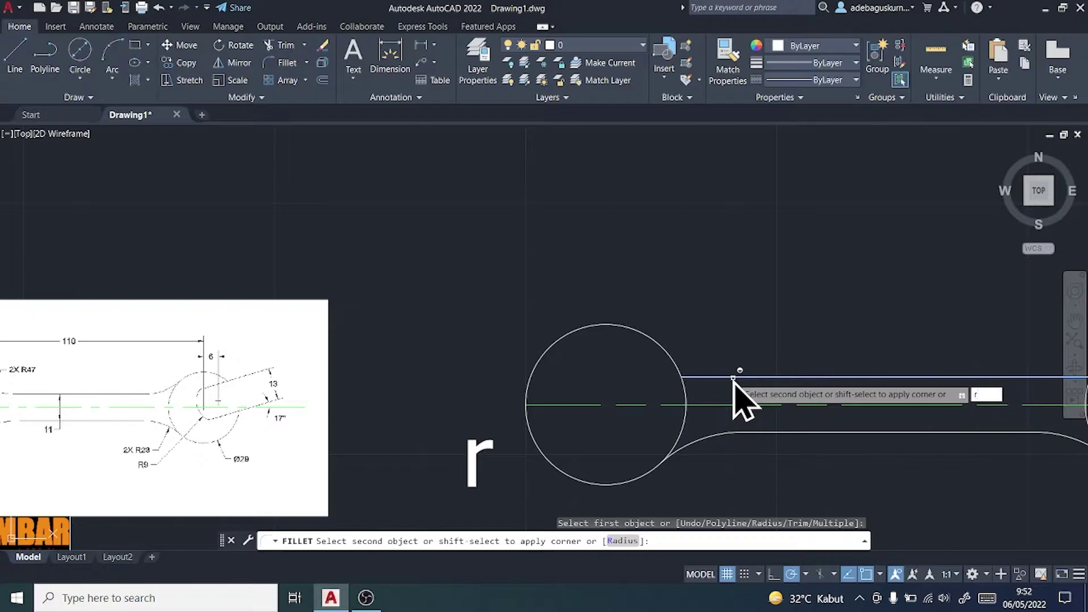
key(Return)
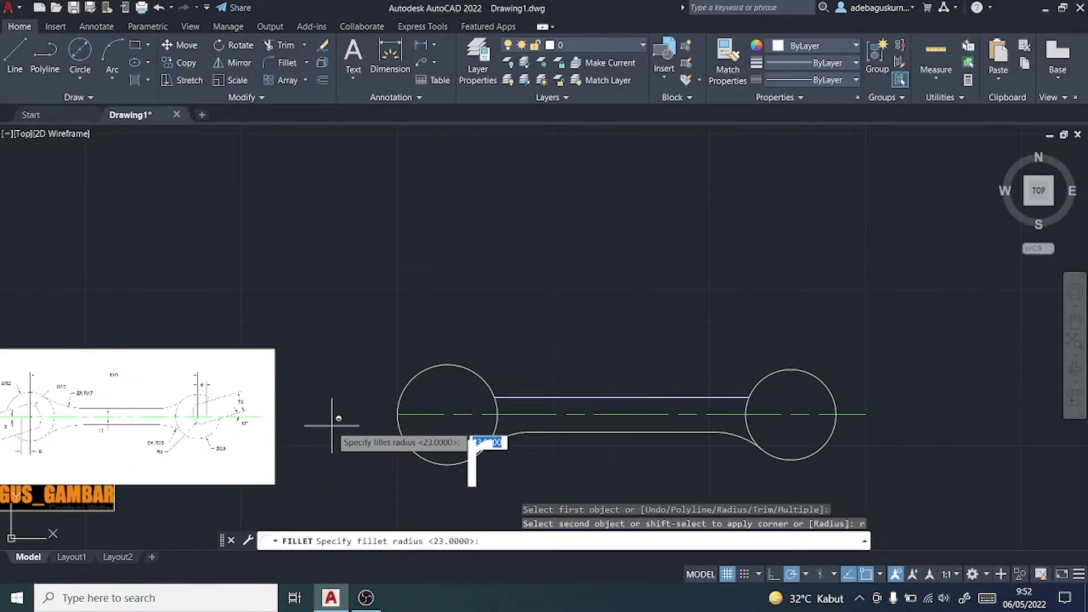
text(47)
key(Return)
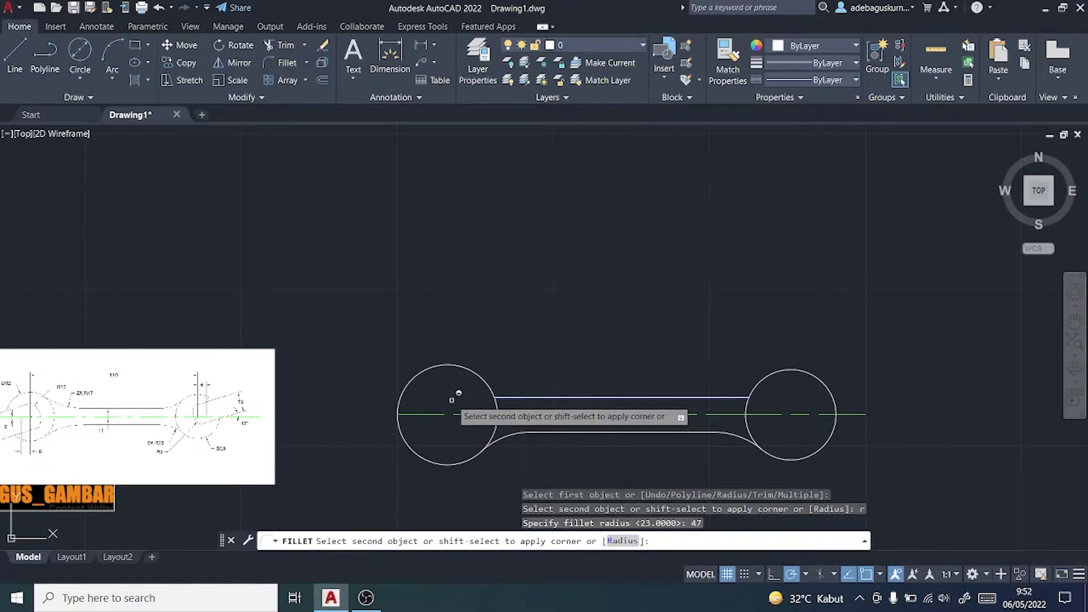
click(482, 378)
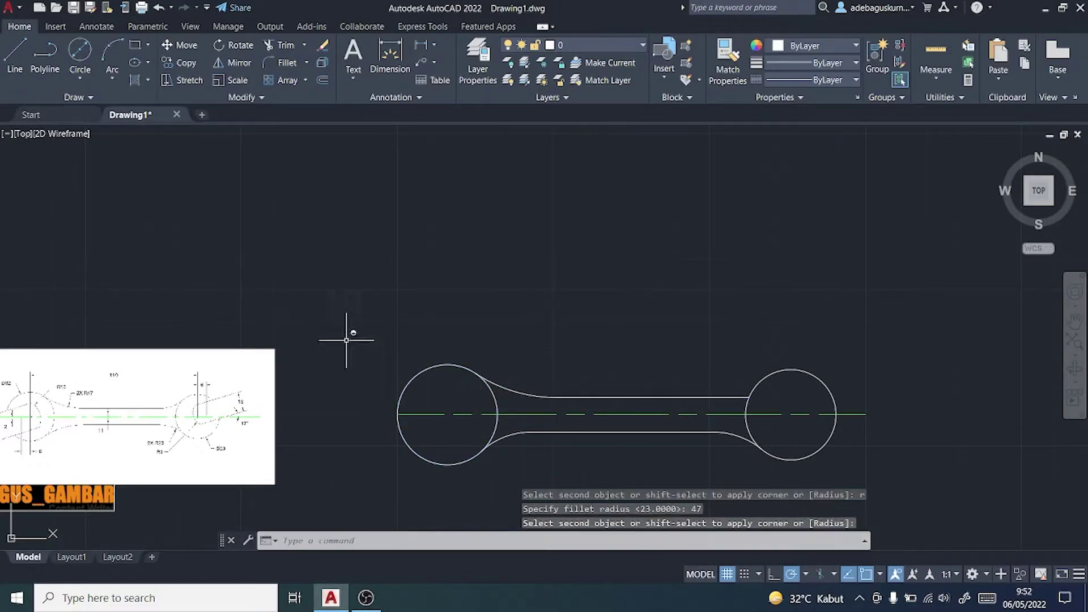
click(286, 63)
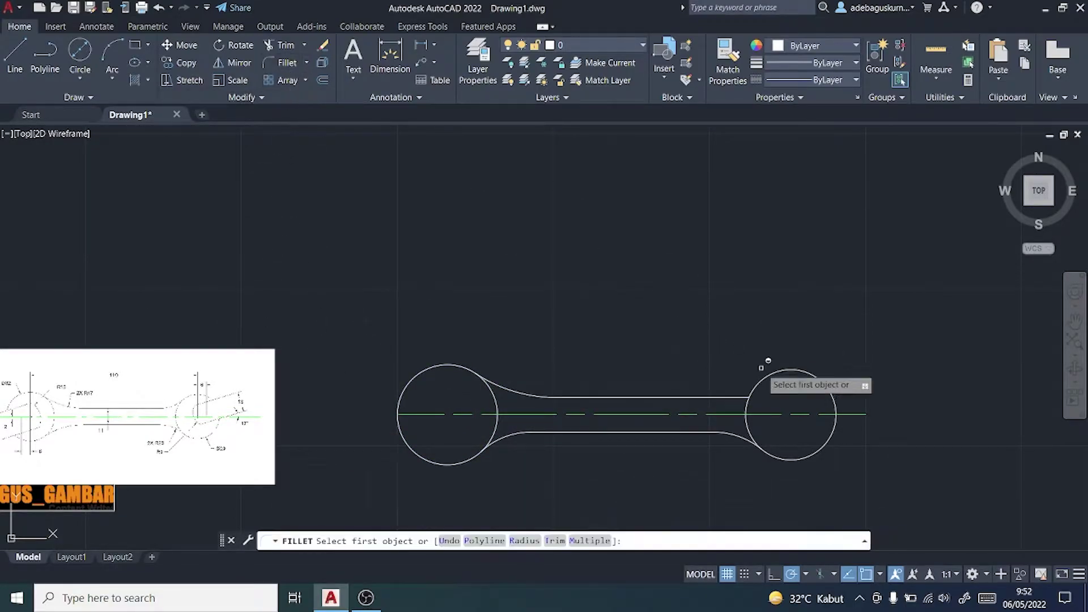
click(737, 396)
click(758, 377)
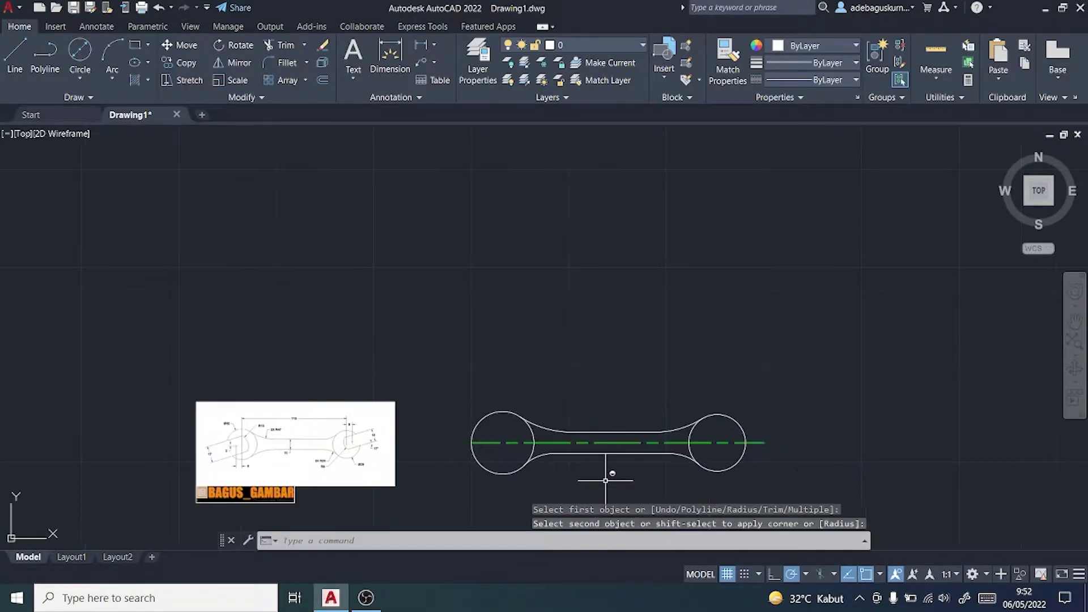
middle_drag(595, 489, 690, 406)
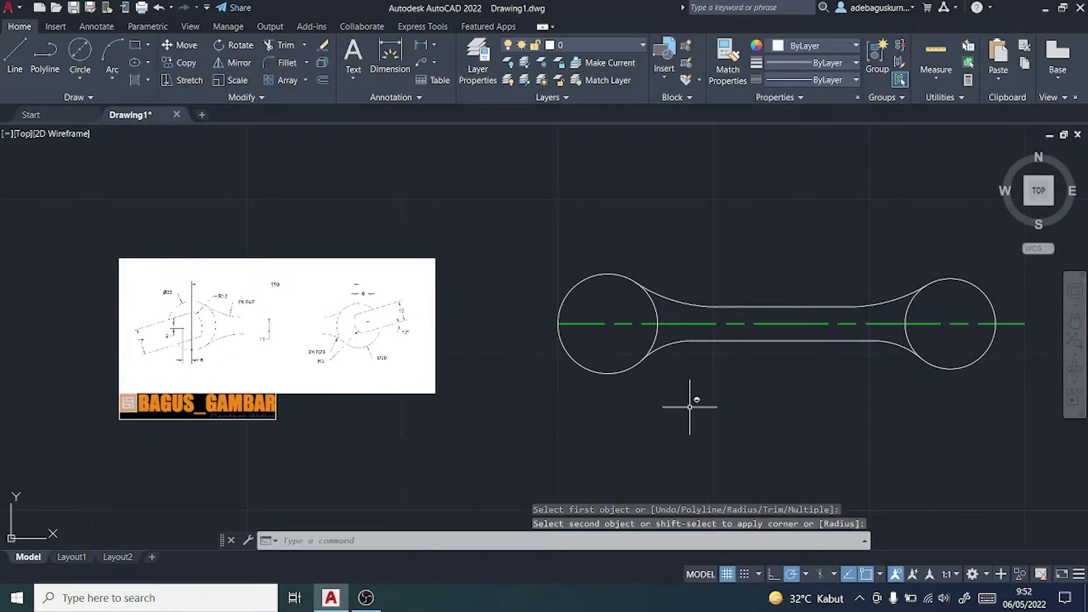
scroll(695, 397, up, 3)
middle_drag(602, 424, 702, 429)
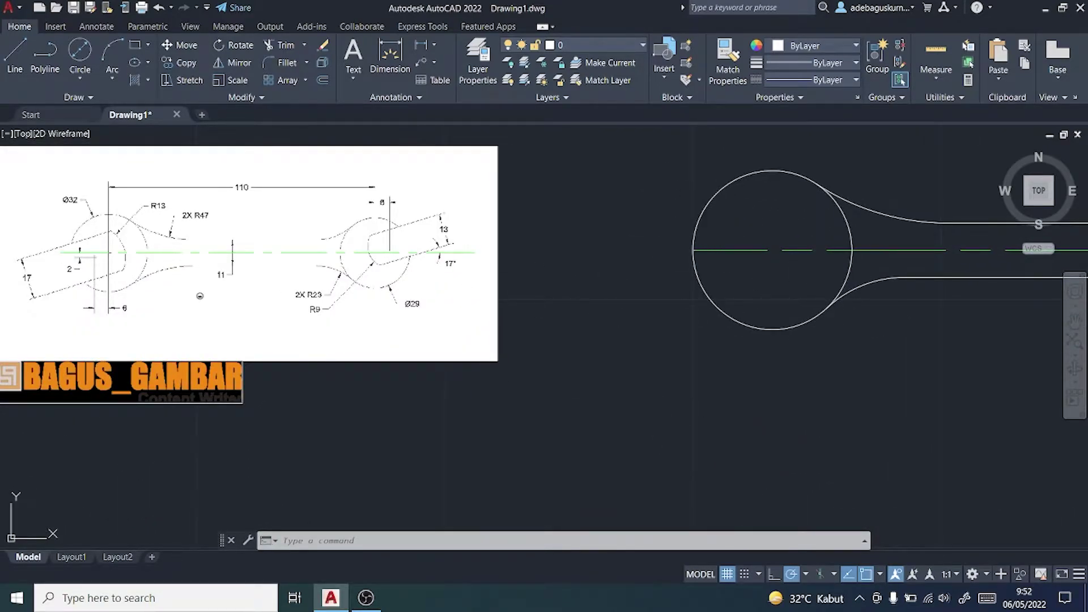
key(Escape)
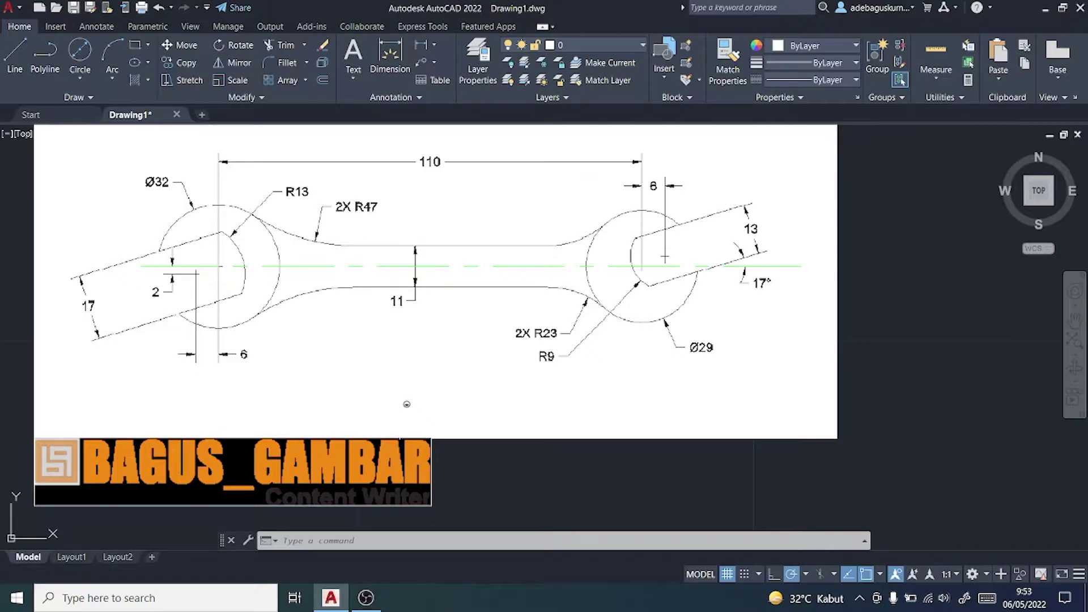
- Draw a guide line from the left circle's centre, 6 units left then 2 units down
click(15, 57)
scroll(851, 363, down, 2)
scroll(852, 361, down, 2)
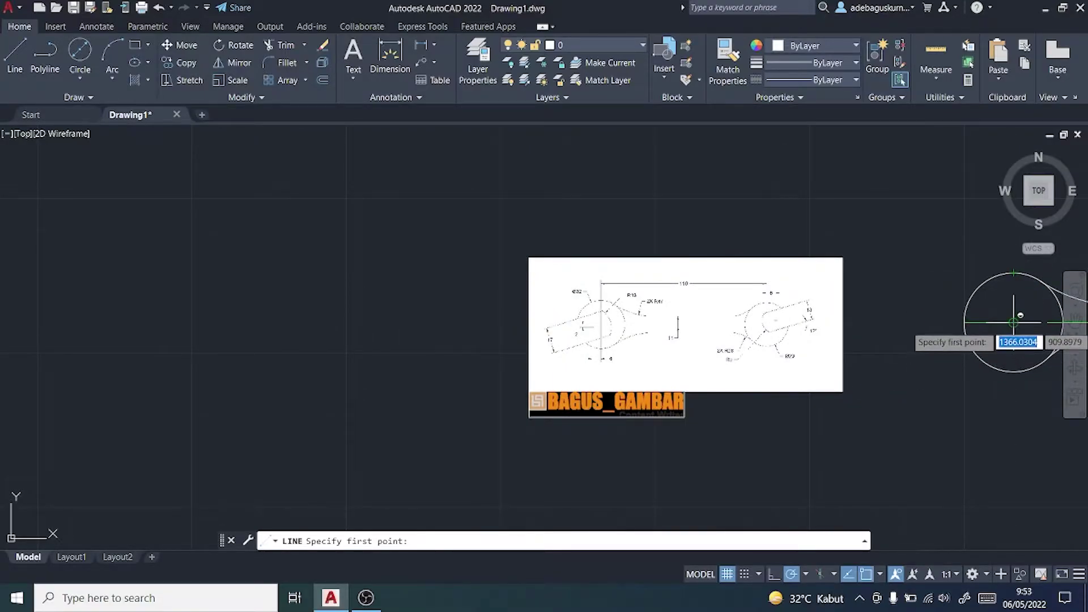
click(1014, 322)
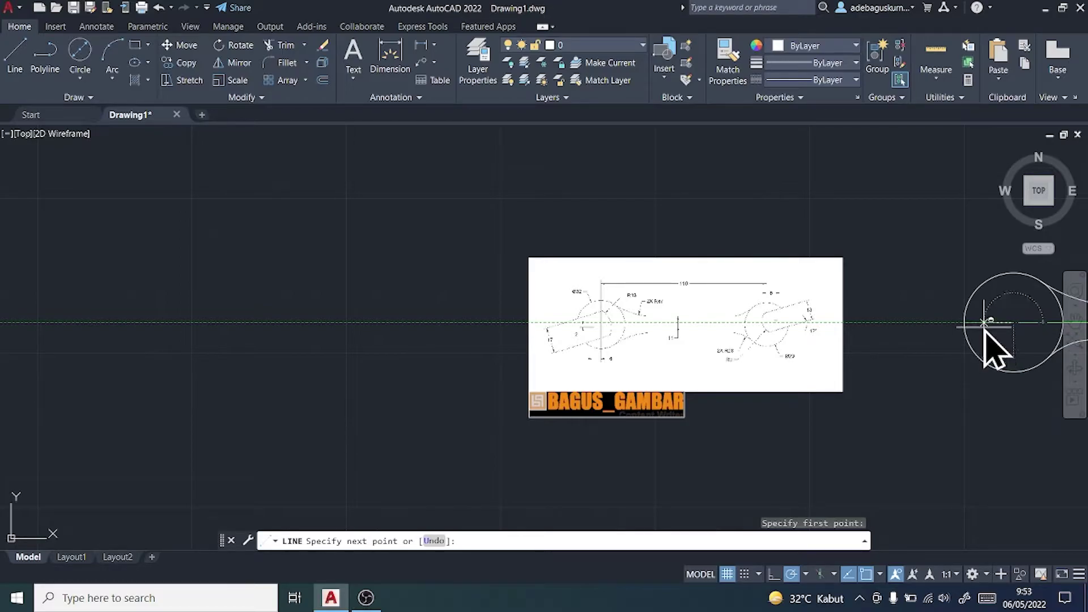
text(6)
key(Return)
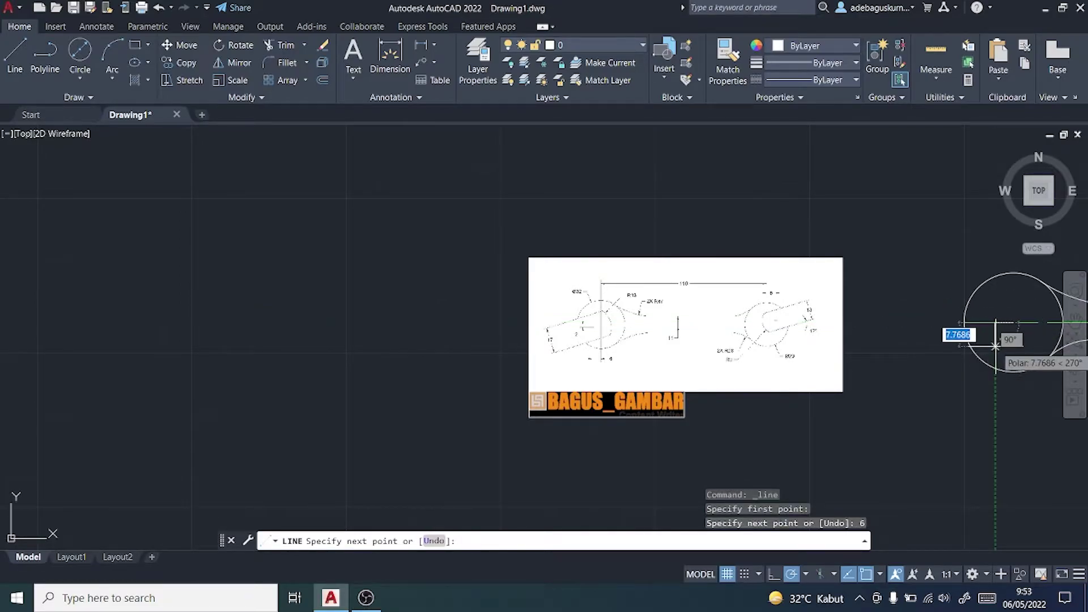
text(2)
key(Return)
key(Escape)
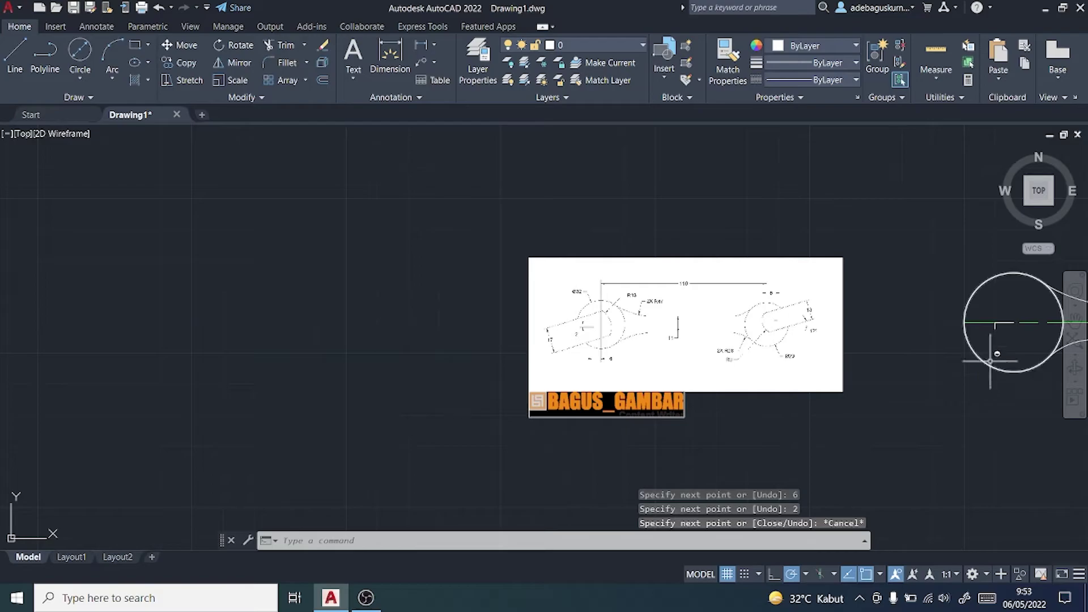
scroll(991, 360, up, 3)
scroll(995, 353, down, 2)
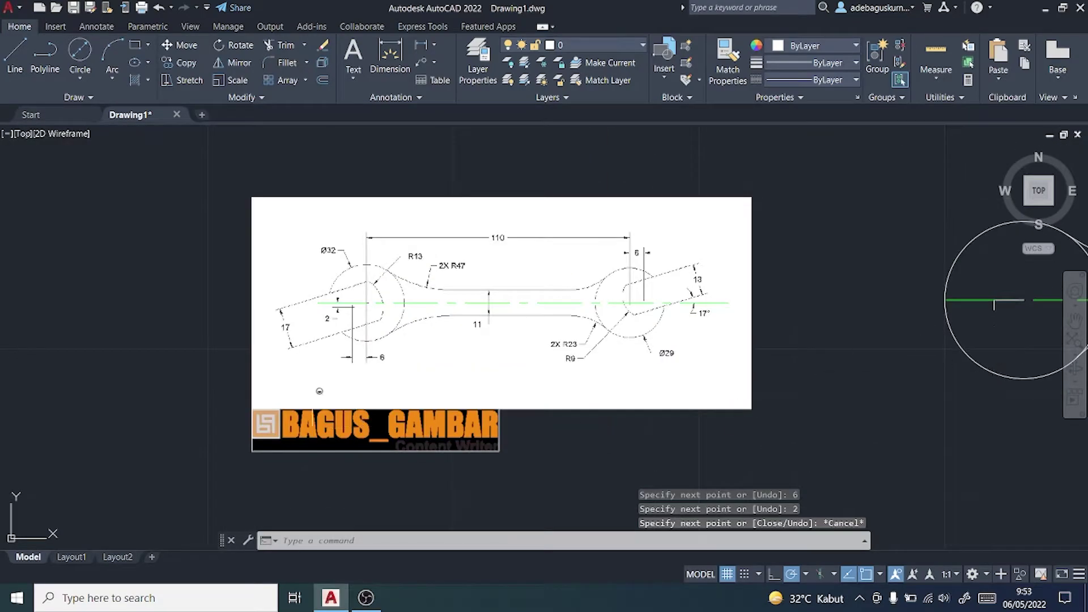
scroll(413, 290, up, 2)
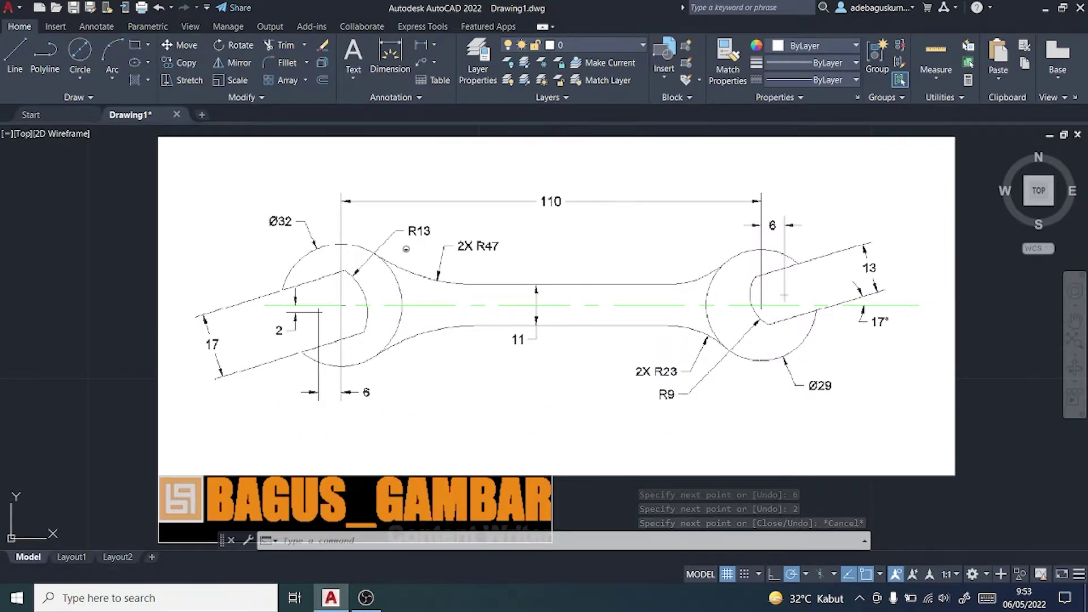
- Draw a radius 13 circle centred on the short guide line's endpoint
click(80, 80)
click(70, 110)
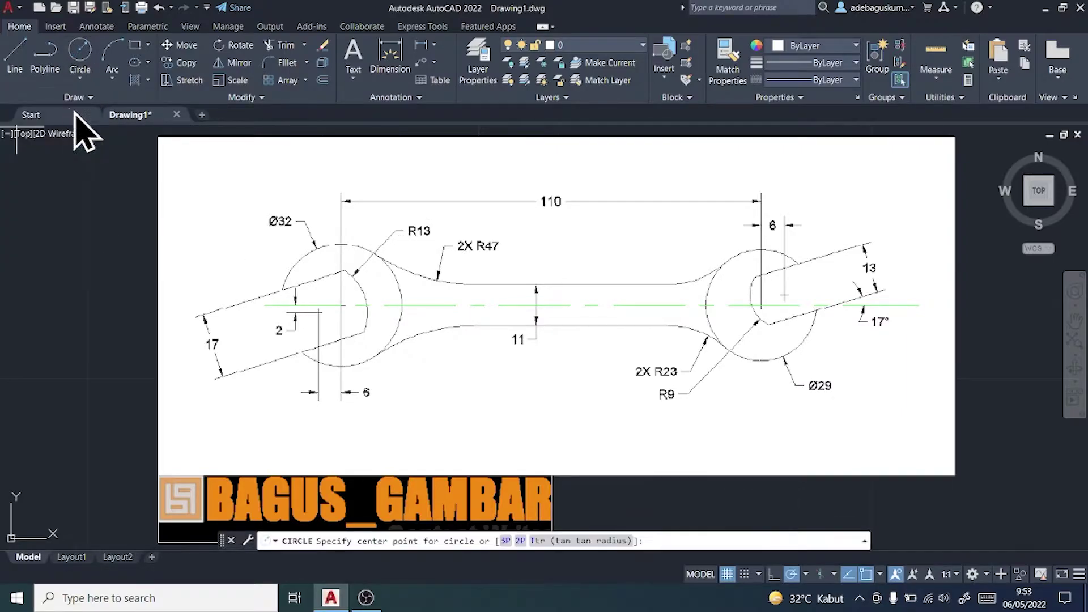
scroll(669, 333, down, 4)
scroll(935, 329, up, 2)
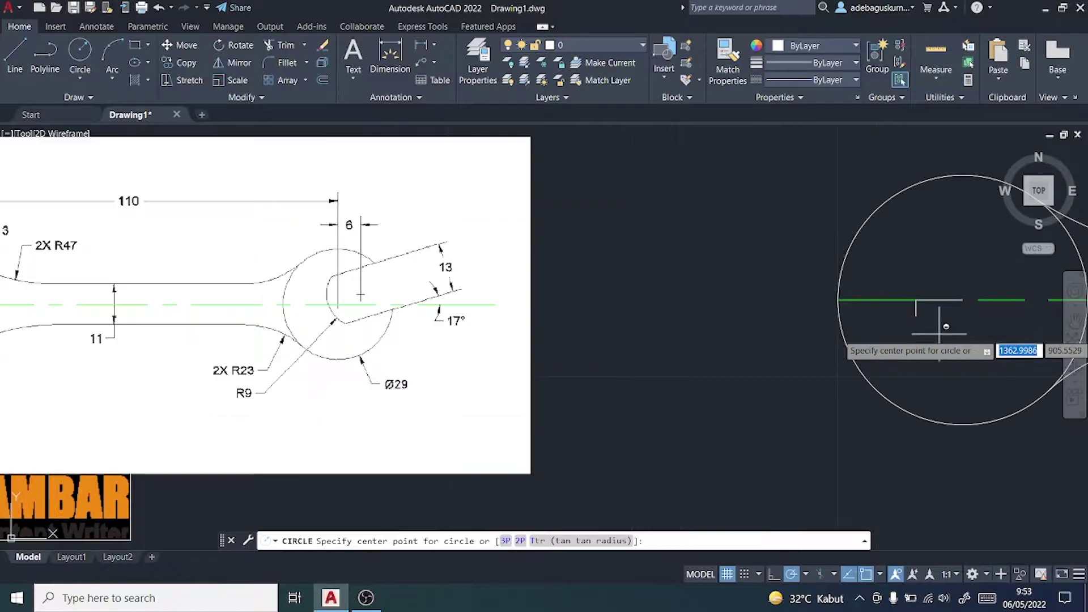
click(916, 316)
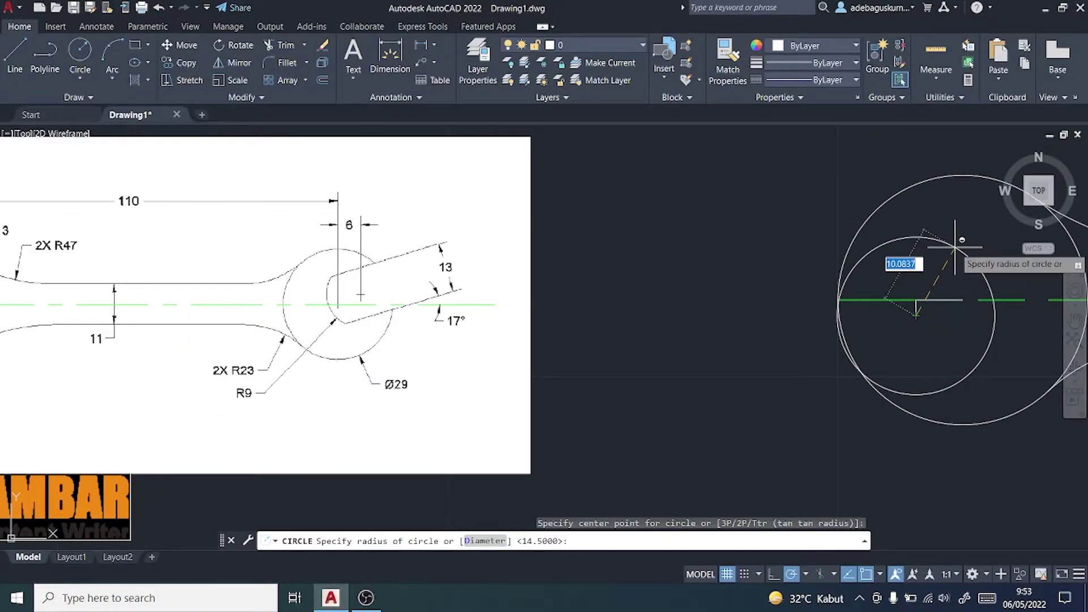
text(13)
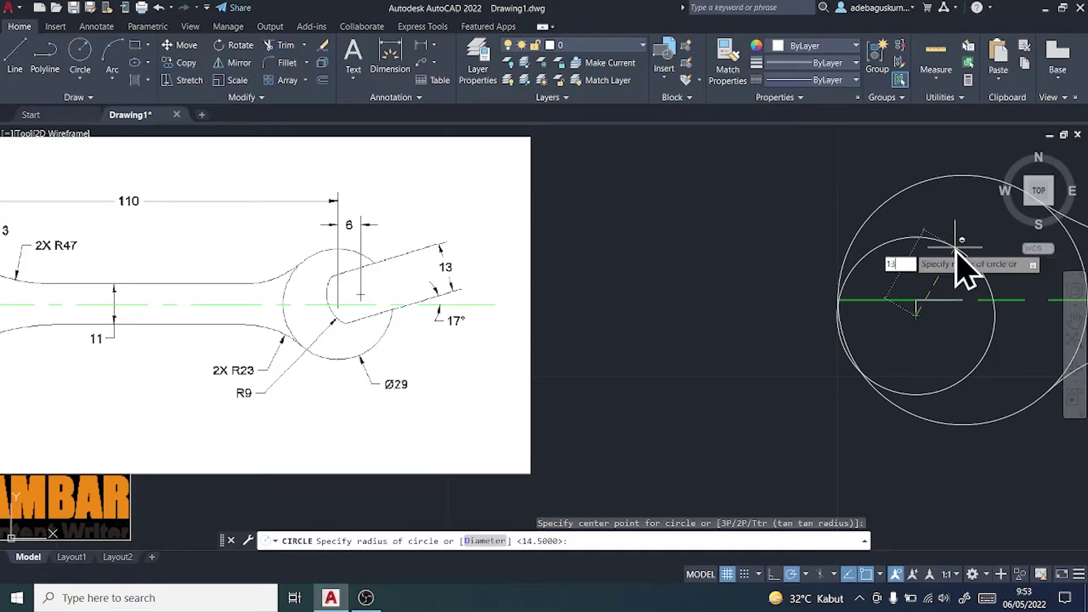
key(Return)
scroll(555, 313, down, 2)
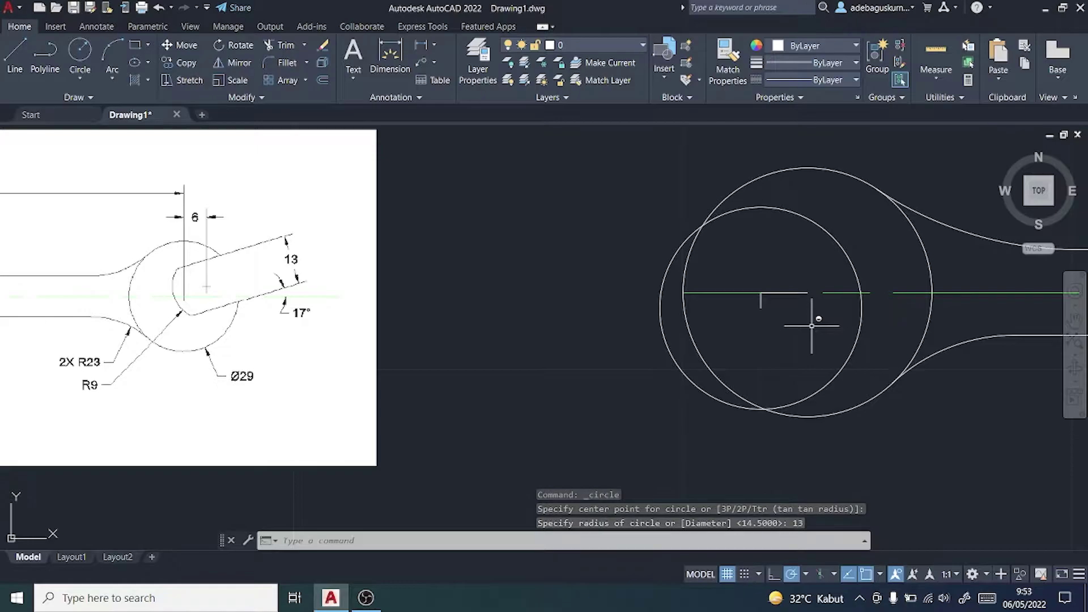
key(Escape)
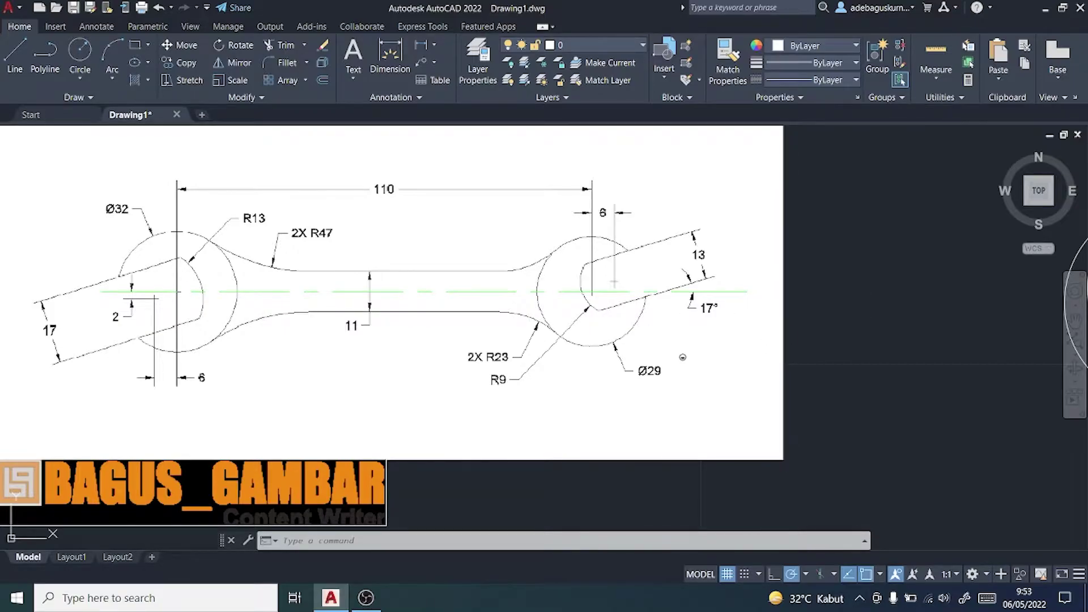
- Draw a horizontal line level with the guide endpoint, spanning across both left-end circles
scroll(518, 375, down, 2)
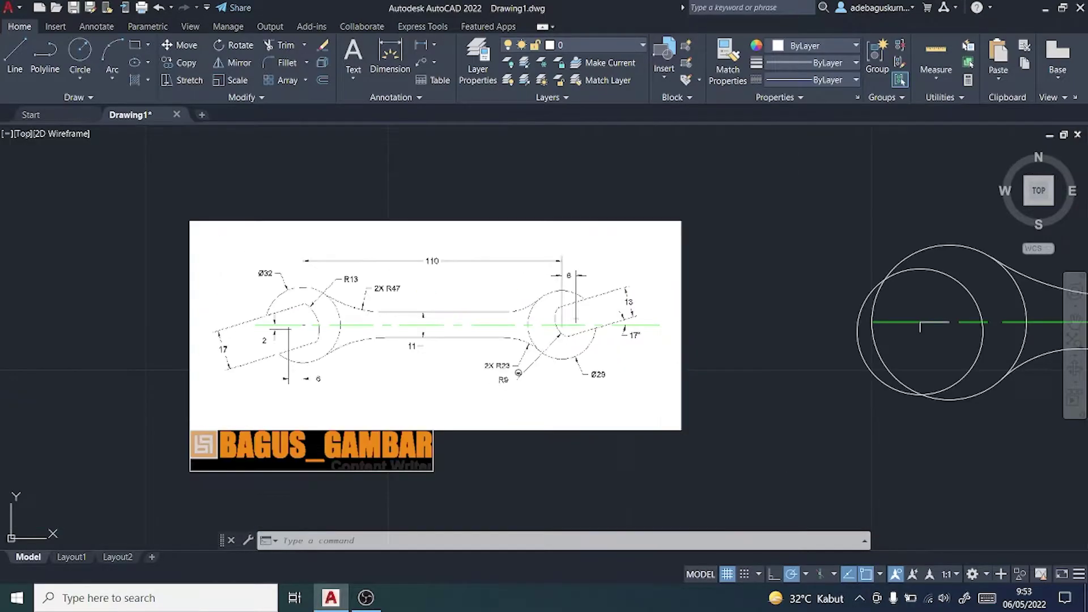
click(16, 59)
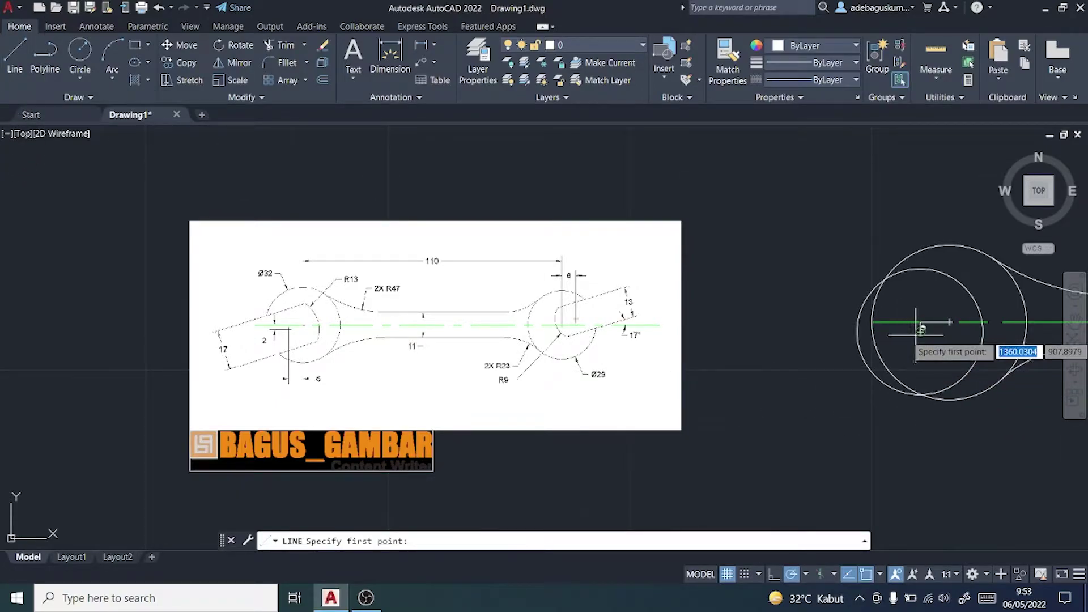
scroll(924, 332, up, 3)
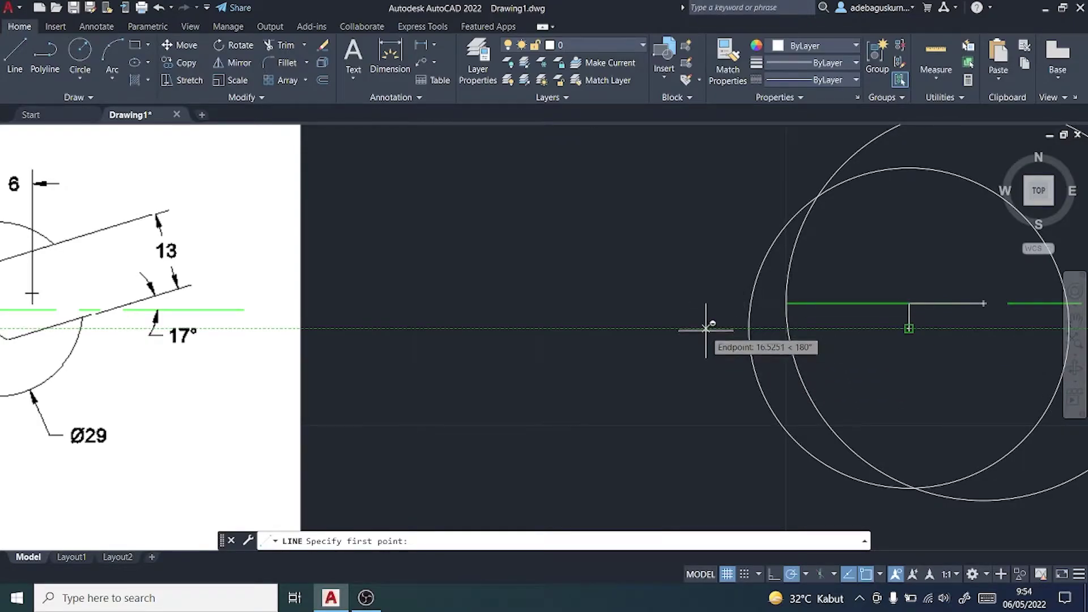
click(706, 329)
scroll(1009, 324, down, 1)
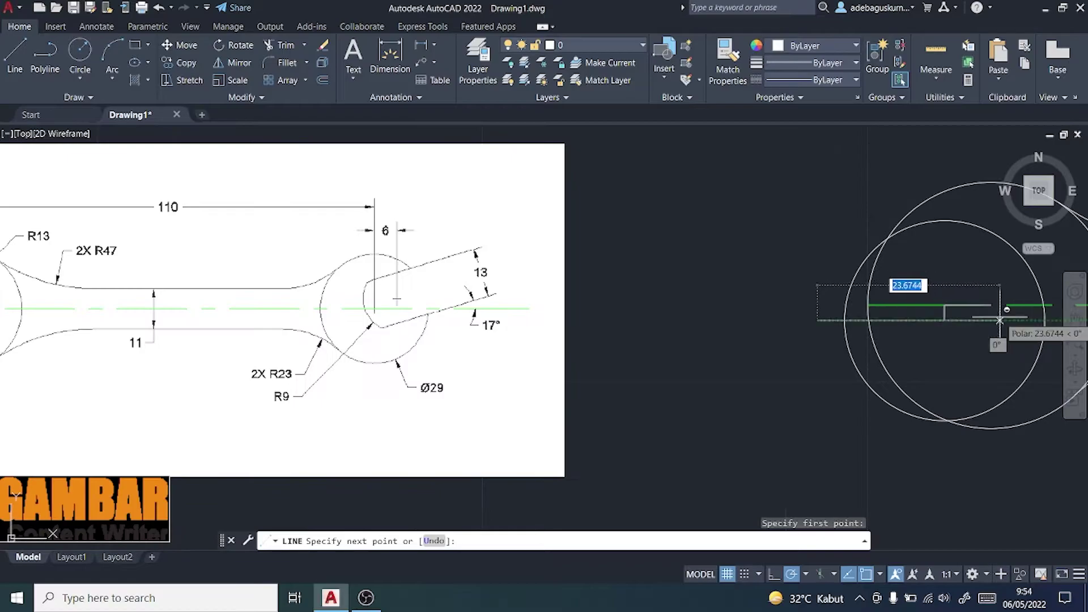
click(1056, 321)
key(Escape)
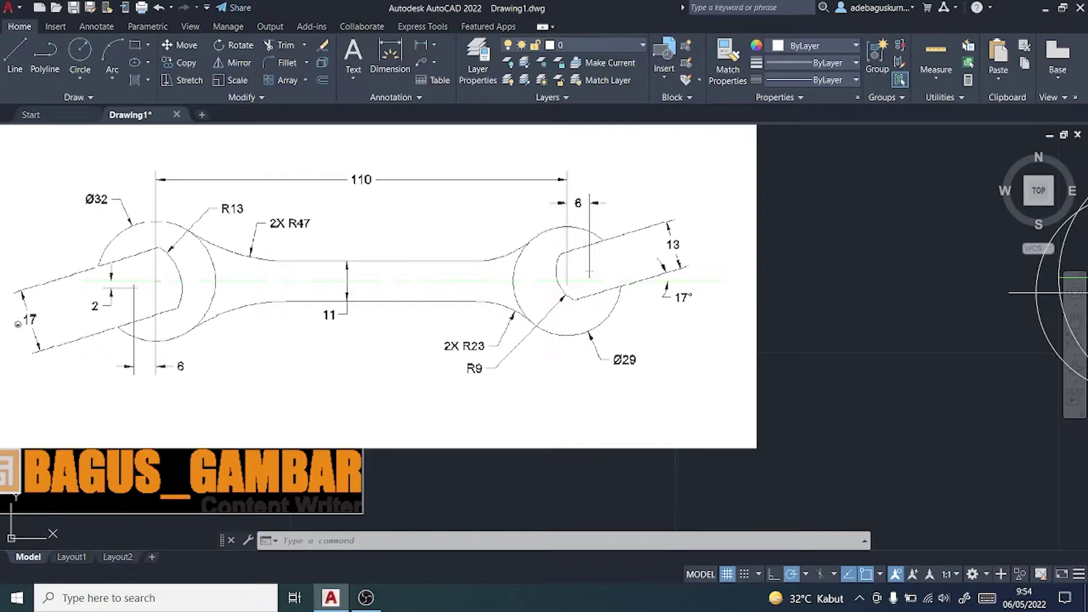
- Copy the horizontal line 8.5 units above and 8.5 units below itself
click(124, 597)
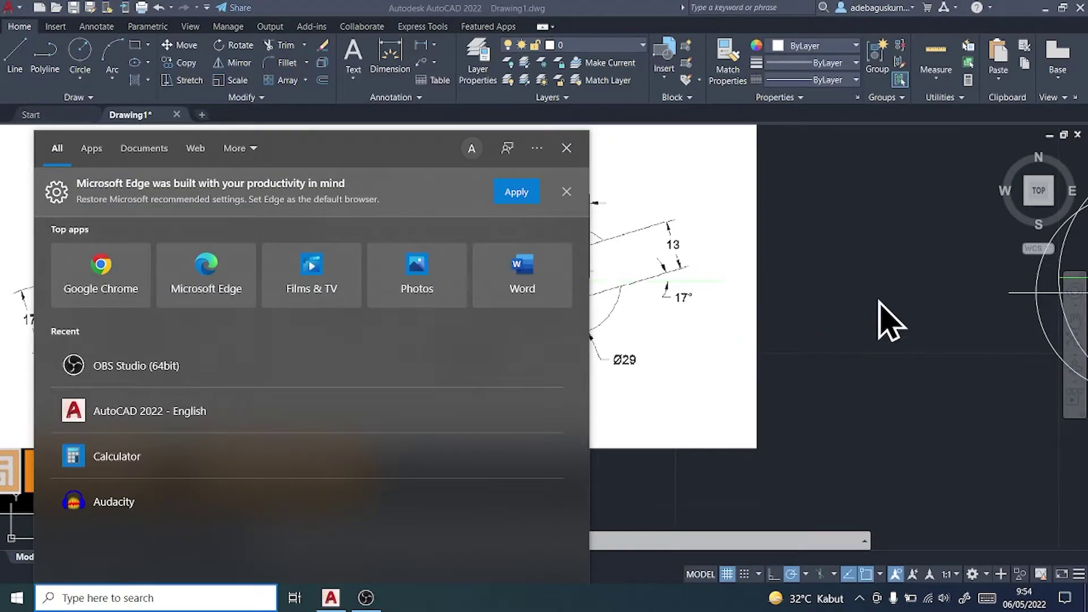
click(877, 300)
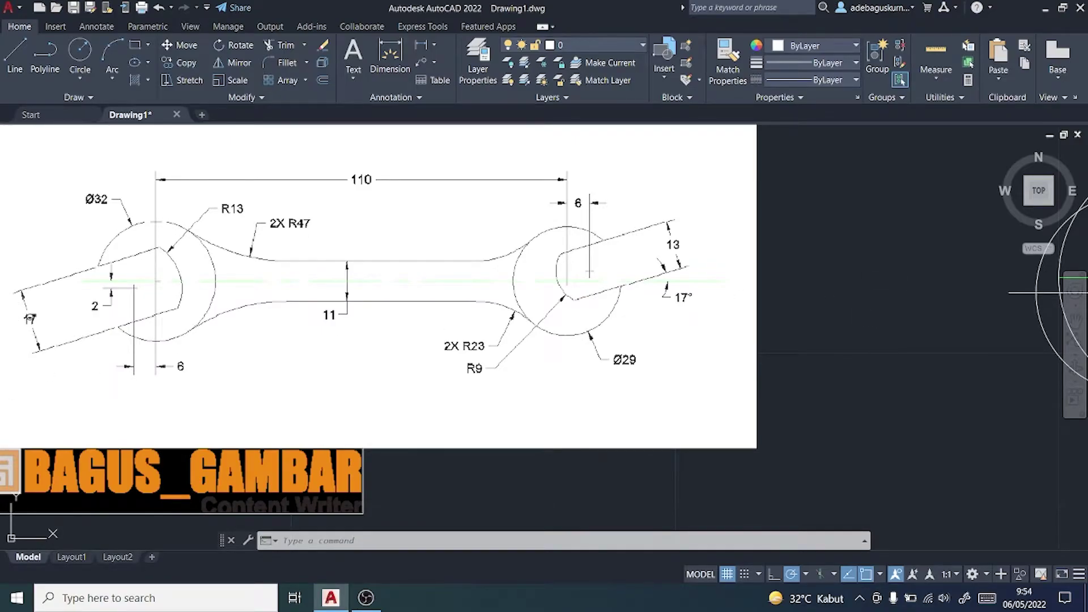
click(176, 67)
click(1047, 290)
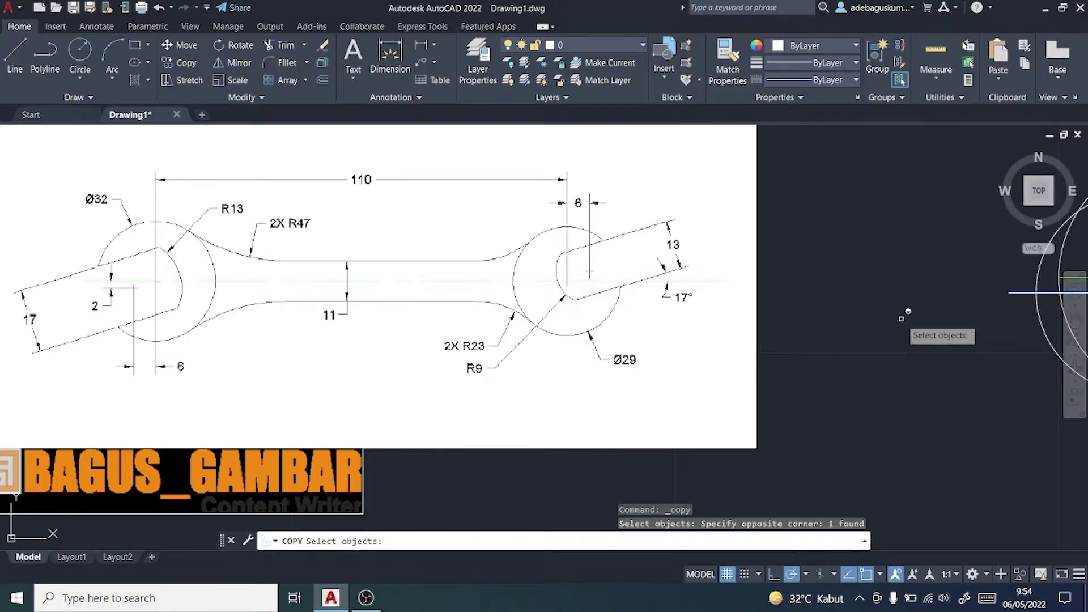
key(Return)
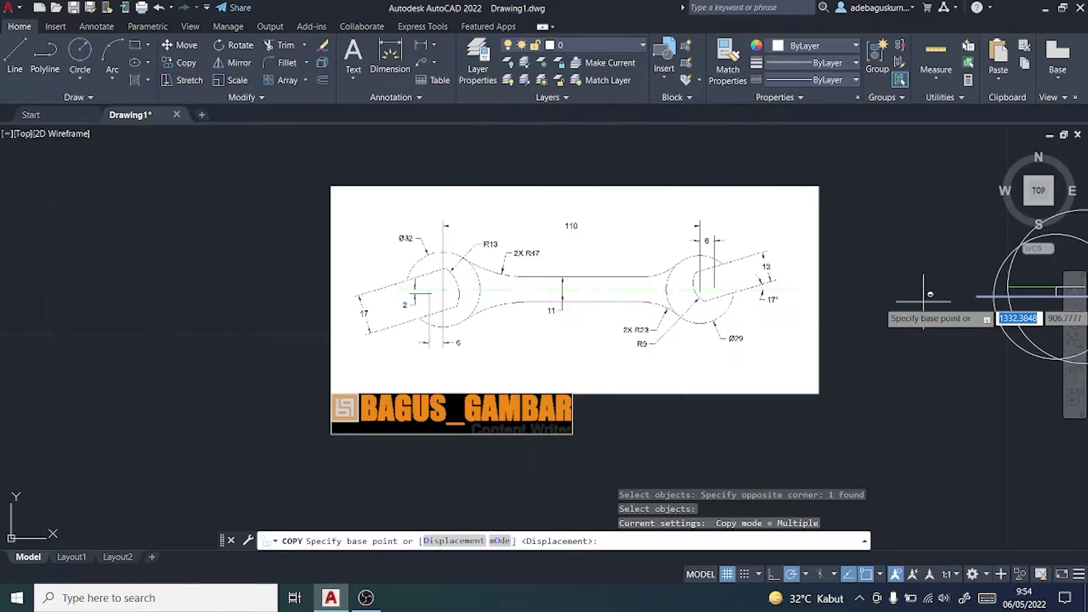
scroll(964, 298, down, 2)
middle_drag(972, 297, 803, 323)
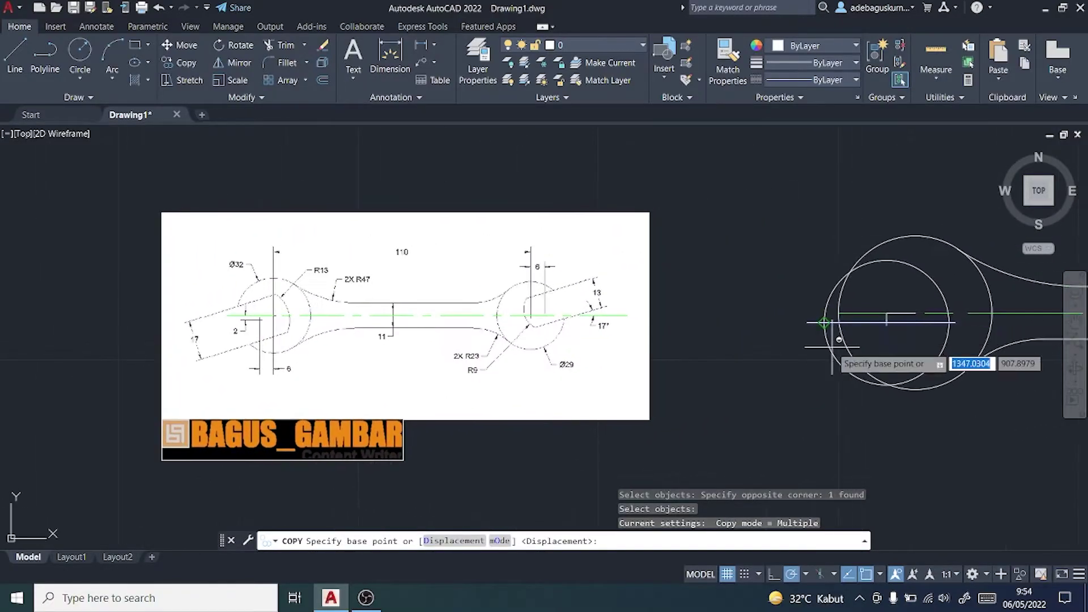
click(887, 322)
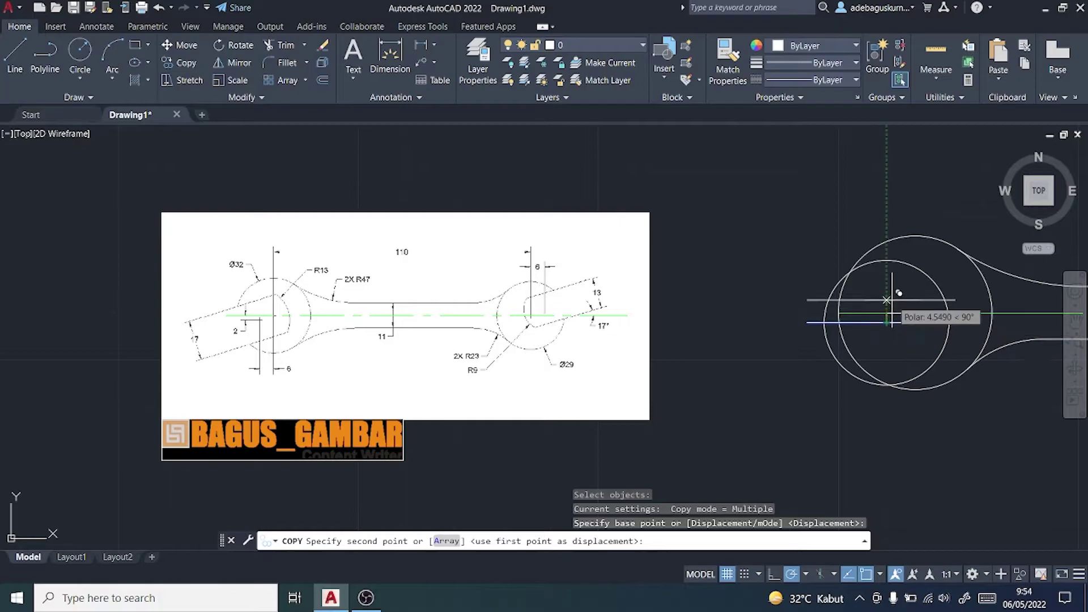
text(8.5)
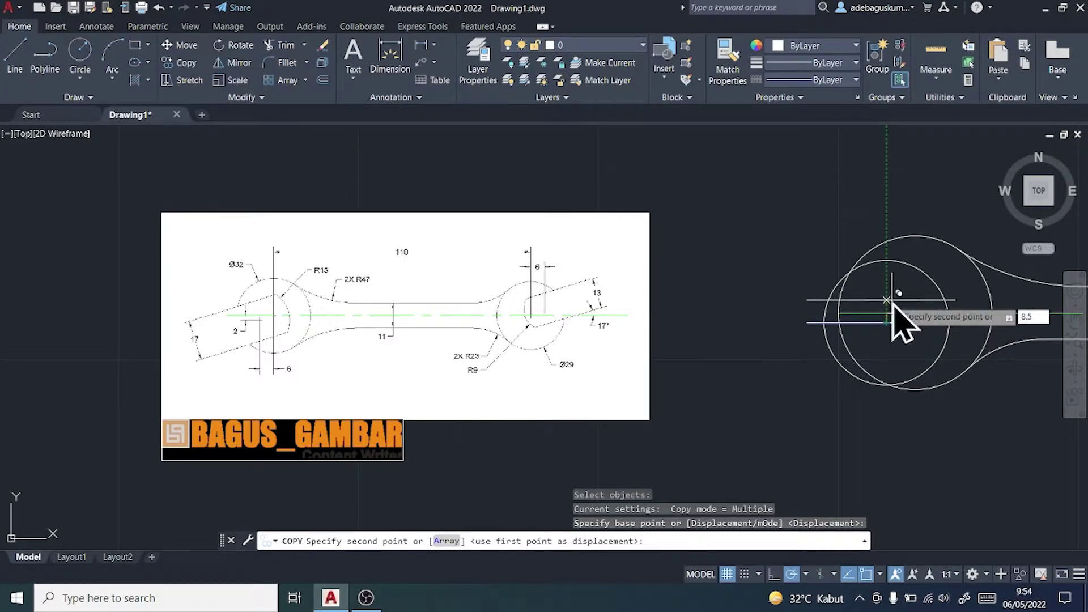
key(Return)
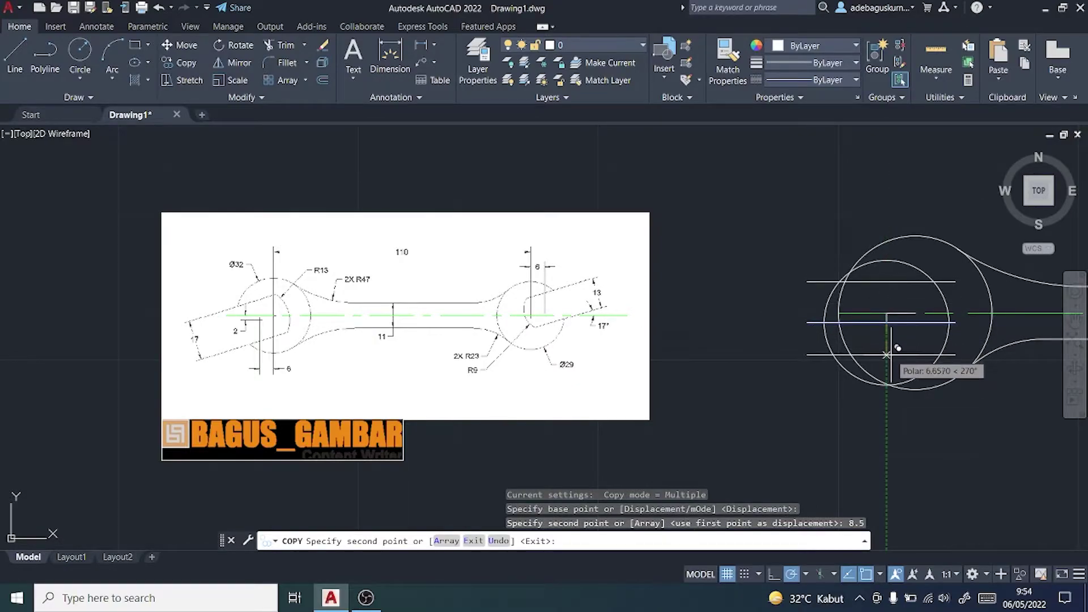
text(8.5)
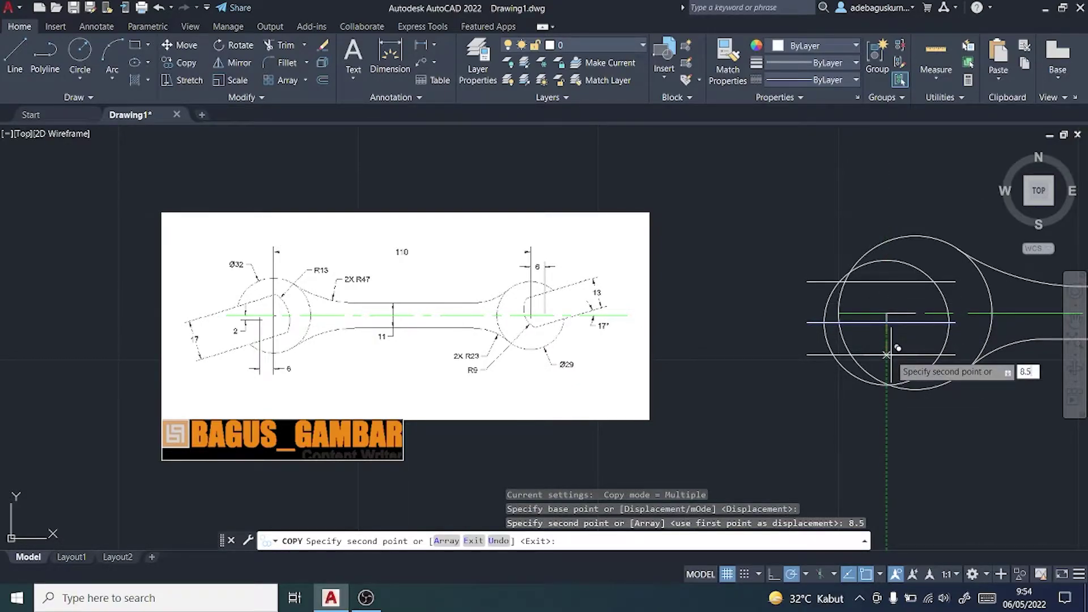
key(Return)
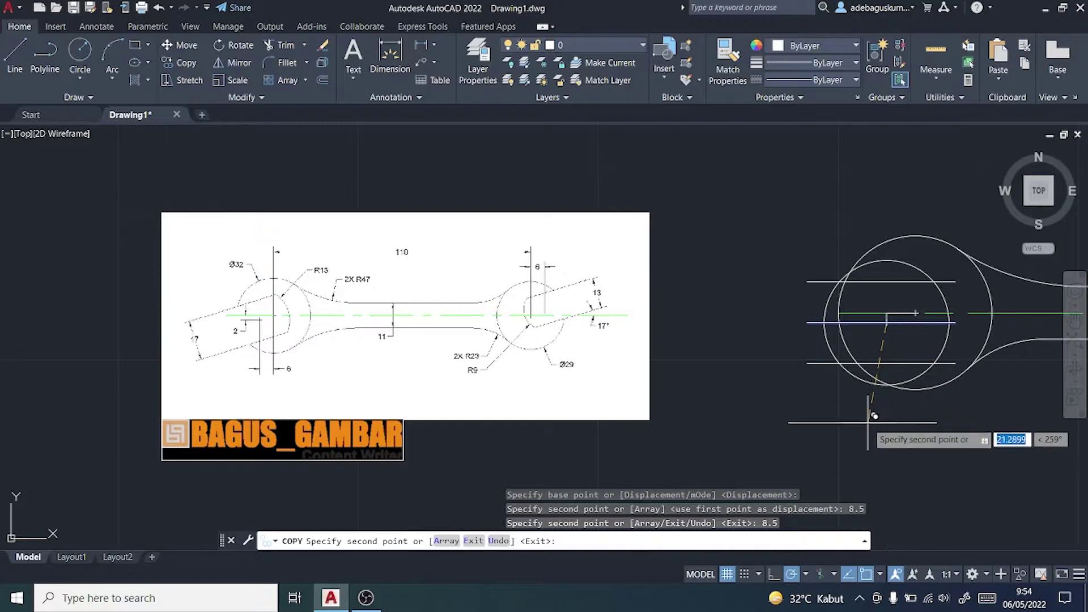
key(Escape)
scroll(878, 383, up, 2)
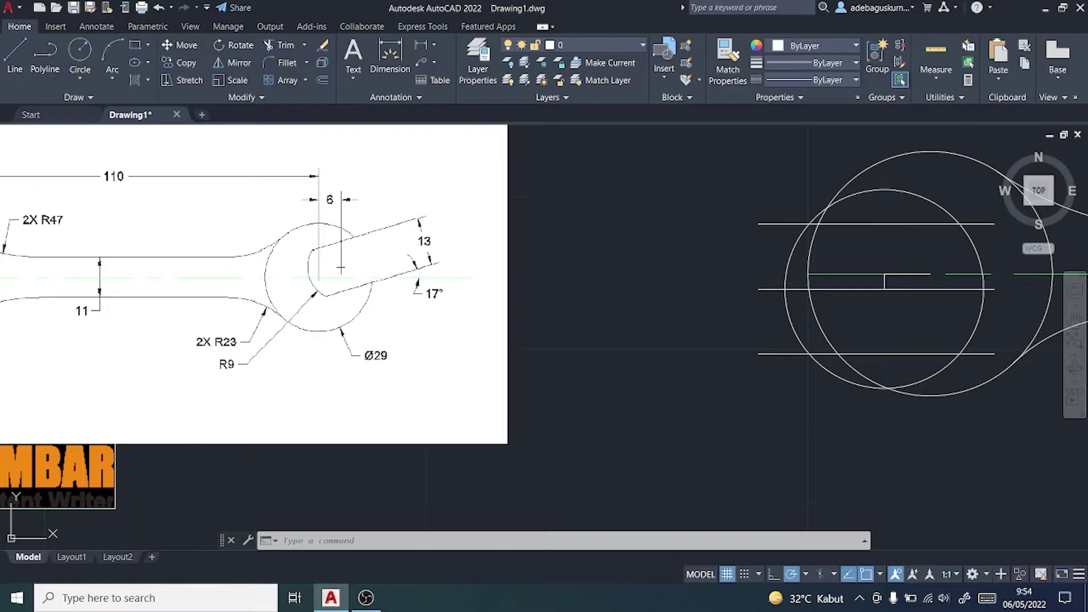
- Rotate the three parallel jaw lines 17° about the centreline endpoint
click(900, 224)
click(854, 289)
click(863, 354)
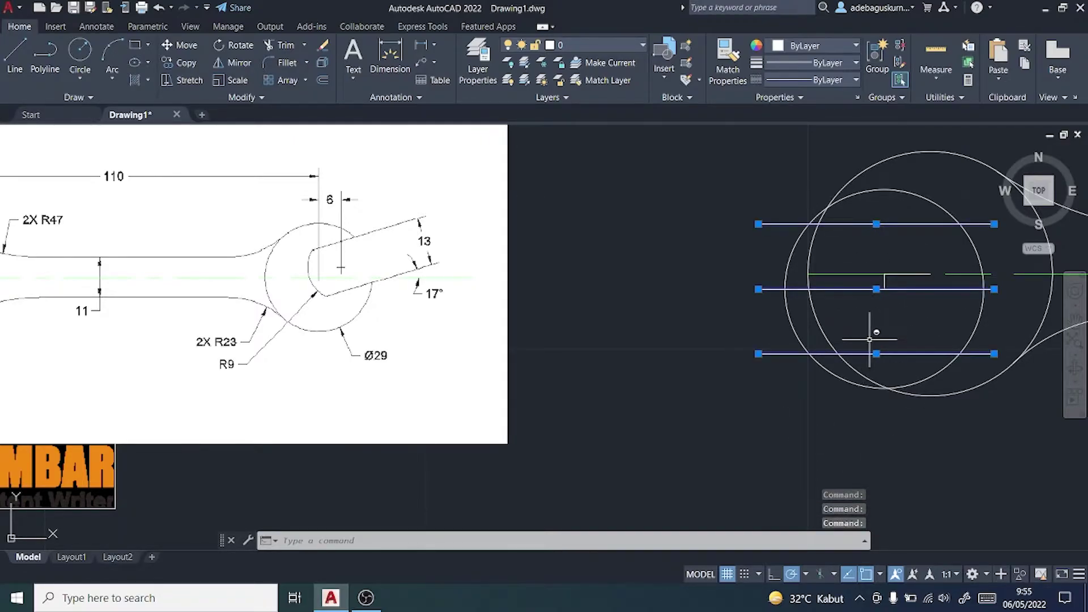
click(238, 47)
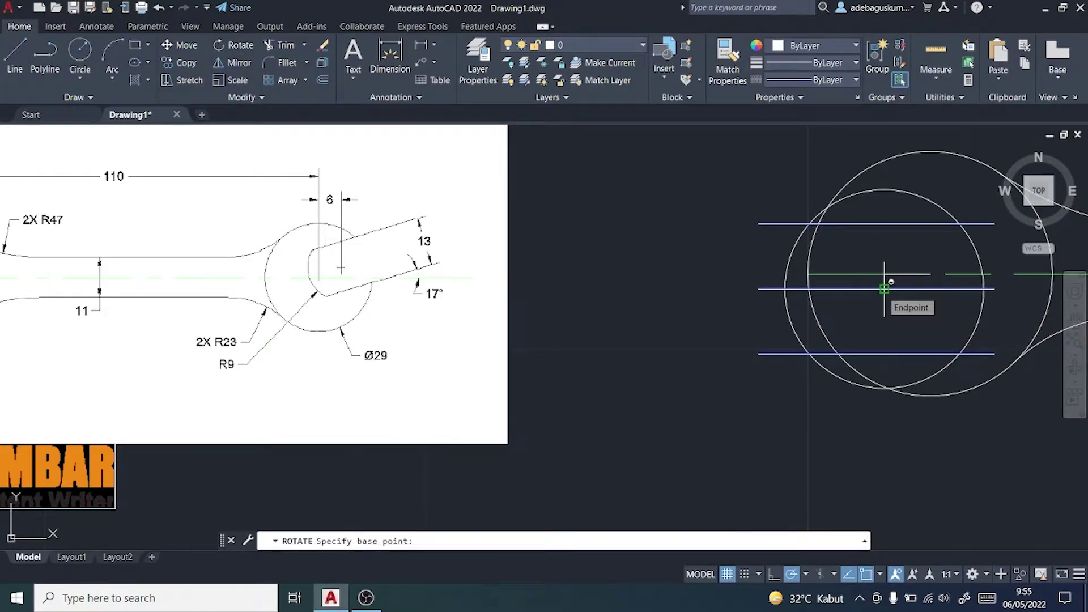
click(884, 289)
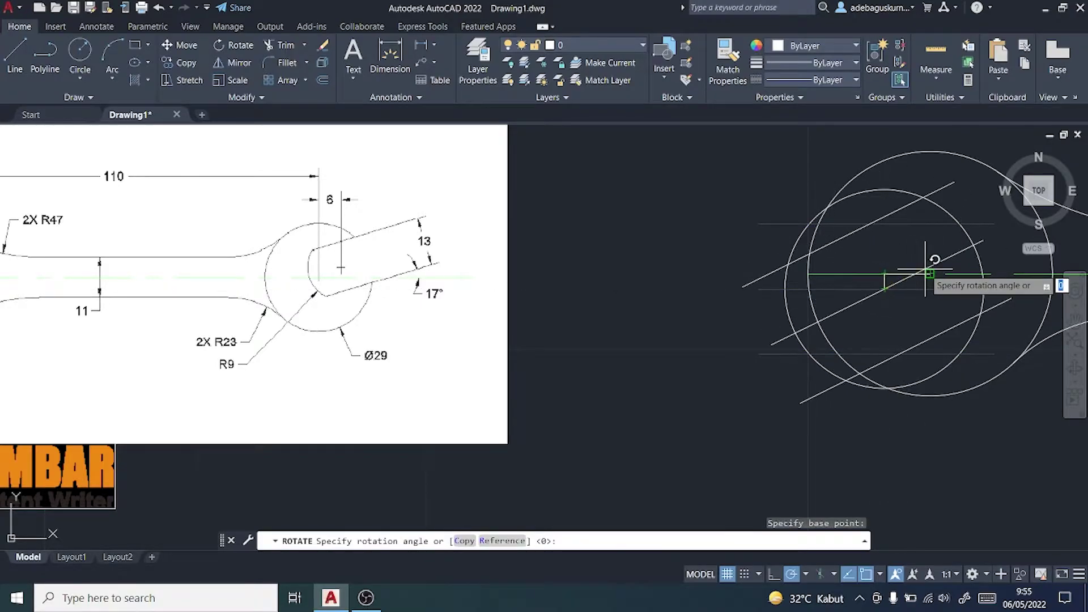
text(17)
key(Return)
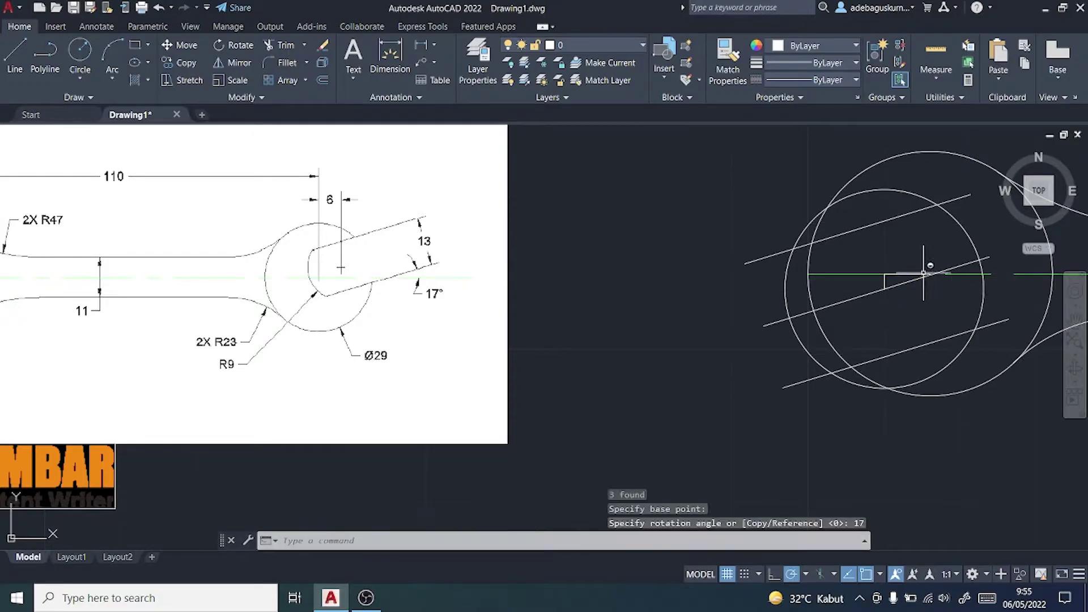
key(Escape)
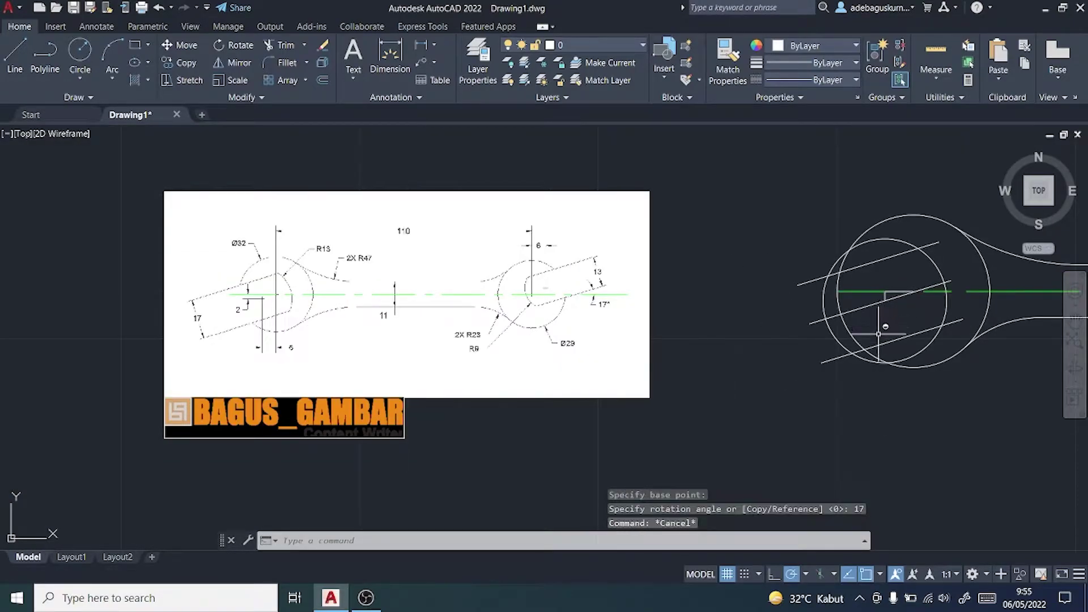
scroll(884, 324, up, 2)
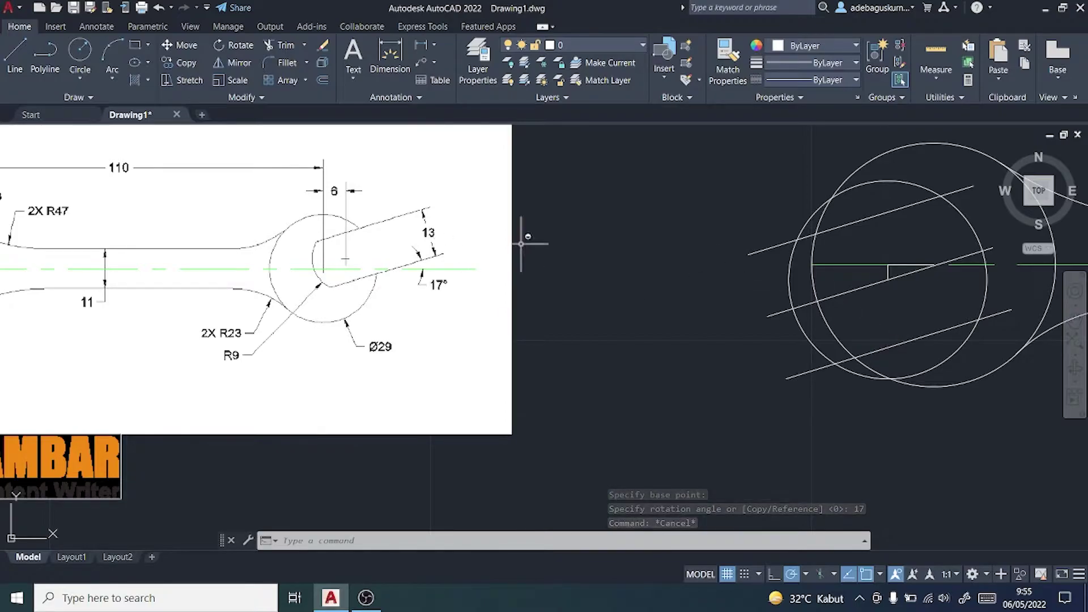
click(281, 45)
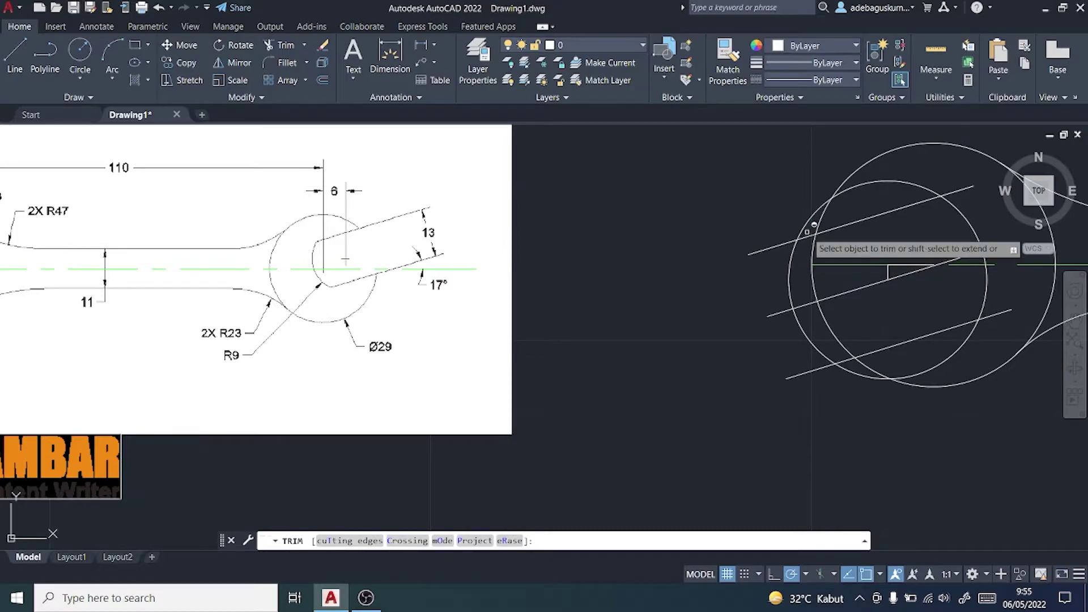
- Trim the circle arc inside the jaw and the slanted line's overhanging end
click(810, 216)
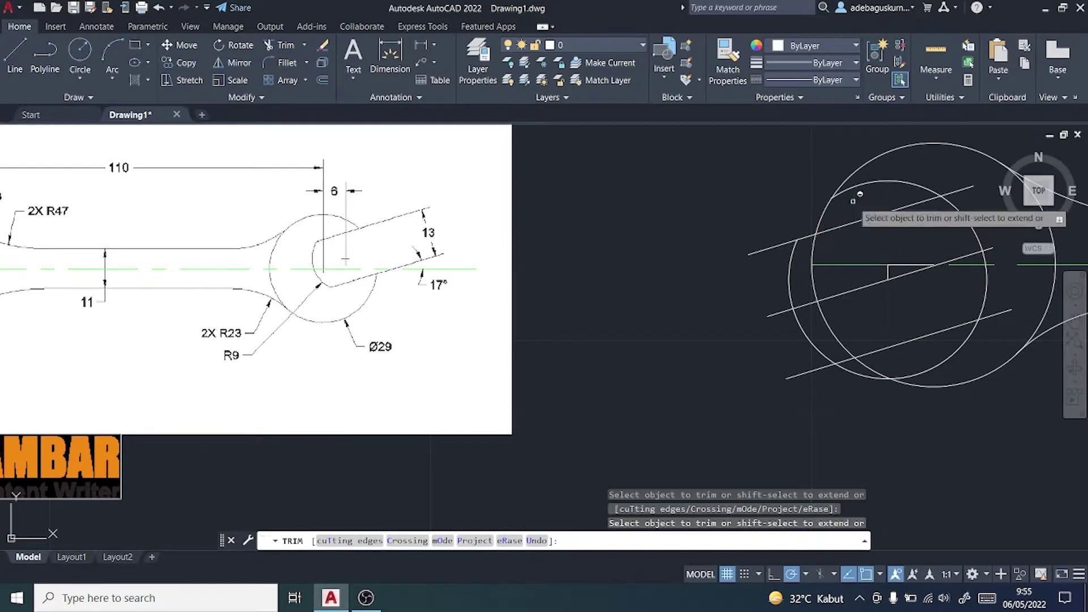
click(971, 189)
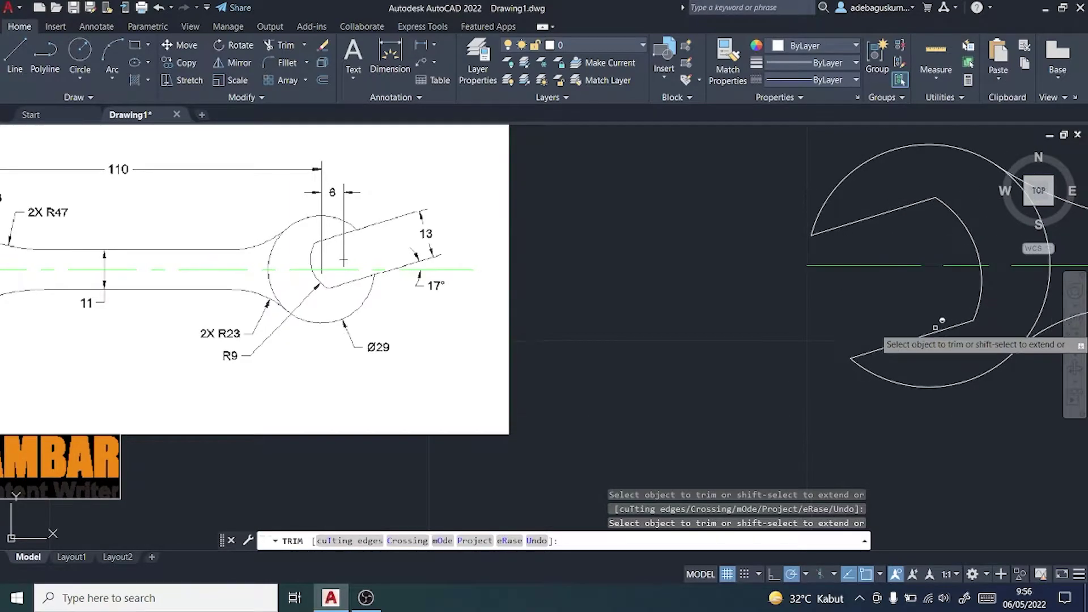
key(Escape)
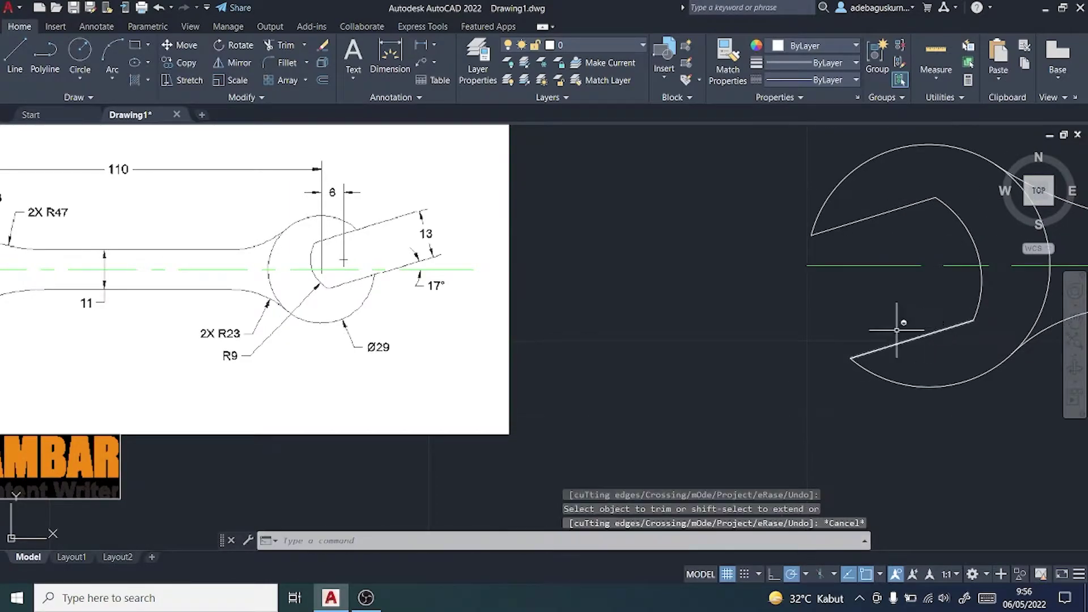
click(1076, 324)
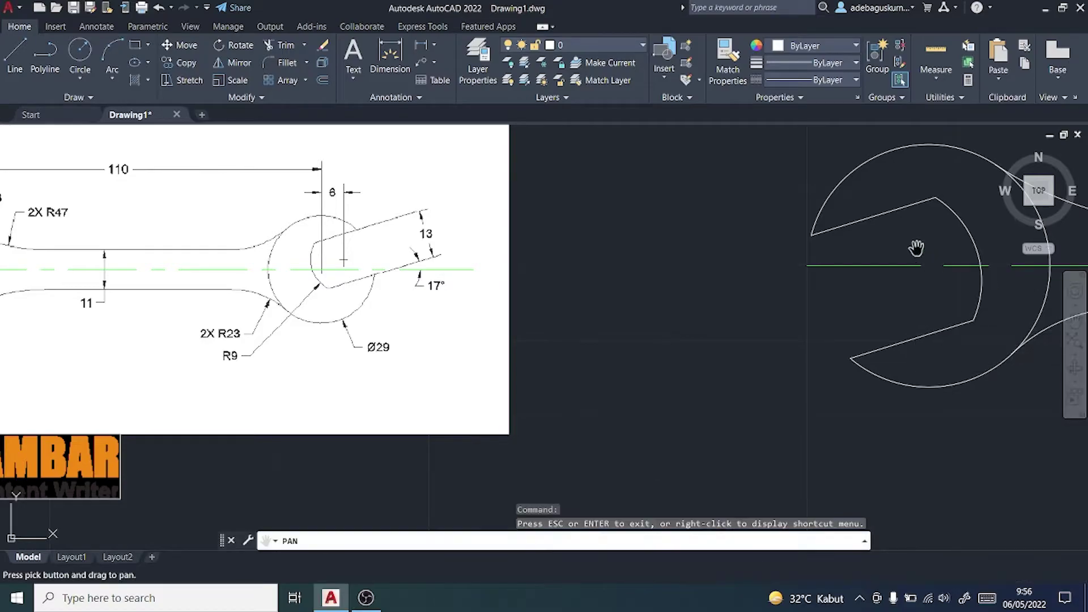
drag(642, 310, 1009, 304)
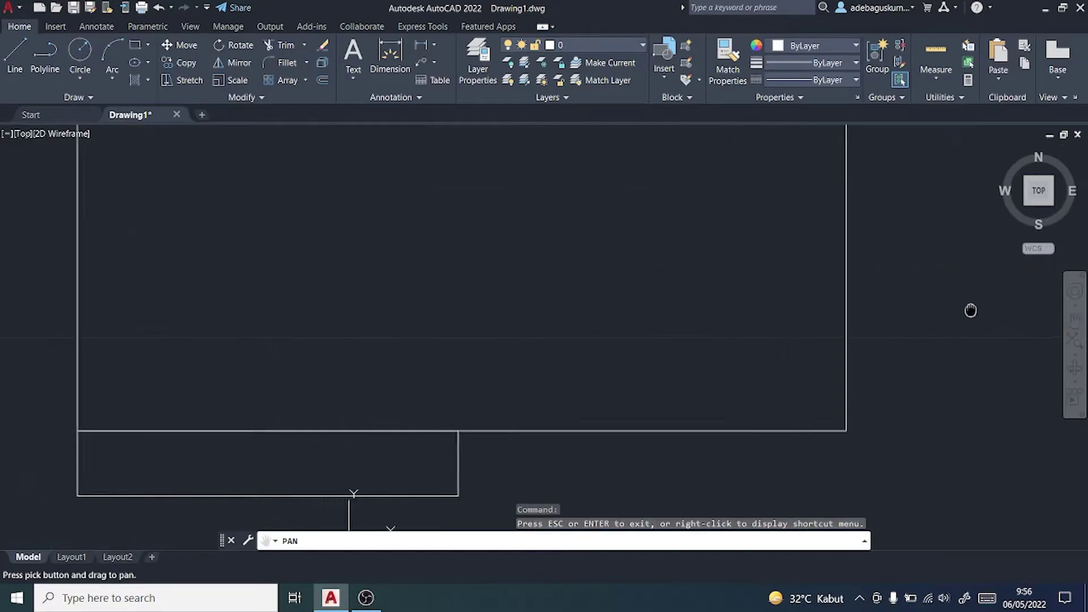
scroll(245, 291, up, 2)
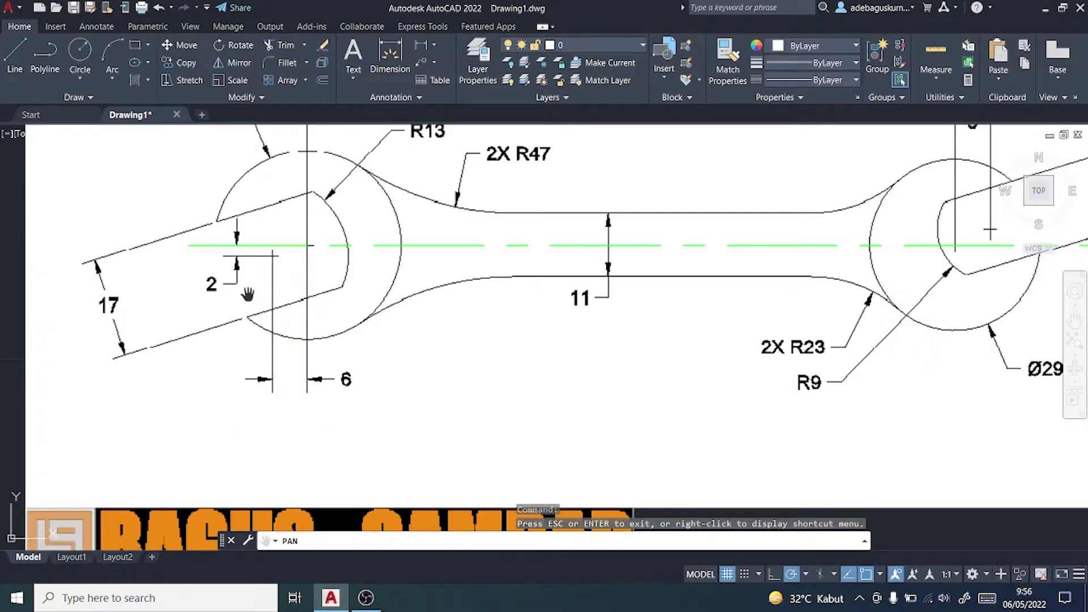
scroll(247, 293, down, 3)
scroll(264, 297, down, 1)
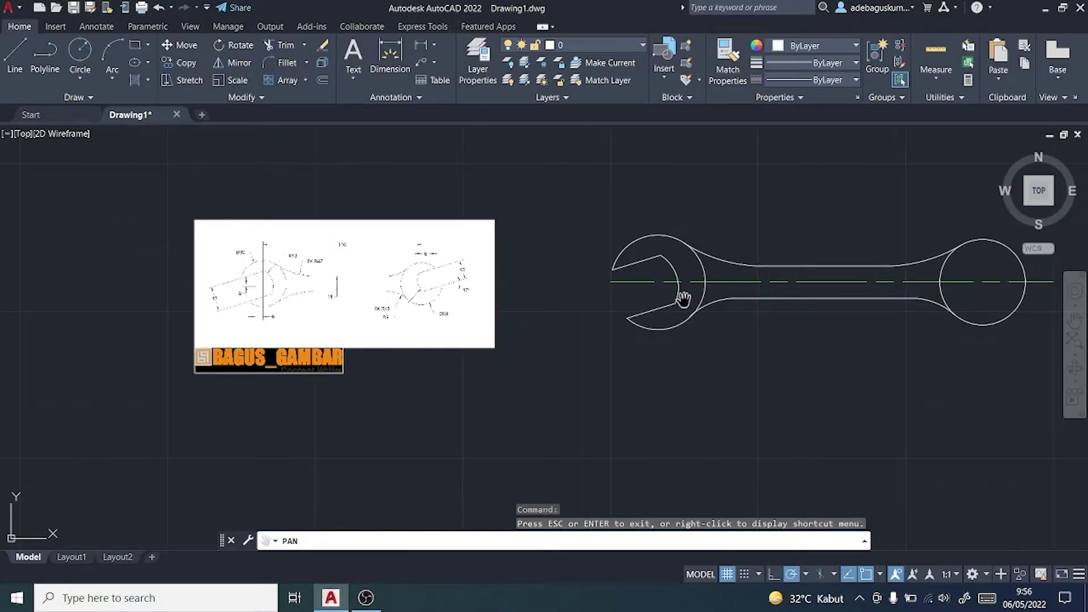
scroll(683, 299, up, 4)
scroll(679, 298, down, 5)
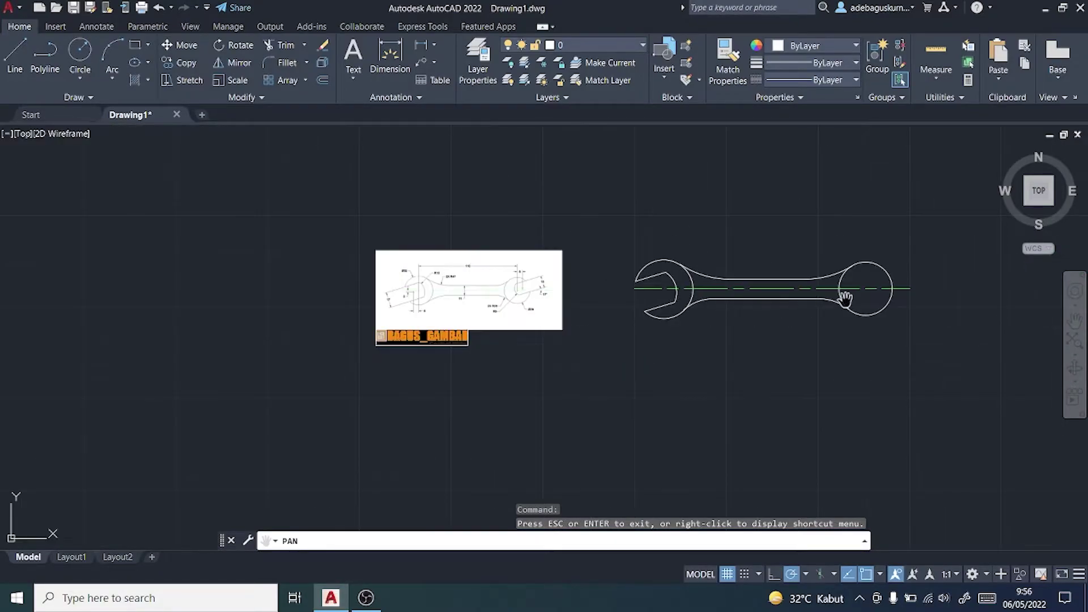
scroll(872, 269, up, 2)
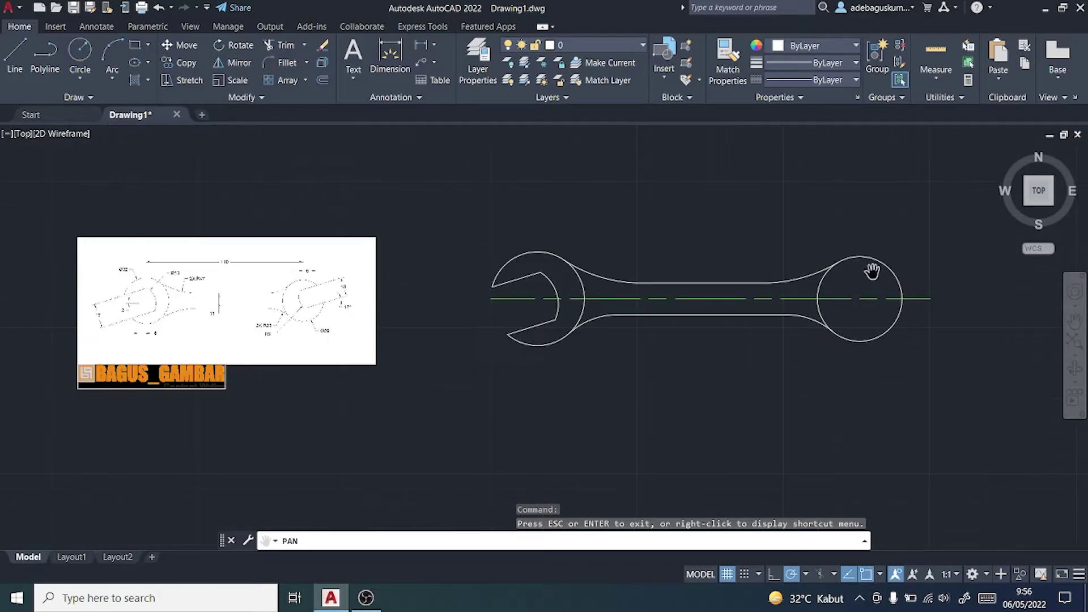
scroll(872, 270, up, 2)
scroll(856, 297, down, 2)
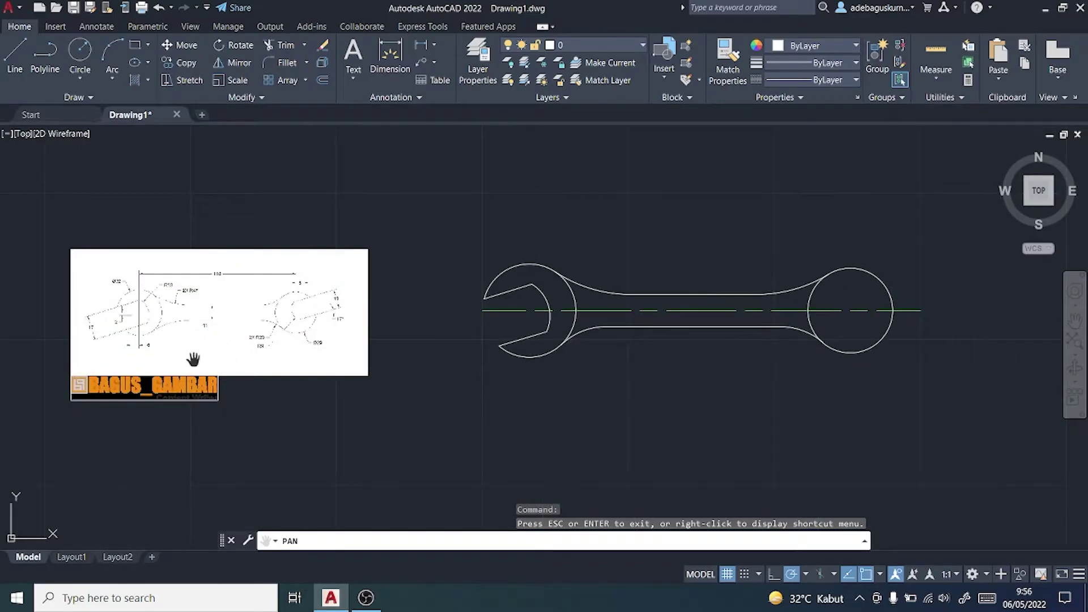
scroll(293, 334, up, 3)
scroll(321, 296, up, 2)
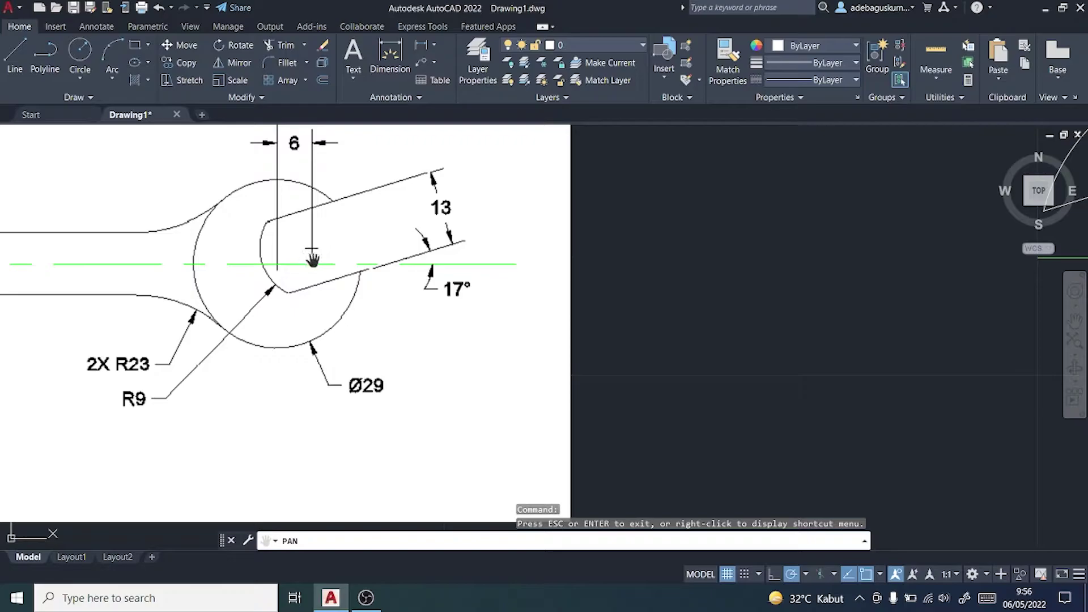
scroll(301, 252, down, 2)
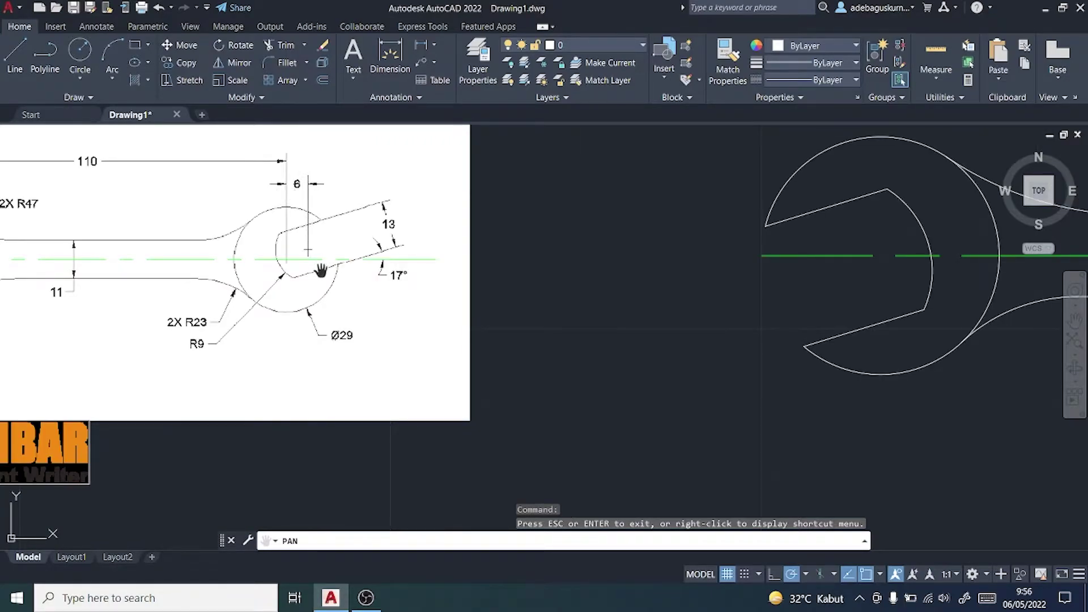
scroll(750, 306, down, 2)
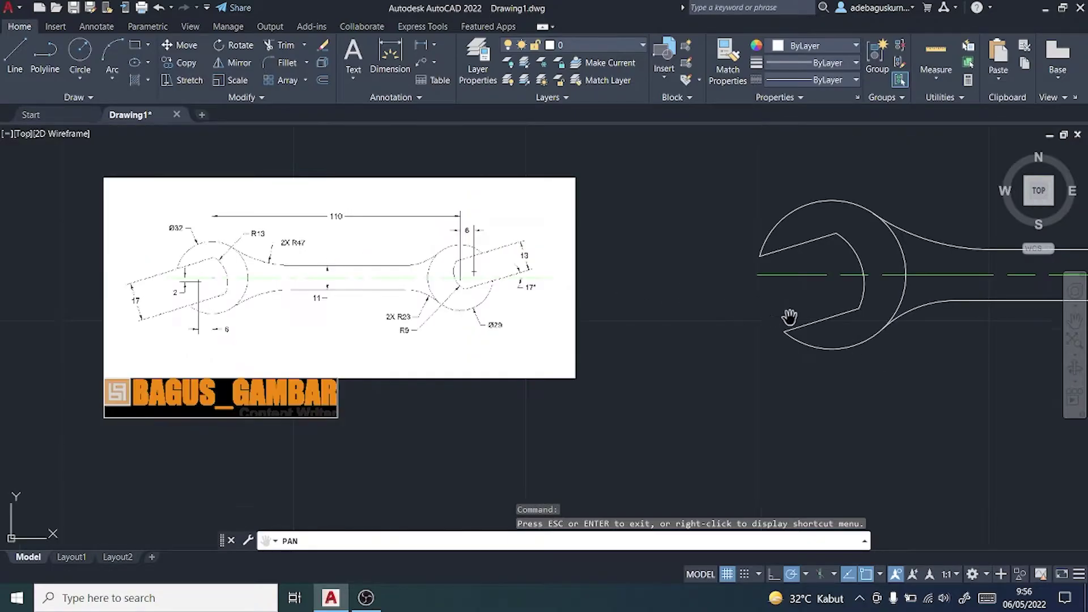
click(17, 59)
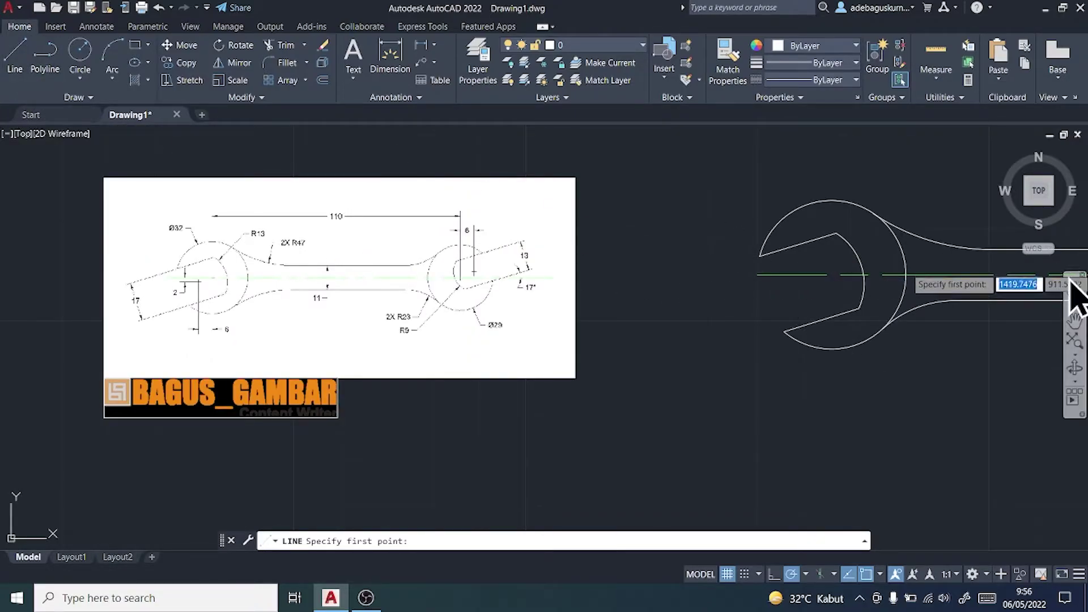
- Restore the top view and draw a guide from the right ring's centre, 6 right then 2 up
mouse_move(885, 351)
shift+middle_down()
mouse_move(968, 229)
mouse_move(952, 214)
shift+middle_up()
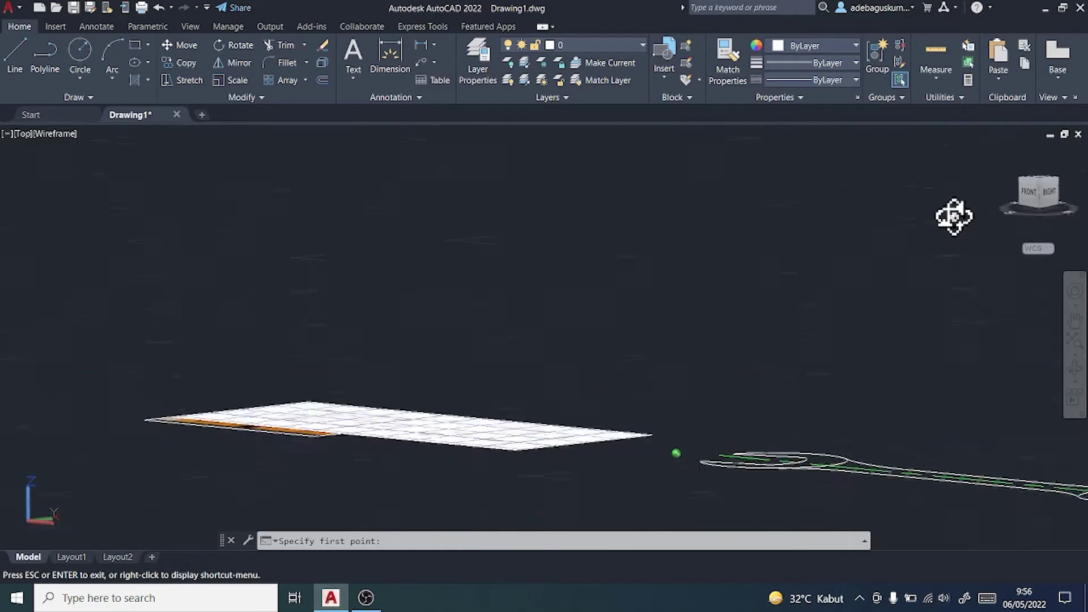
click(1041, 181)
scroll(731, 339, up, 4)
scroll(731, 339, up, 2)
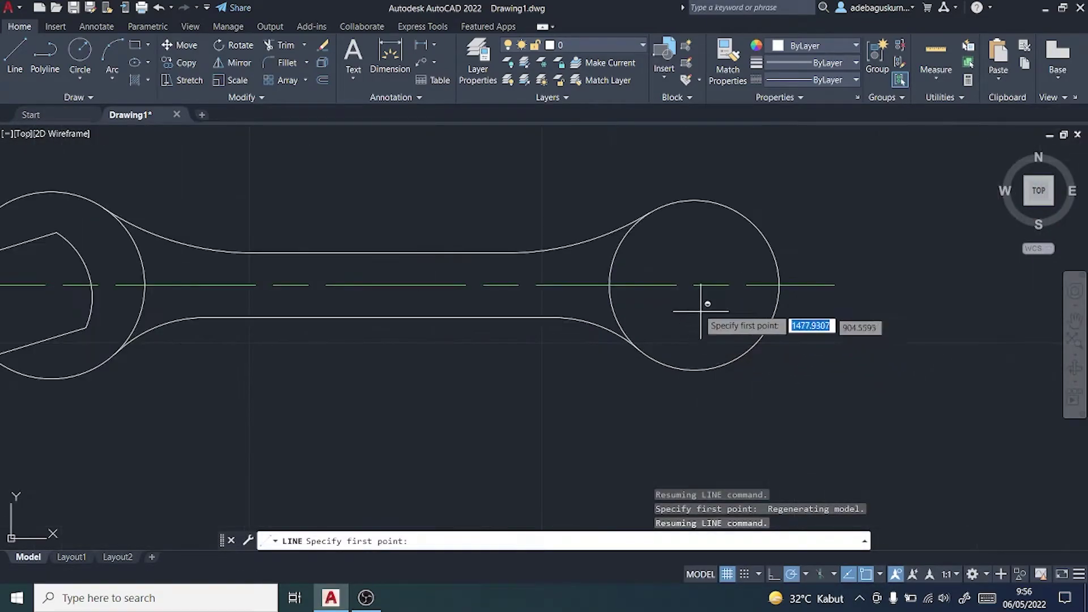
click(15, 51)
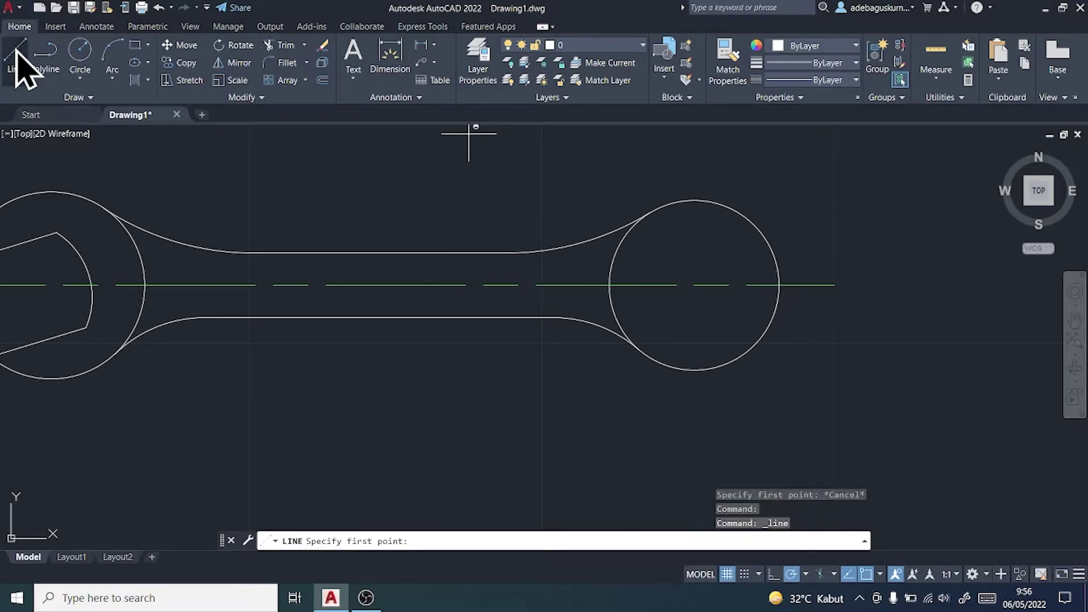
click(695, 284)
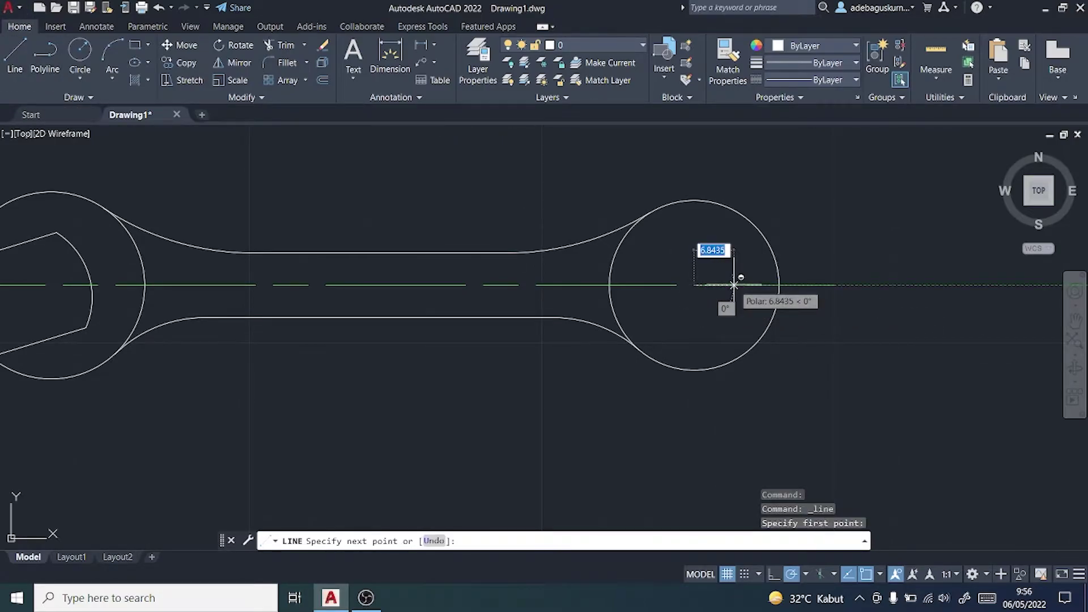
text(6)
key(Return)
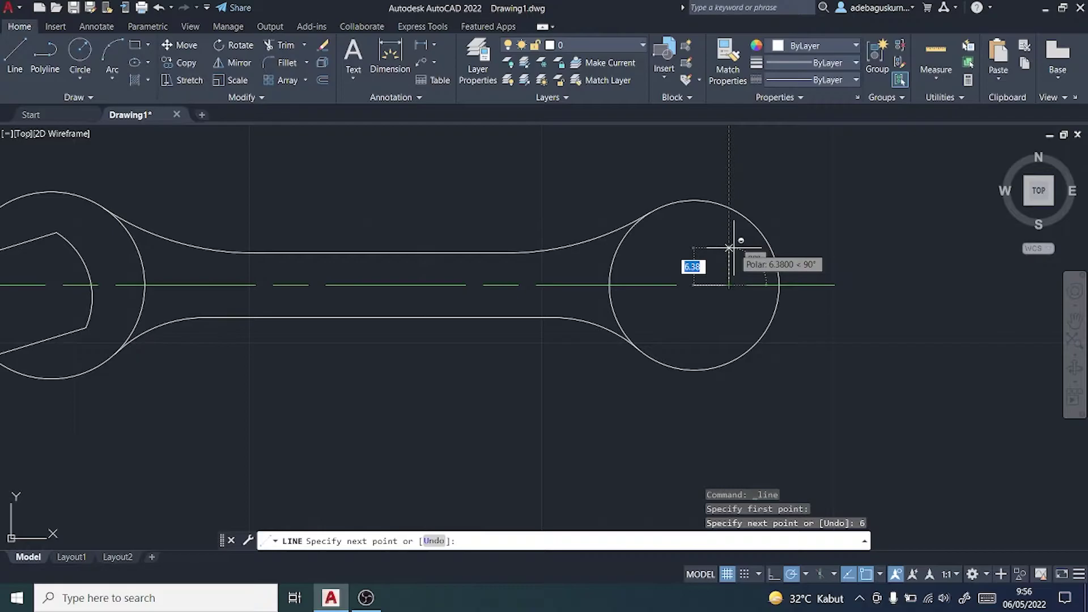
text(2)
key(Return)
key(Escape)
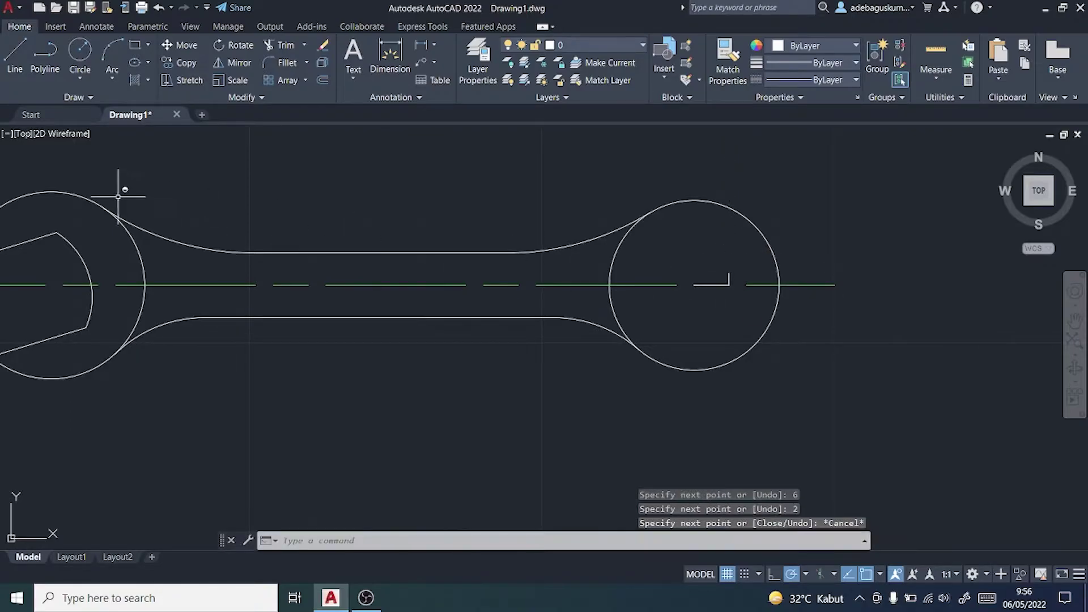
- Draw a radius 9 circle centred on the guide line's endpoint
click(80, 80)
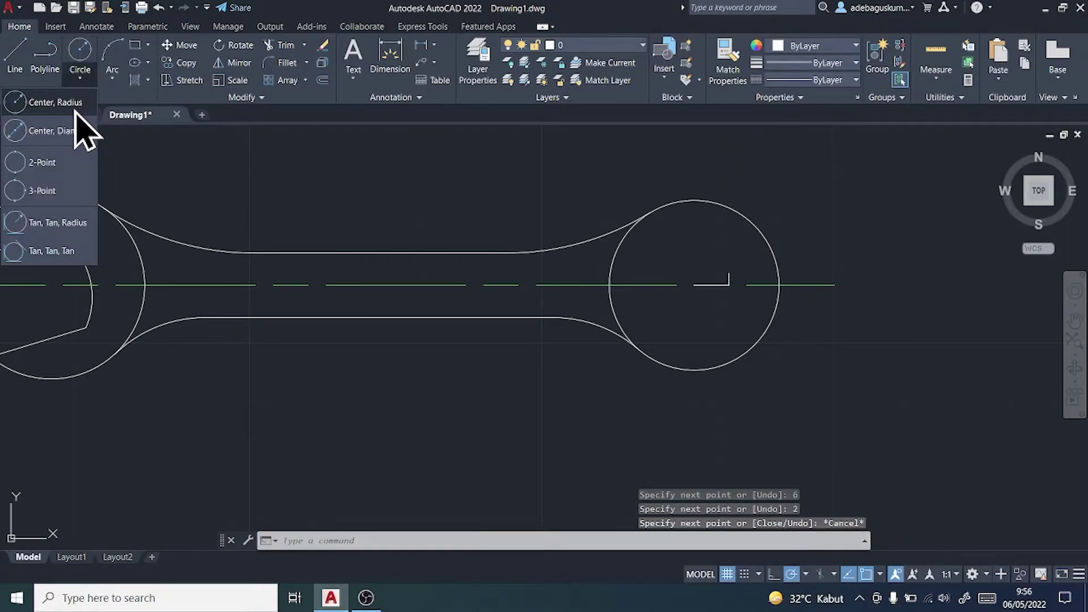
click(75, 109)
click(729, 274)
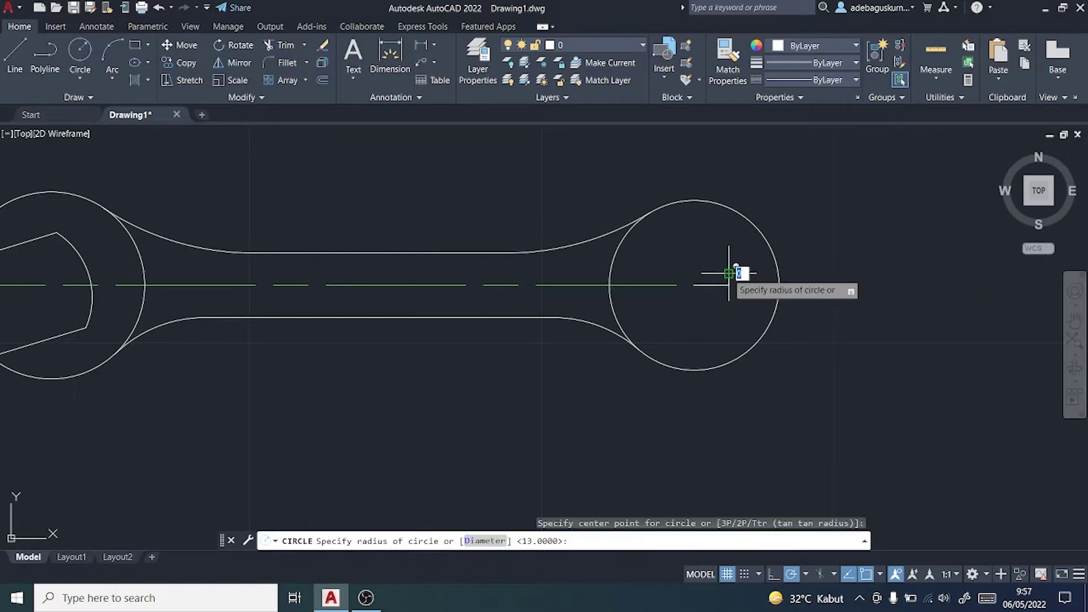
text(9)
key(Return)
key(Escape)
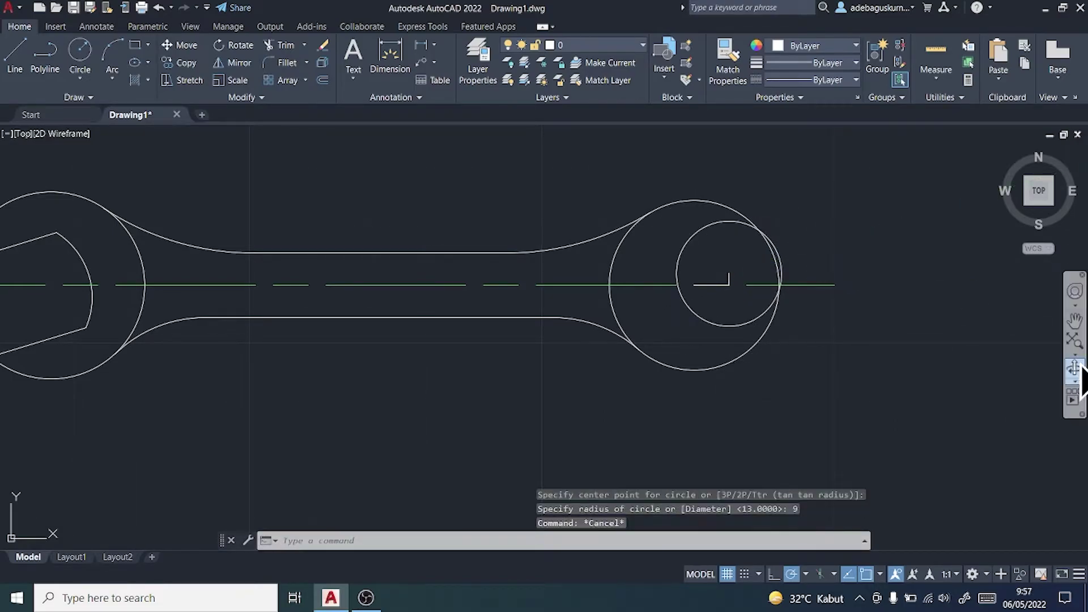
- Pan to check the reference image's right-end dimensions, then return to the right ring
click(1076, 367)
drag(377, 318, 922, 307)
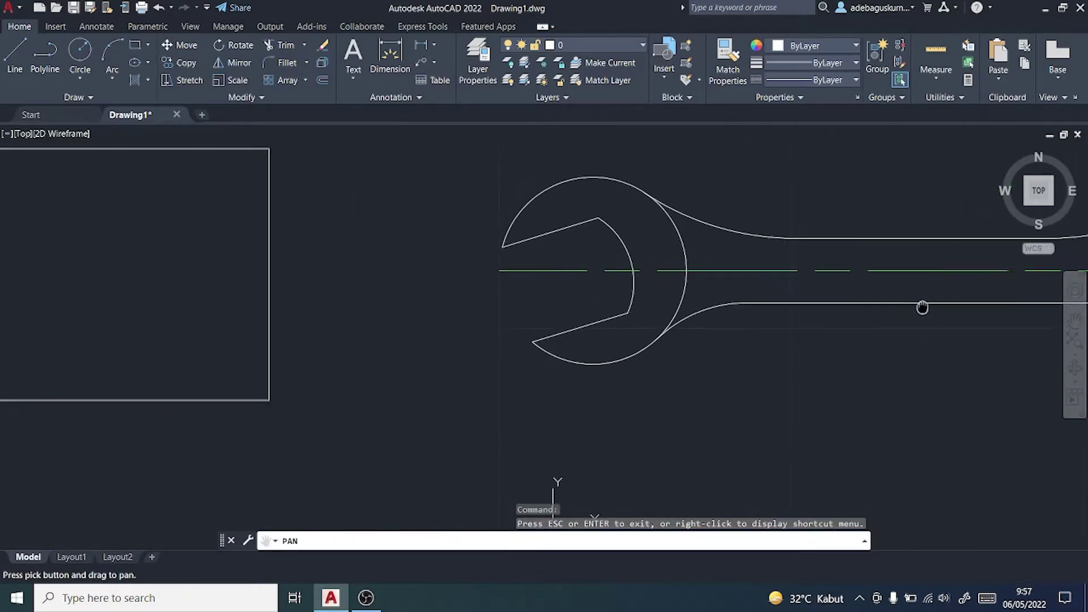
scroll(189, 308, up, 2)
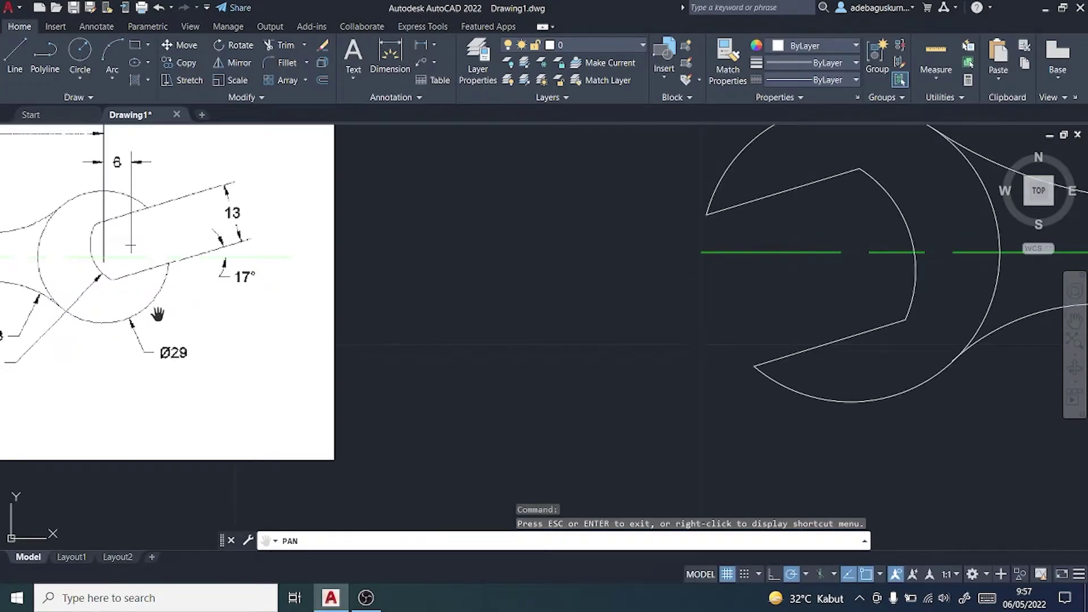
drag(158, 315, 348, 316)
scroll(489, 329, down, 4)
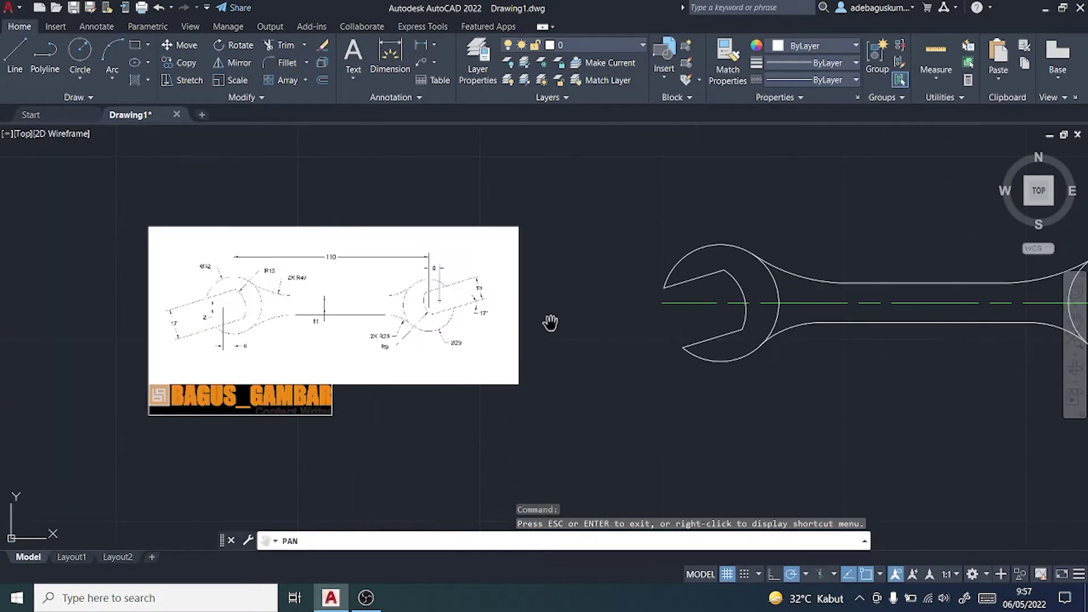
drag(873, 339, 403, 382)
scroll(653, 350, up, 5)
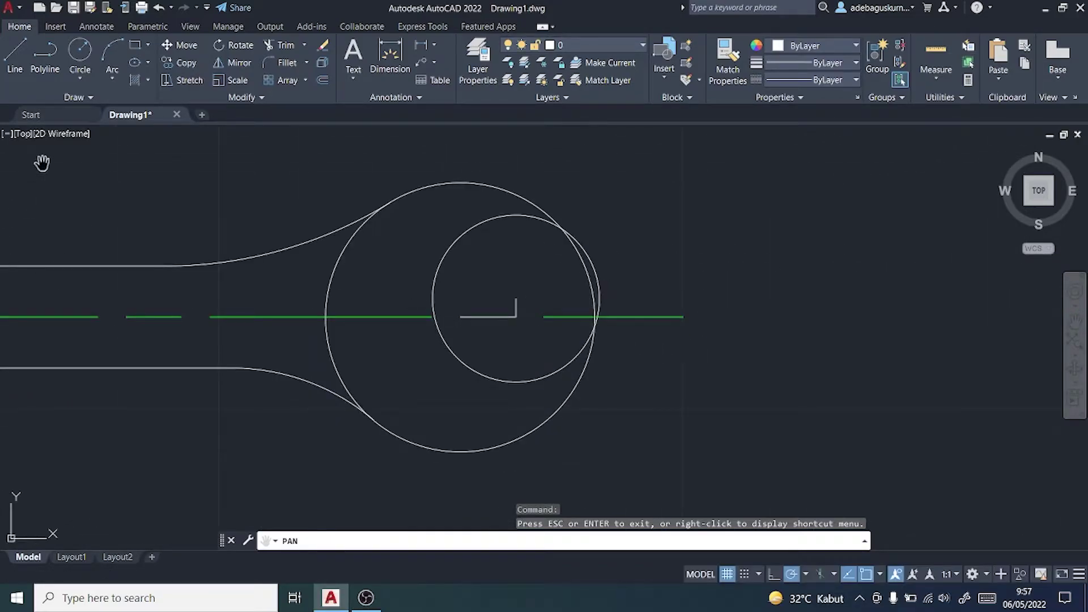
- Draw a horizontal line level with the R9 circle's centre, running across the right ring
click(22, 57)
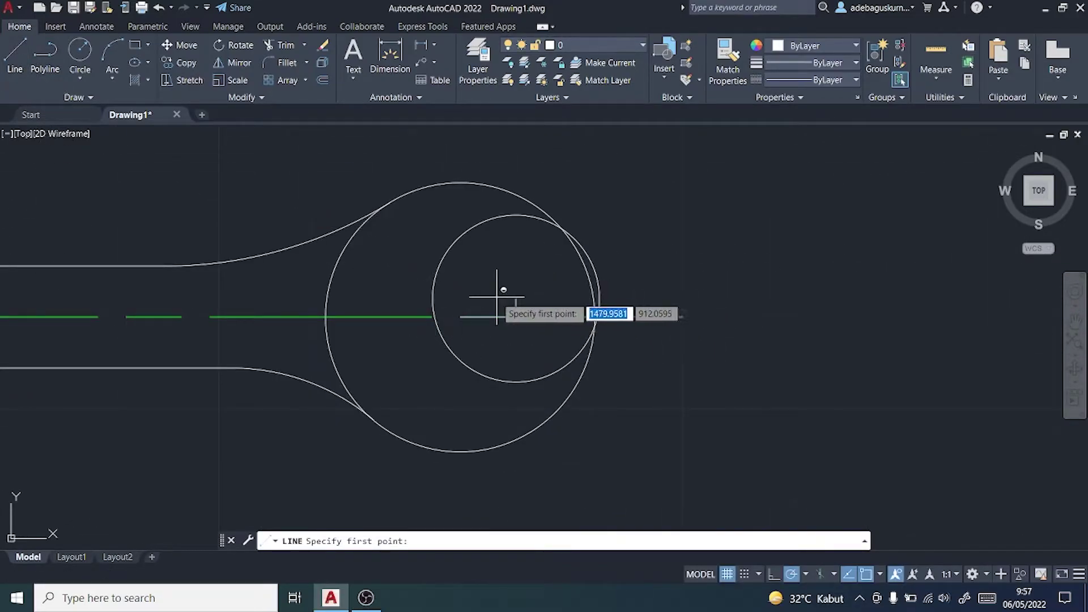
click(383, 299)
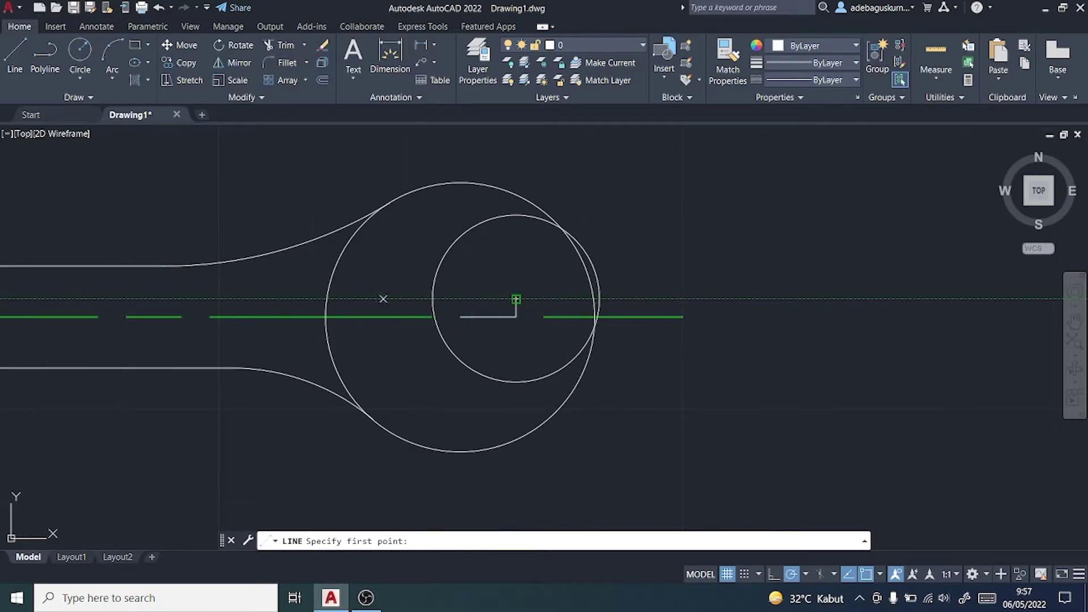
click(725, 299)
key(Escape)
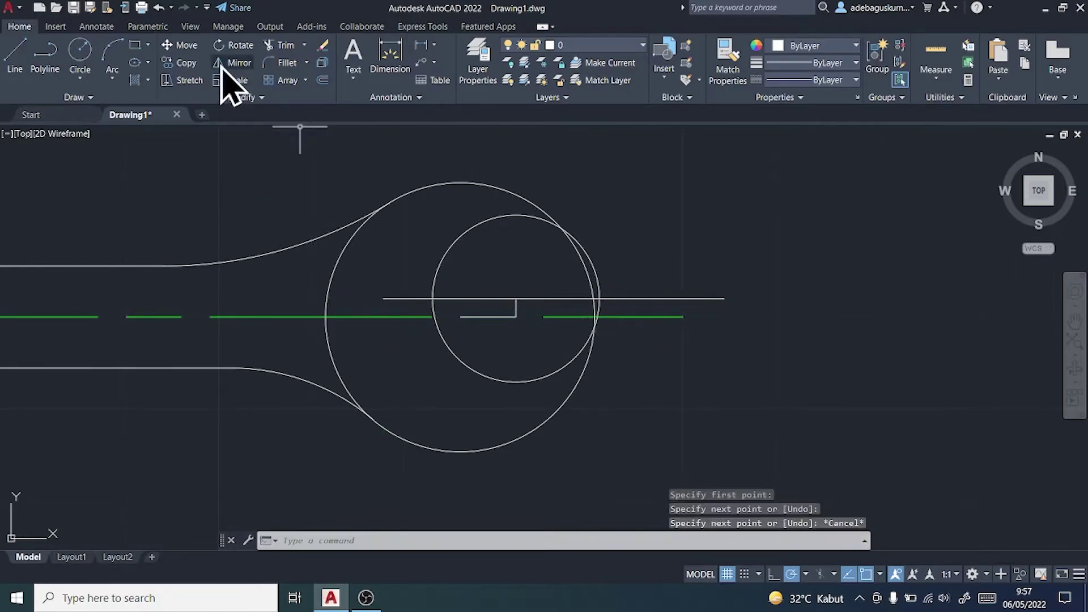
scroll(275, 299, down, 4)
mouse_move(238, 333)
middle_down()
mouse_move(324, 327)
mouse_move(704, 355)
middle_up()
scroll(703, 355, up, 2)
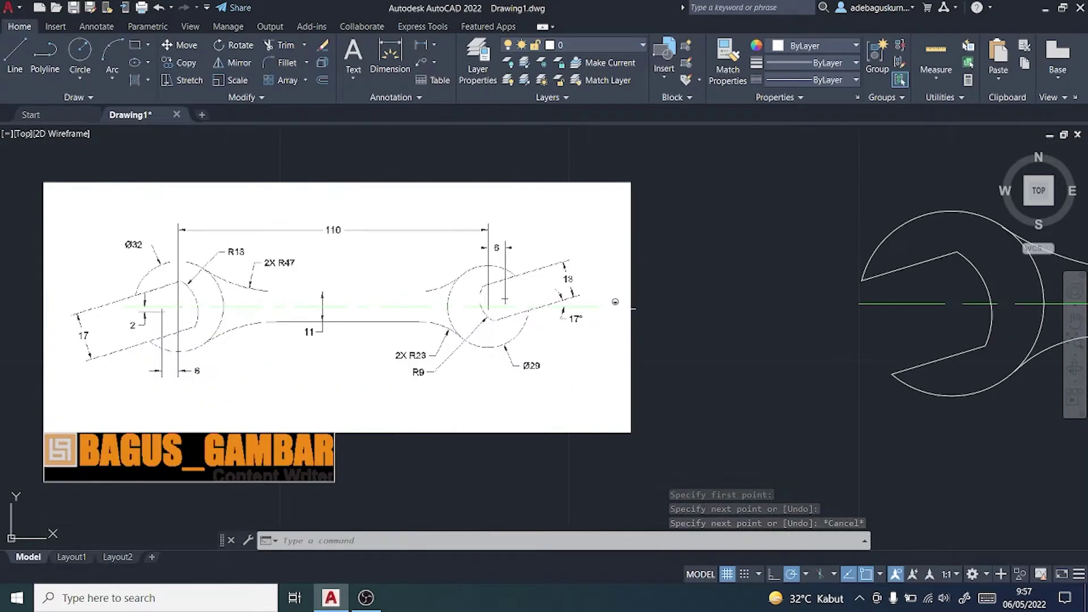
click(1076, 322)
drag(905, 369, 51, 439)
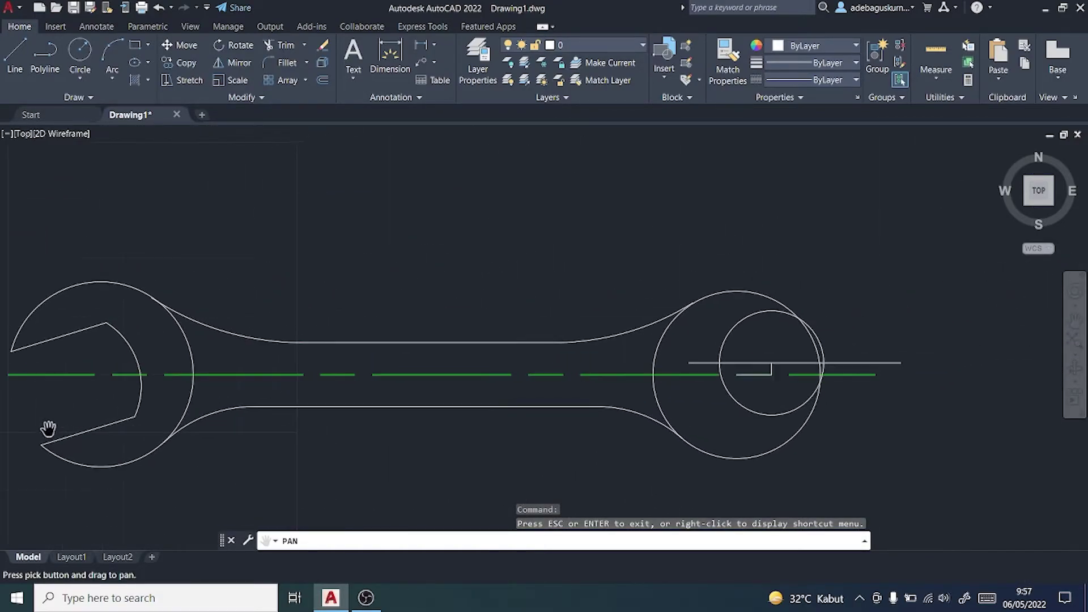
- Copy the horizontal line 6.5 units above and 6.5 units below across the right ring
click(181, 63)
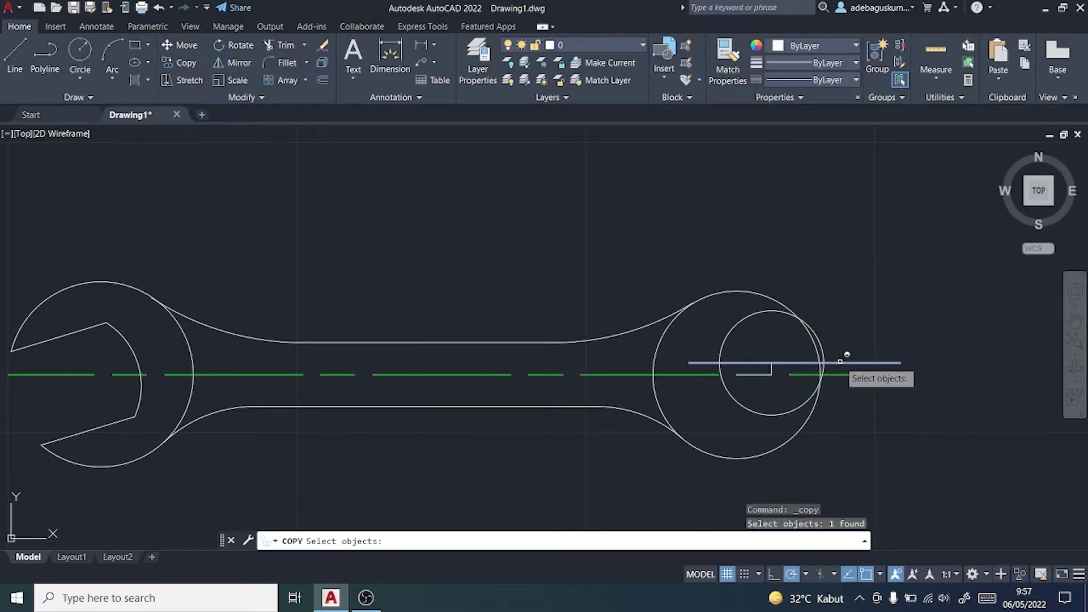
key(Return)
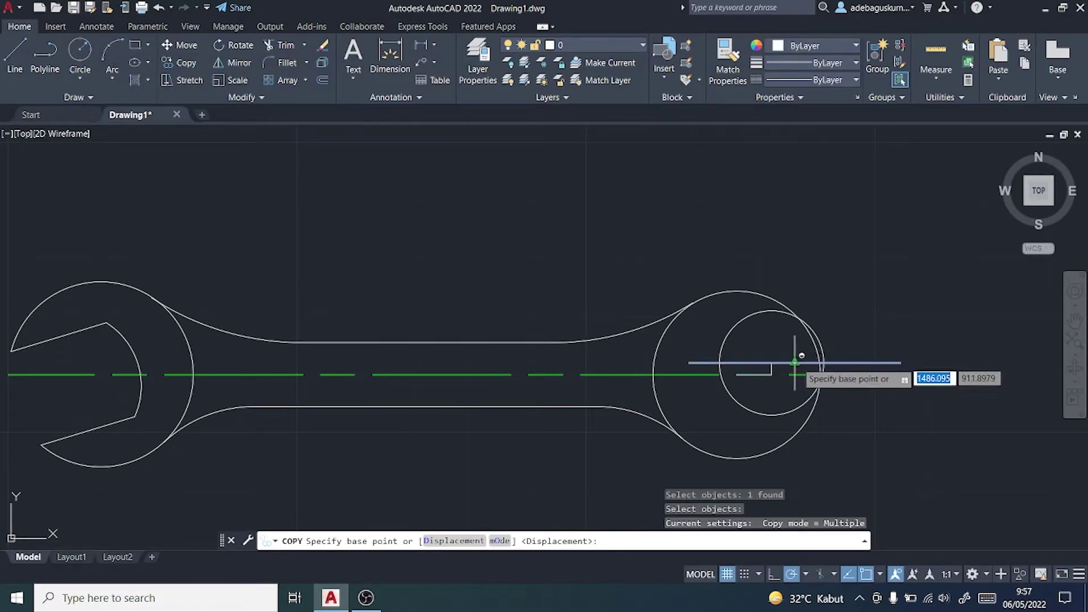
click(771, 362)
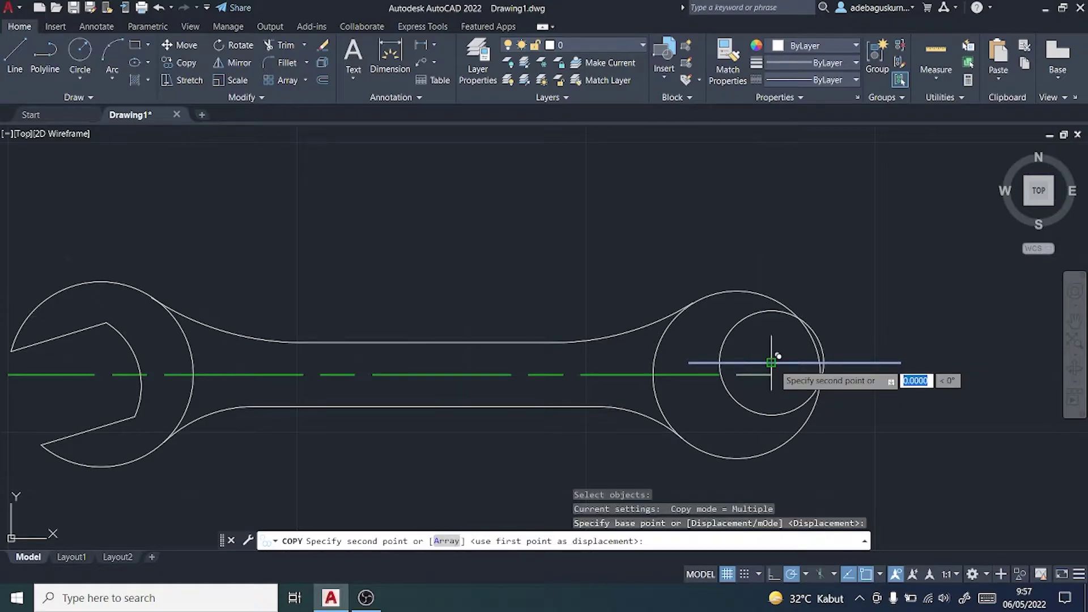
text(6)
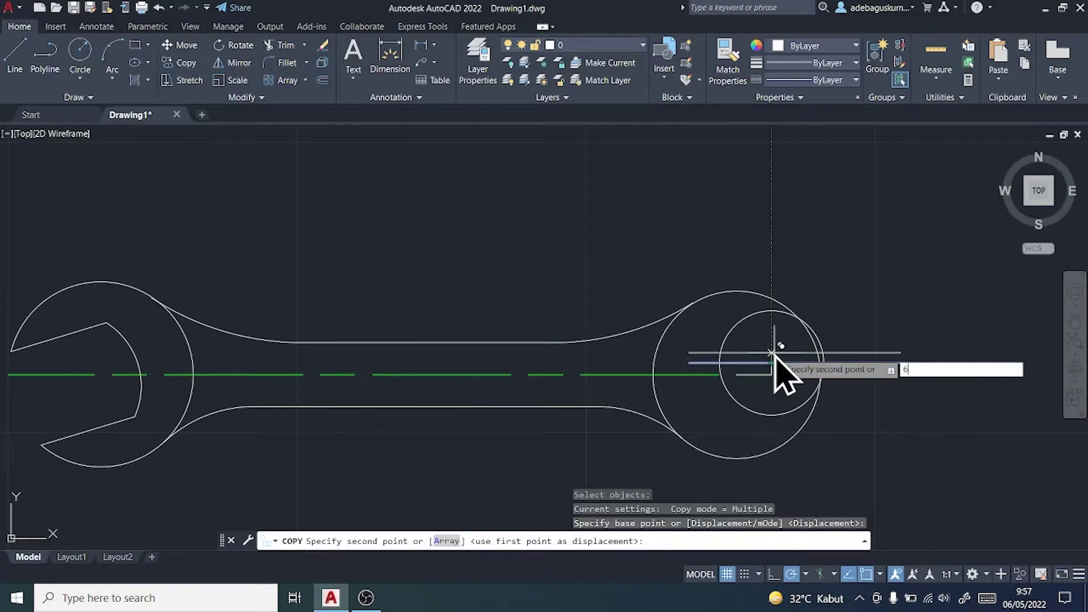
text(.5)
key(Return)
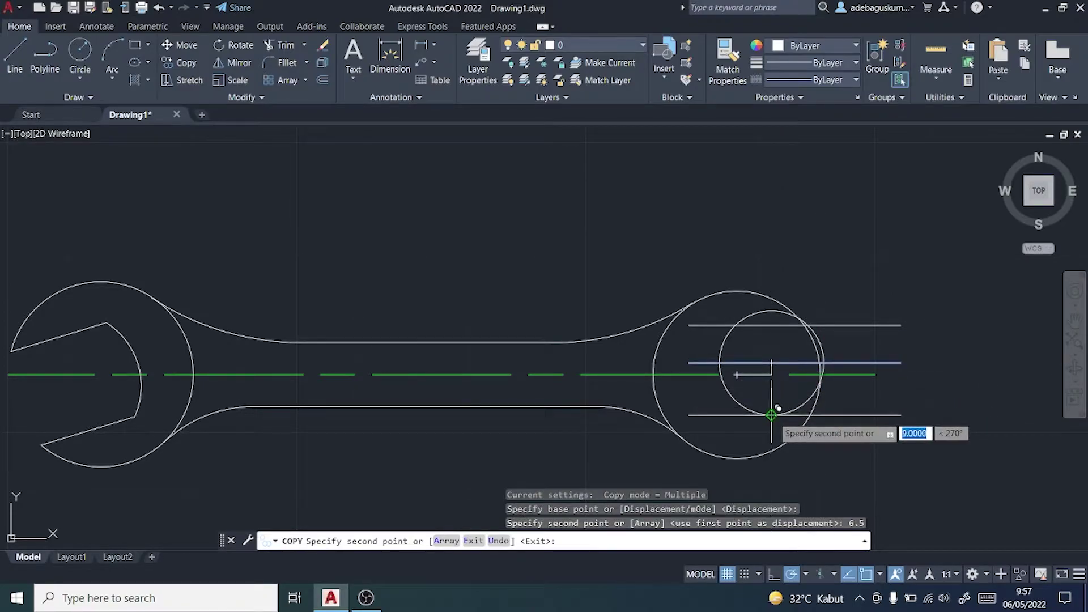
text(6.5)
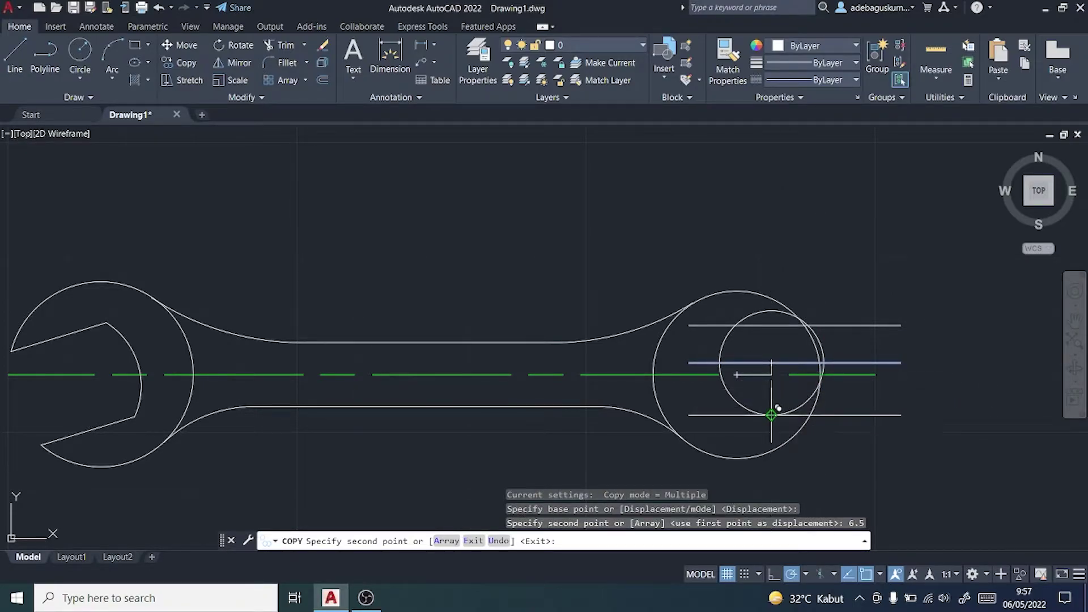
key(Return)
key(Escape)
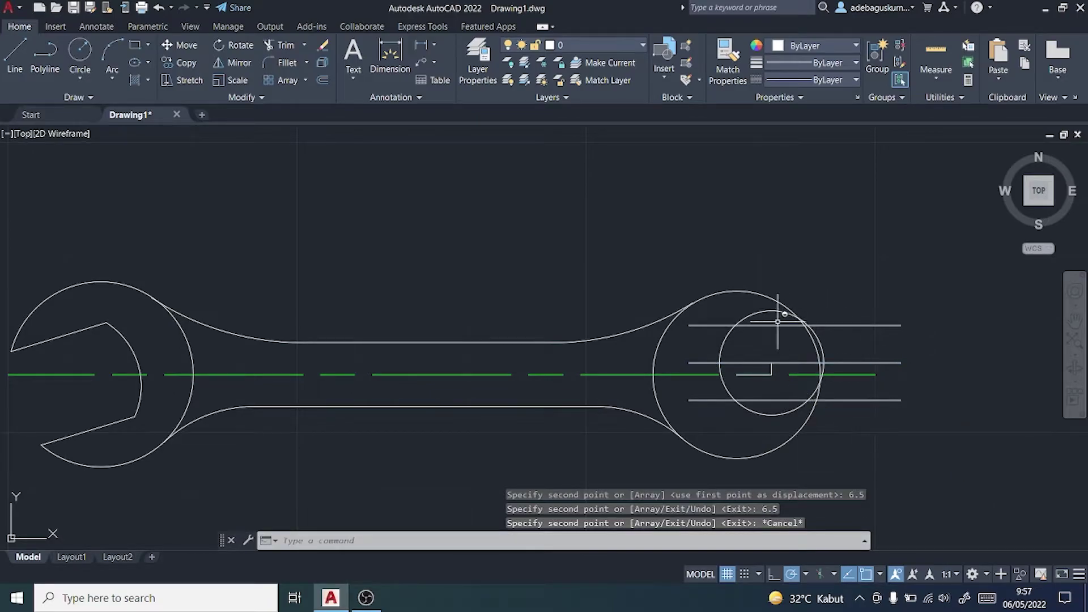
scroll(864, 347, up, 2)
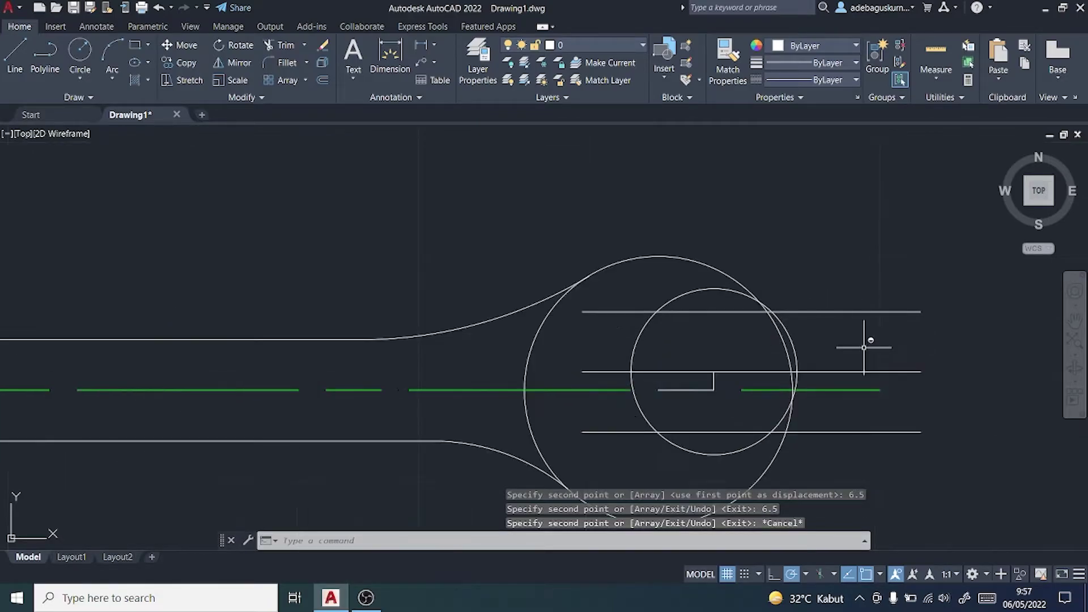
- Rotate the three parallel lines 17° about the small circle's centre
click(808, 311)
click(865, 372)
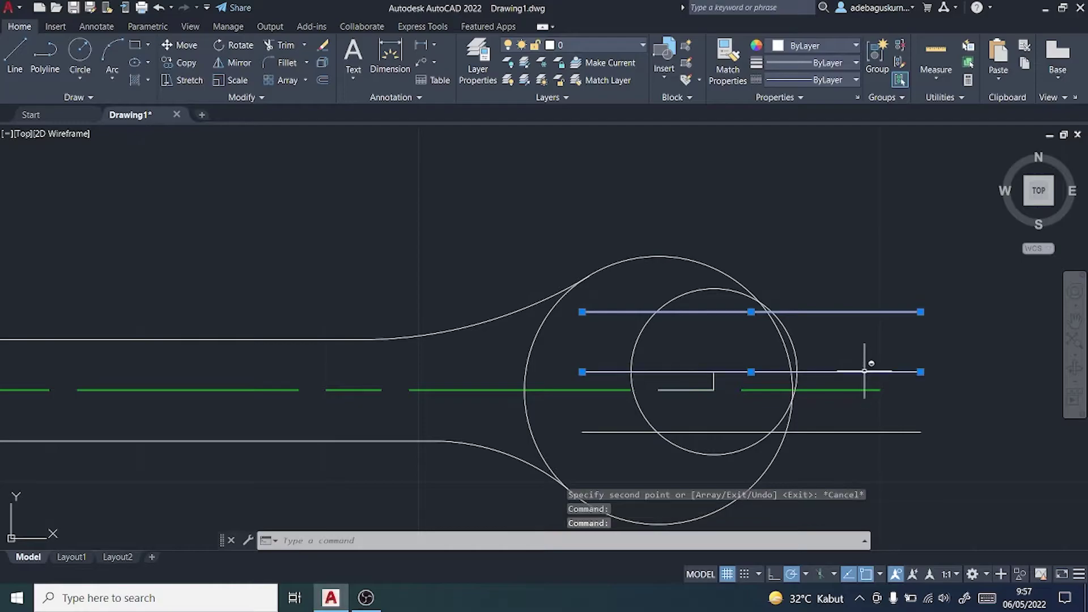
click(851, 429)
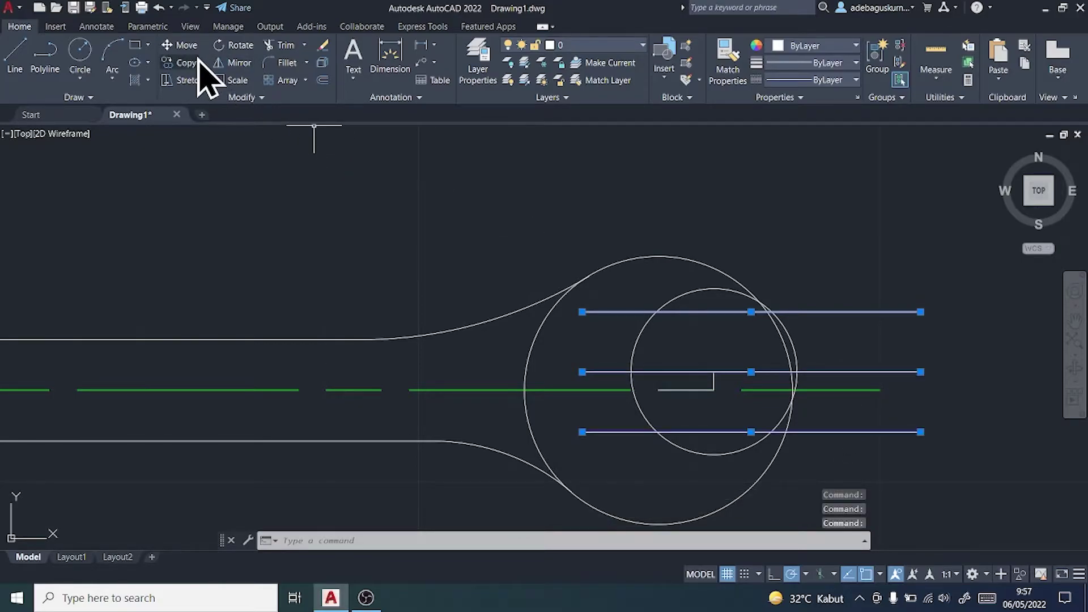
click(242, 48)
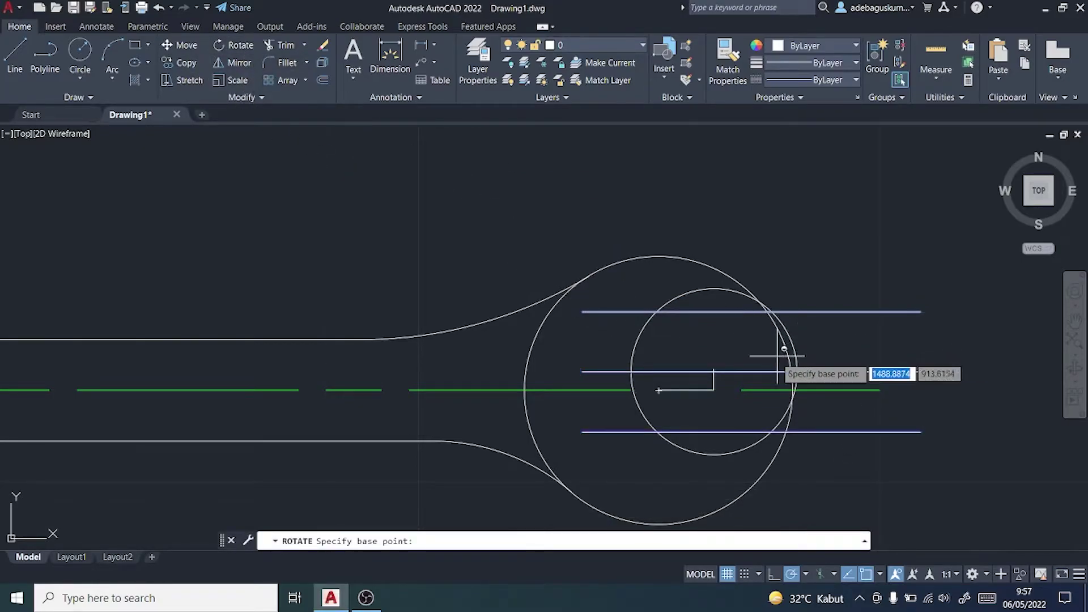
click(714, 371)
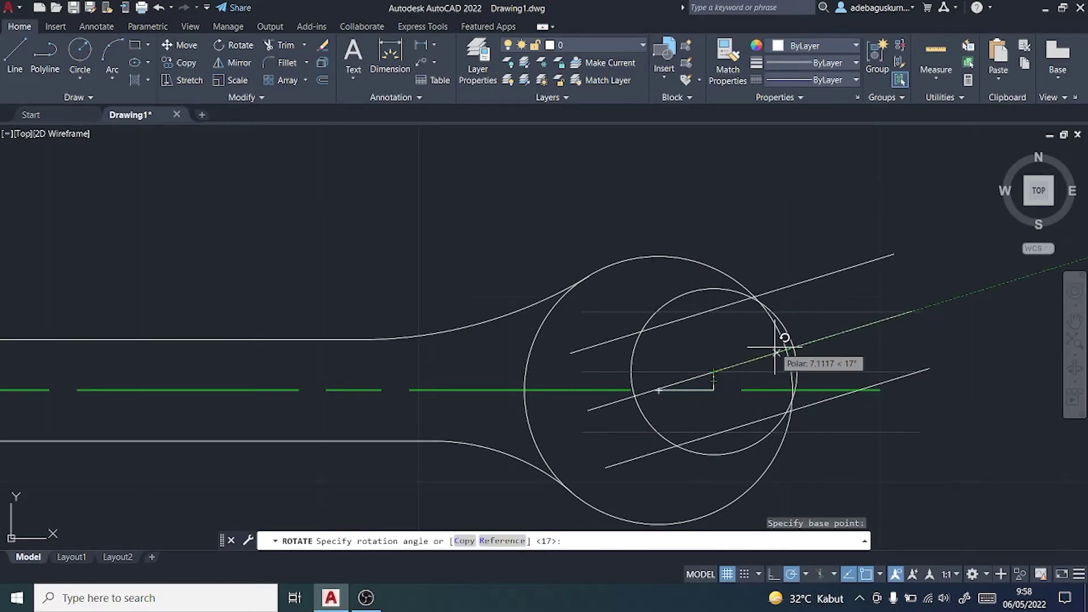
text(17)
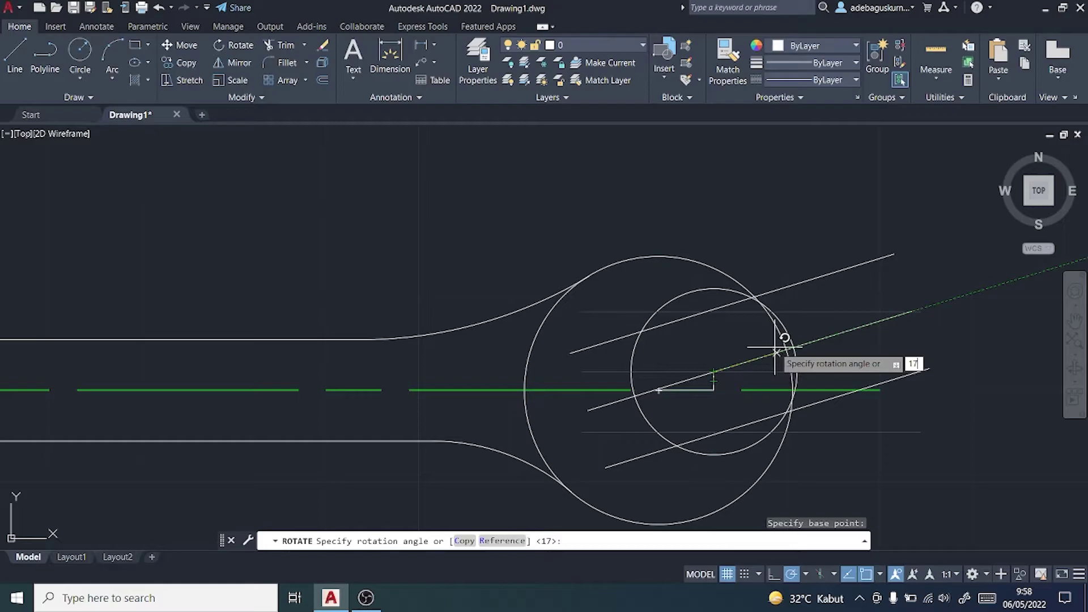
key(Return)
key(Escape)
scroll(859, 370, down, 2)
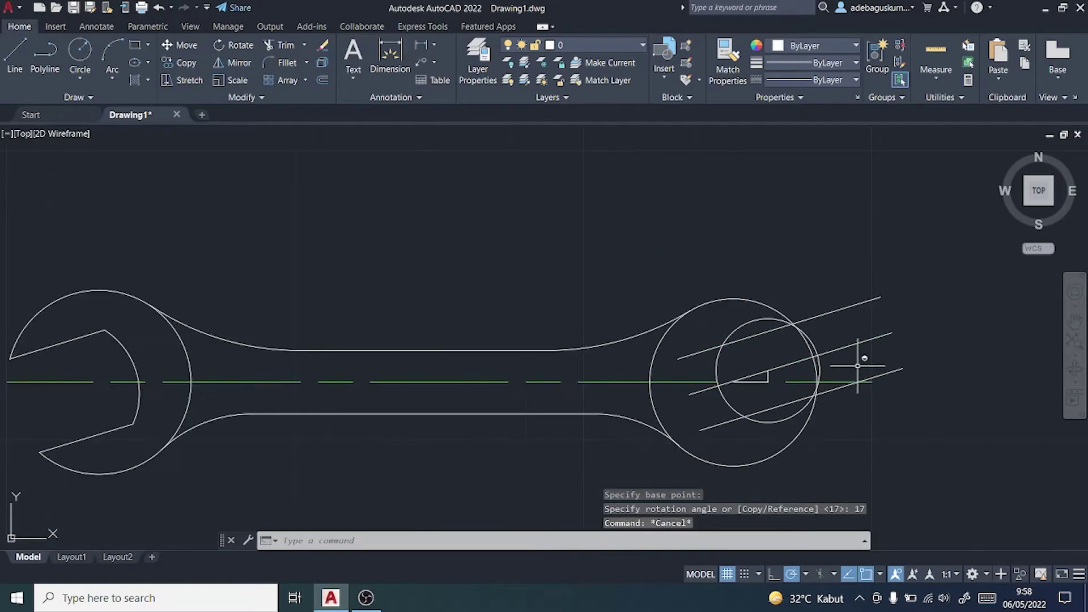
scroll(834, 368, up, 4)
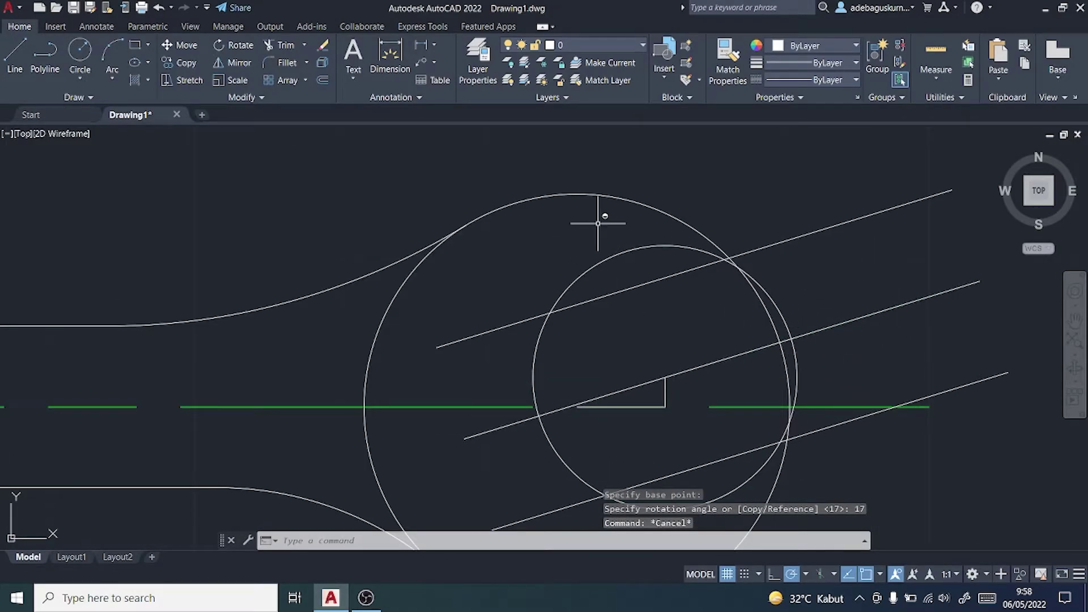
- Trim the inner circle's top arc and the two slanted lines' overhangs outside the circle
click(289, 46)
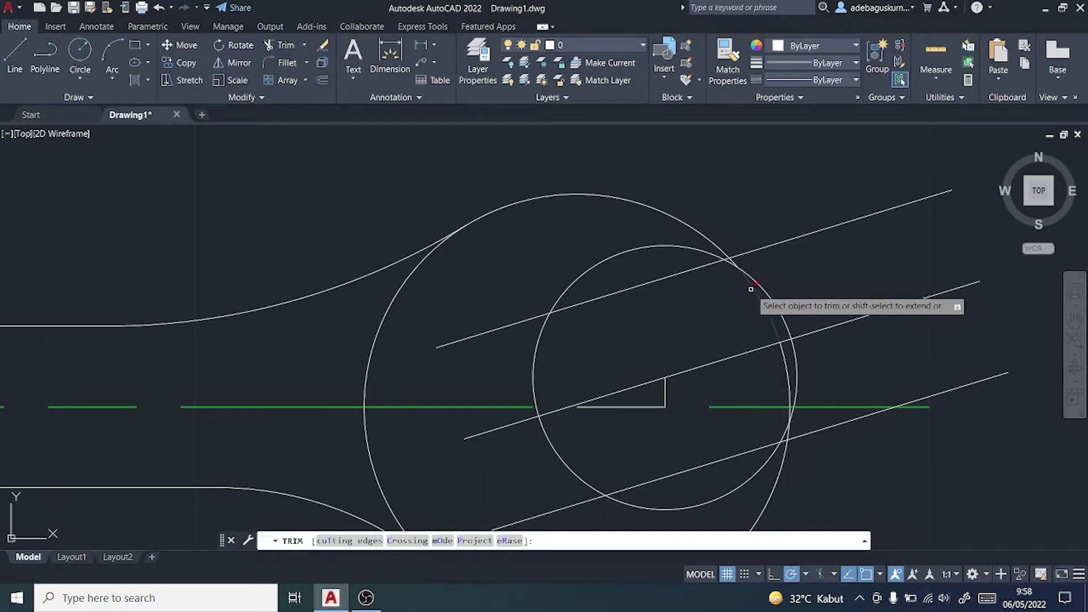
click(685, 247)
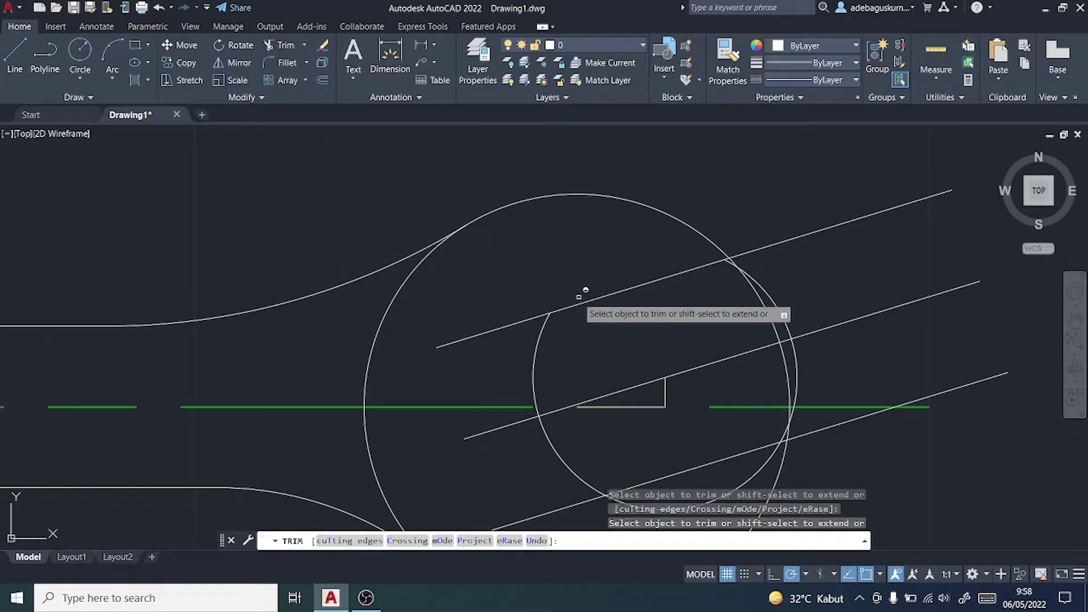
click(522, 320)
click(516, 423)
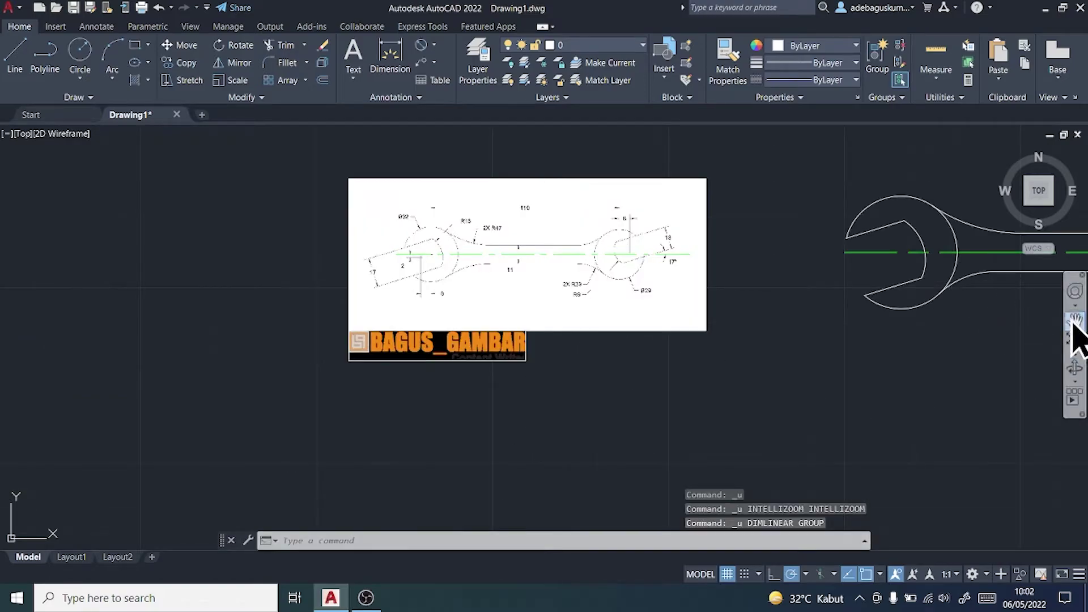
- Place a 110 linear dimension between the two wrench-head centres, above the wrench
click(1075, 323)
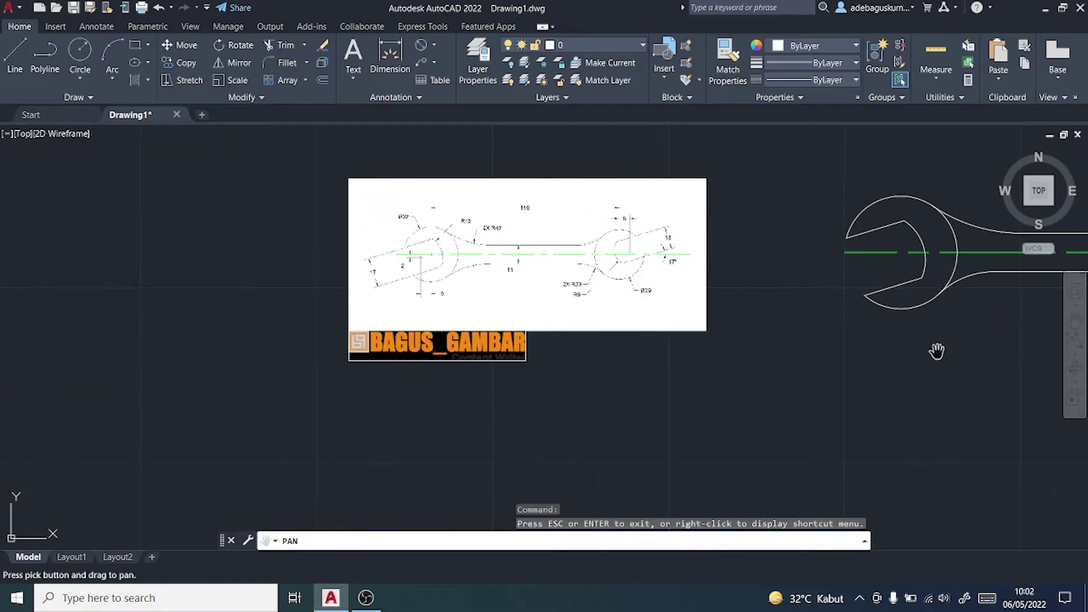
mouse_move(936, 351)
mouse_down()
mouse_move(590, 449)
mouse_move(942, 408)
mouse_up()
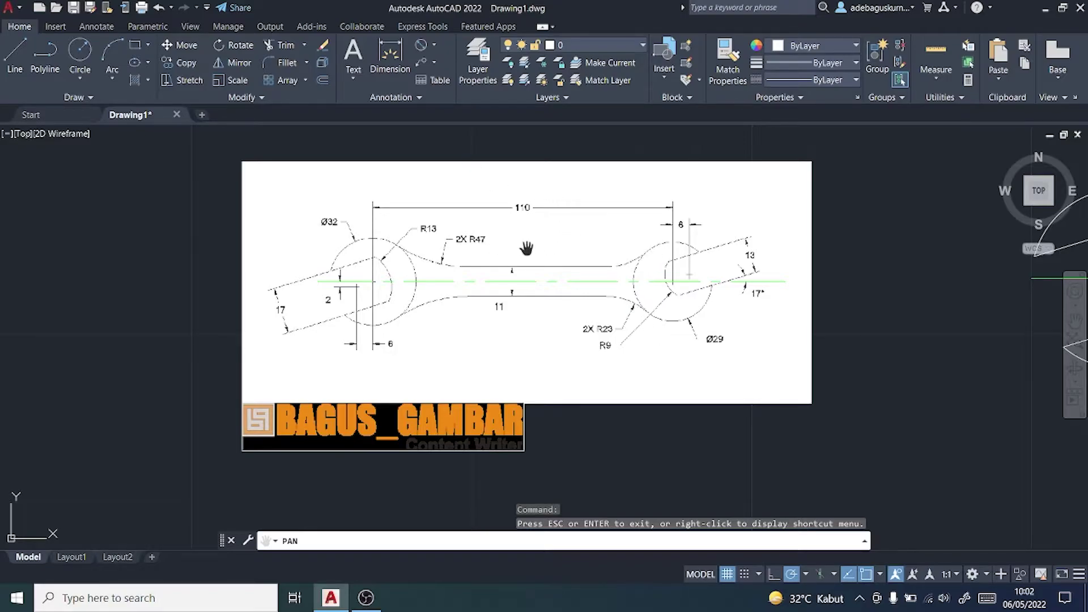
scroll(526, 249, down, 2)
scroll(526, 248, down, 2)
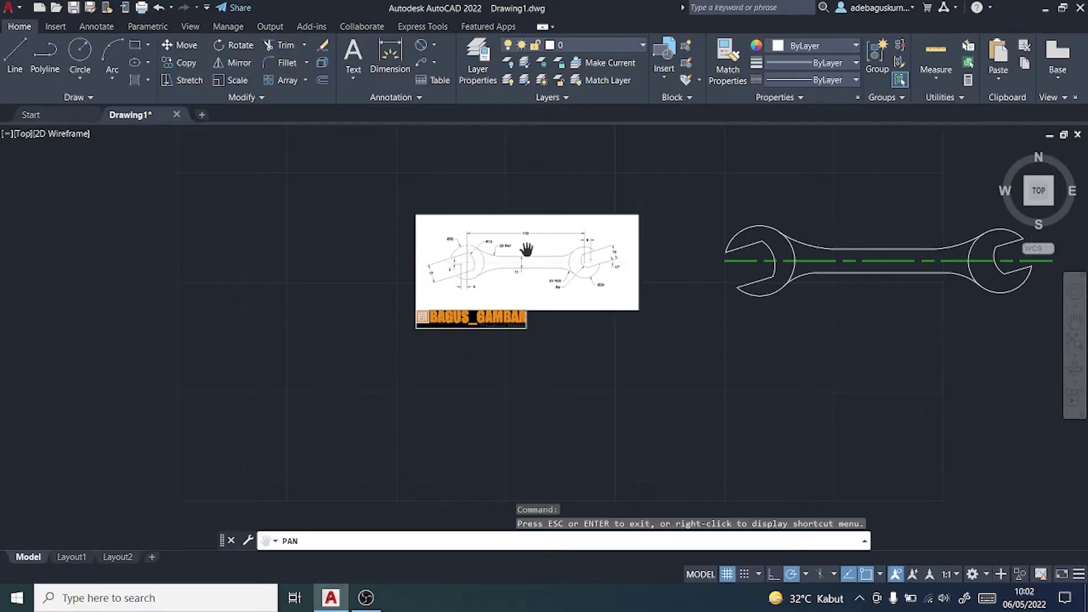
click(435, 46)
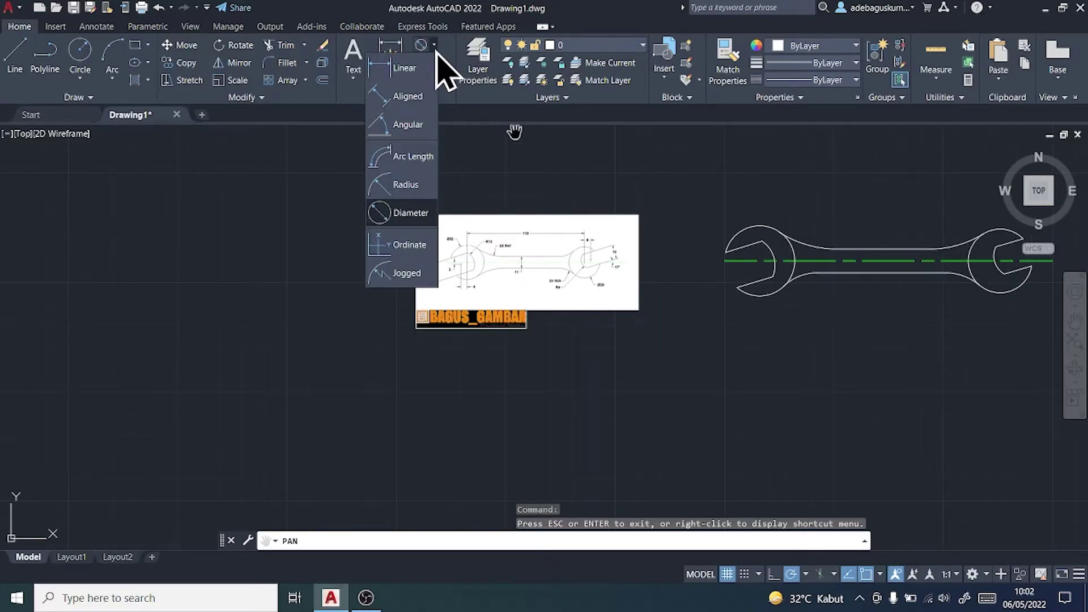
click(404, 68)
scroll(788, 256, up, 2)
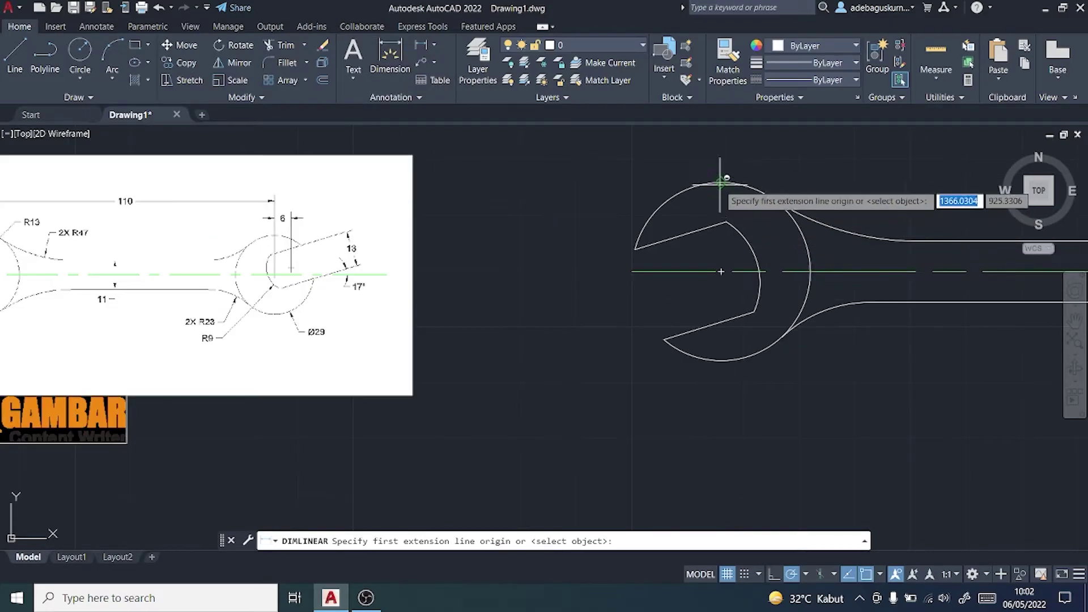
click(722, 272)
scroll(731, 278, down, 3)
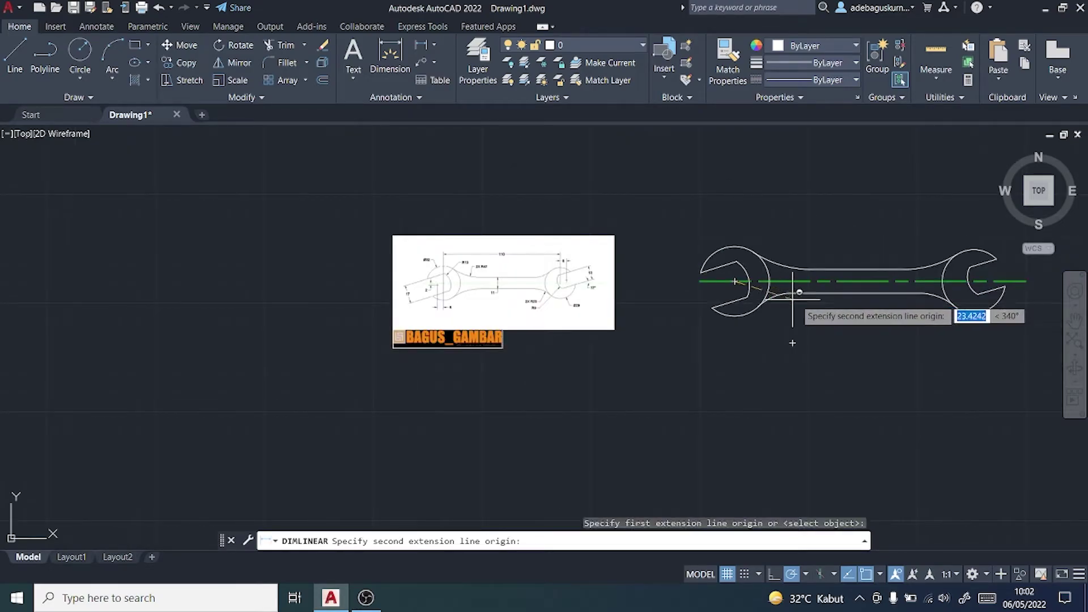
click(974, 280)
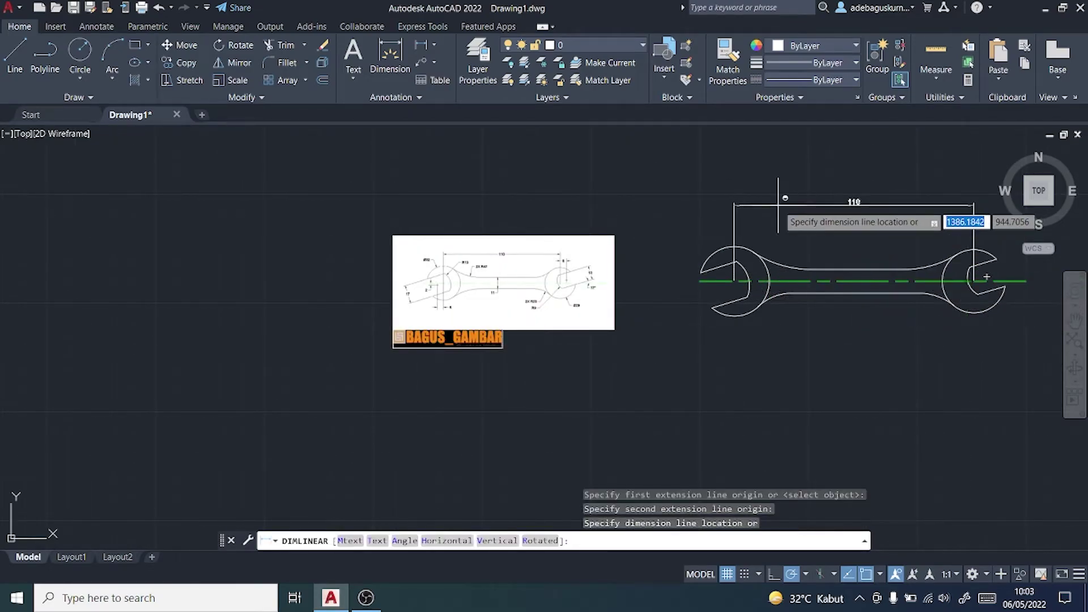
click(852, 210)
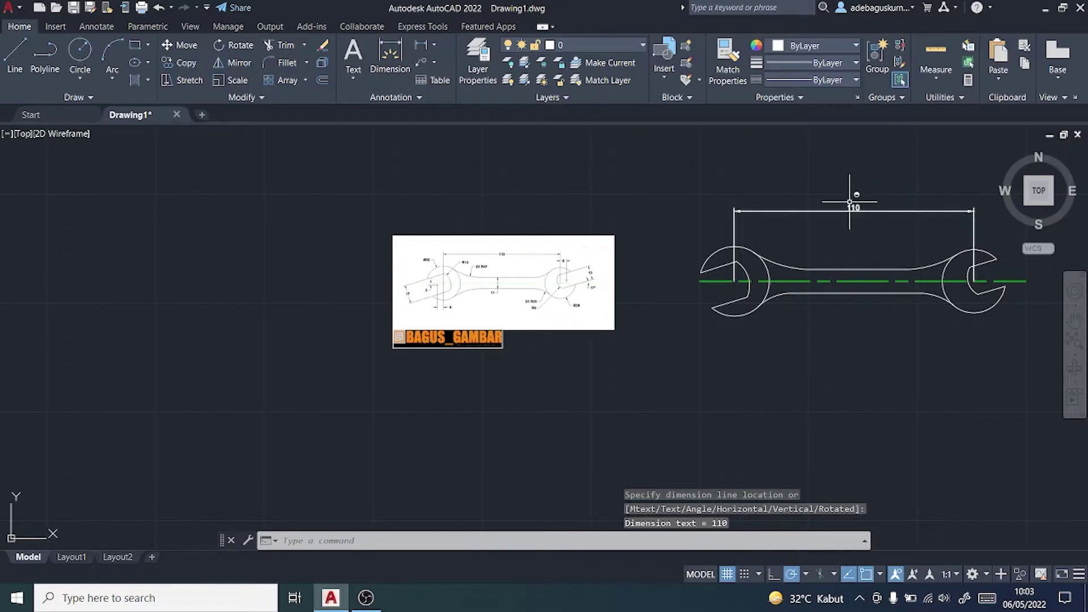
scroll(511, 273, up, 2)
scroll(510, 251, up, 2)
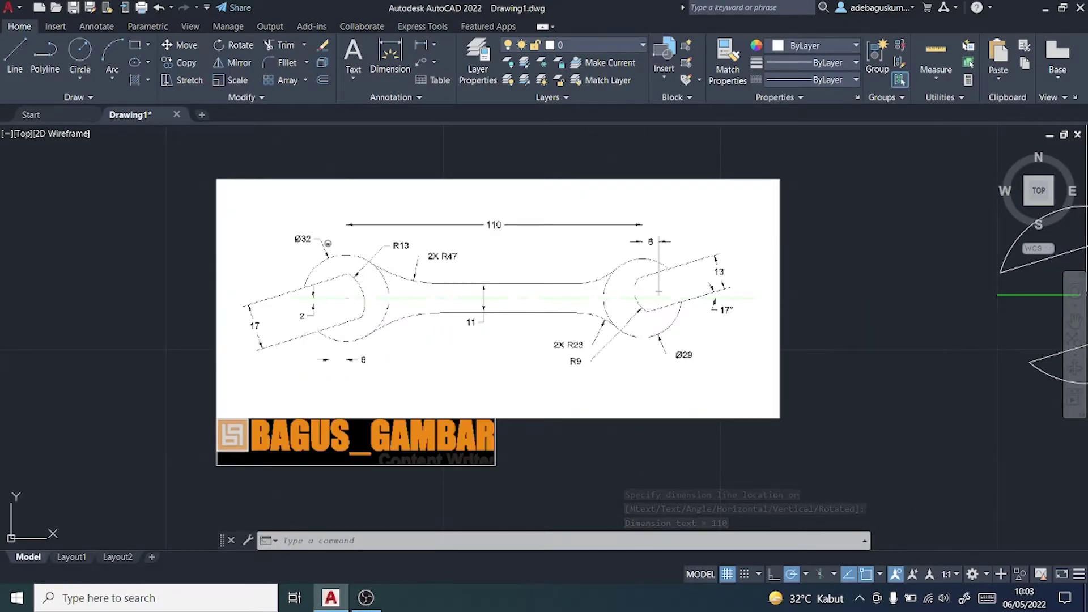
- Begin a diameter dimension on the wrench head circle
click(434, 45)
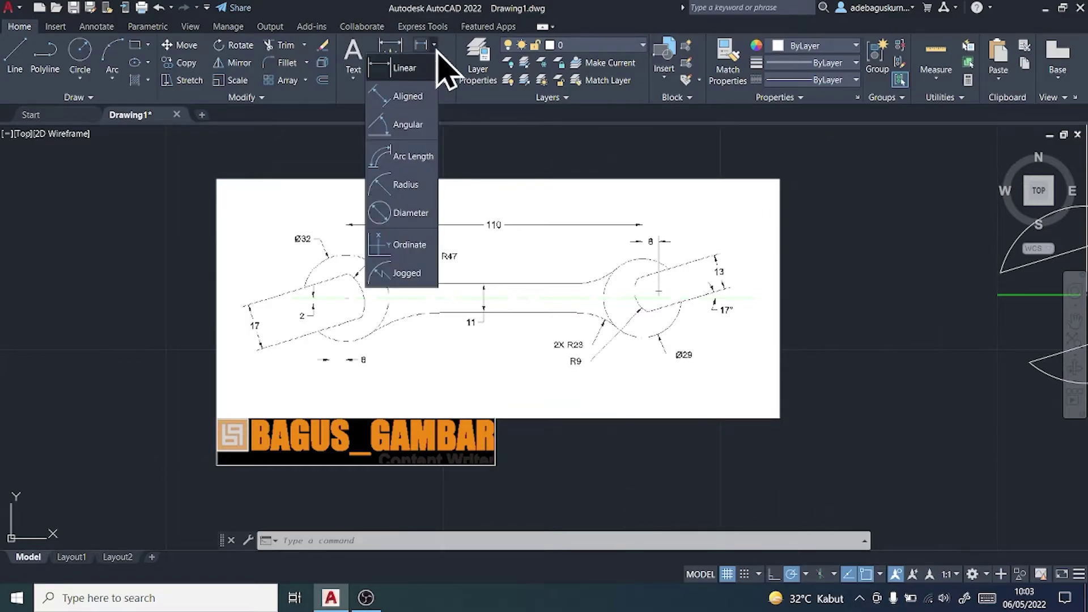
click(401, 214)
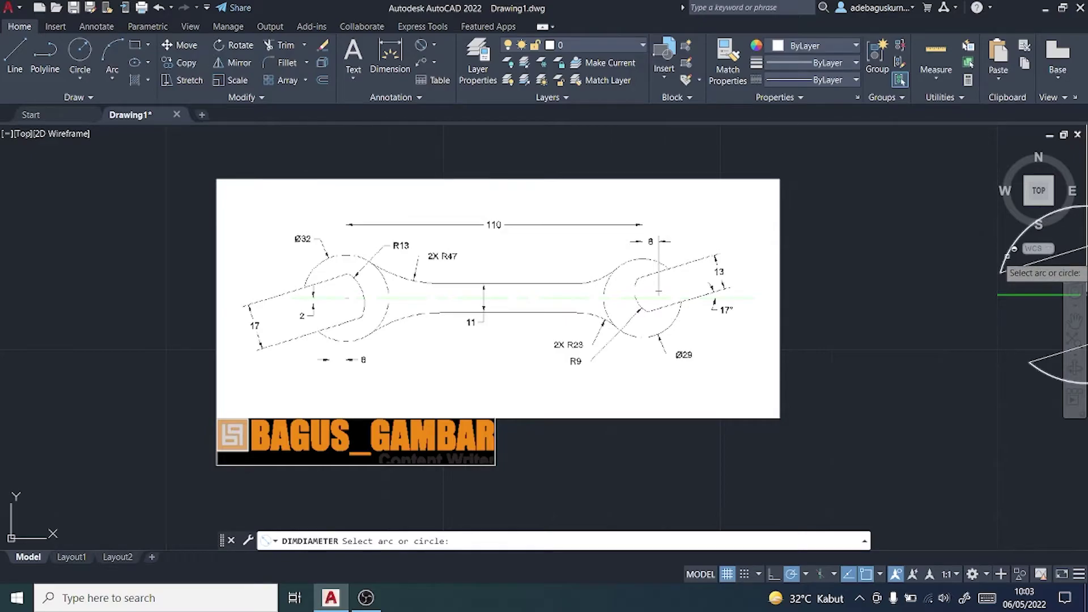
click(1003, 267)
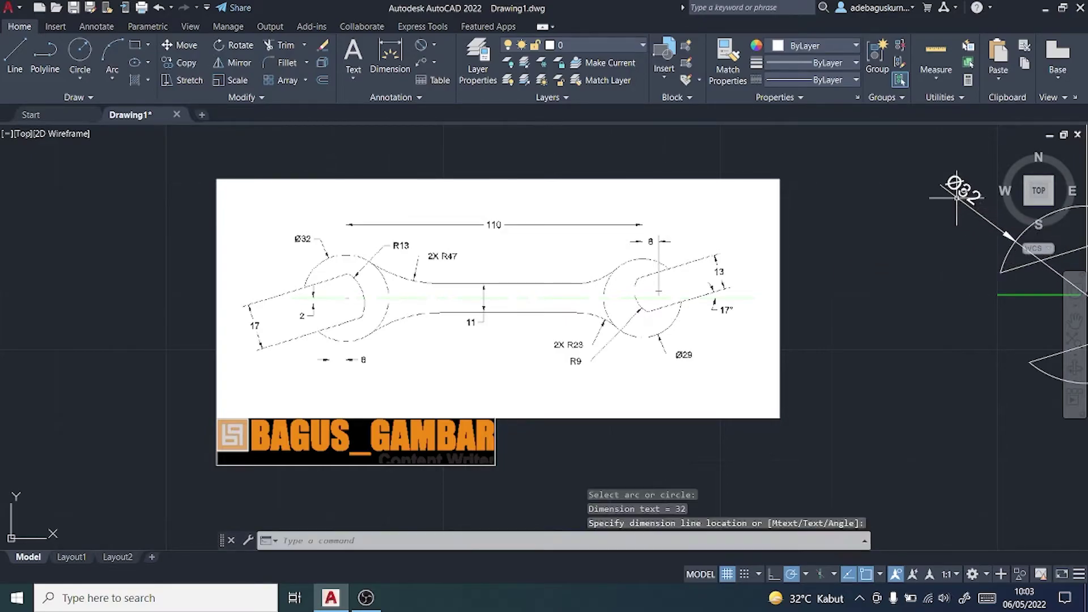
scroll(956, 198, down, 5)
scroll(1032, 272, down, 1)
scroll(1043, 282, up, 3)
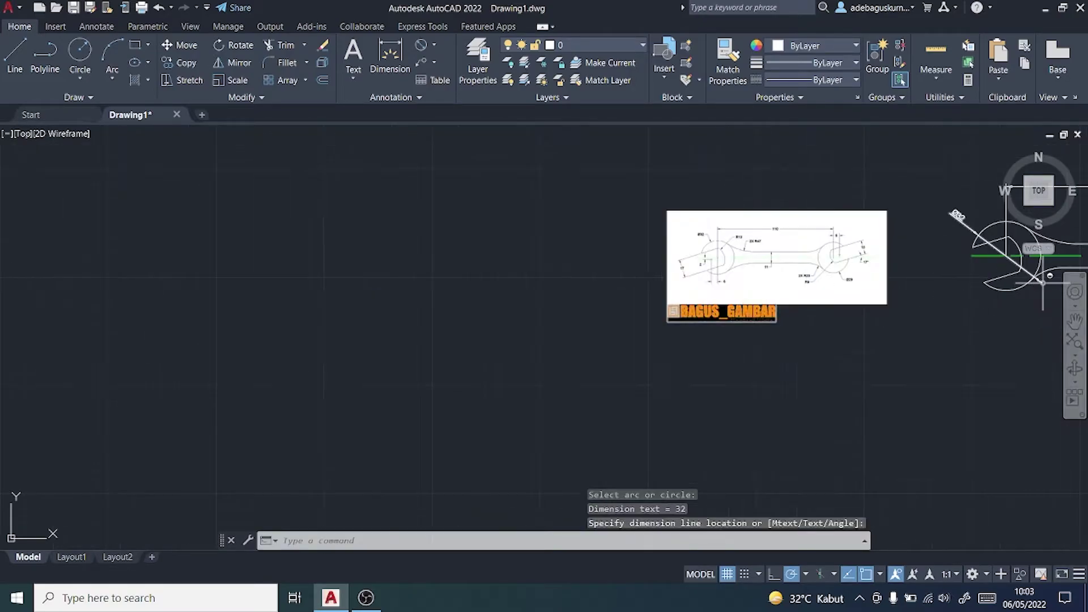
scroll(1046, 272, up, 4)
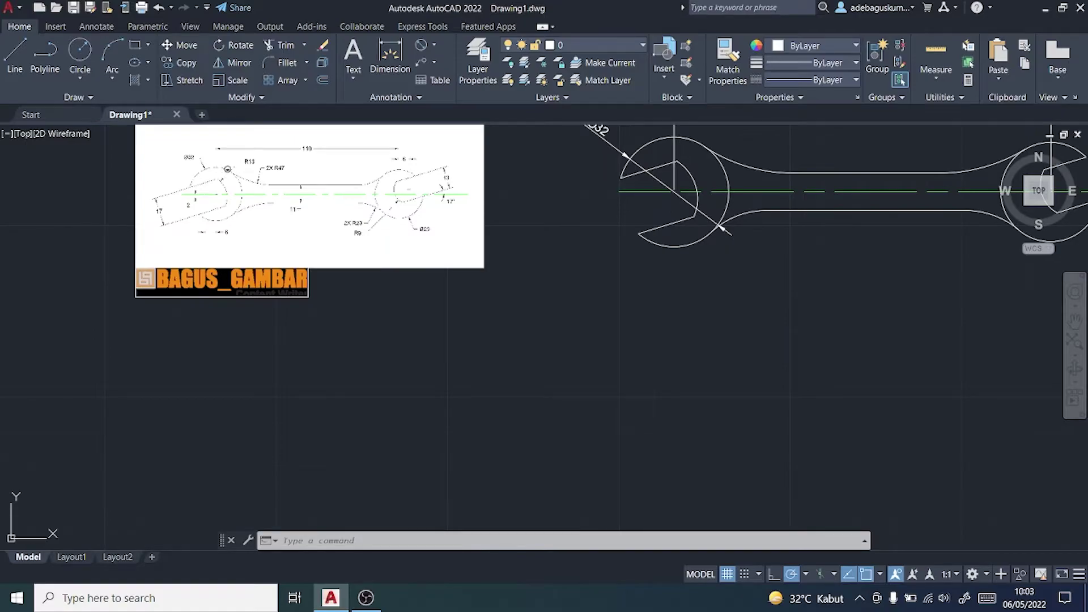
- Make Standard the current dimension style, cancelling the running dimension
click(420, 97)
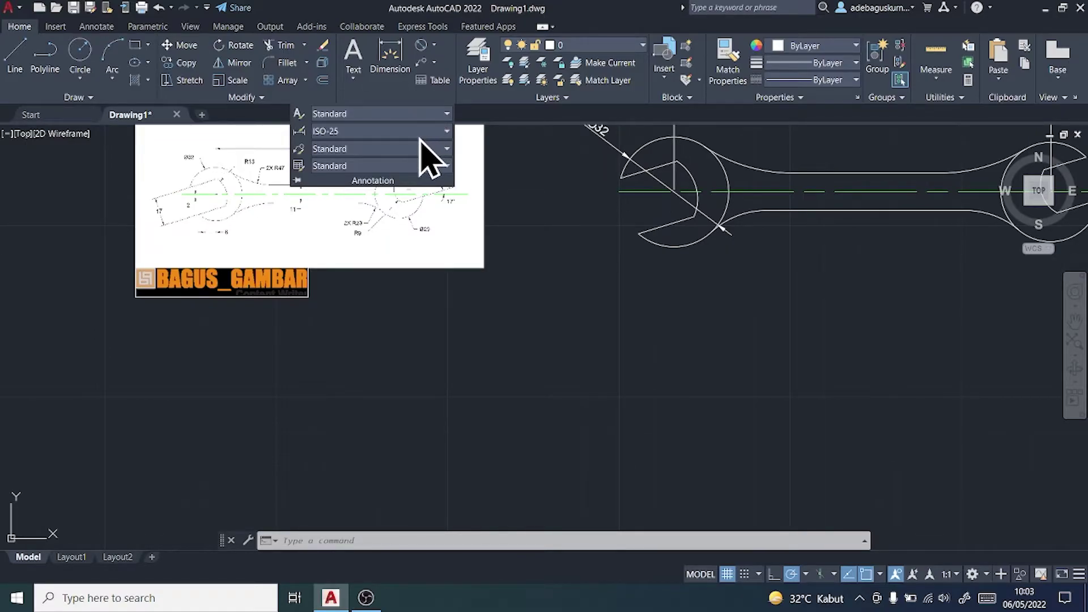
click(421, 135)
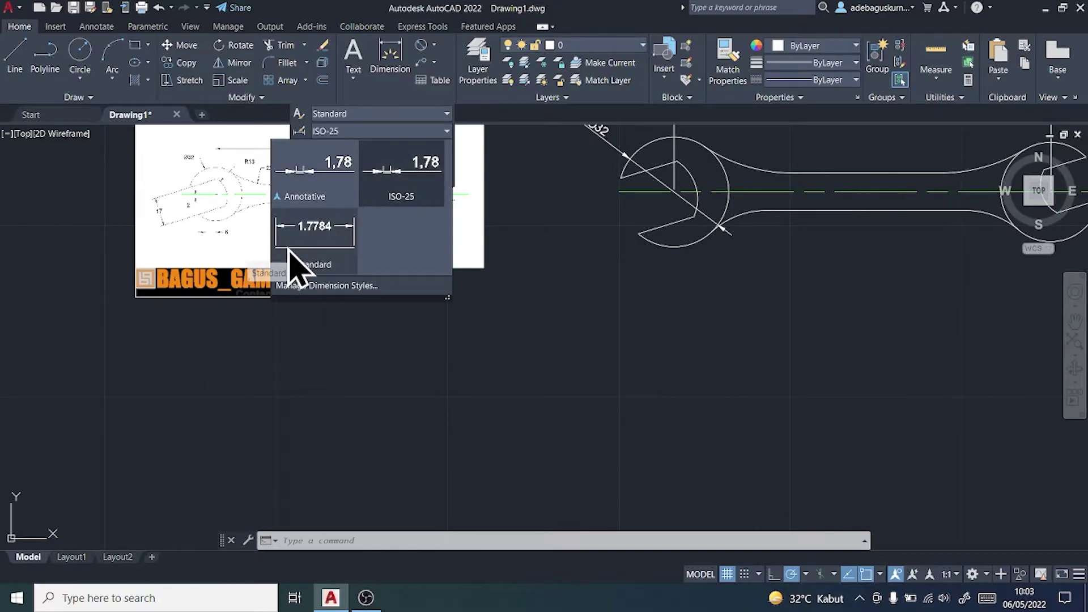
click(294, 265)
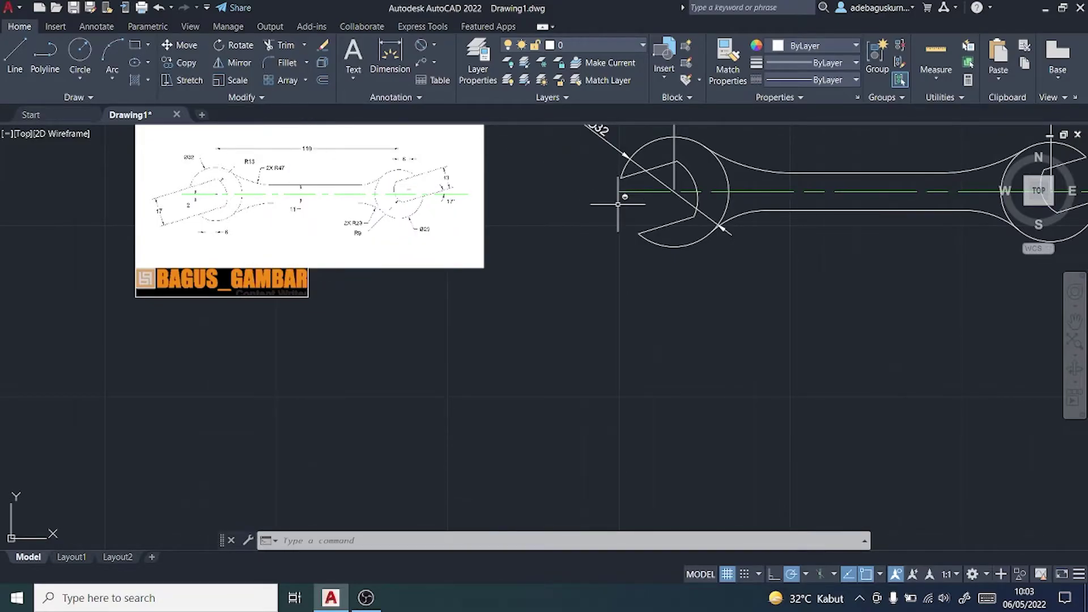
key(Escape)
- Delete the old diameter dimension and re-dimension the head circle as Ø32.0000 above it
click(611, 145)
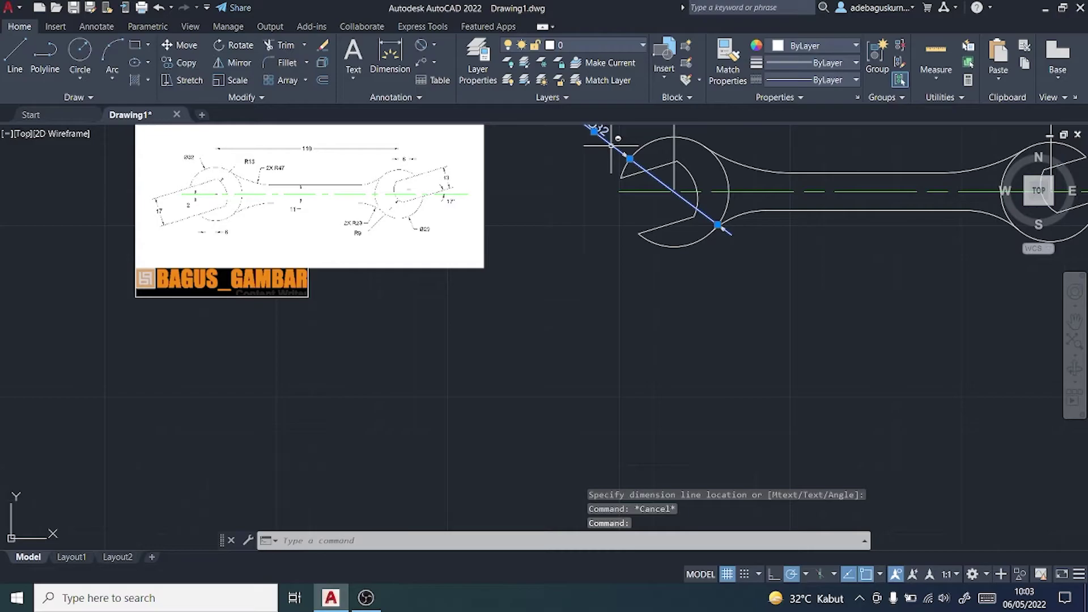
key(Delete)
click(421, 45)
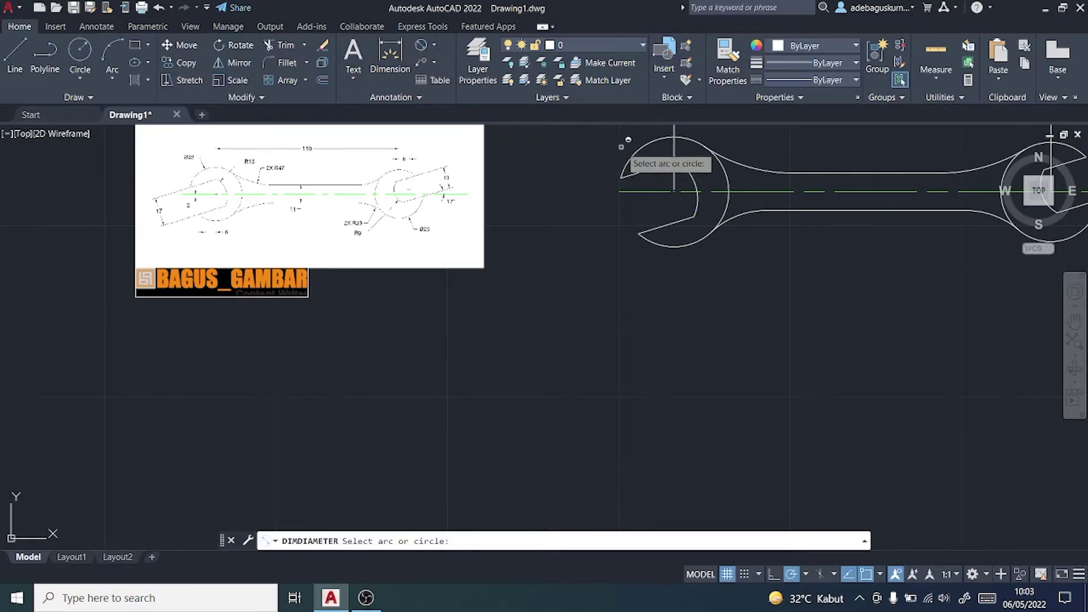
click(630, 159)
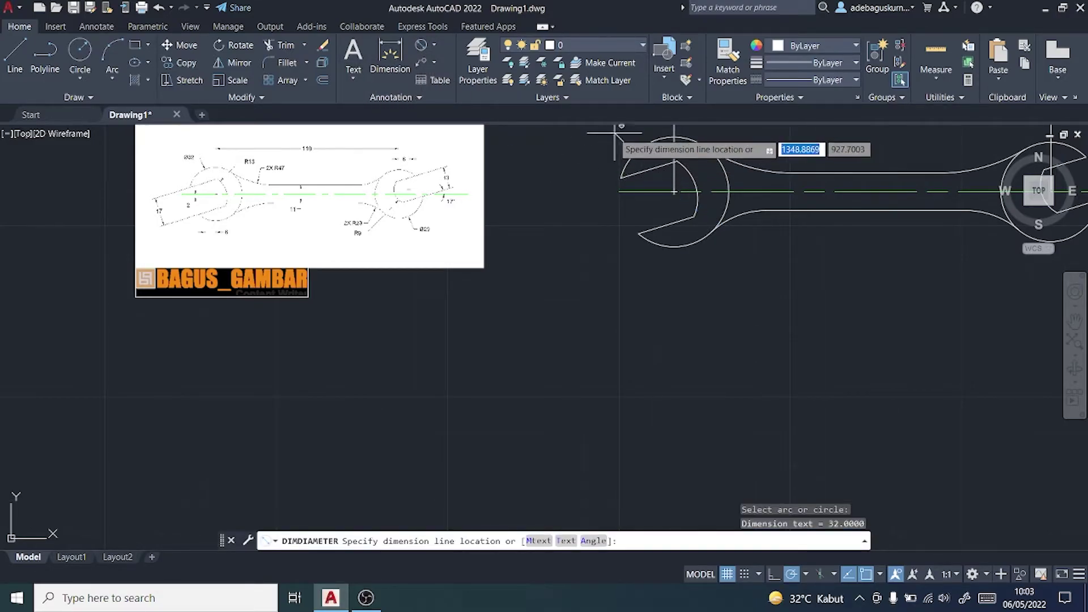
click(615, 134)
scroll(600, 145, up, 2)
scroll(635, 165, up, 2)
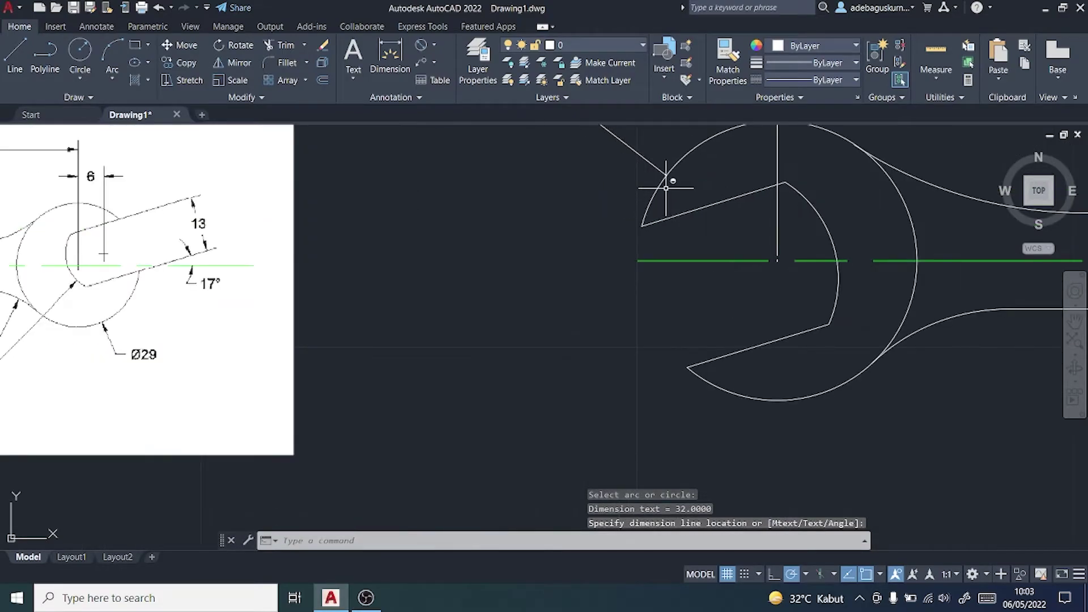
scroll(669, 179, up, 2)
scroll(658, 158, up, 1)
scroll(651, 153, down, 2)
scroll(652, 170, down, 1)
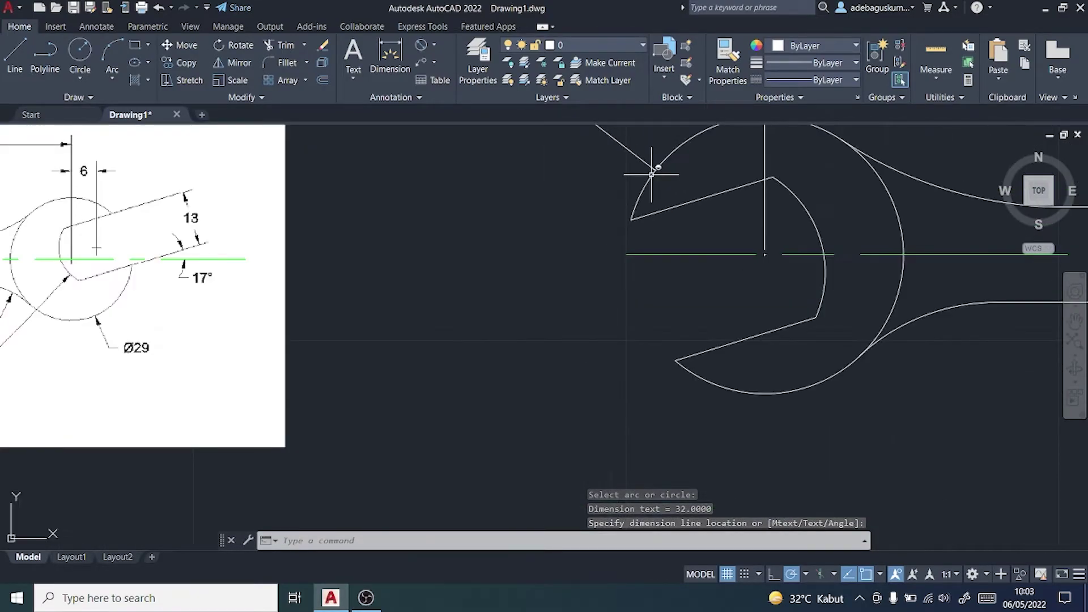
scroll(647, 170, down, 2)
scroll(636, 158, up, 4)
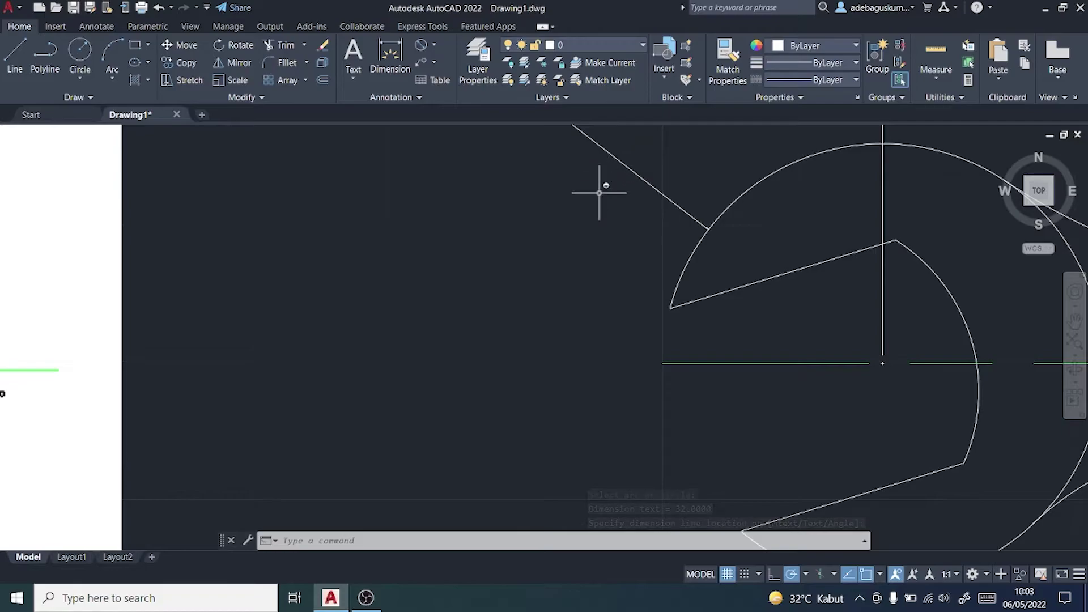
scroll(595, 241, up, 2)
scroll(595, 218, up, 2)
scroll(567, 238, up, 2)
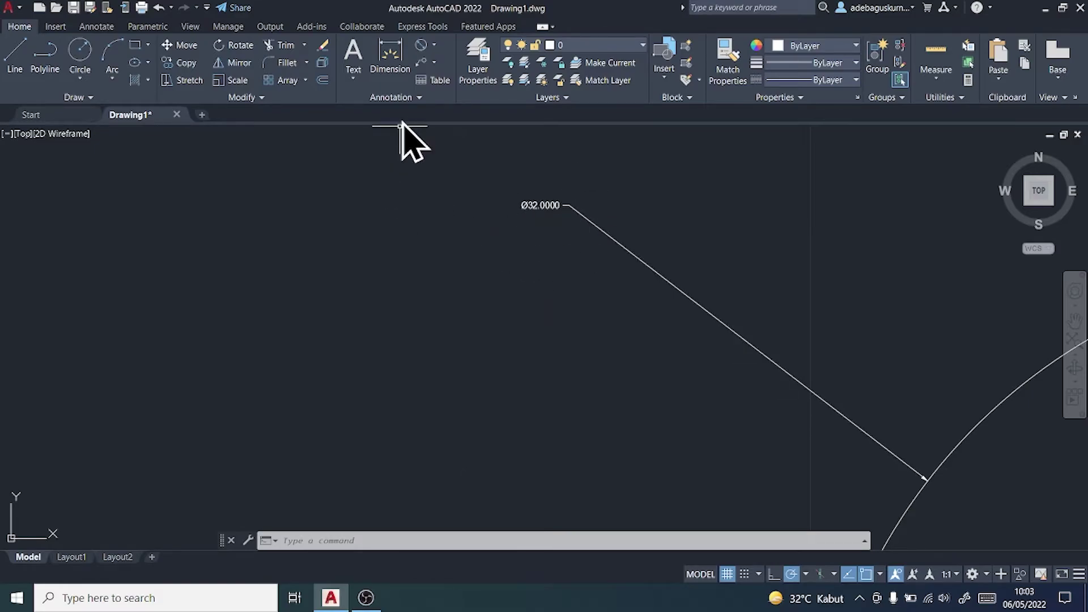
- Set the Standard dimension style's overall scale to 10 and close the Dimension Style Manager
click(418, 100)
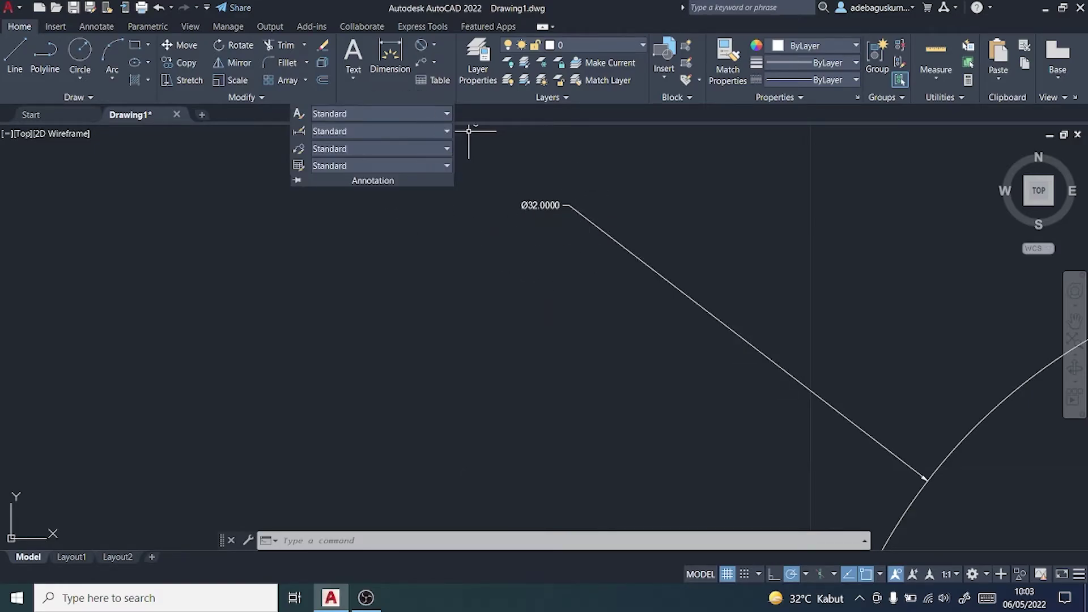
click(448, 131)
click(335, 289)
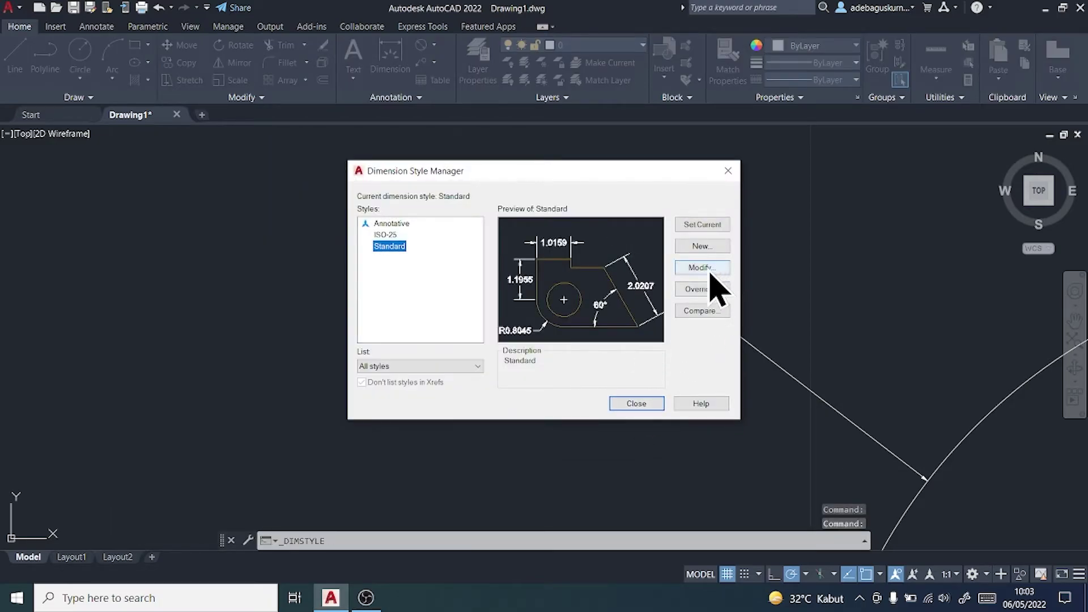
click(709, 270)
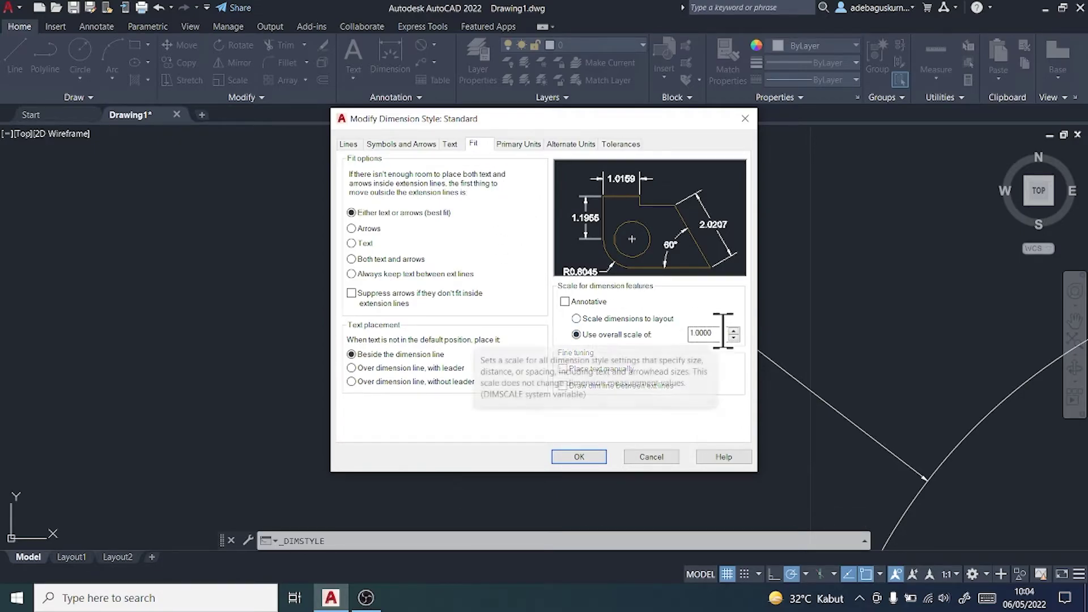
double_click(724, 334)
text(10)
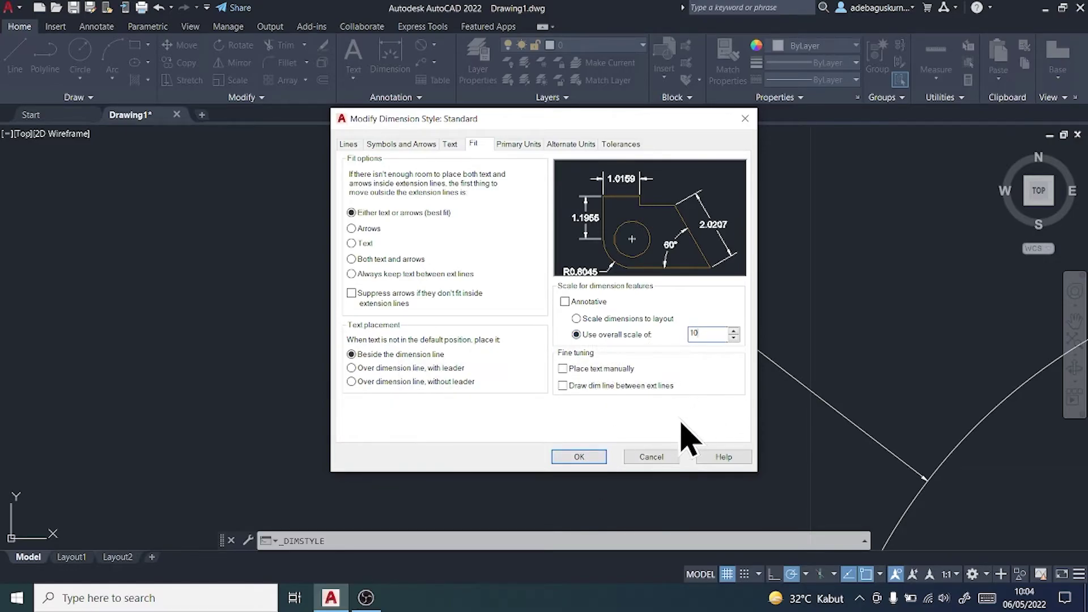
click(577, 457)
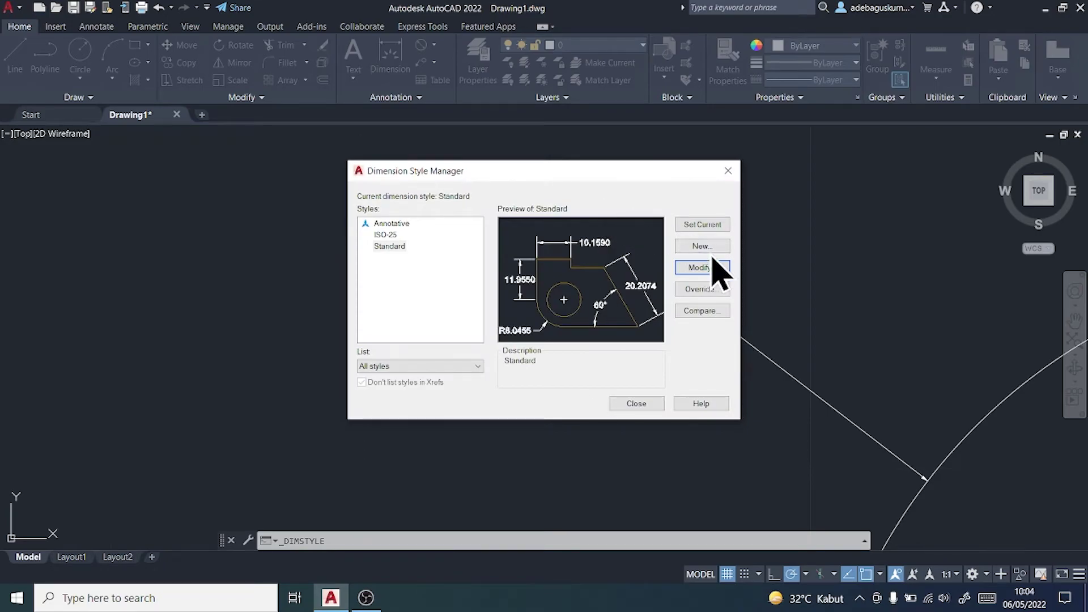
drag(614, 187, 308, 216)
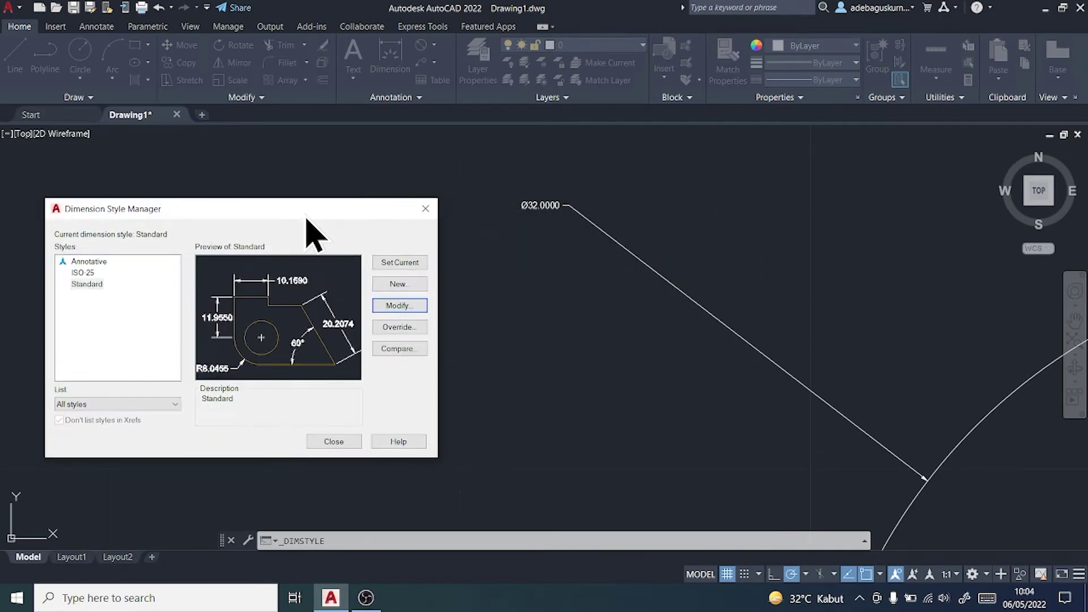
click(398, 309)
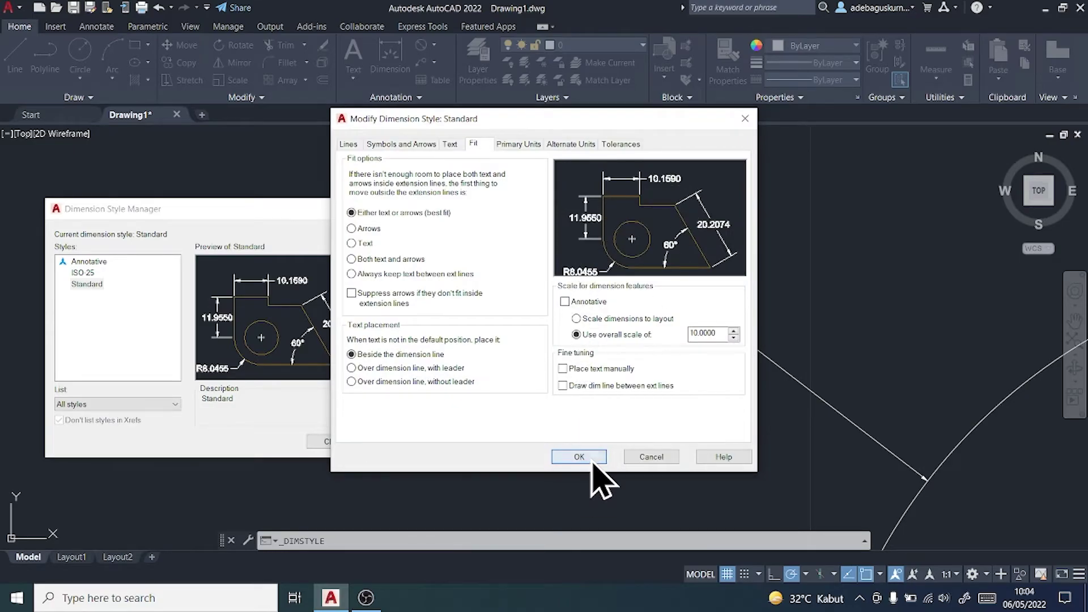
click(590, 457)
click(355, 447)
scroll(417, 439, down, 6)
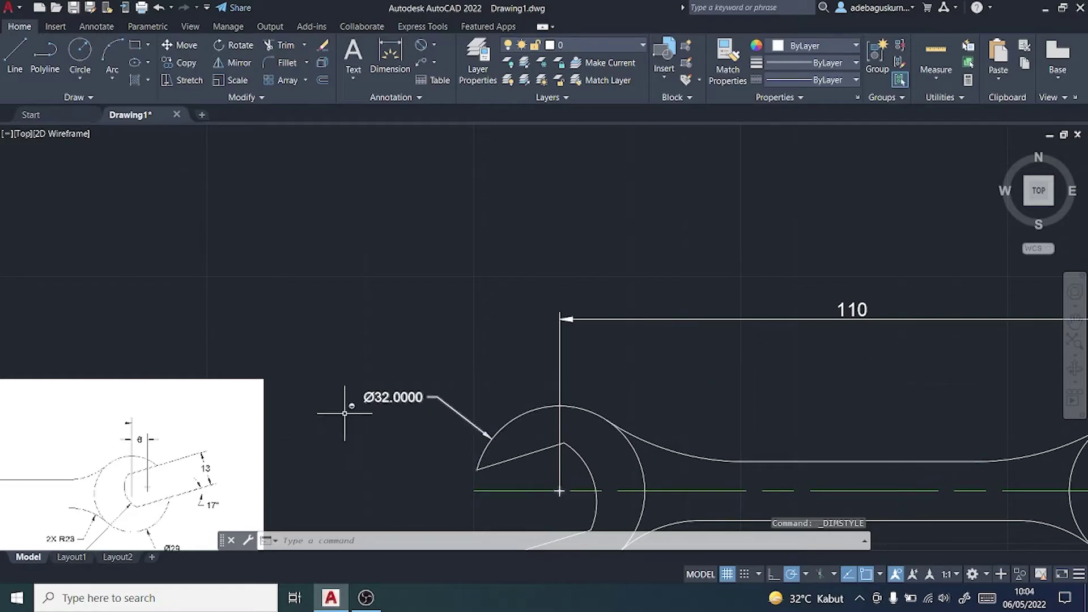
- Inspect the enlarged Ø32.0000 label and expand the Annotation panel's dimension style list
scroll(388, 413, up, 2)
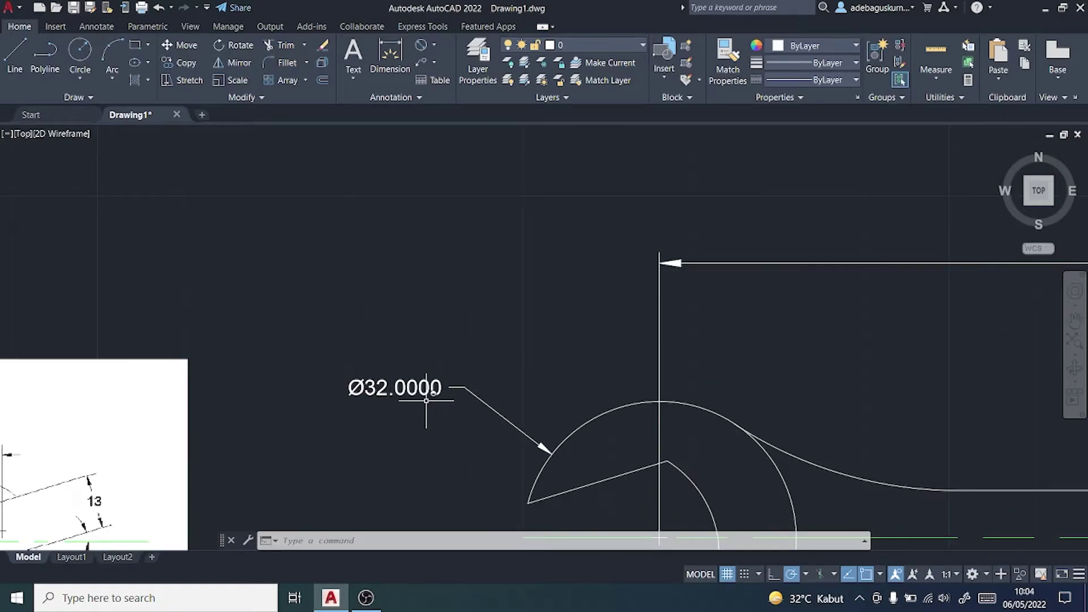
scroll(427, 400, up, 2)
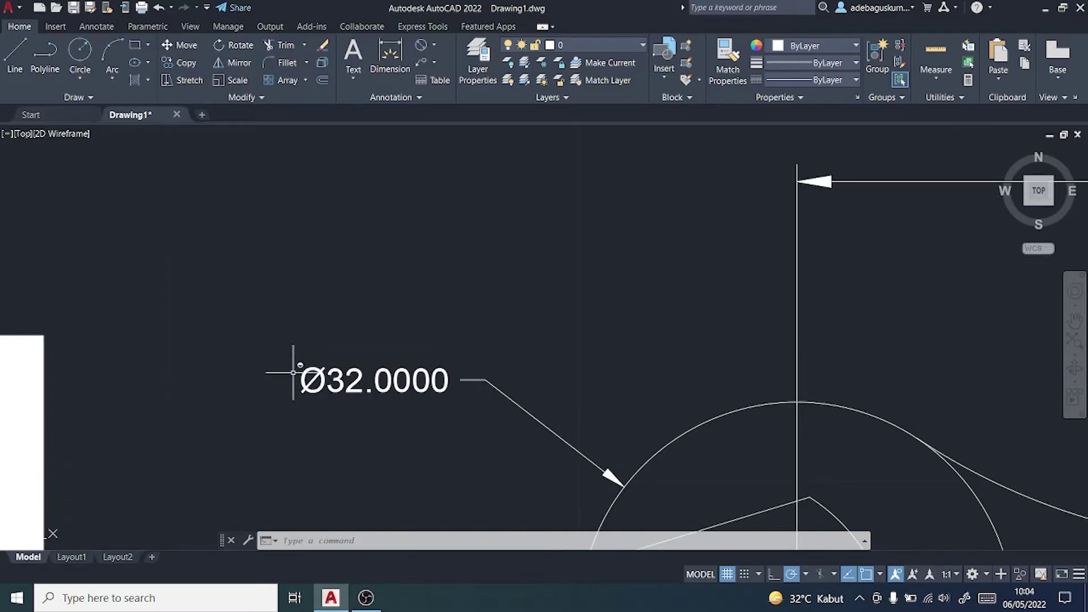
scroll(366, 418, up, 2)
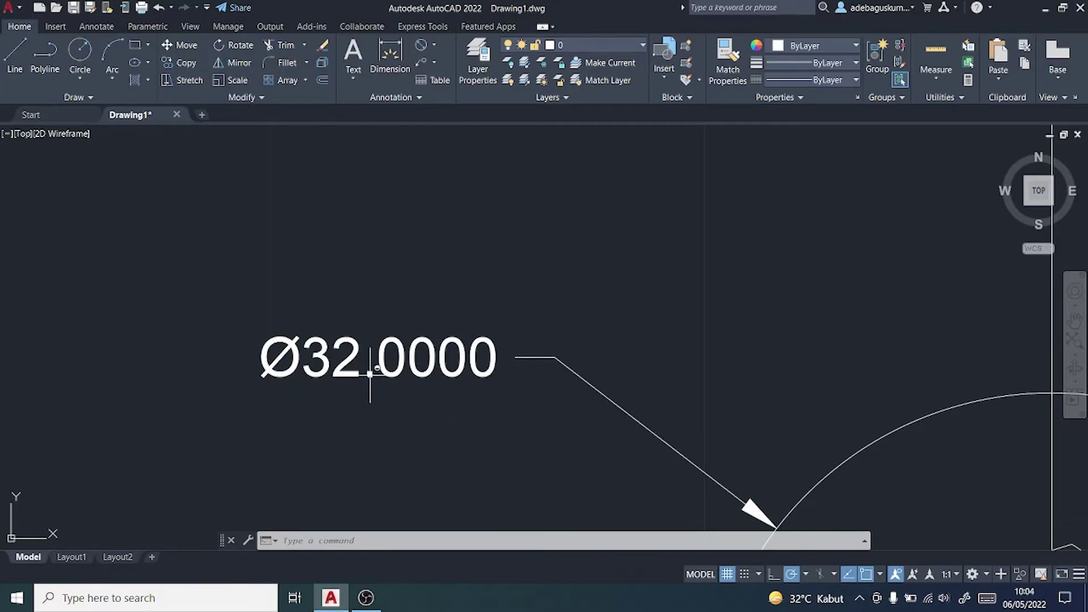
scroll(437, 370, down, 2)
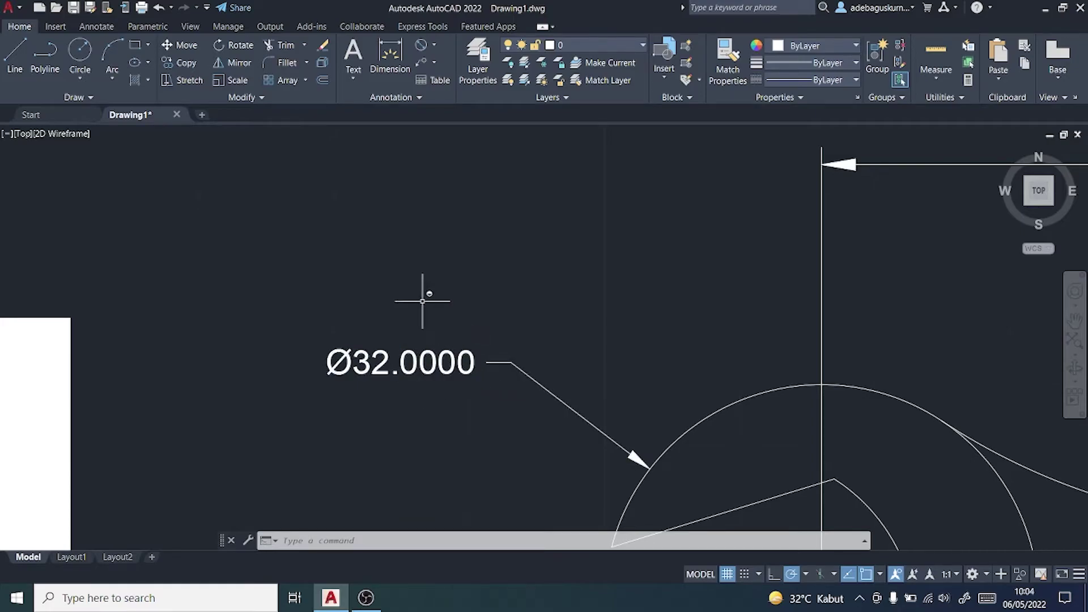
click(420, 98)
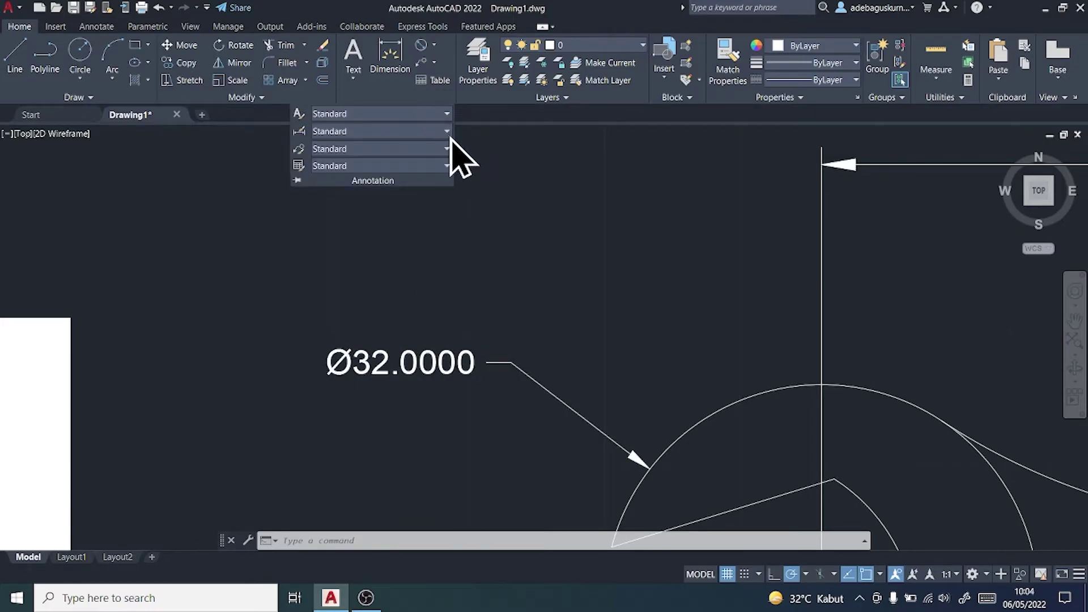
click(447, 130)
- Set the Standard style's primary-unit precision to 0 and make Standard current
click(359, 296)
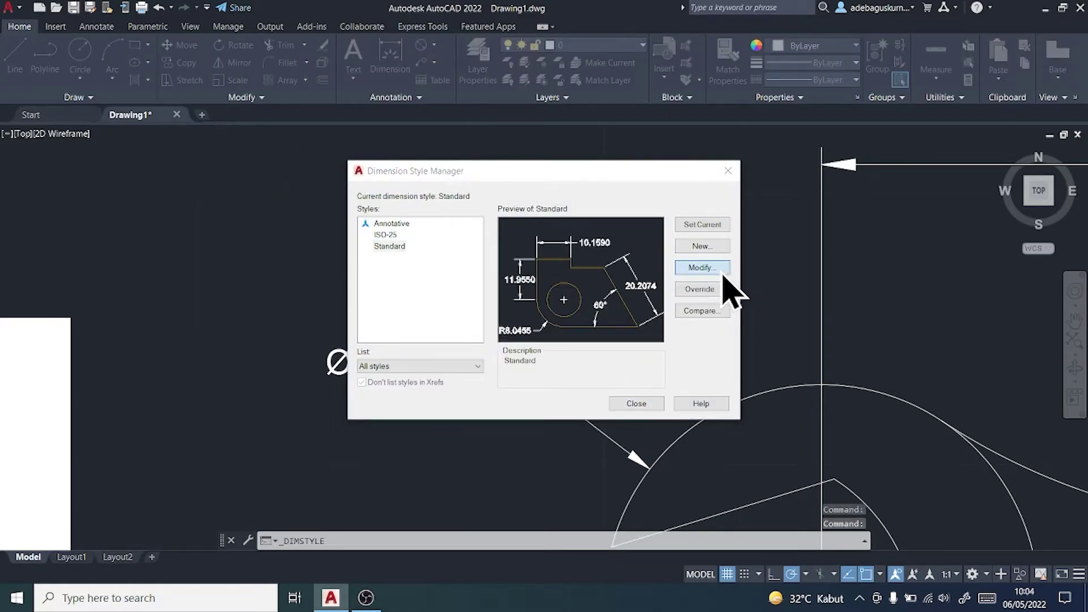
click(722, 270)
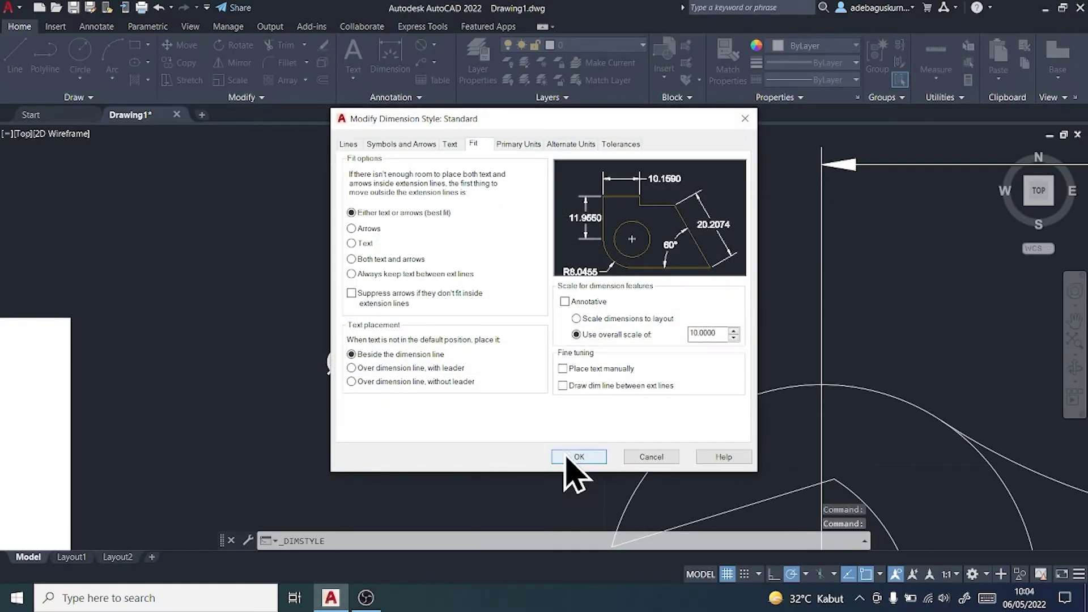
click(519, 145)
click(496, 194)
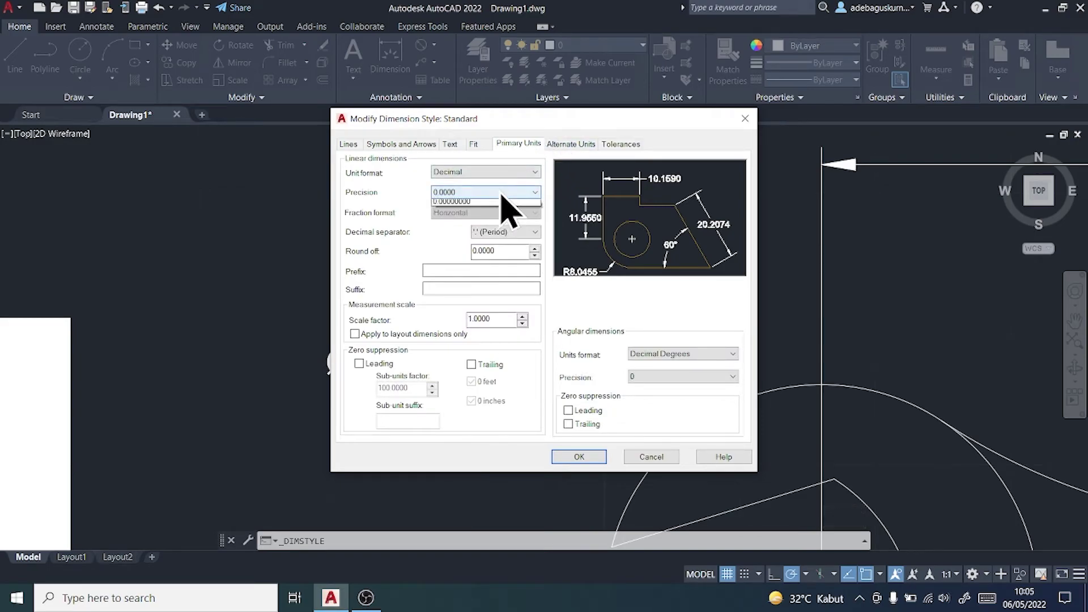
click(493, 204)
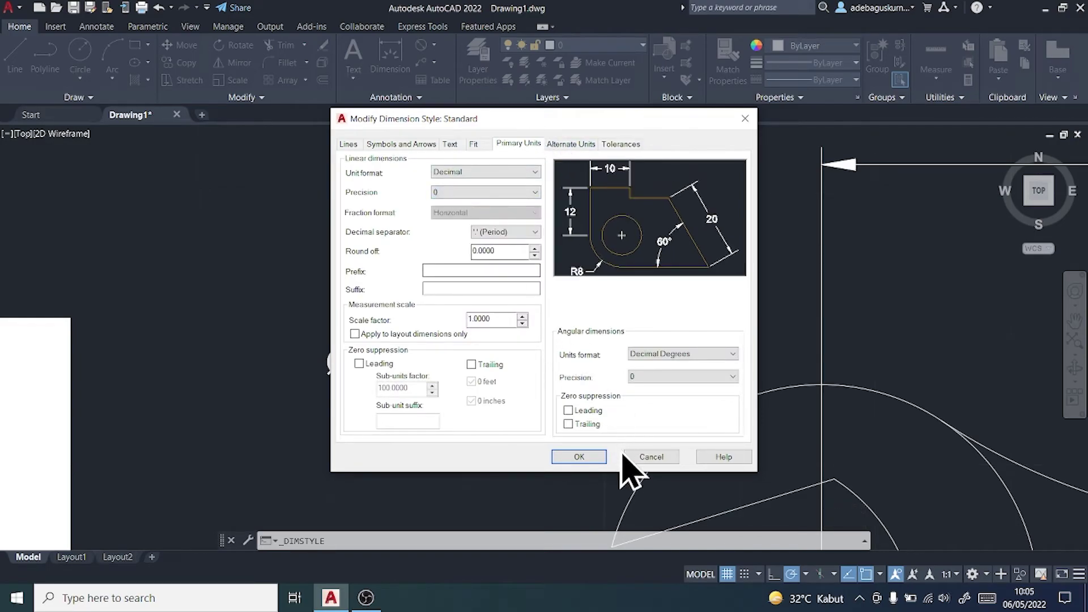
click(583, 457)
click(725, 226)
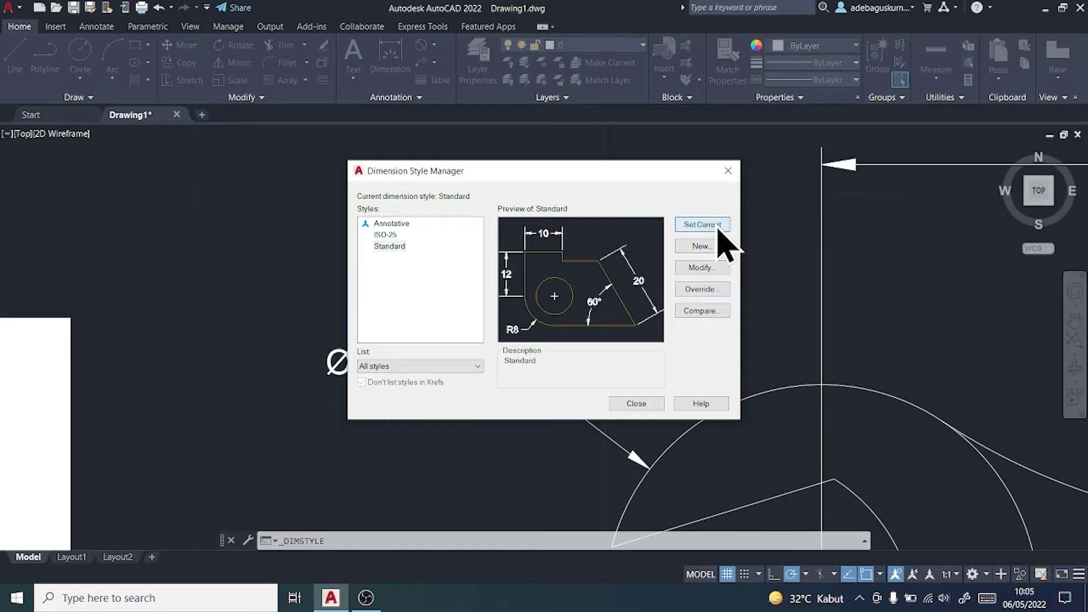
click(643, 404)
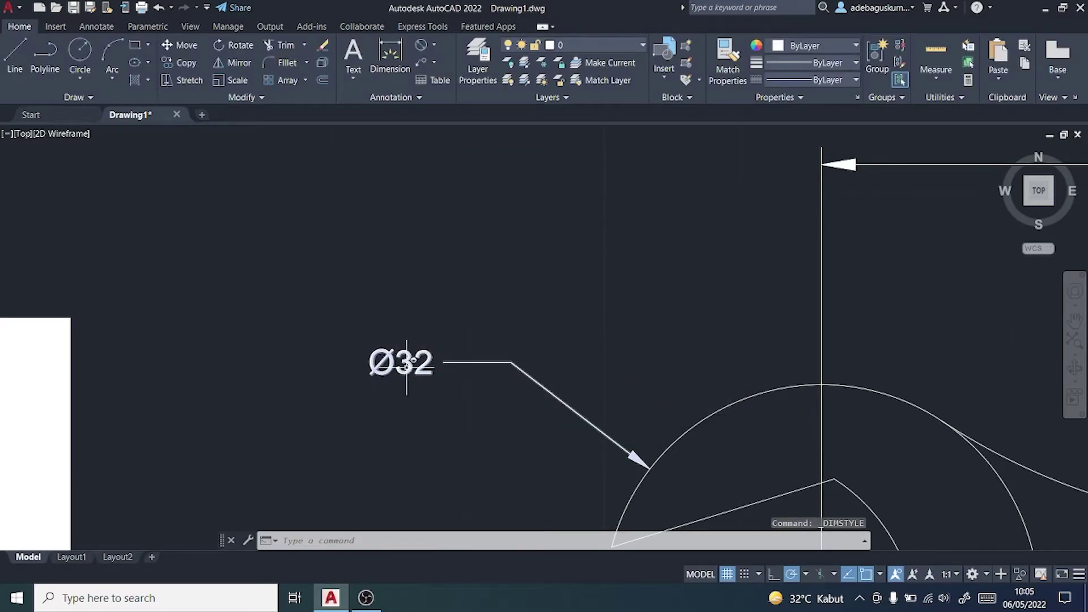
- Zoom and pan to centre the reference wrench picture for comparison with the drawing
scroll(423, 401, down, 5)
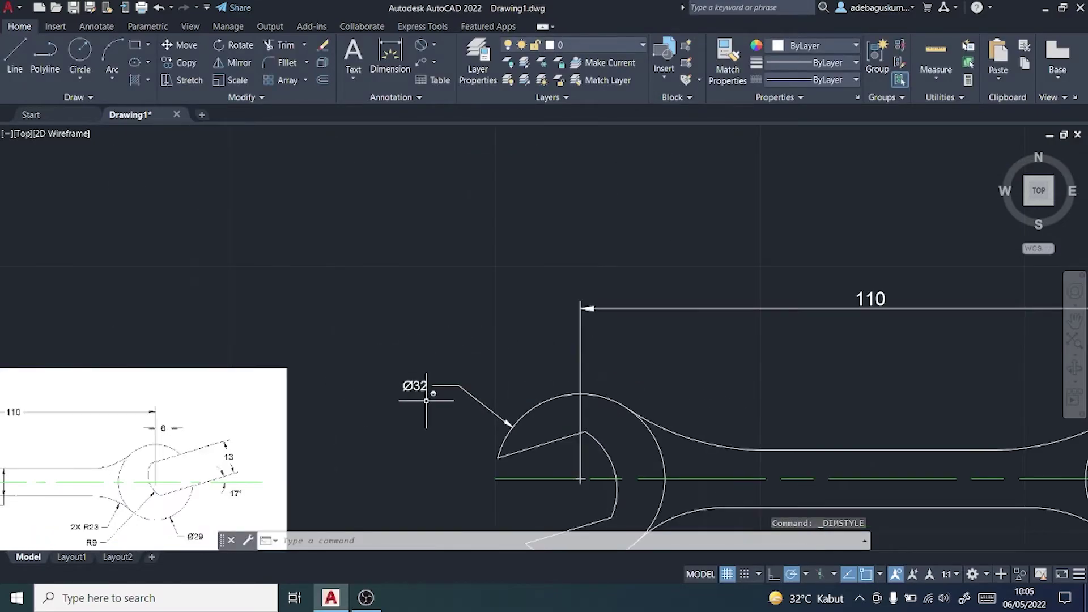
scroll(278, 446, up, 4)
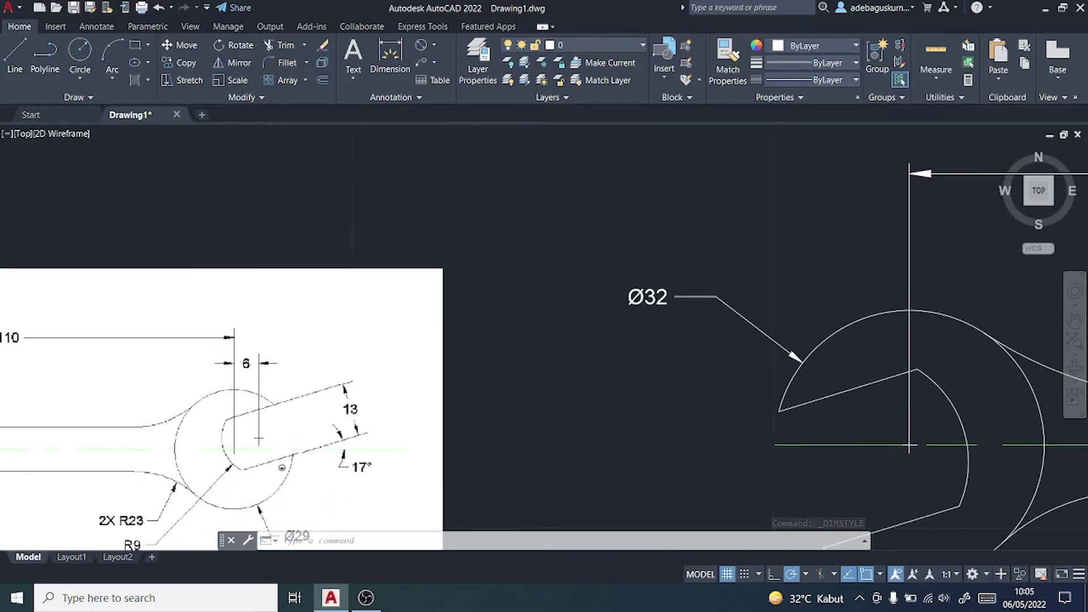
scroll(261, 476, down, 4)
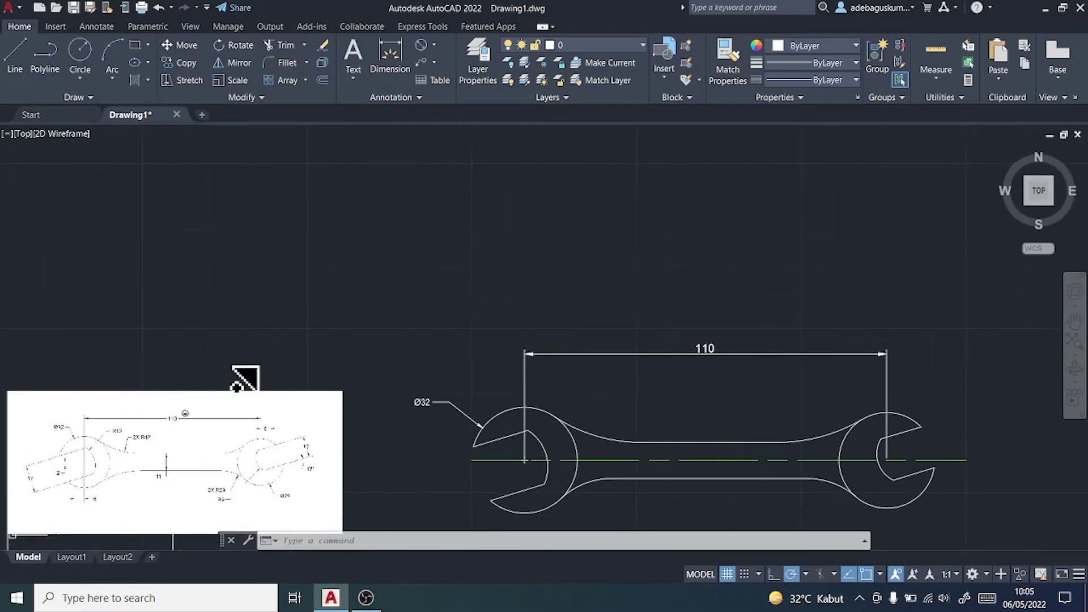
middle_drag(242, 376, 548, 268)
scroll(547, 267, up, 6)
scroll(331, 384, down, 2)
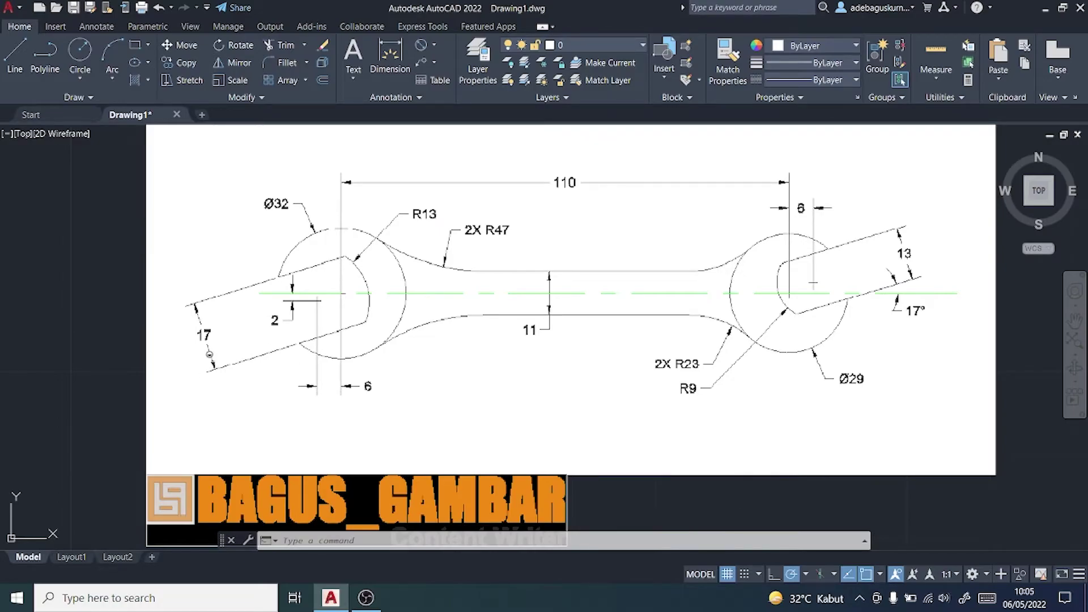
scroll(444, 389, up, 2)
scroll(453, 392, down, 4)
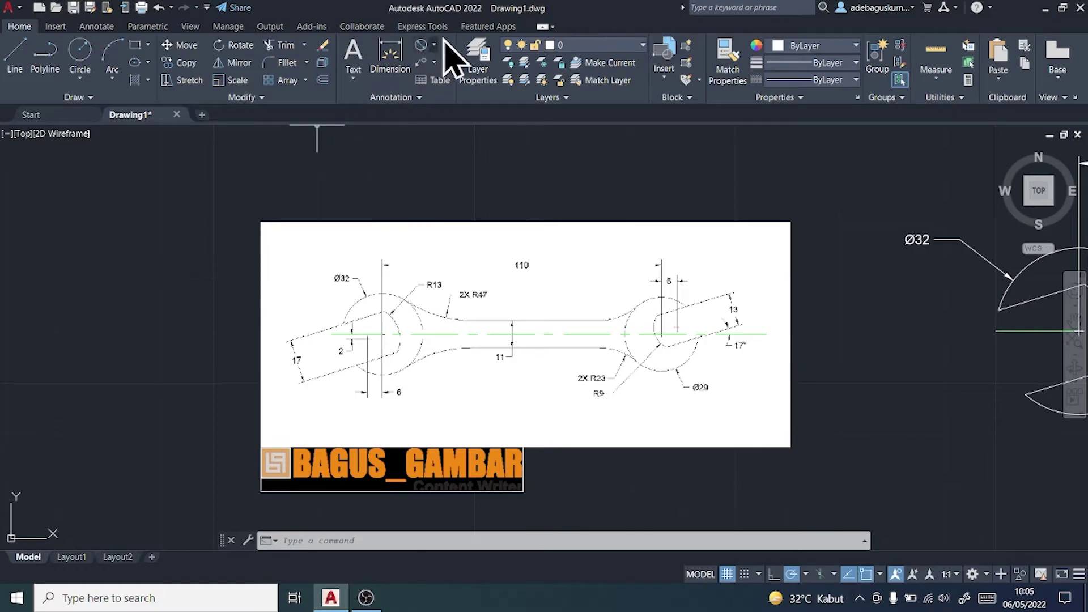
- Add a 17 aligned dimension across the left jaw opening at the Ø32 end
click(420, 68)
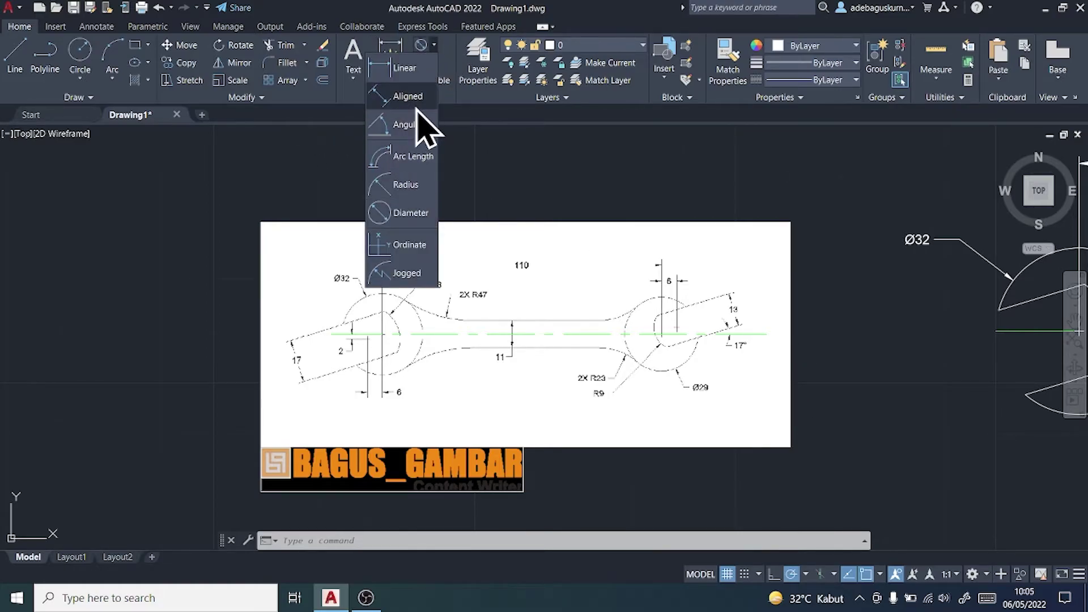
click(405, 97)
click(1041, 297)
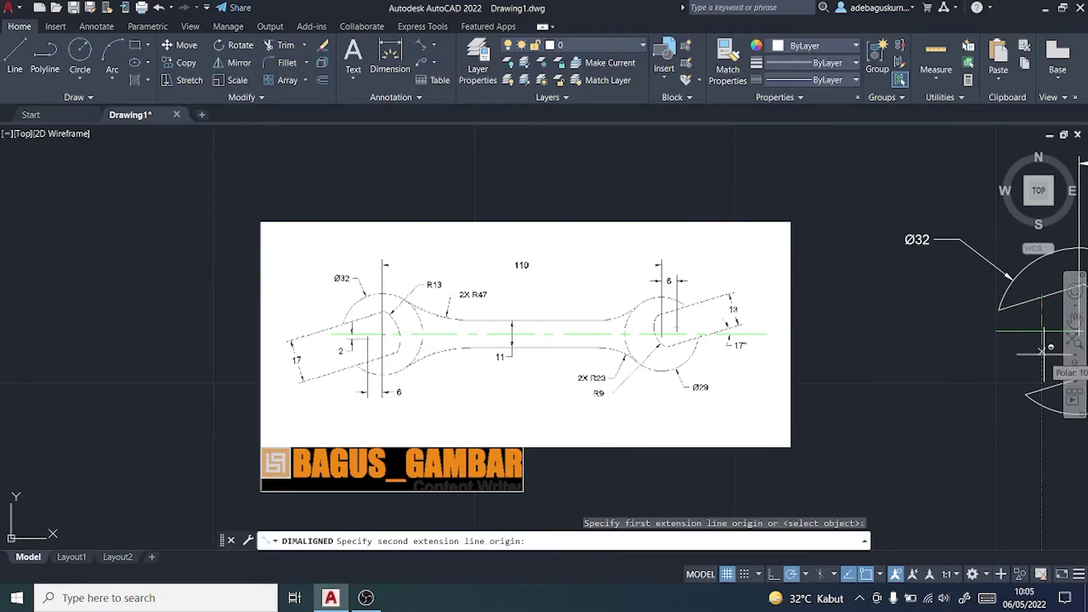
middle_drag(962, 442, 820, 467)
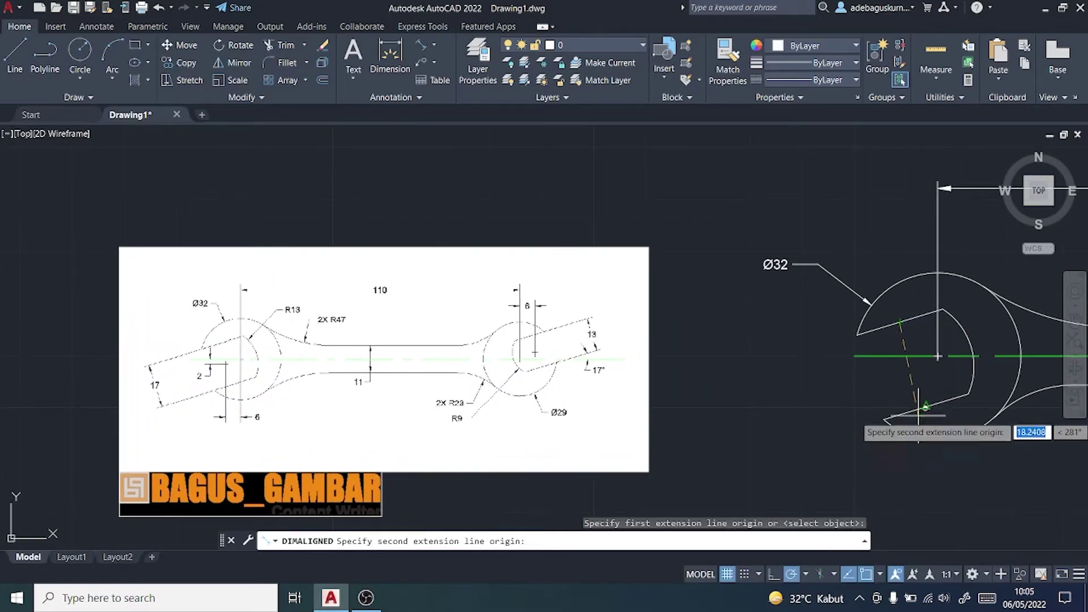
click(926, 407)
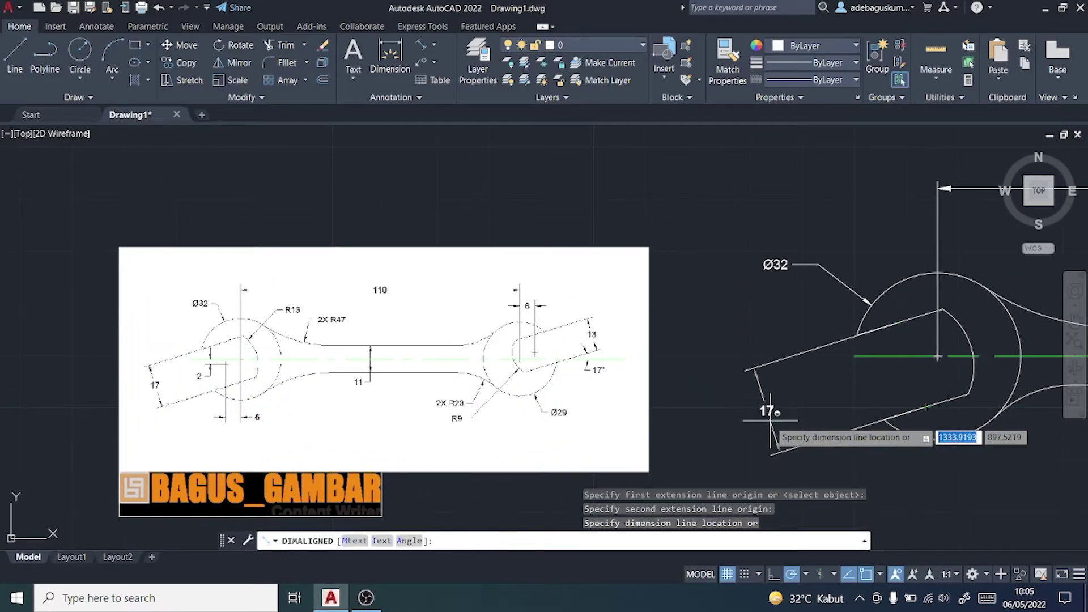
click(772, 419)
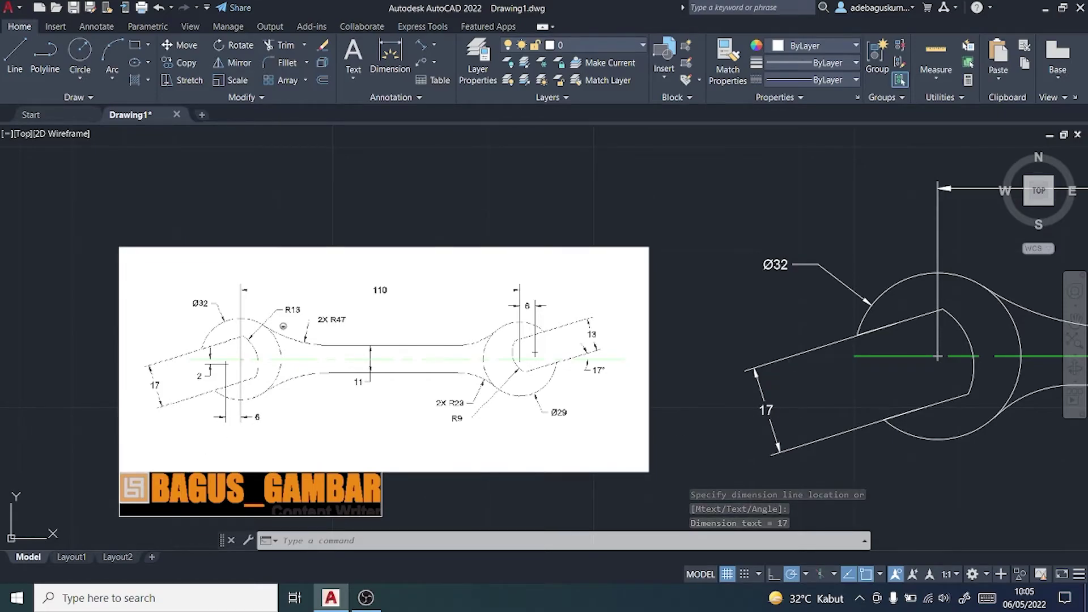
click(437, 45)
click(416, 72)
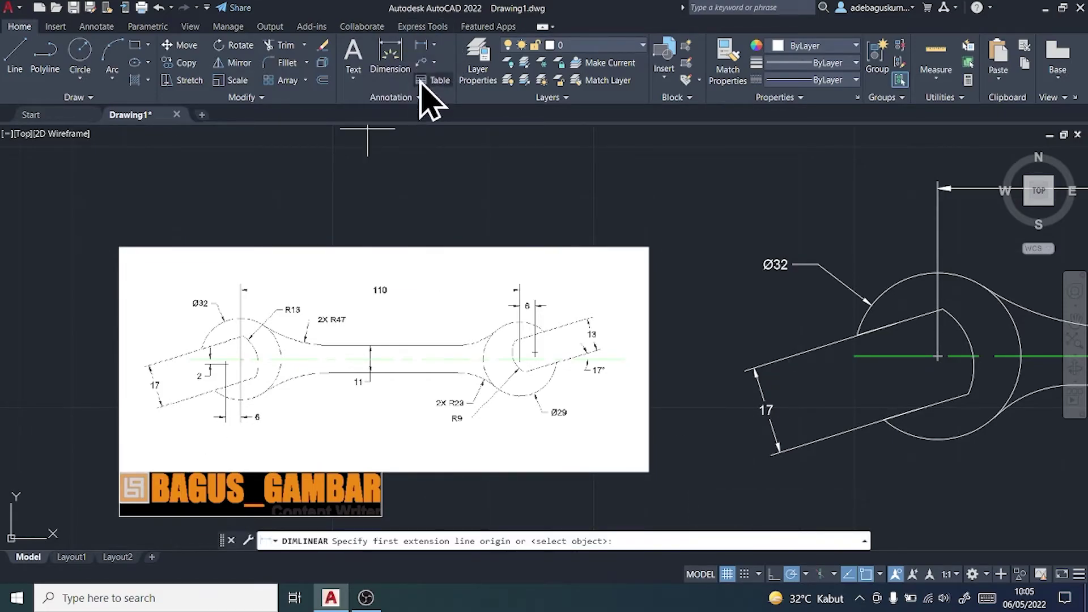
- Dimension the 6 offset from the circle centre to the jaw corner, placed below the jaw
click(938, 357)
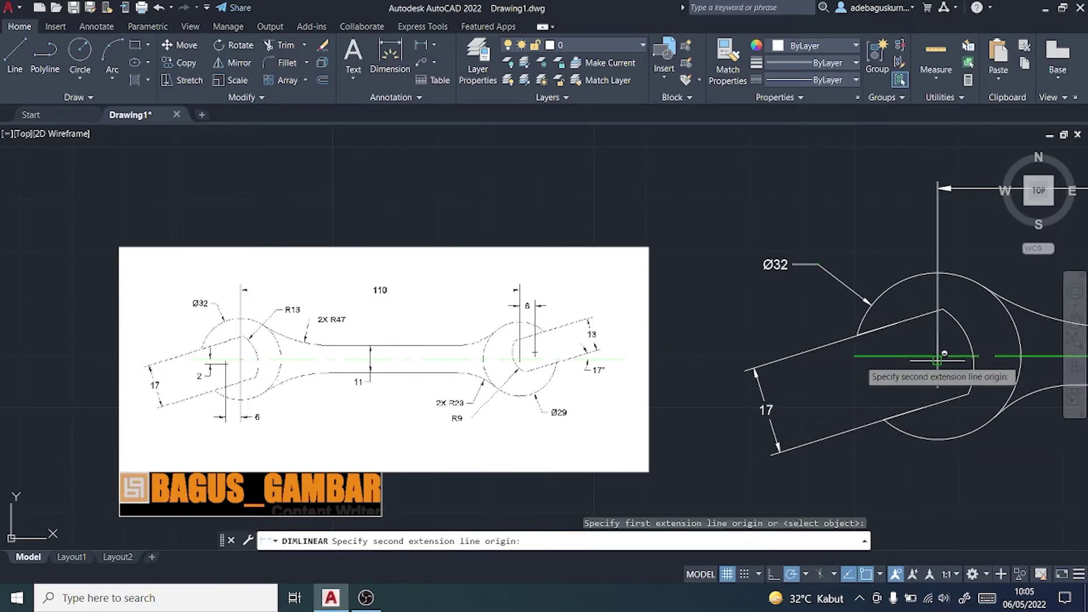
click(907, 370)
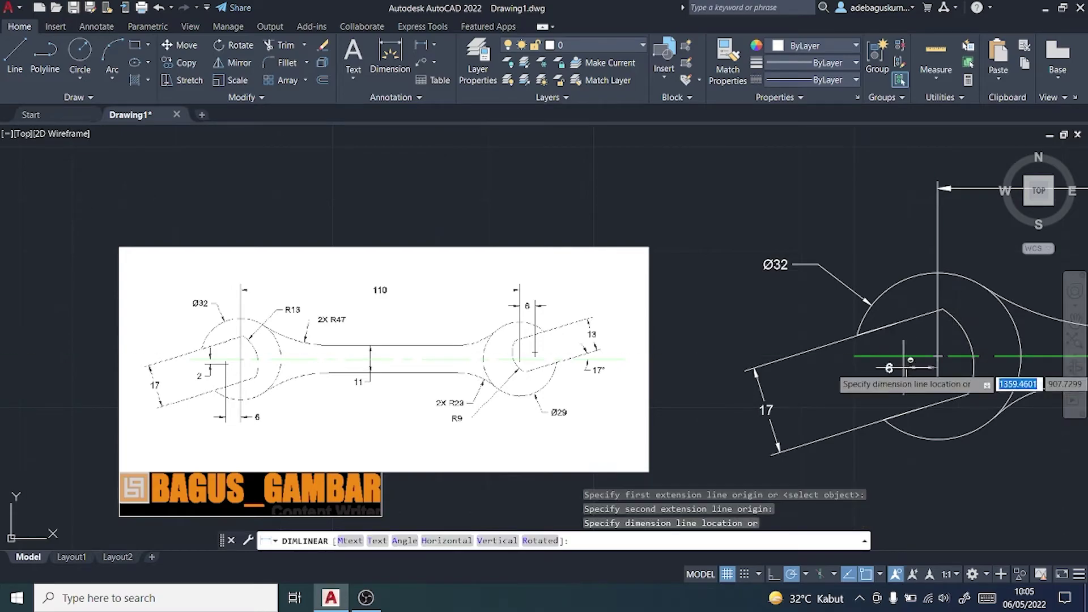
click(920, 481)
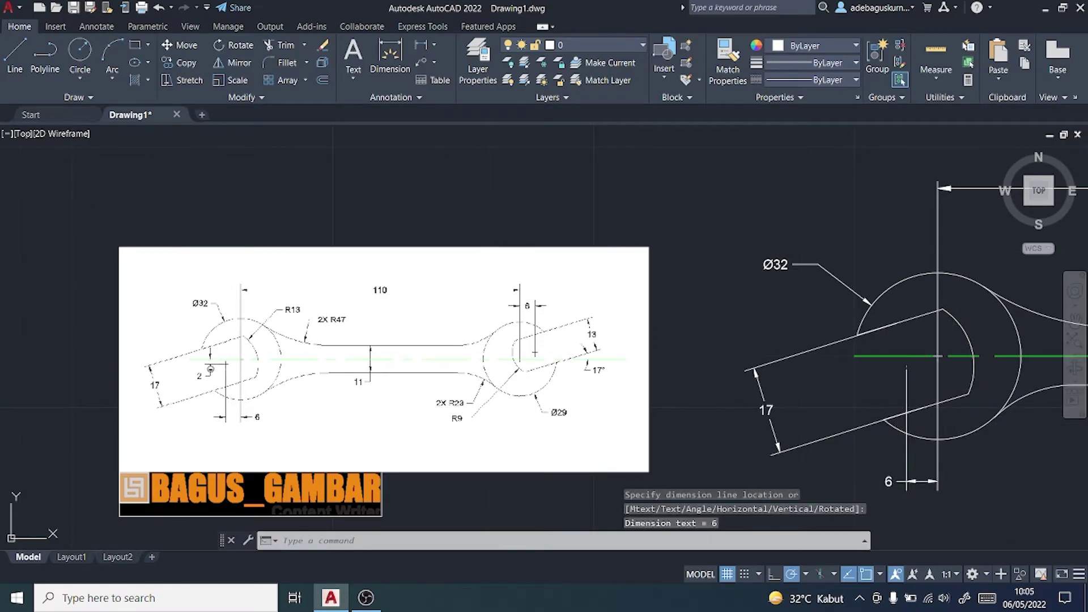
- Dimension the 2 offset between the centre line and the jaw-edge endpoint
click(423, 46)
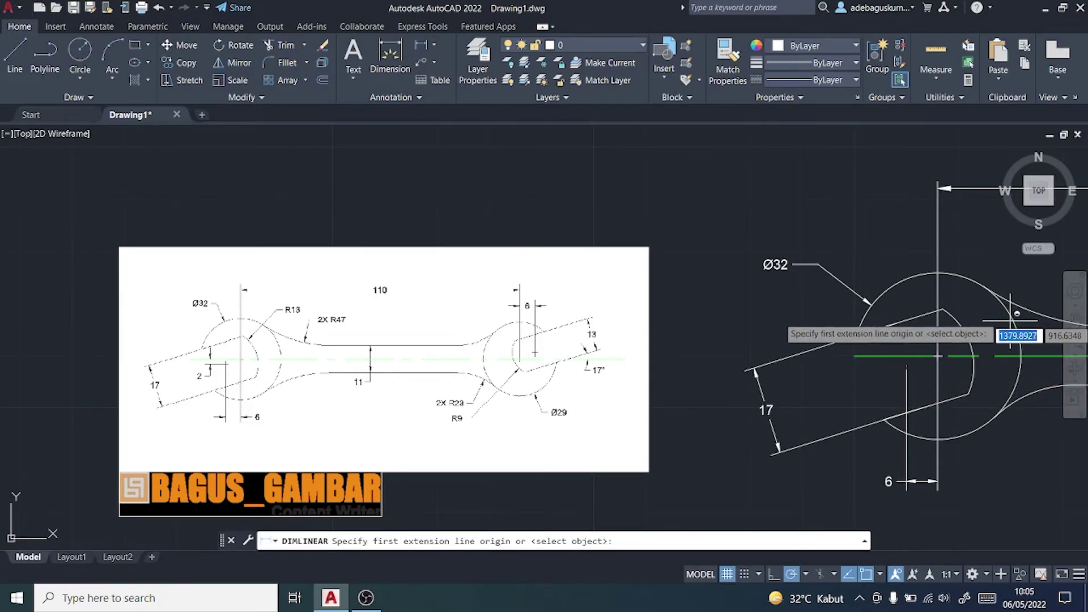
click(944, 354)
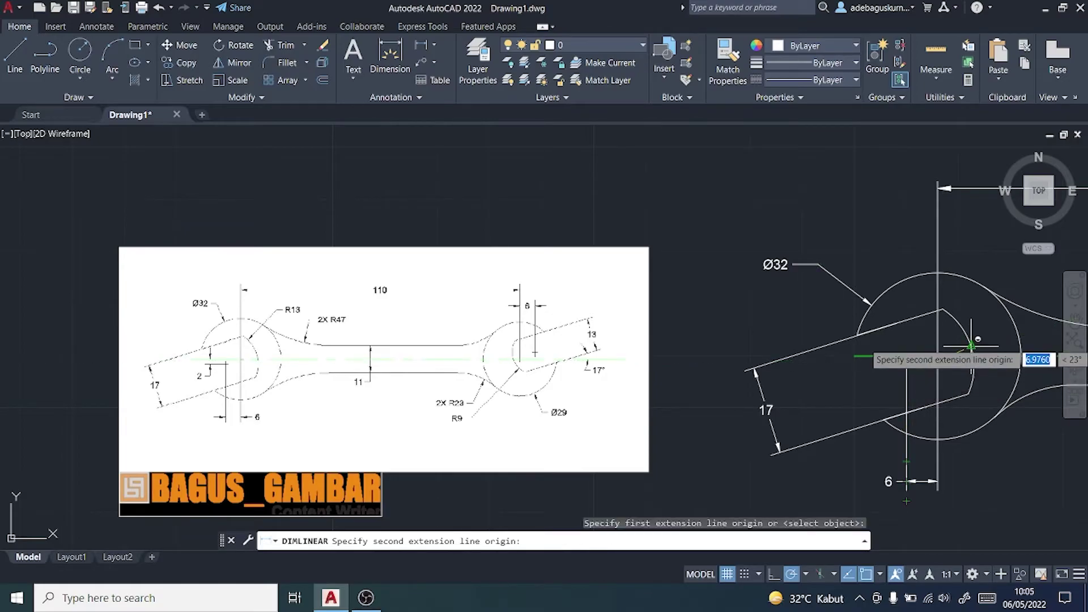
click(913, 359)
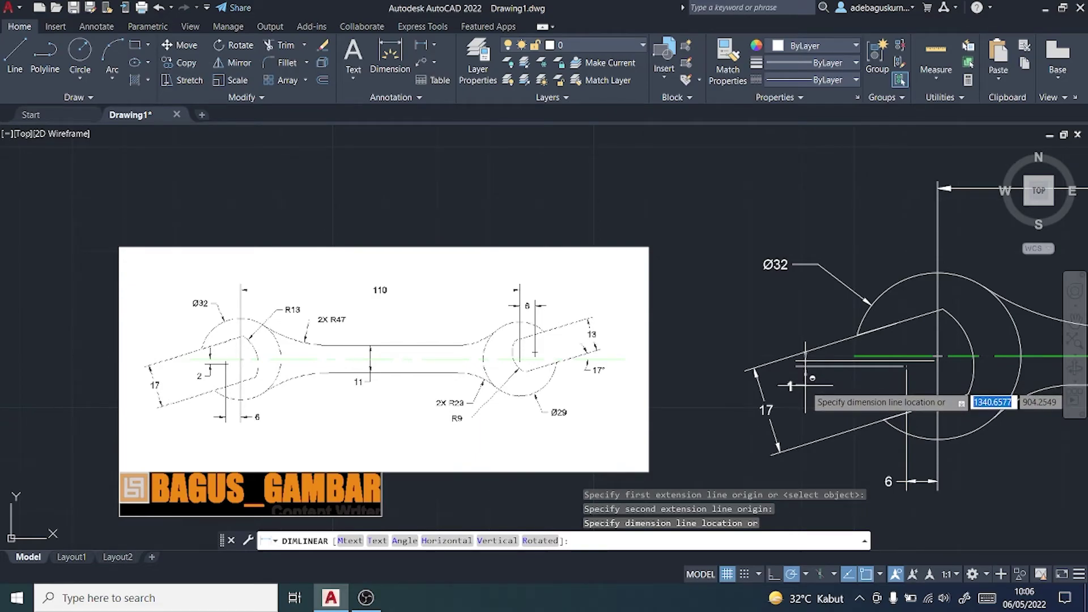
key(Escape)
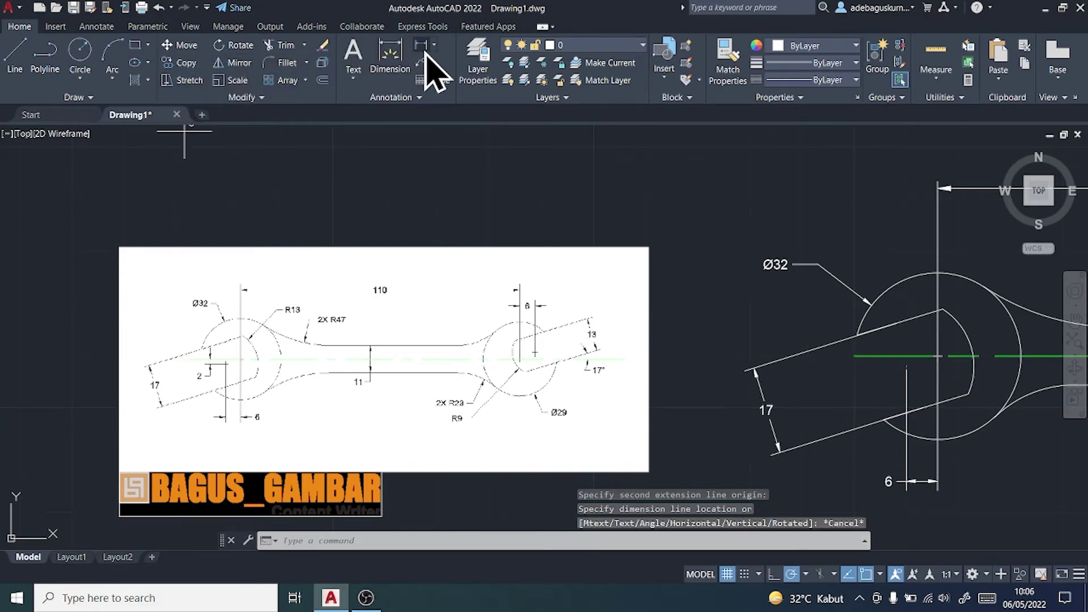
click(424, 45)
click(938, 356)
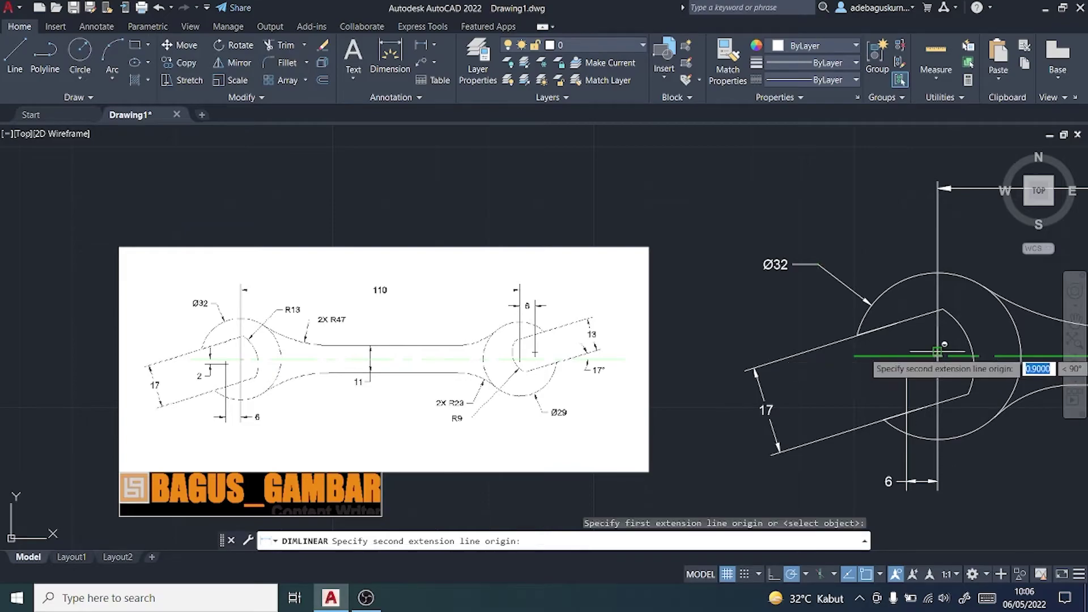
scroll(908, 370, up, 6)
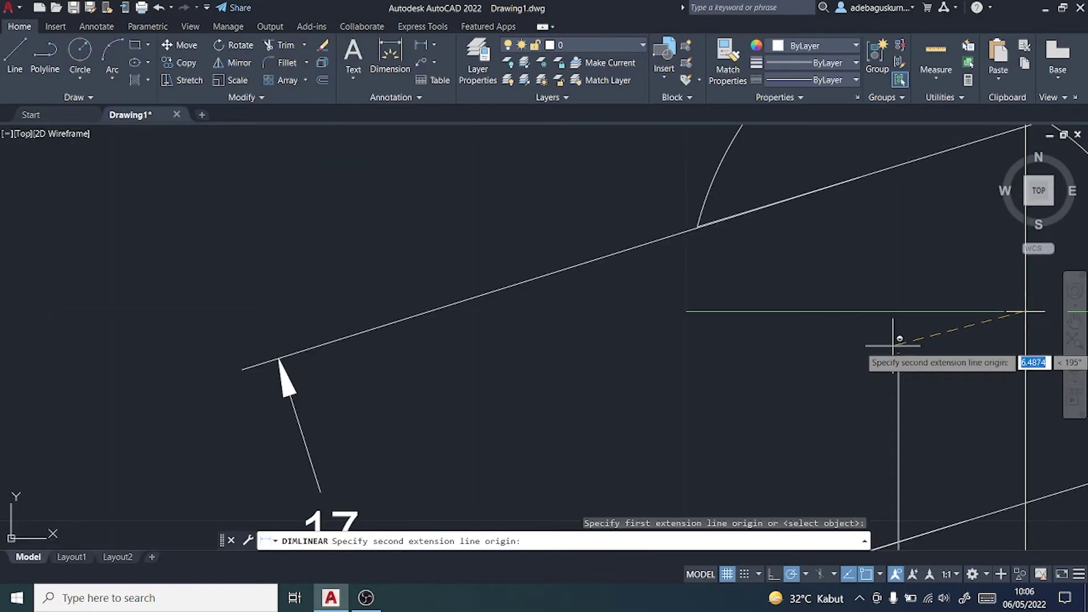
scroll(929, 334, down, 4)
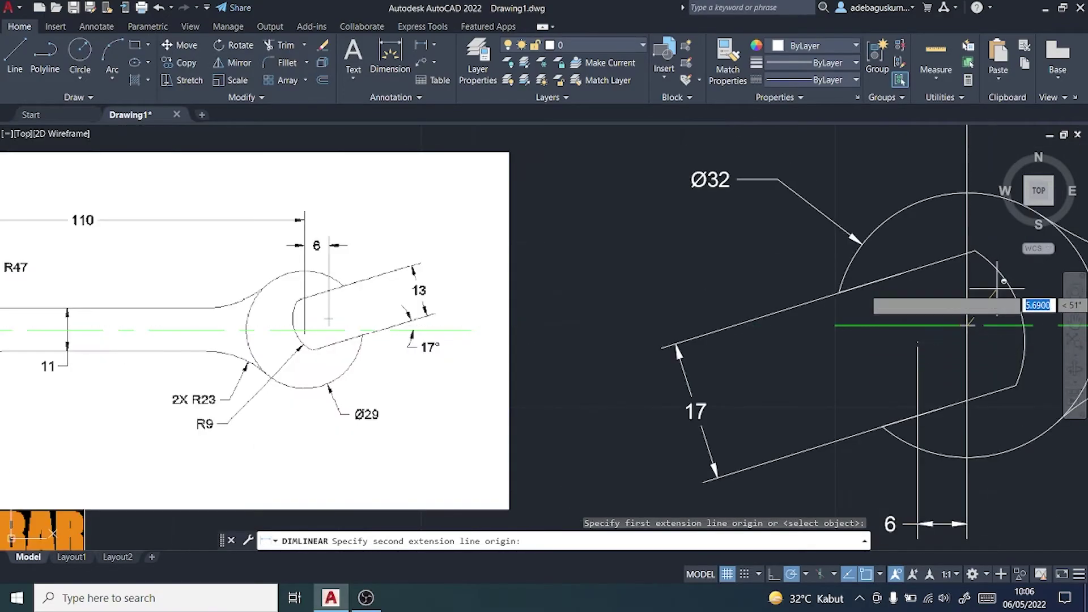
click(917, 341)
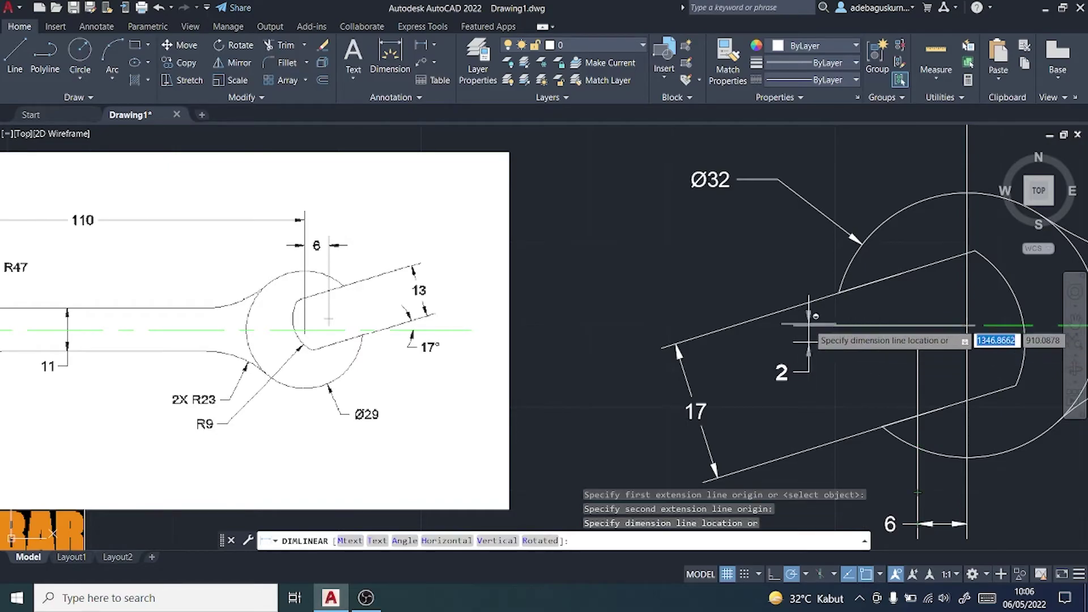
scroll(911, 369, up, 2)
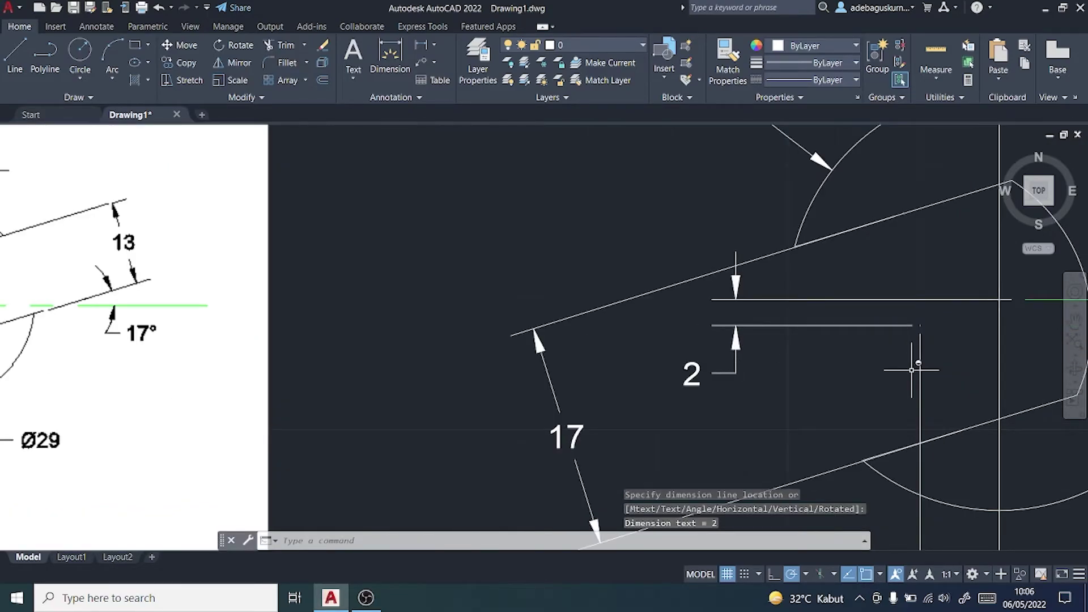
scroll(911, 369, down, 4)
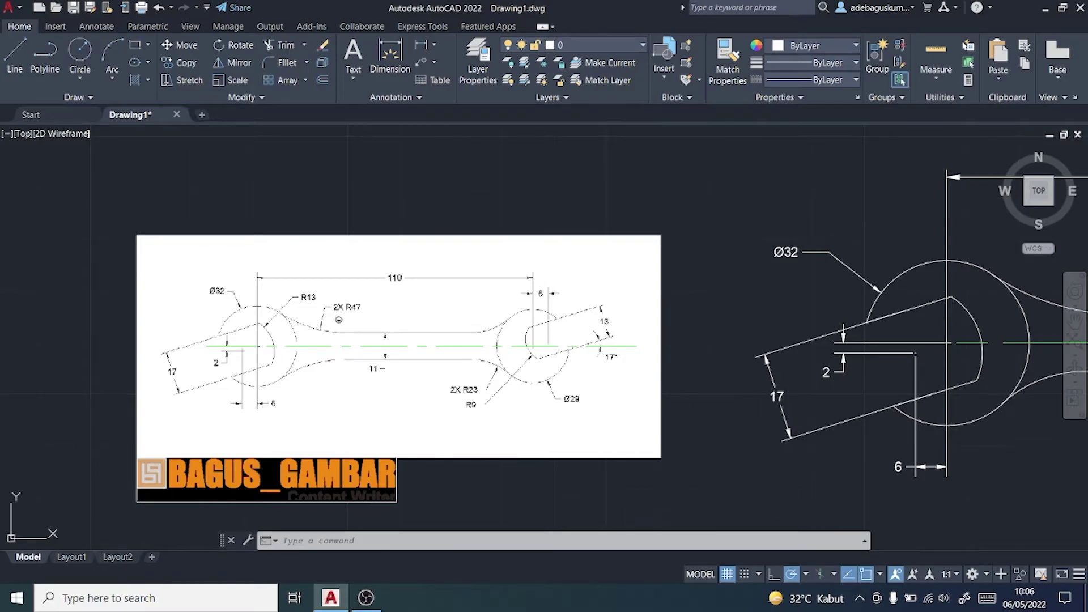
scroll(338, 319, up, 2)
scroll(338, 320, down, 2)
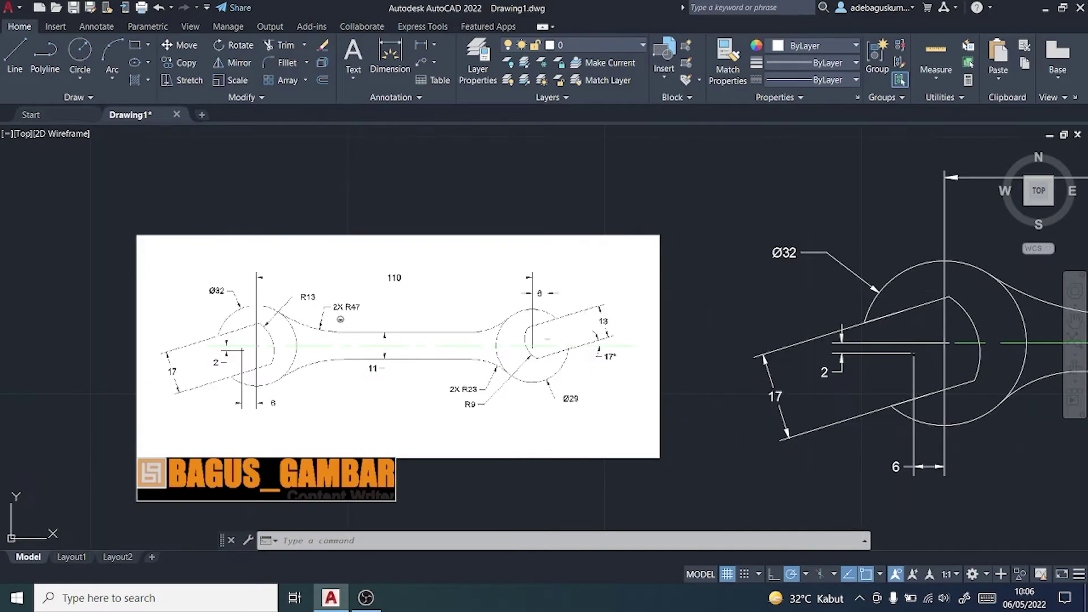
- Add an R13 radius dimension to the inner jaw arc, placed above the jaw
click(434, 46)
click(397, 187)
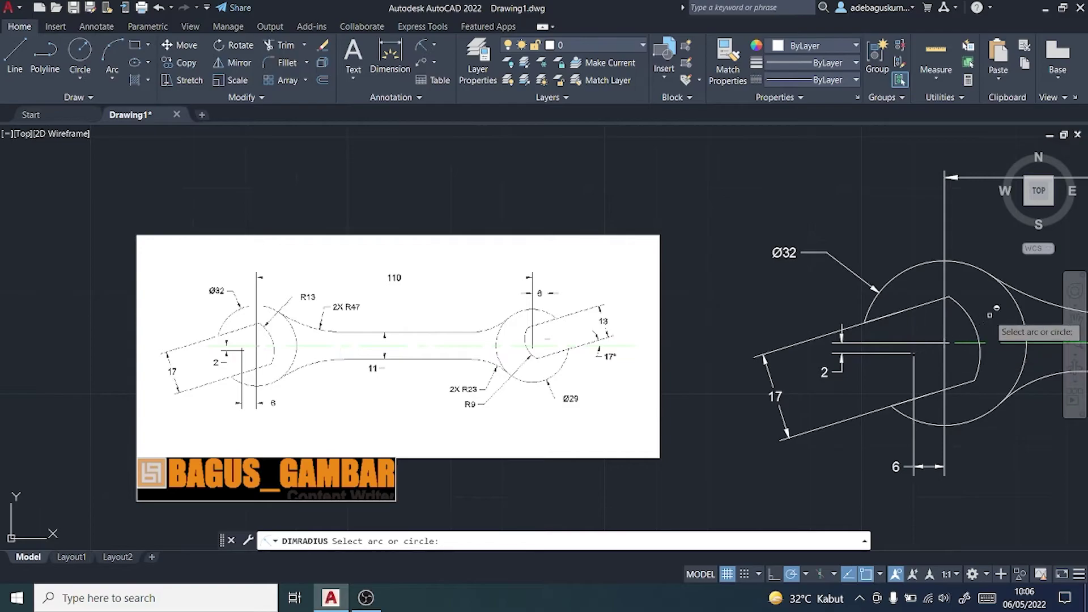
click(976, 309)
click(989, 231)
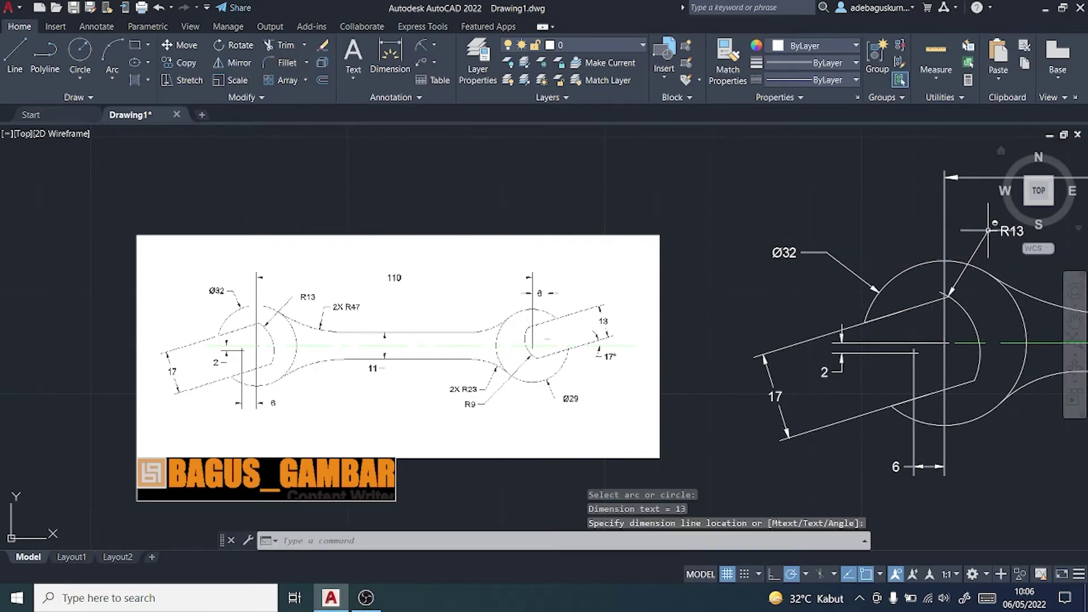
key(ctrl+z)
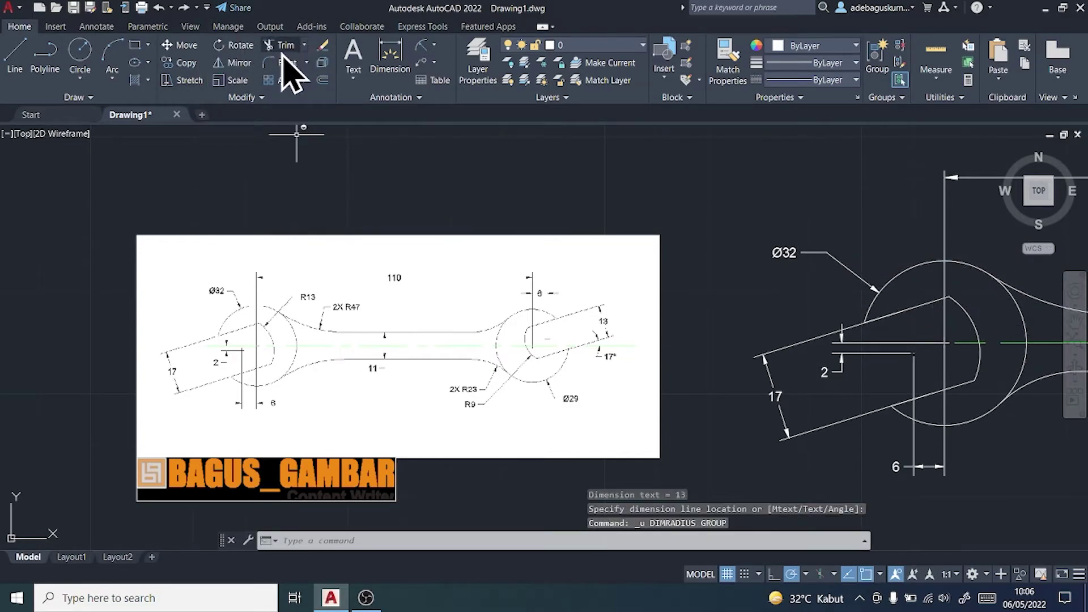
click(431, 51)
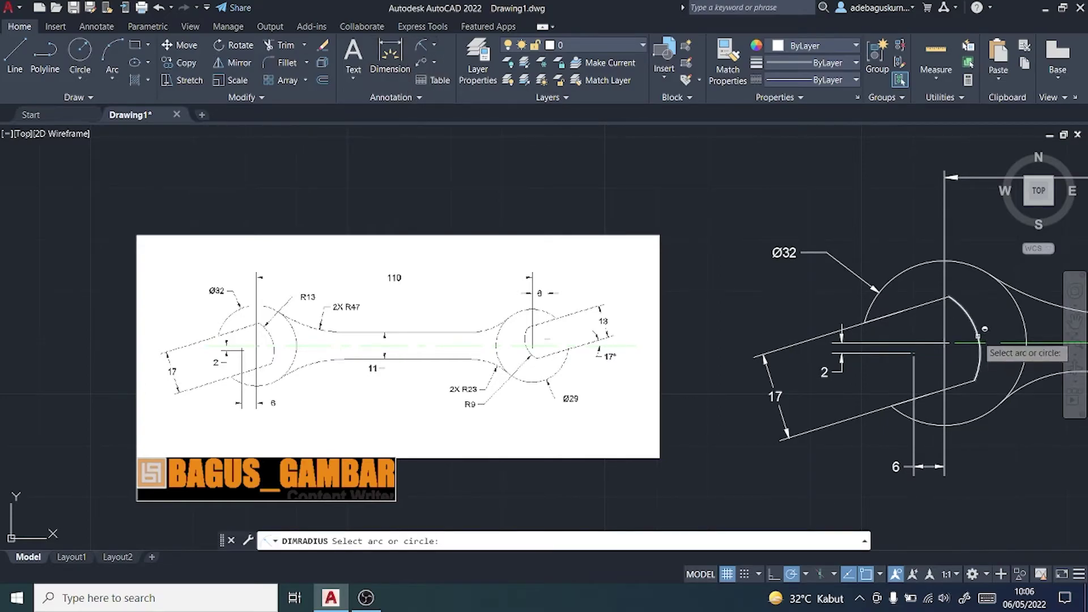
click(972, 322)
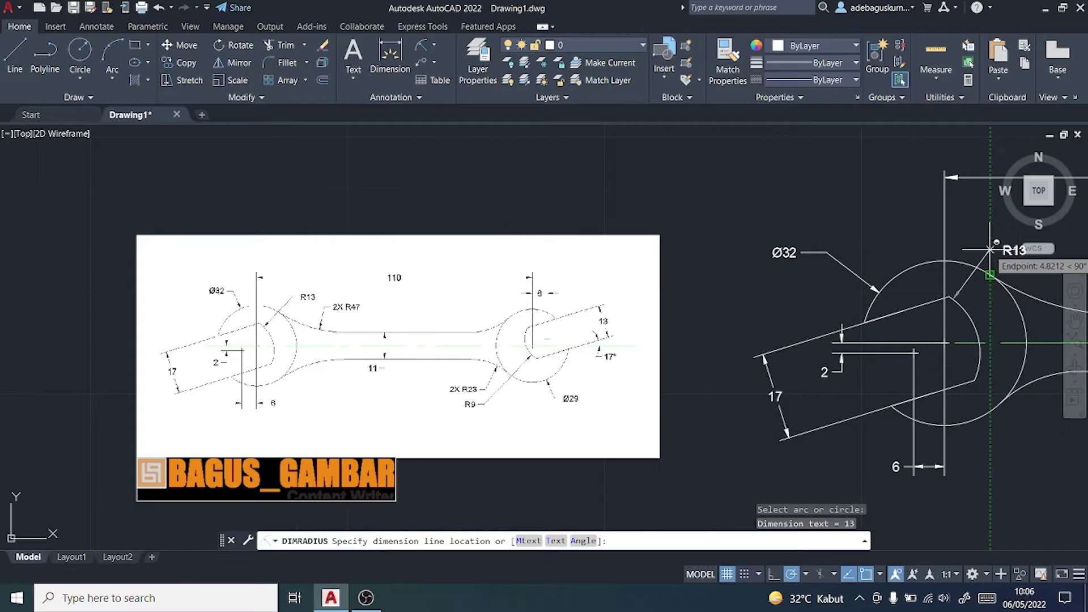
click(991, 249)
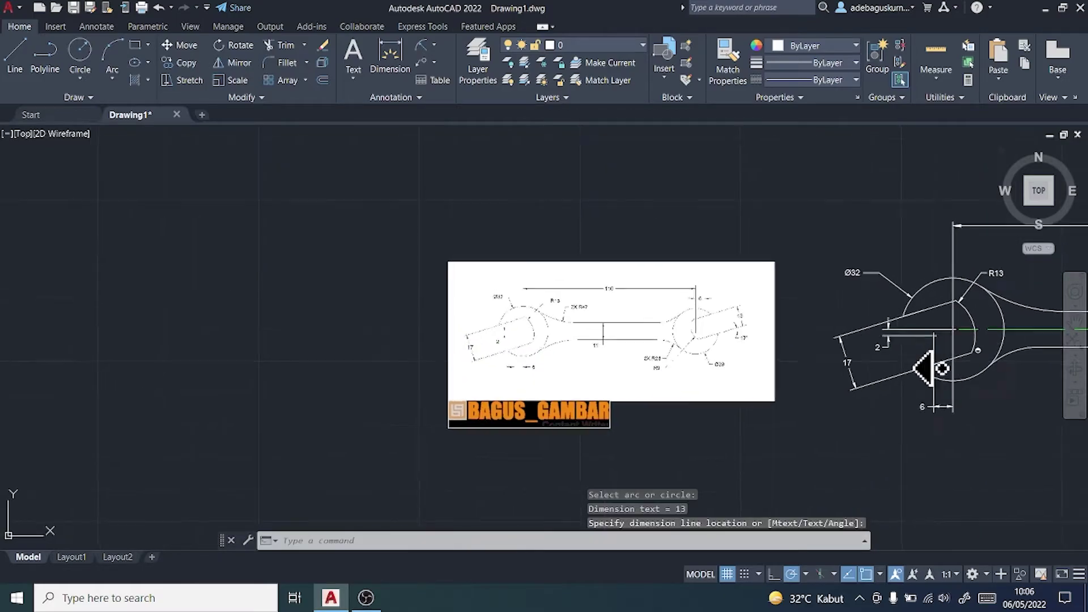
scroll(935, 365, down, 3)
scroll(440, 348, up, 2)
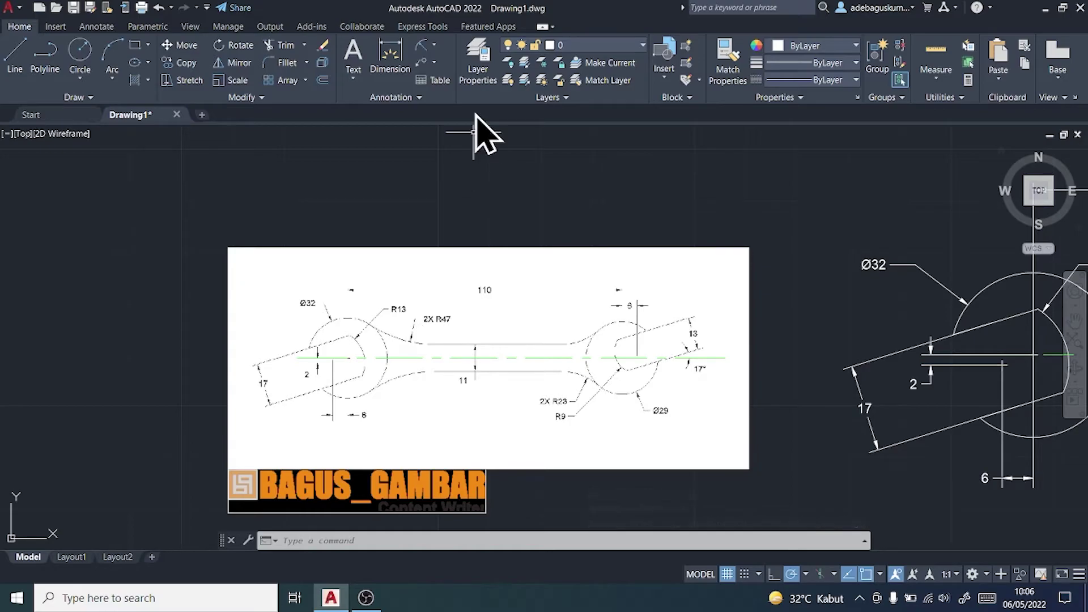
- Dimension the R47 fillet arc on the shank and open its label for editing
click(421, 47)
scroll(853, 352, down, 2)
scroll(848, 361, down, 2)
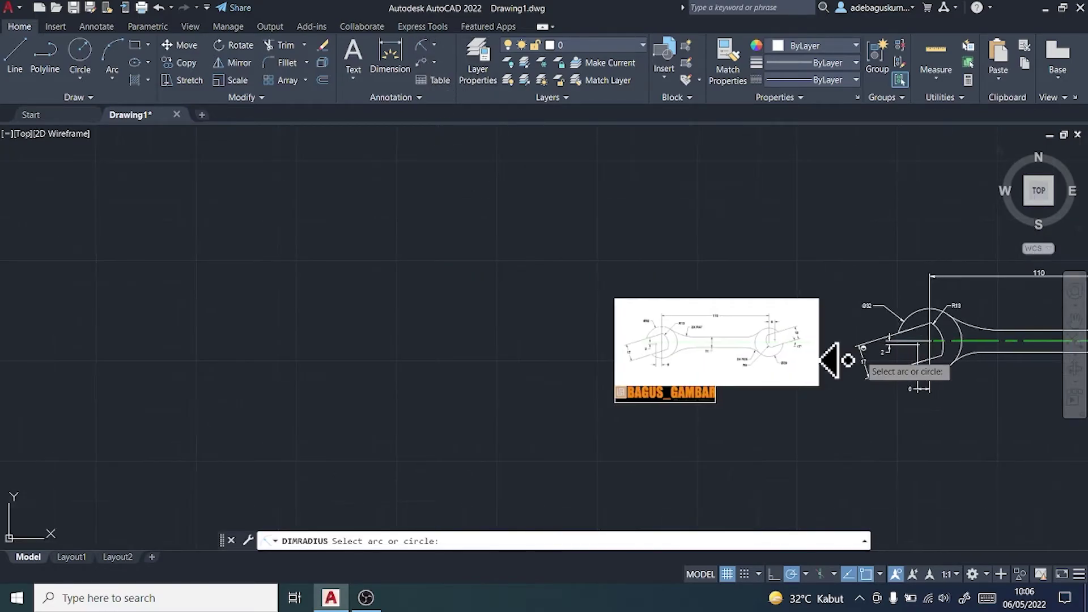
middle_drag(863, 348, 834, 370)
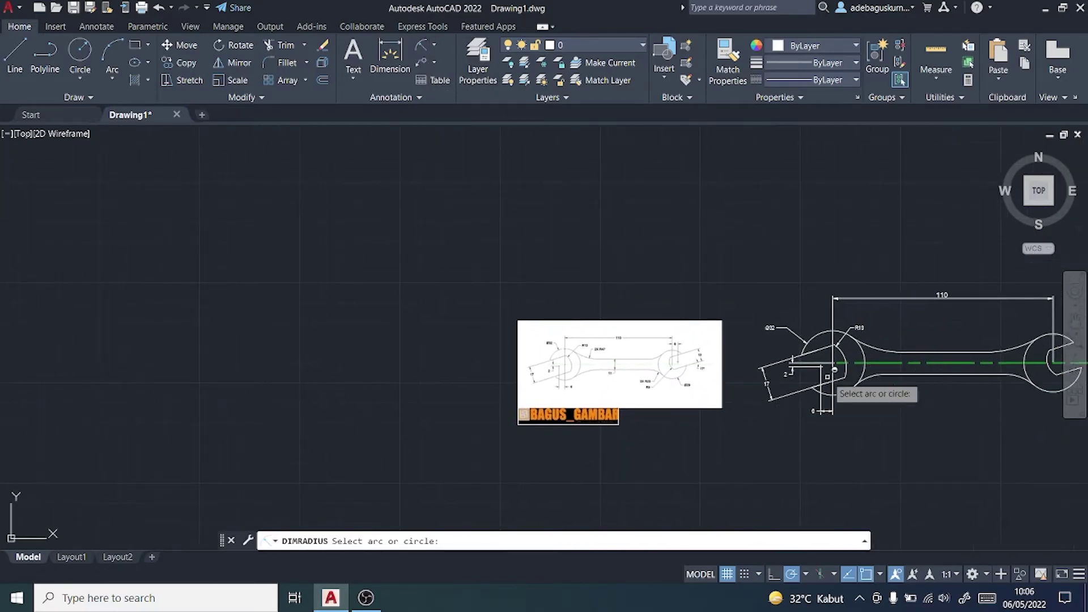
click(889, 343)
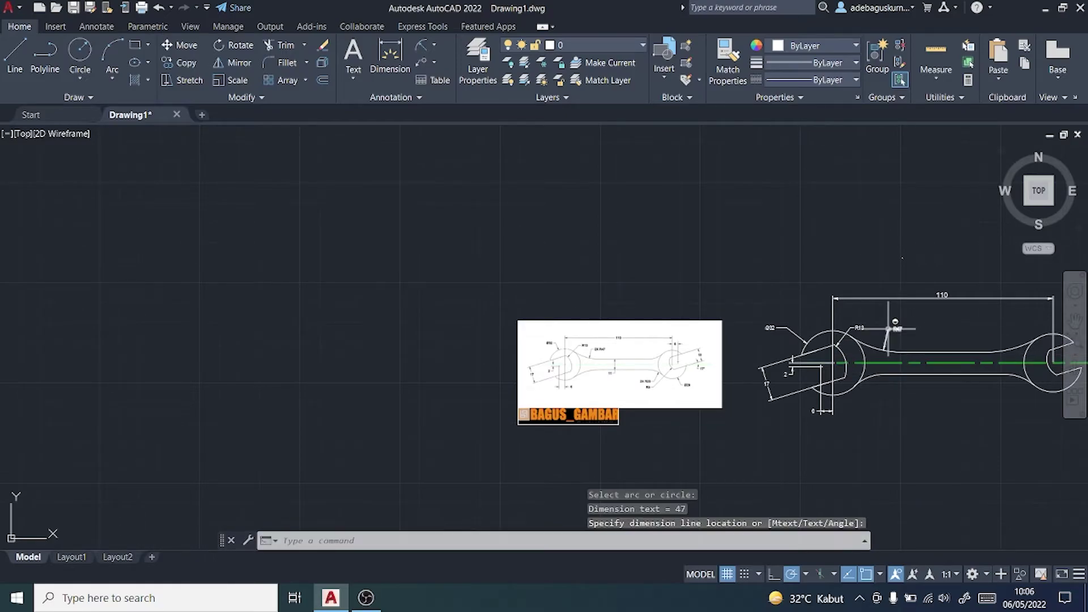
scroll(888, 329, up, 4)
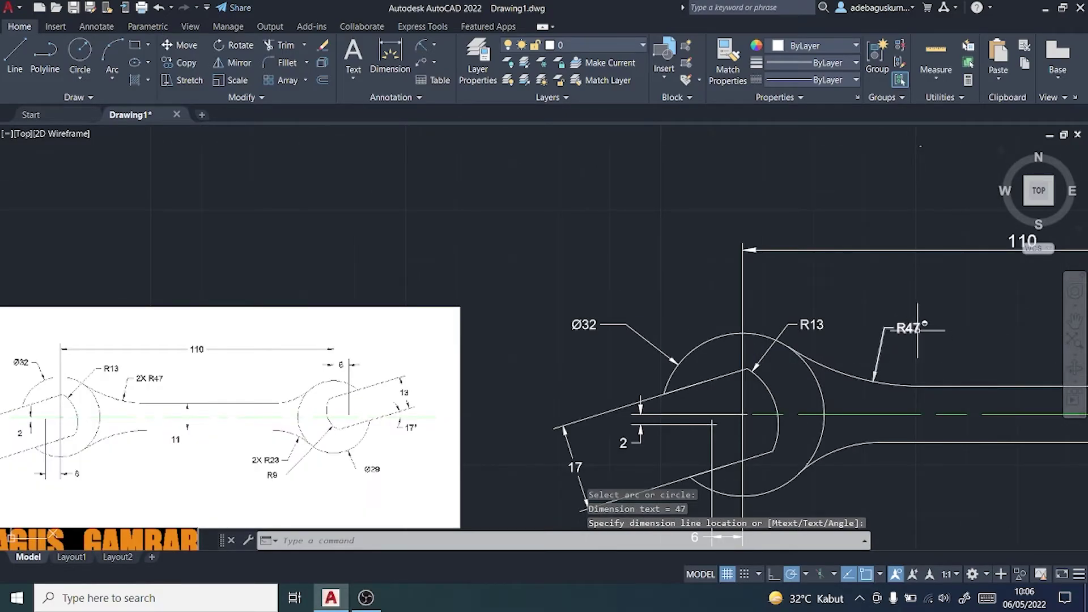
scroll(917, 330, up, 2)
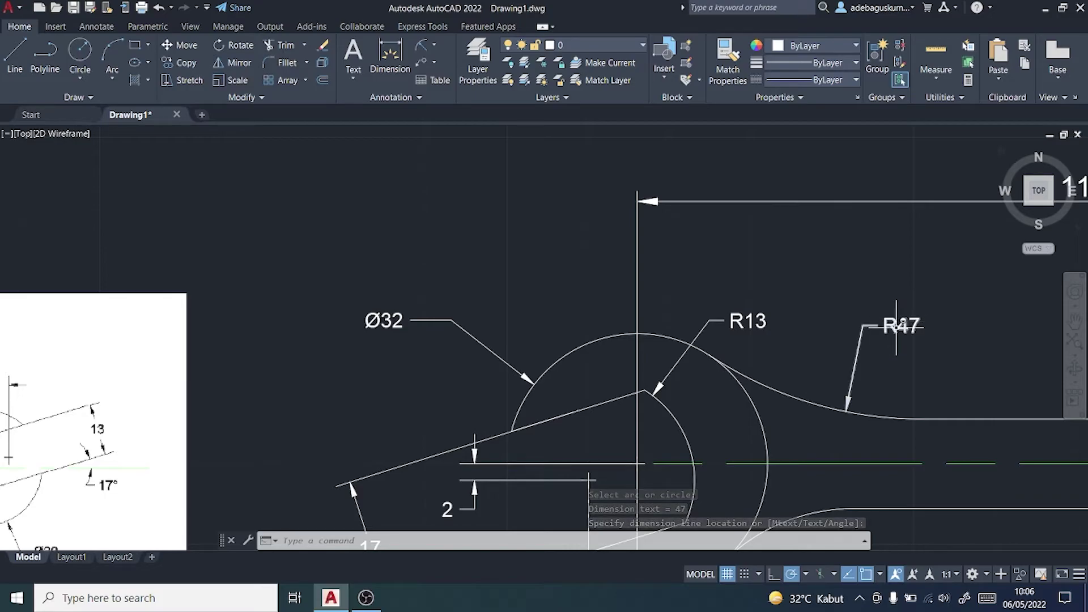
key(Escape)
double_click(891, 327)
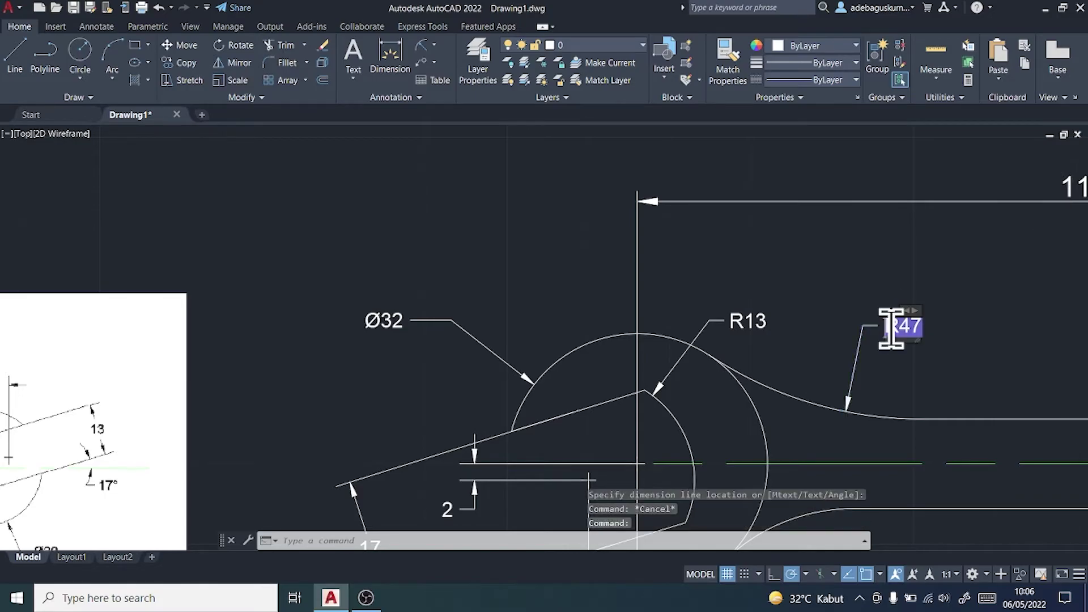
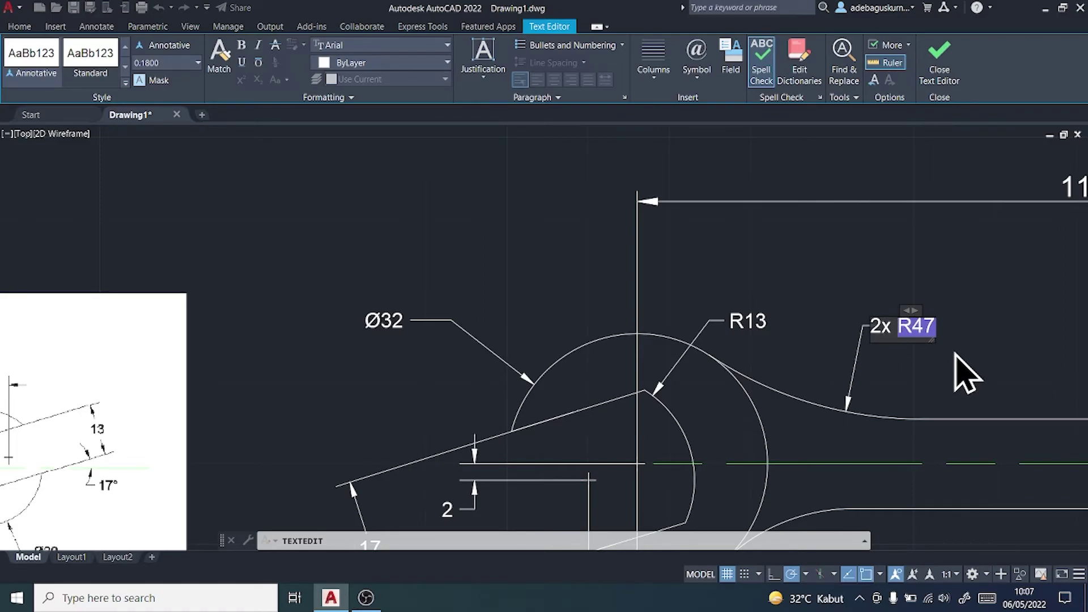
- Finish editing the 2 x R47 fillet label and compare the drawing with the reference
scroll(955, 354, up, 4)
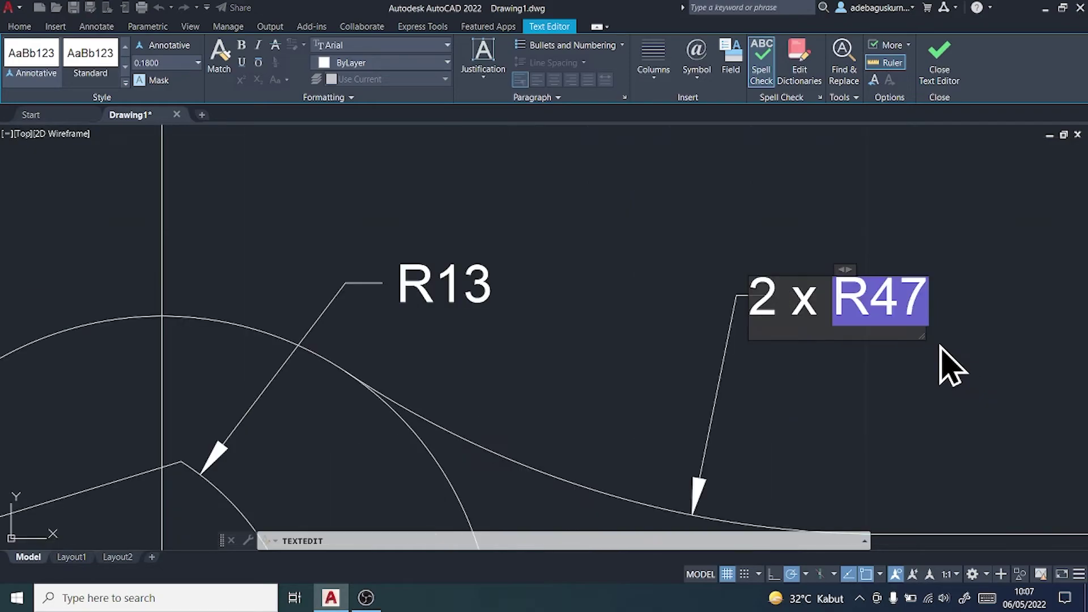
scroll(940, 348, down, 4)
scroll(940, 360, down, 5)
click(905, 235)
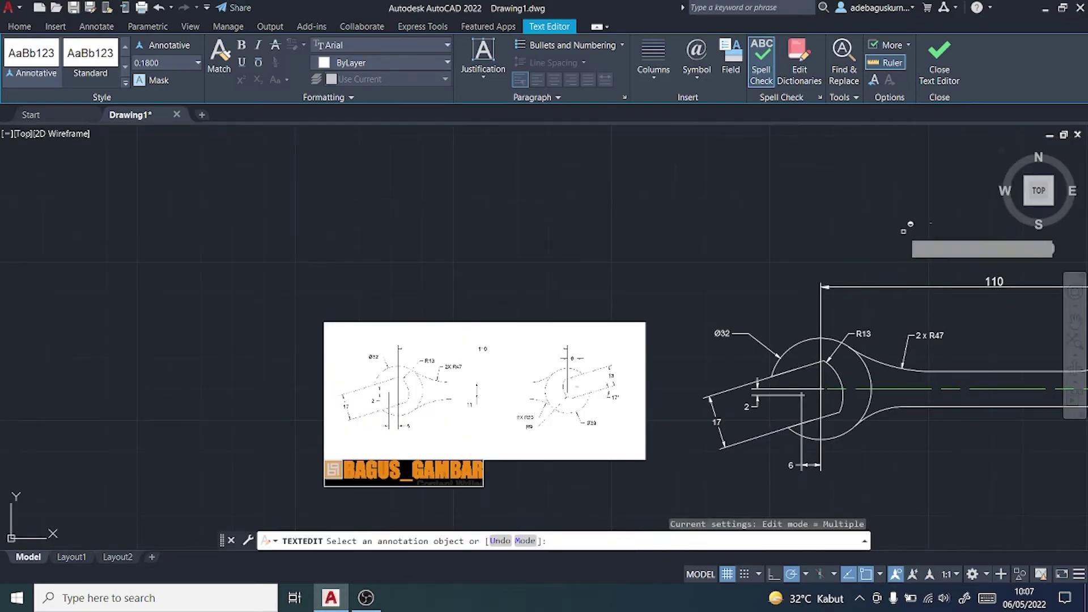
scroll(939, 342, down, 4)
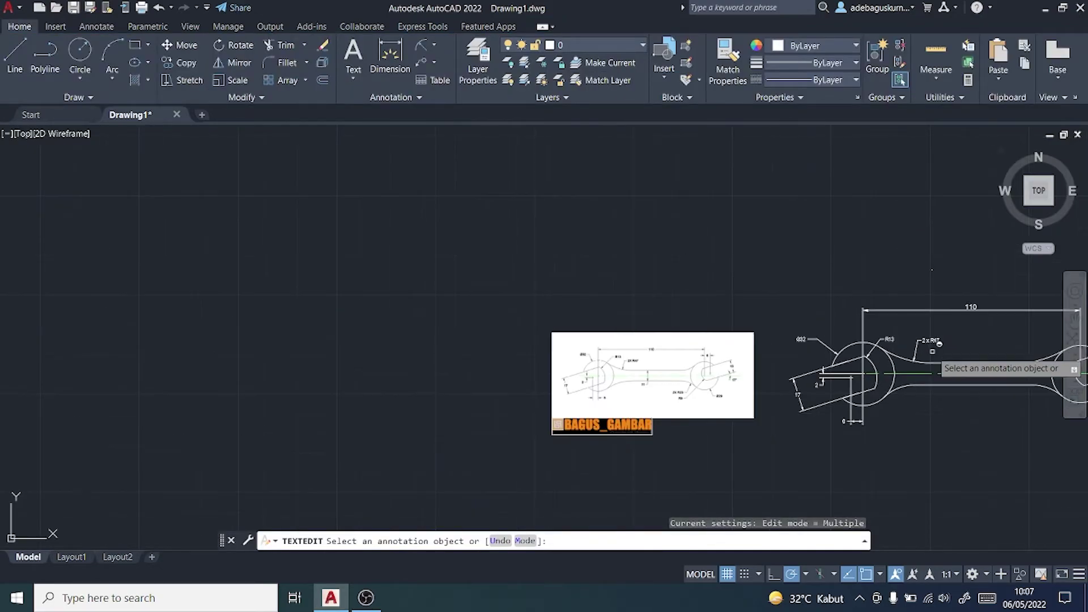
scroll(939, 344, up, 6)
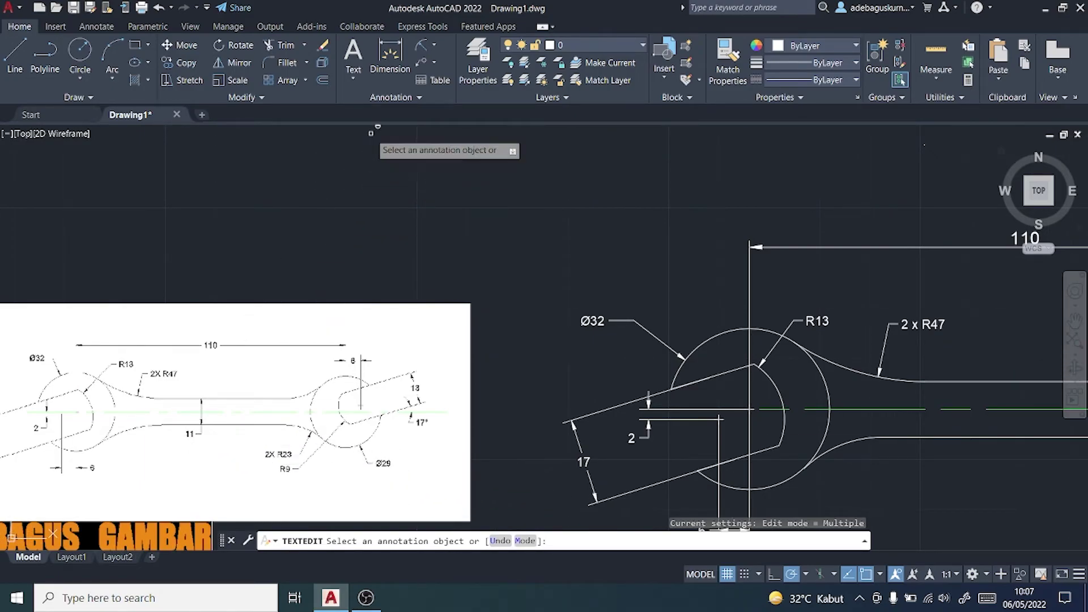
click(434, 45)
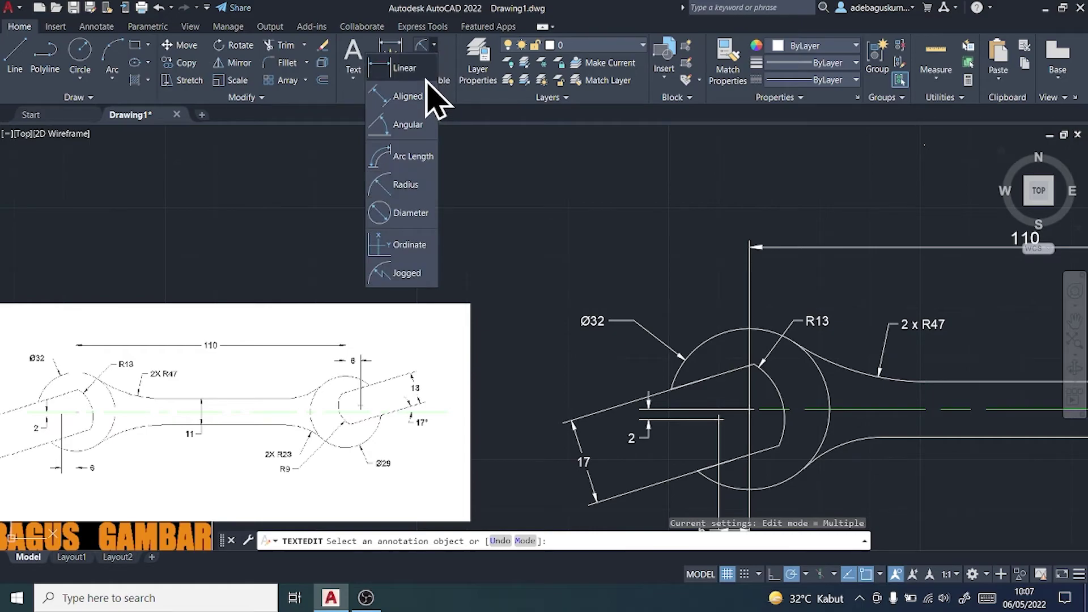
- Dimension the handle width with an 11 linear dimension between its top and bottom edges
click(400, 139)
scroll(883, 432, down, 2)
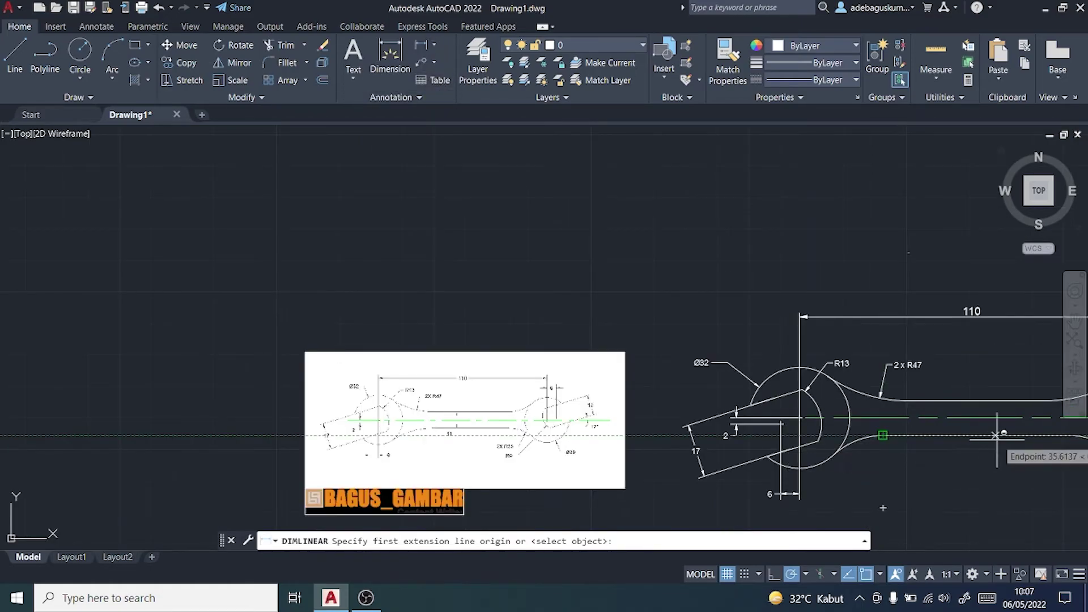
scroll(1023, 435, down, 3)
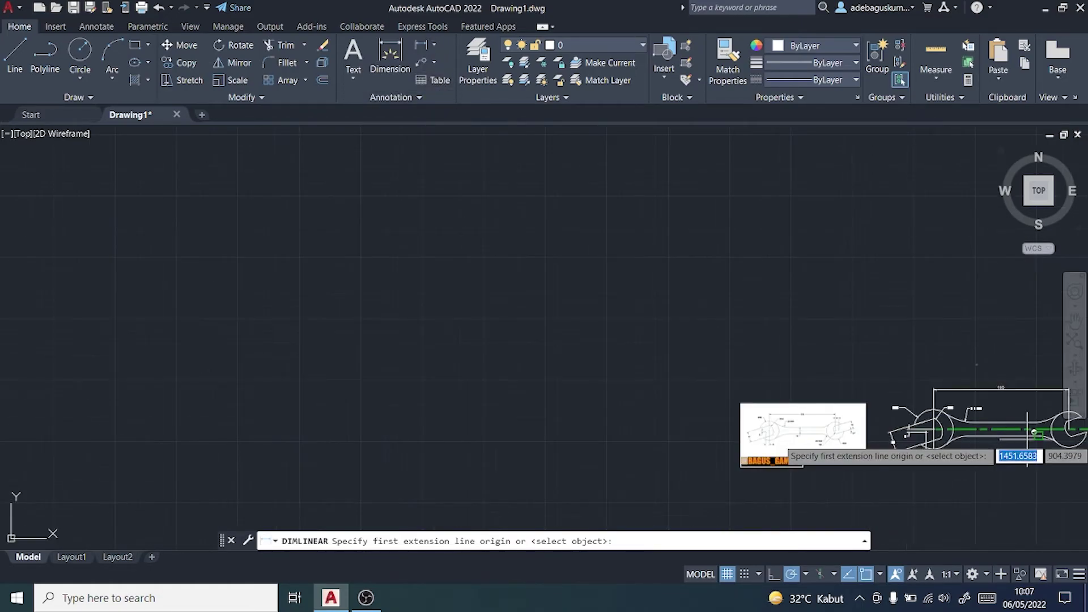
click(1002, 432)
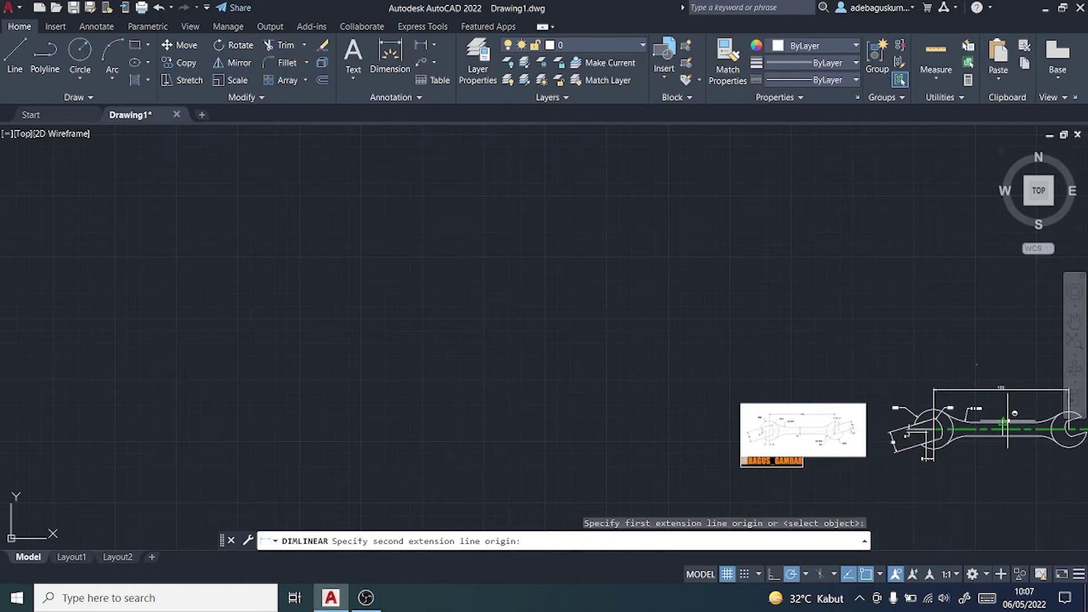
click(1005, 423)
scroll(1008, 424, up, 3)
scroll(1004, 431, up, 3)
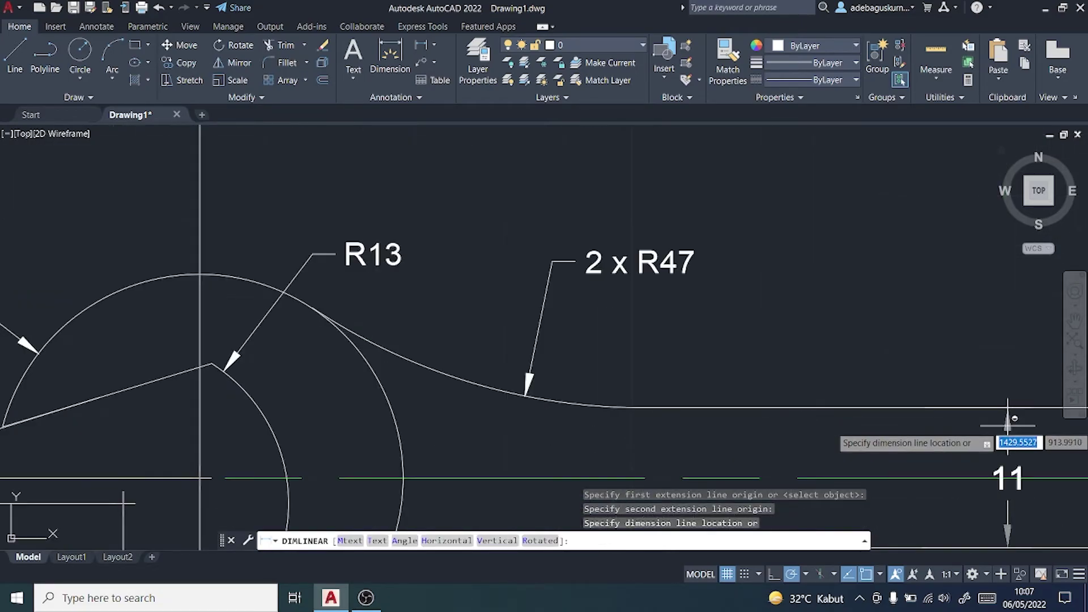
click(999, 438)
scroll(992, 454, down, 3)
scroll(993, 468, down, 2)
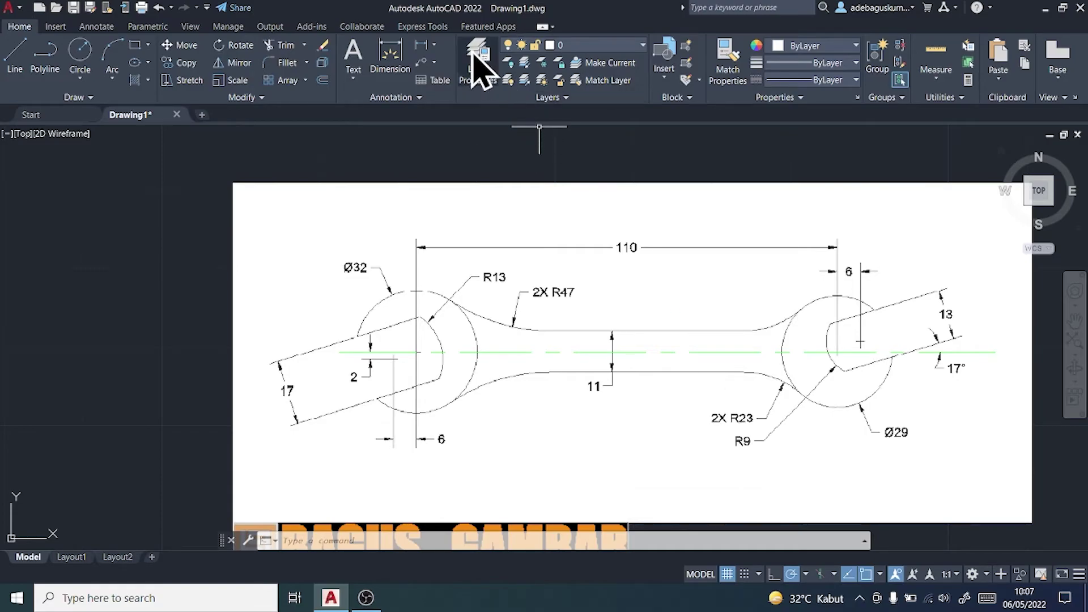
- Place an R23 radius dimension below the lower fillet near the right head
click(434, 45)
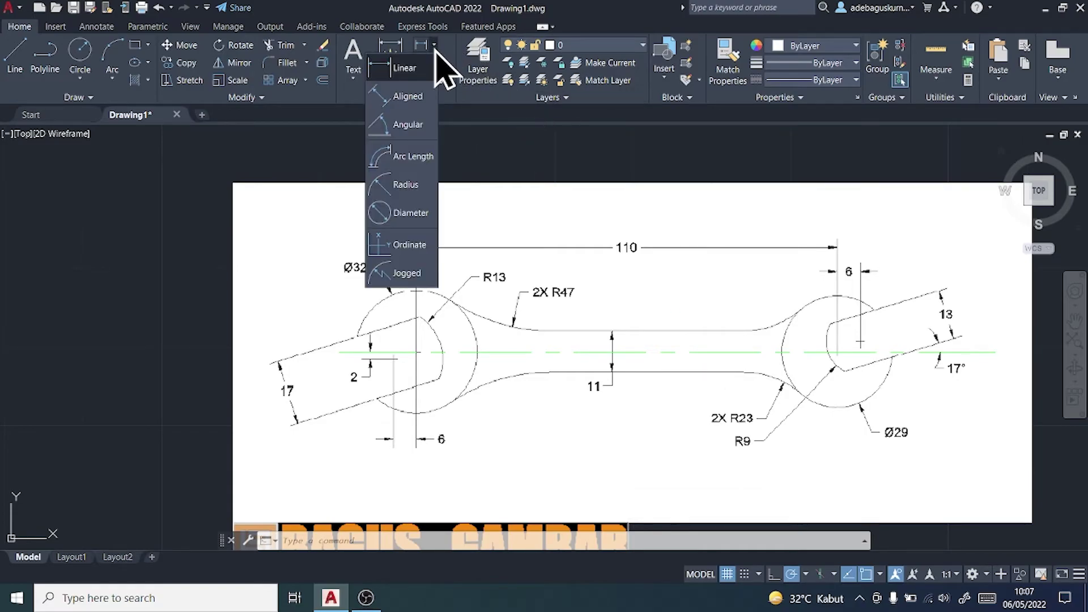
click(406, 210)
middle_drag(914, 392, 649, 380)
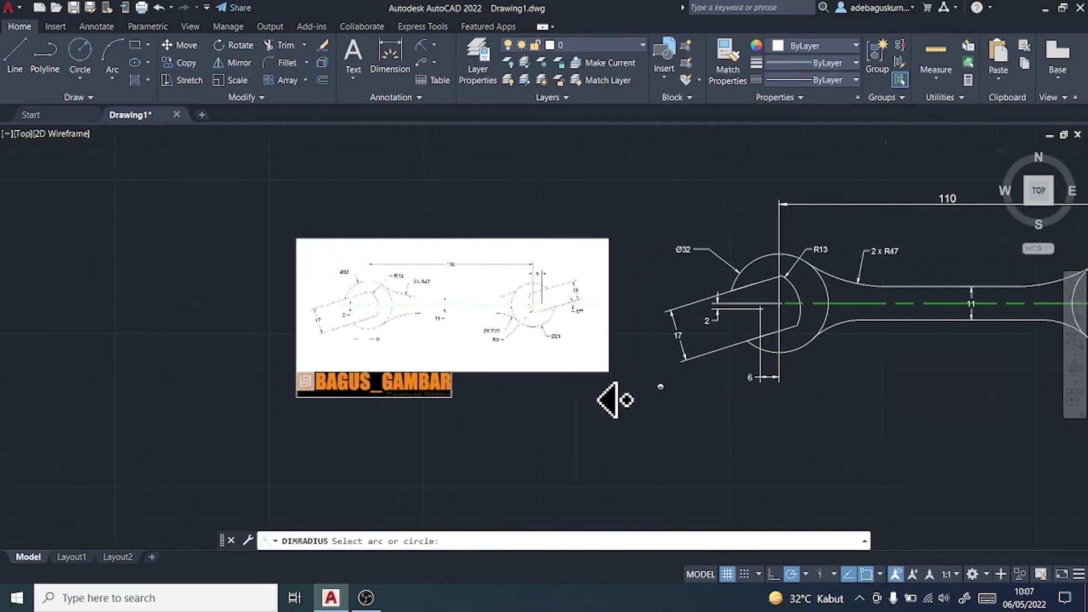
click(569, 326)
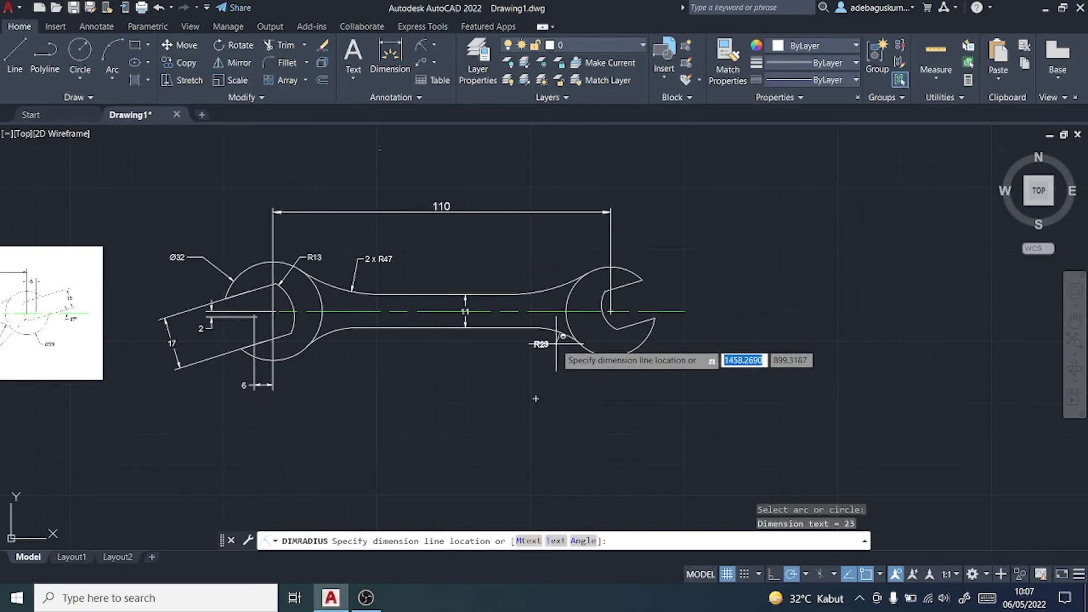
click(551, 347)
scroll(551, 347, up, 3)
scroll(551, 347, up, 3)
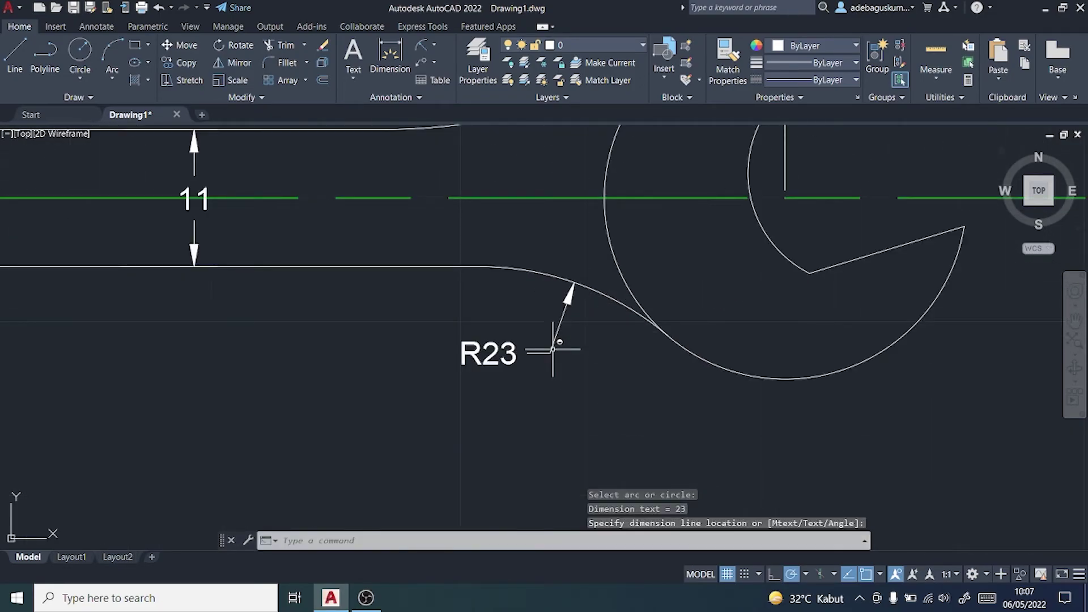
scroll(552, 350, up, 2)
scroll(555, 348, up, 2)
- Edit the R23 label text to read 2 x R23
click(555, 348)
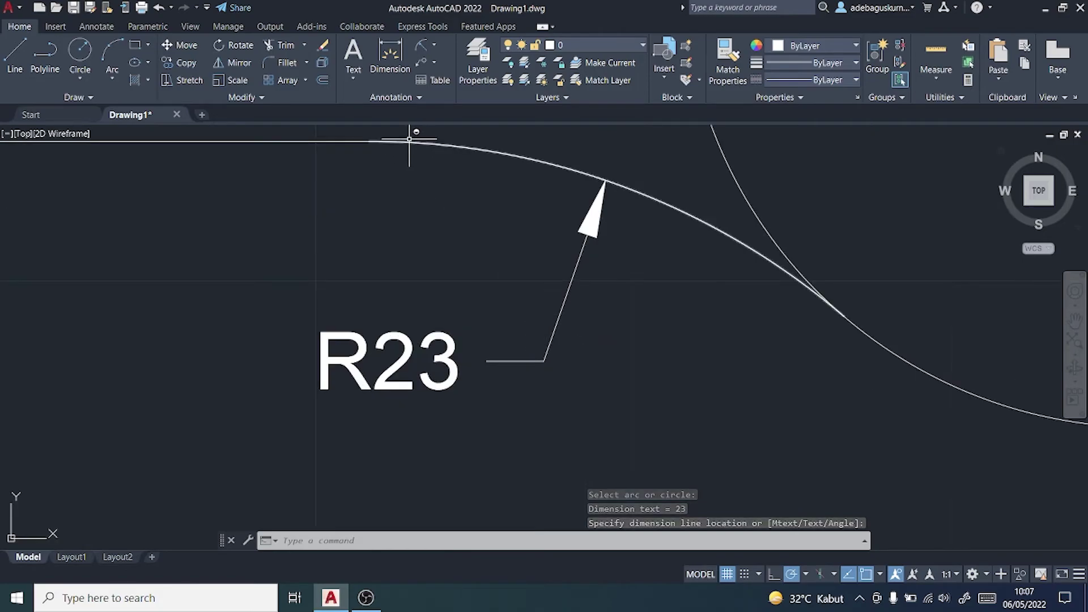
double_click(386, 346)
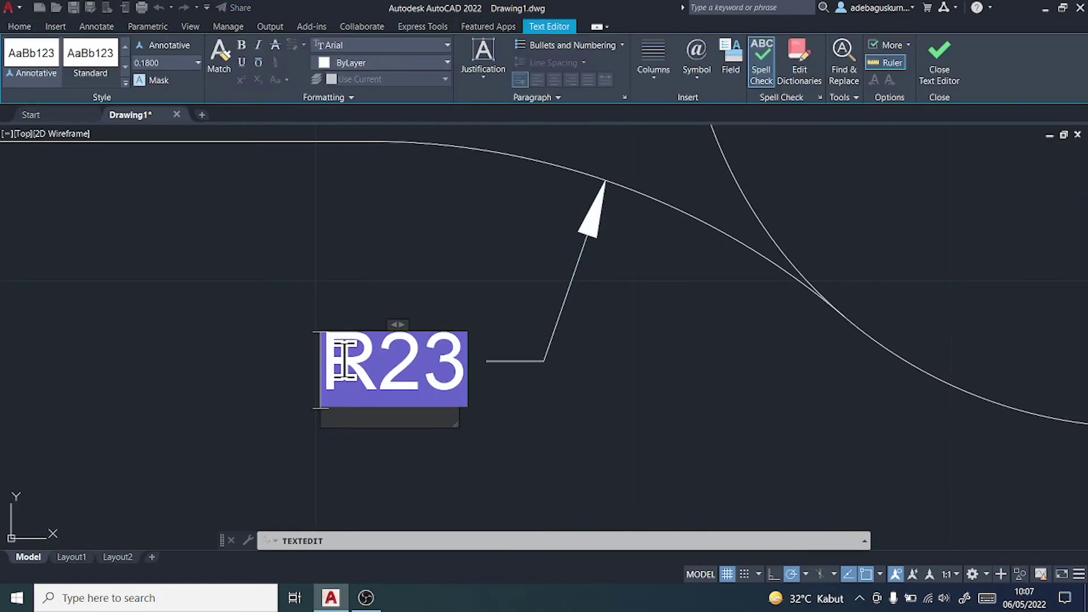
text(2 x)
key(ctrl+Return)
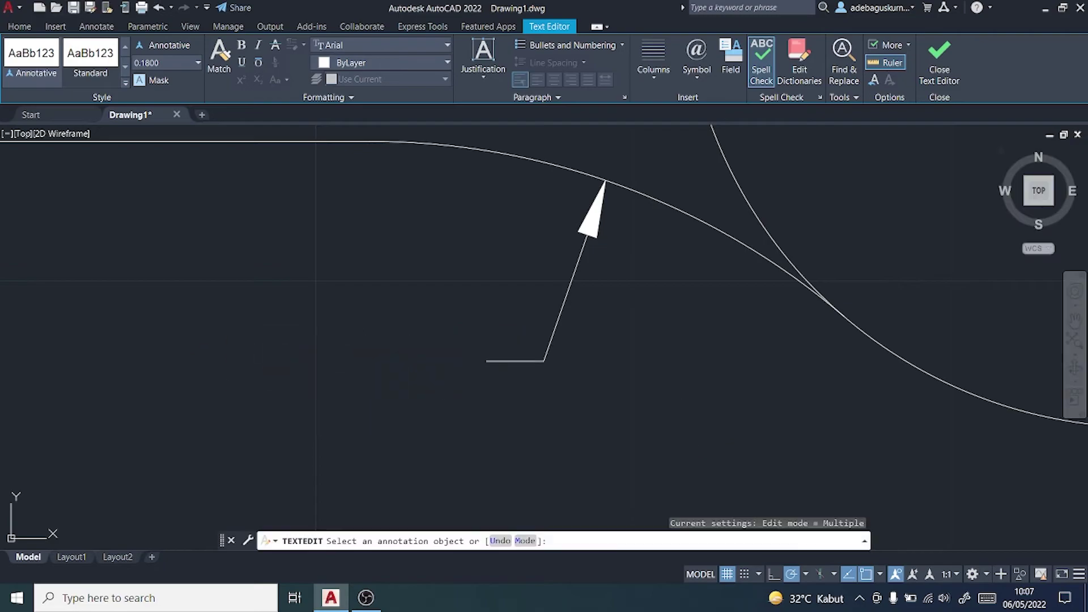
scroll(604, 387, down, 2)
scroll(604, 387, down, 7)
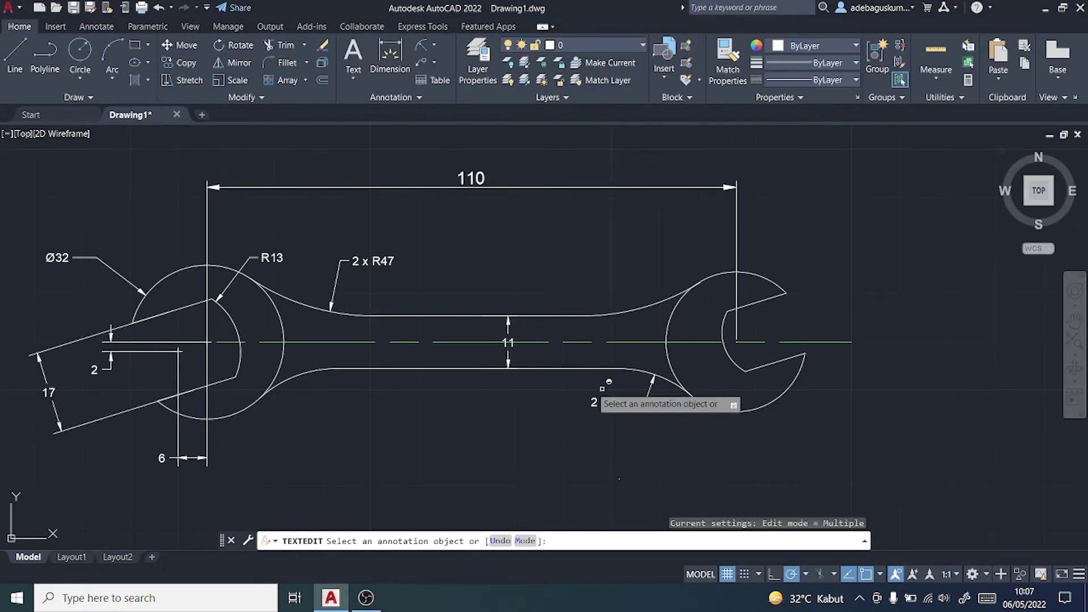
scroll(410, 371, down, 4)
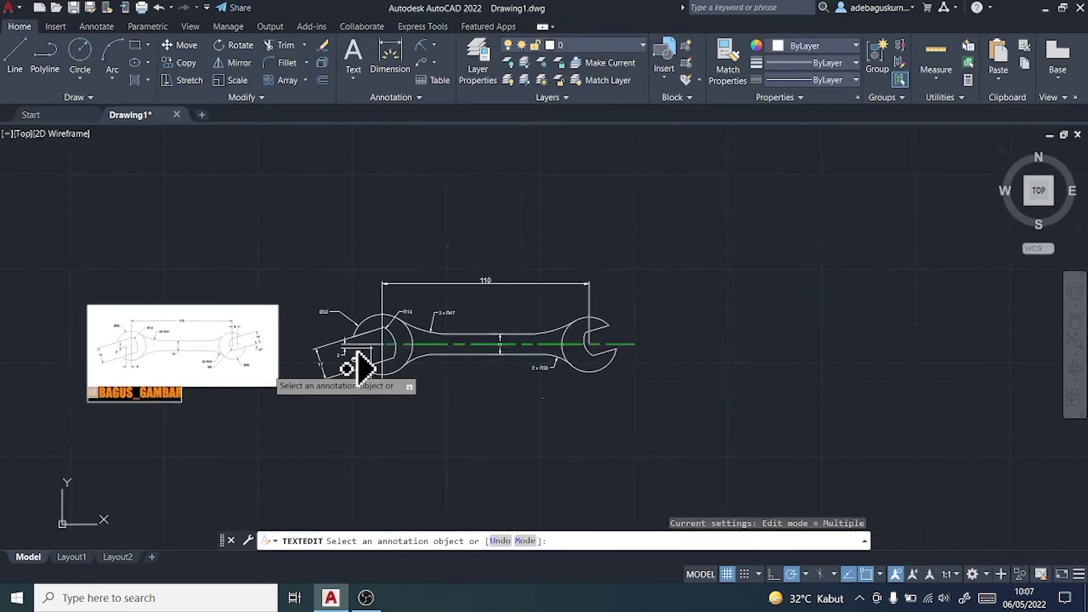
scroll(219, 356, up, 2)
scroll(201, 347, up, 3)
scroll(209, 340, up, 2)
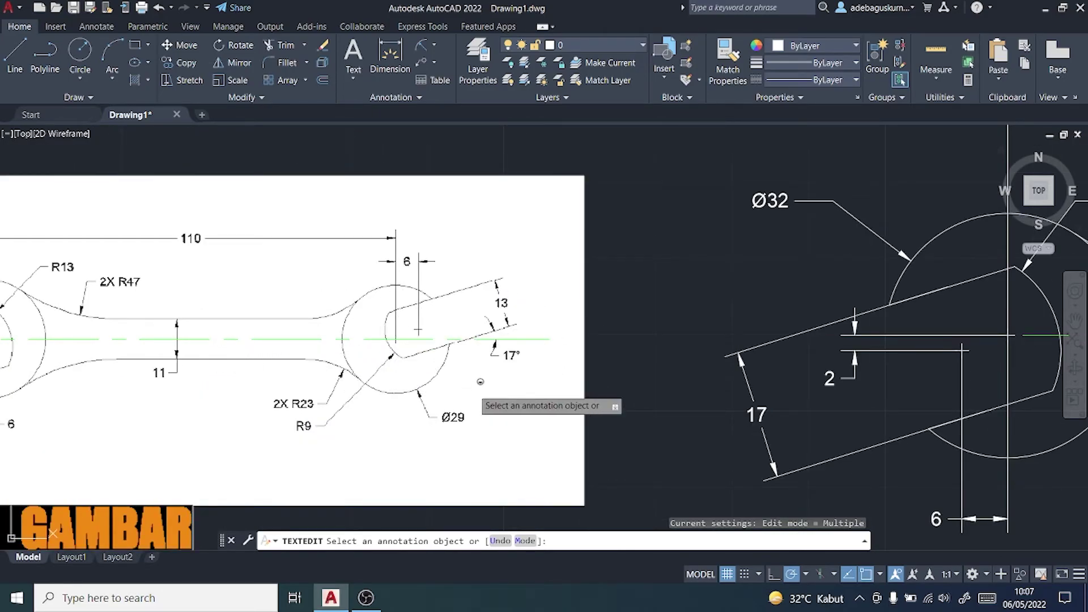
scroll(479, 385, down, 3)
scroll(510, 383, down, 3)
scroll(657, 380, up, 5)
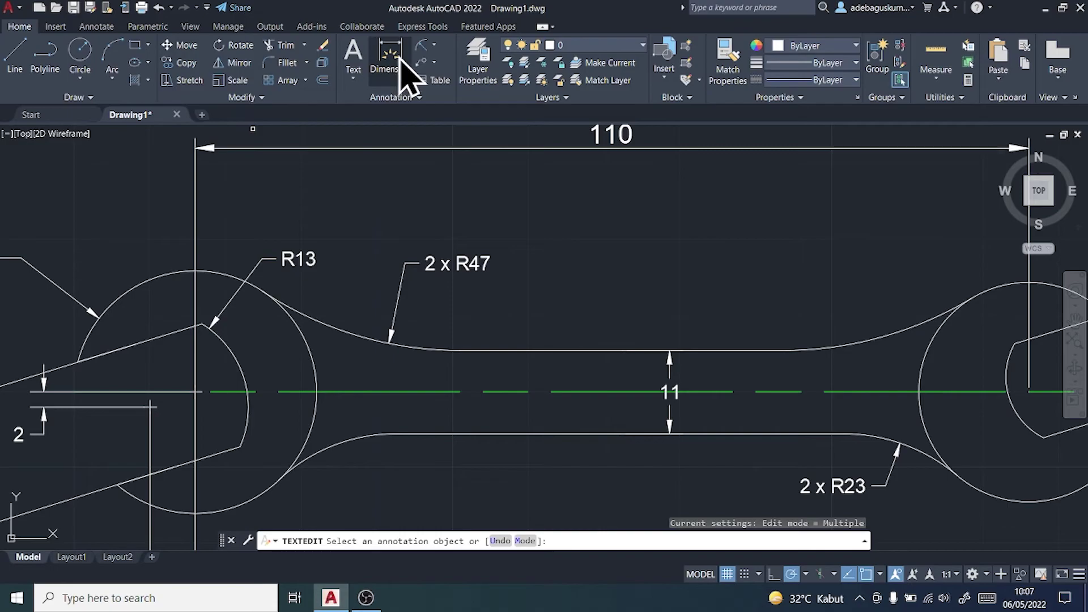
- Place a Ø29 diameter dimension above the right head circle, then undo the last change
click(422, 46)
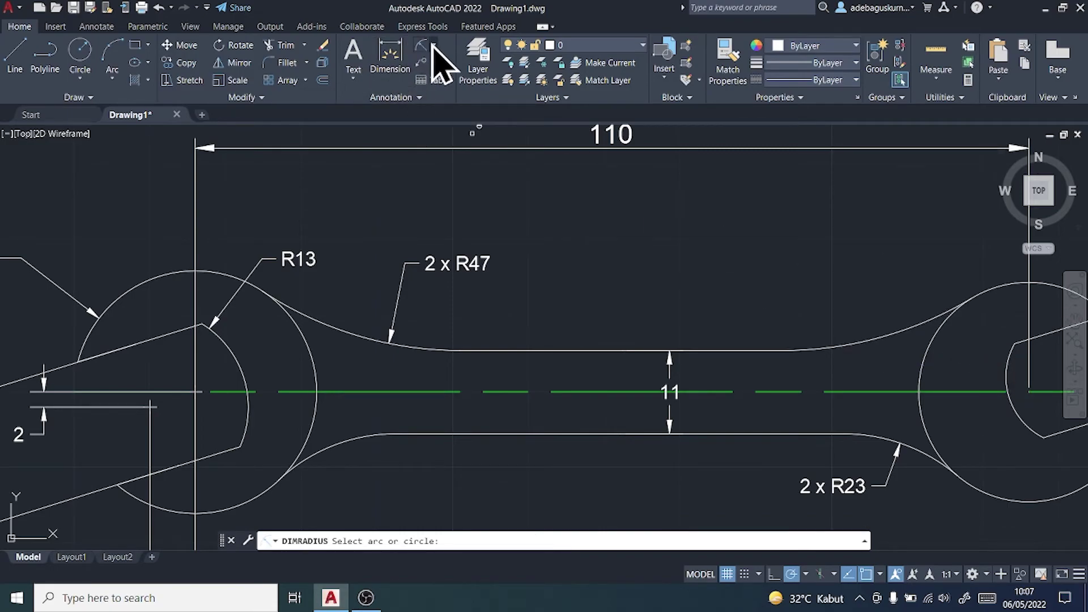
click(434, 45)
click(396, 221)
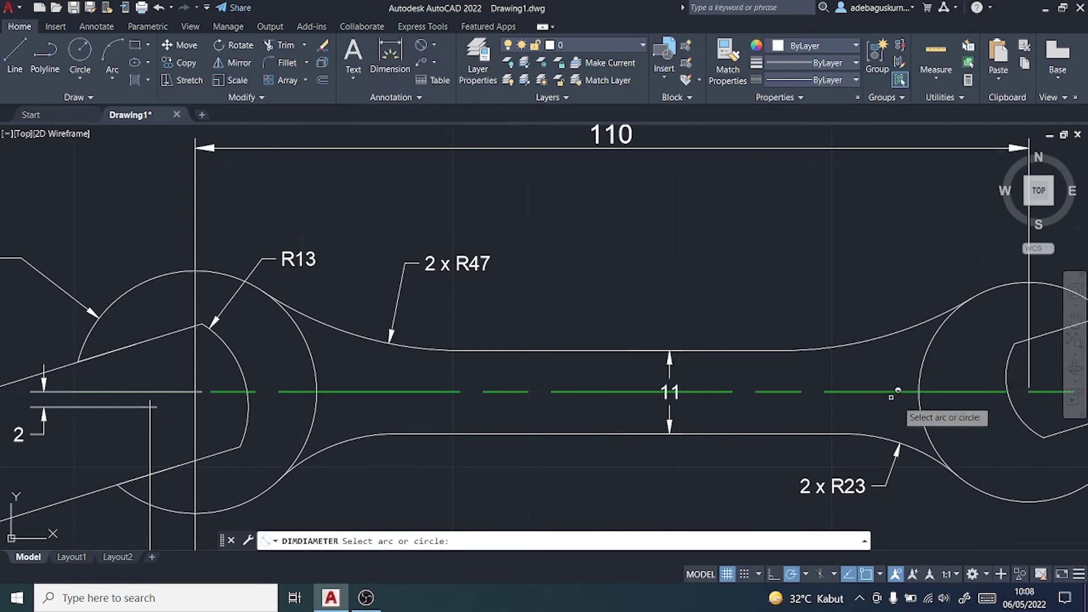
click(993, 292)
click(924, 231)
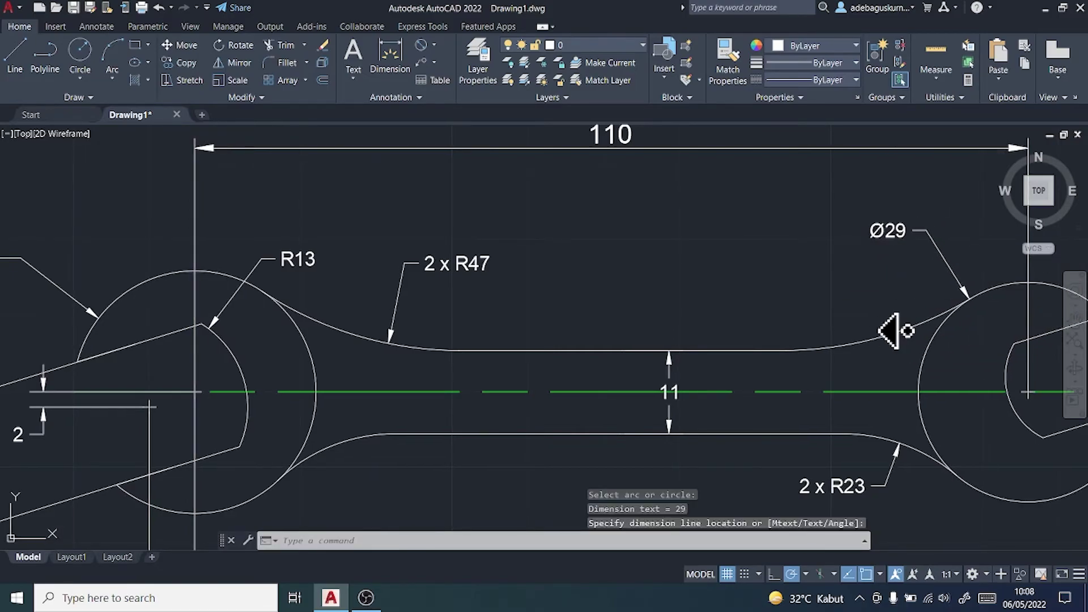
middle_drag(893, 332, 671, 277)
scroll(367, 269, down, 3)
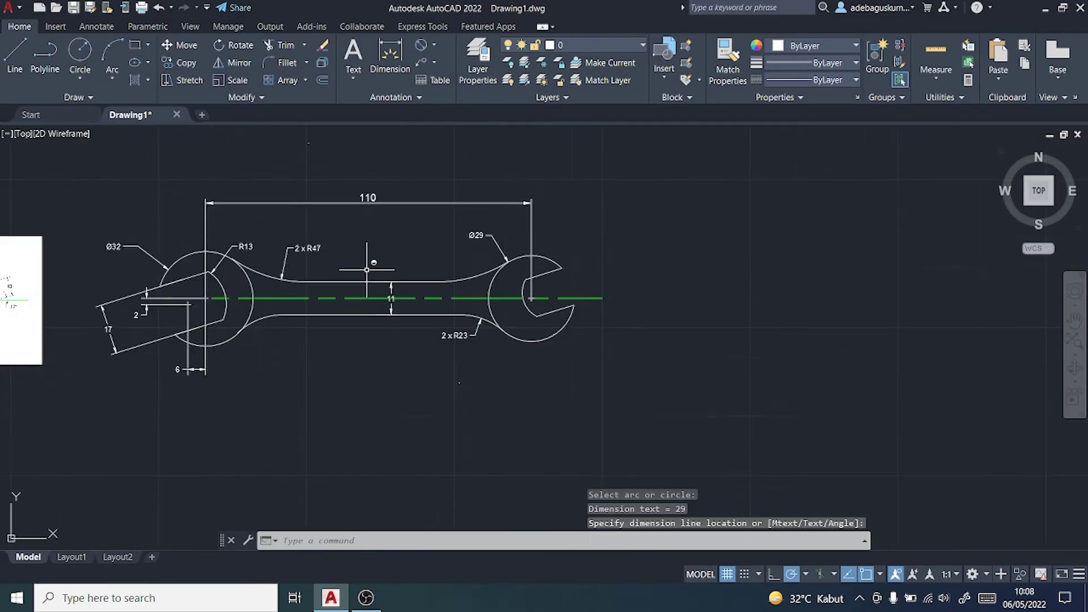
scroll(367, 269, up, 2)
key(ctrl+z)
key(ctrl+z)
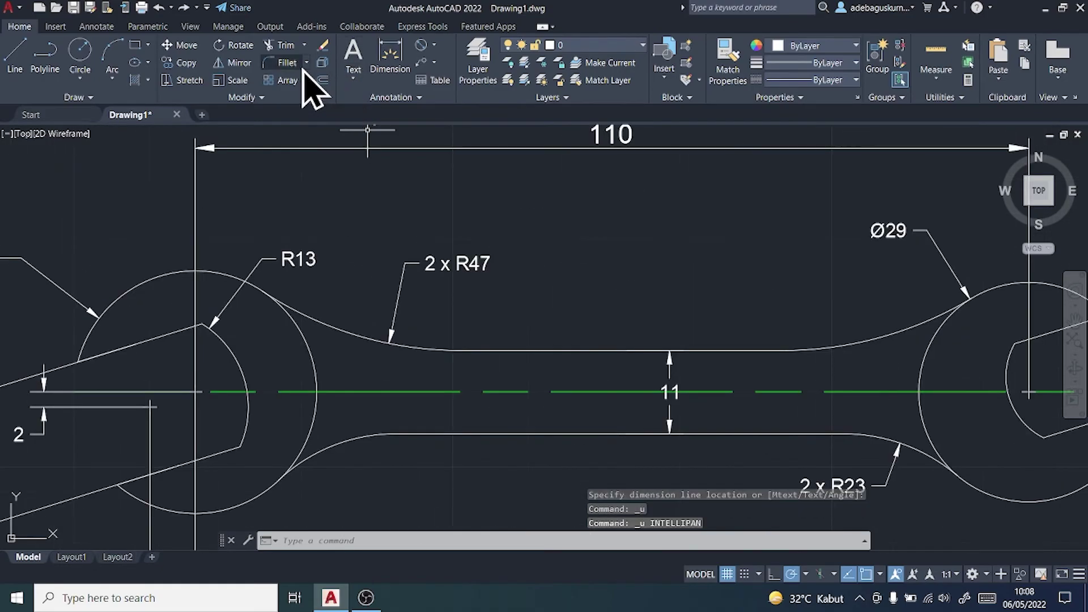
- Place a trial R15 radius dimension on the right jaw arc, then undo it
click(303, 64)
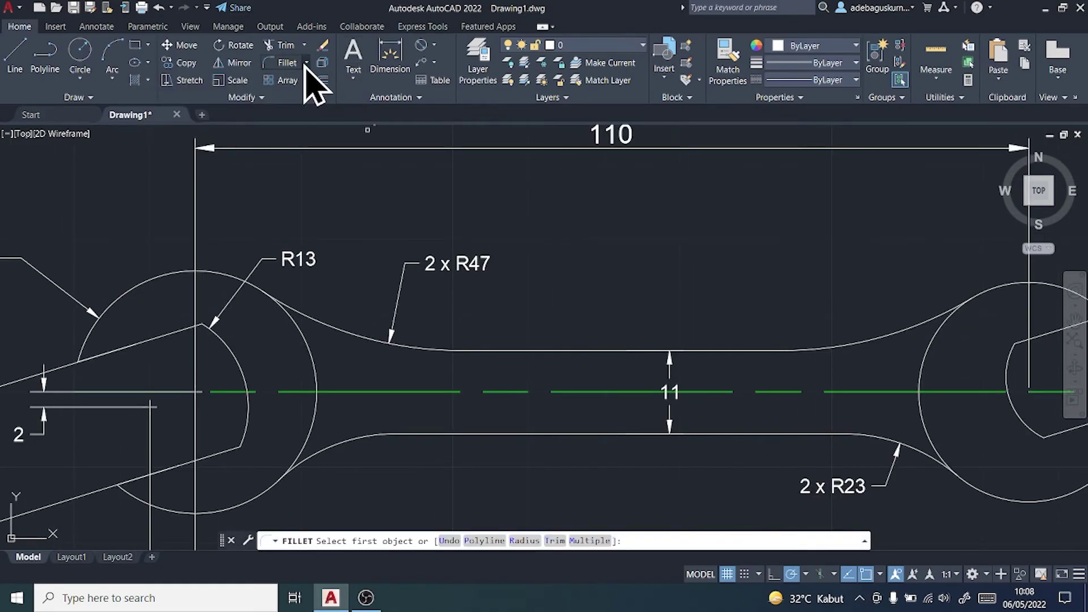
click(434, 45)
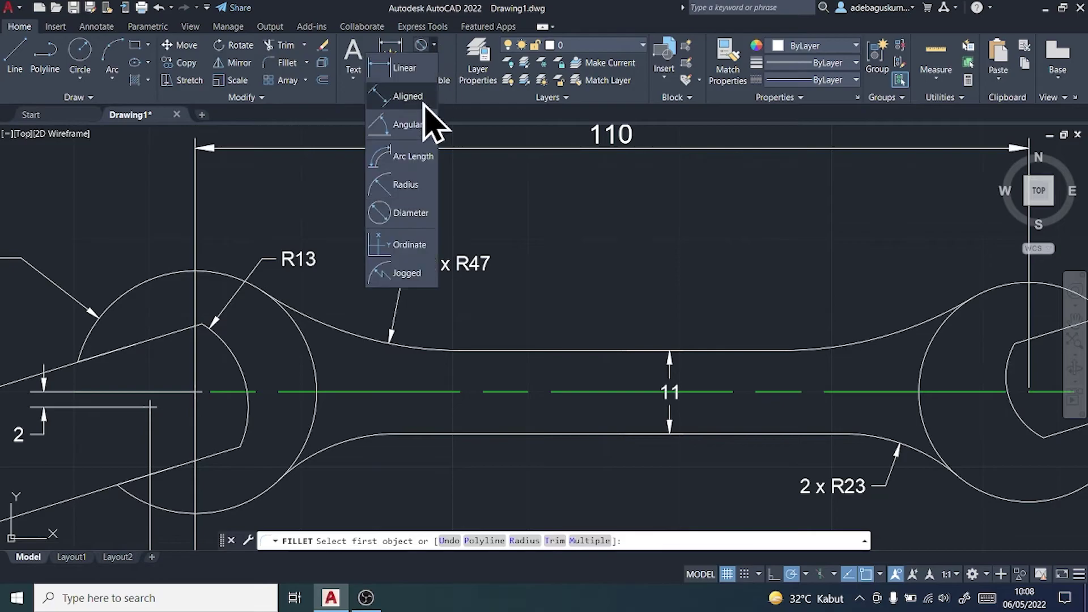
click(403, 187)
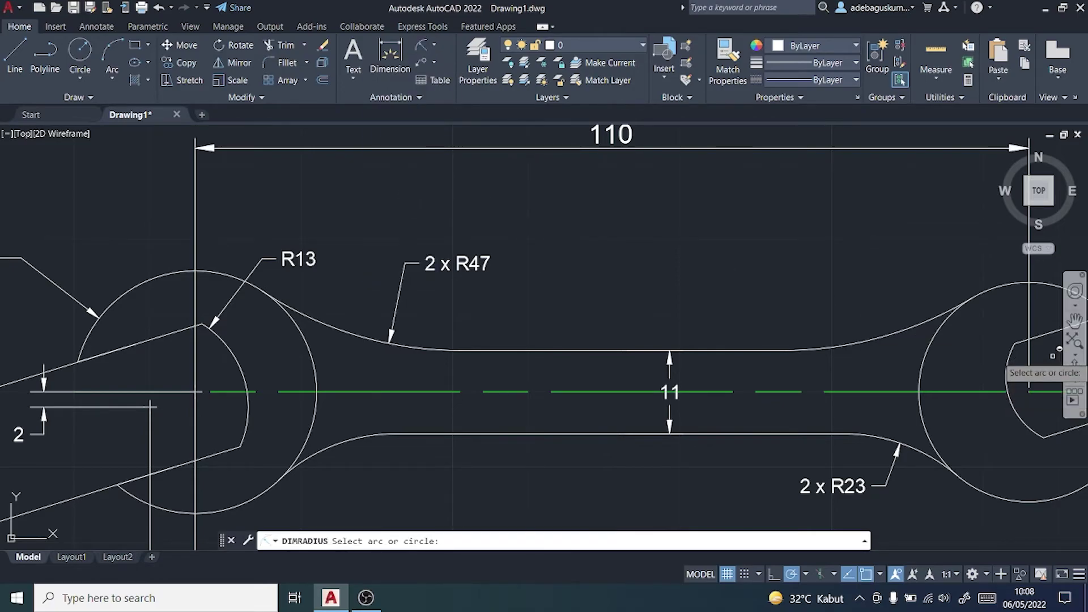
click(986, 493)
click(942, 526)
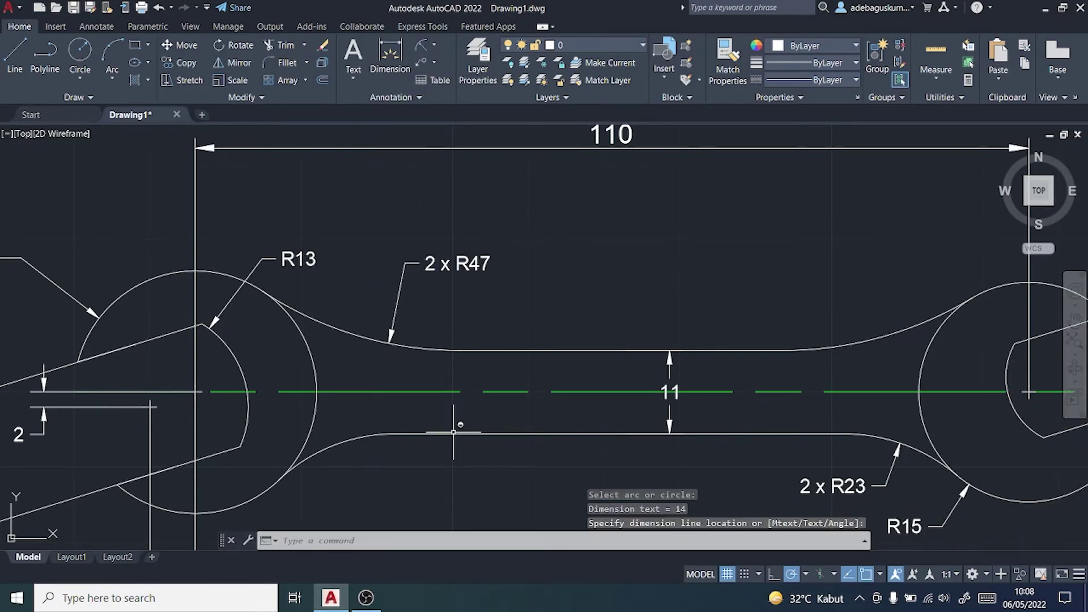
scroll(280, 408, up, 5)
scroll(279, 408, down, 9)
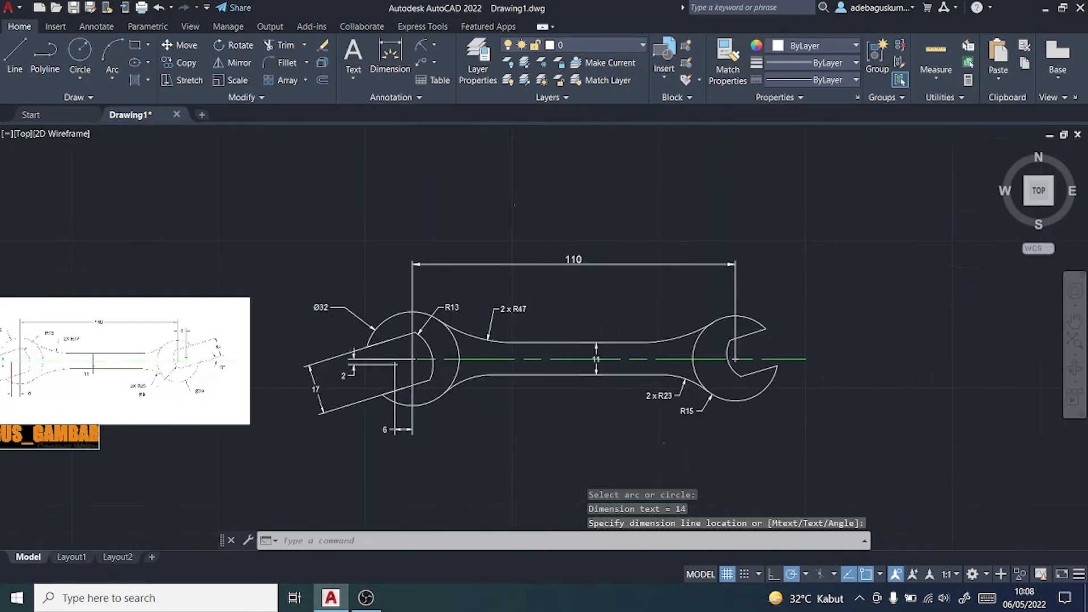
scroll(210, 401, up, 4)
middle_drag(131, 389, 191, 384)
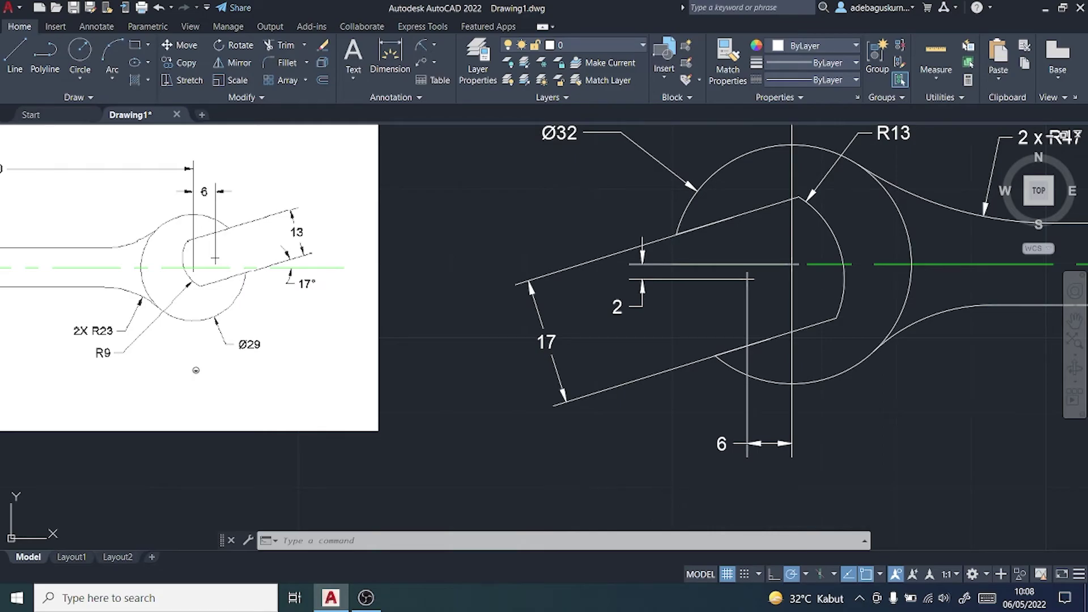
scroll(499, 412, down, 3)
scroll(870, 457, down, 2)
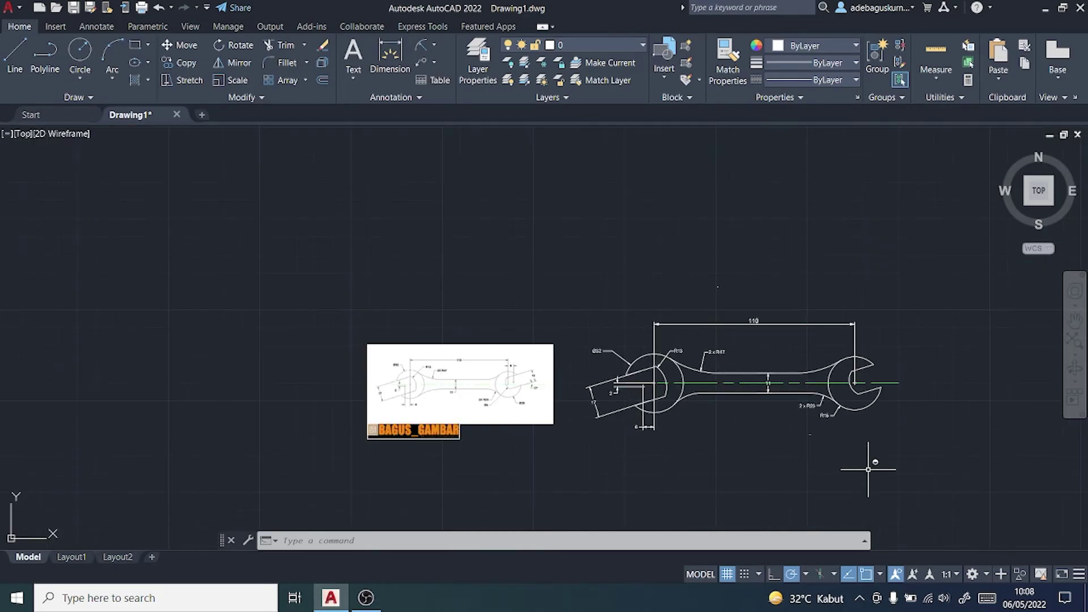
scroll(822, 442, up, 5)
key(ctrl+z)
key(ctrl+z)
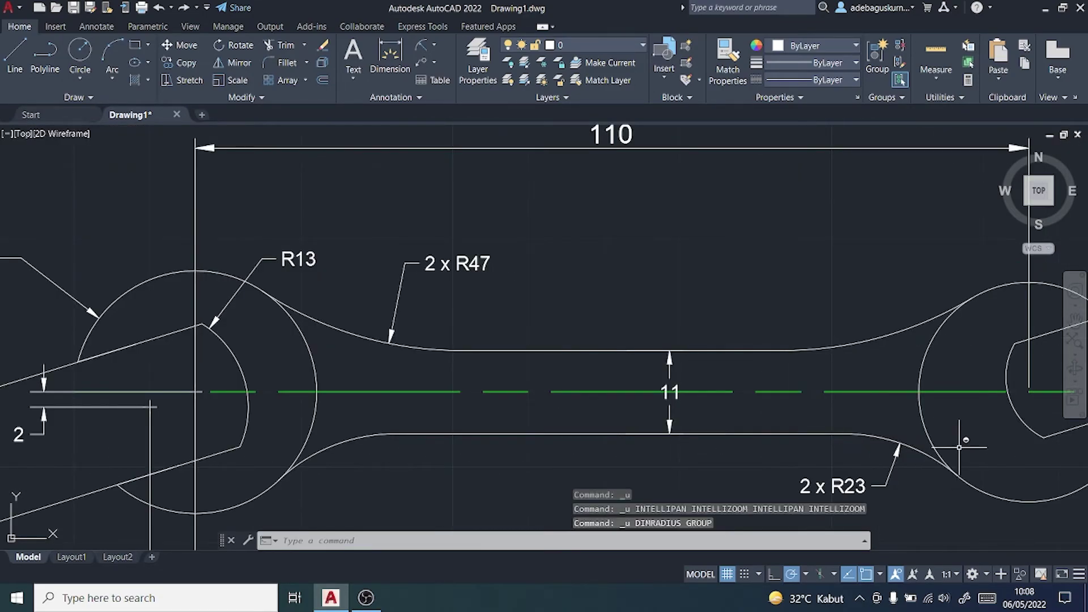
scroll(949, 479, down, 2)
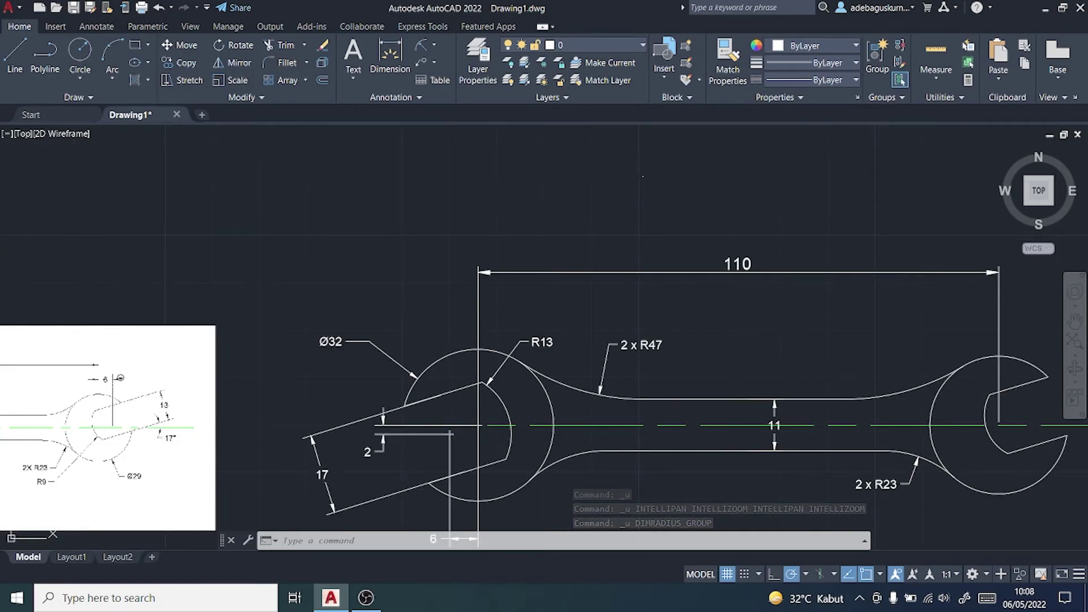
- Add a 6 linear dimension above the right jaw from the circle centre to the jaw
click(434, 46)
click(445, 71)
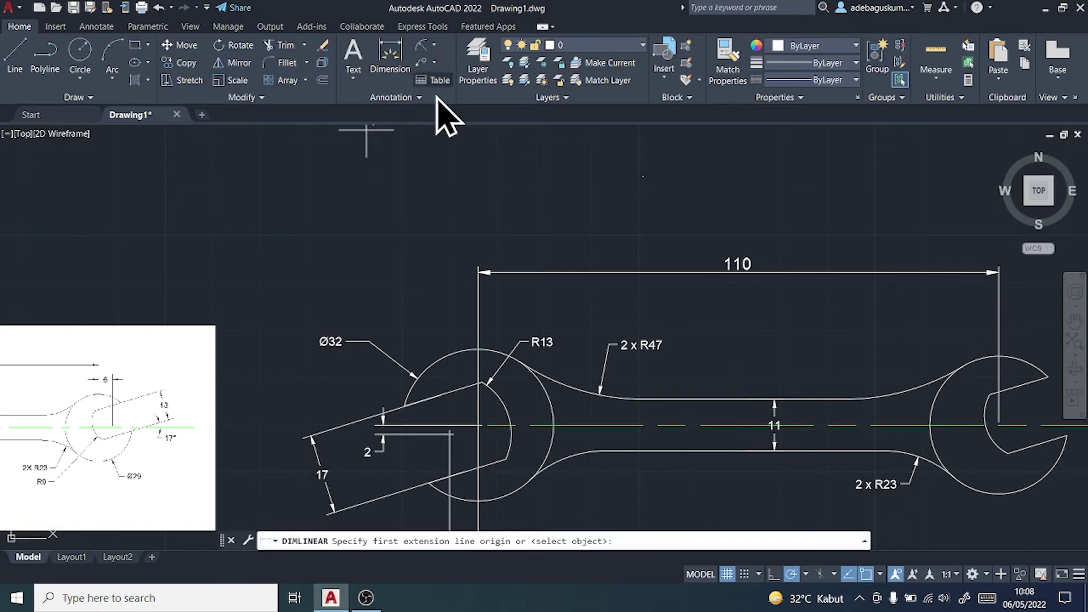
click(999, 426)
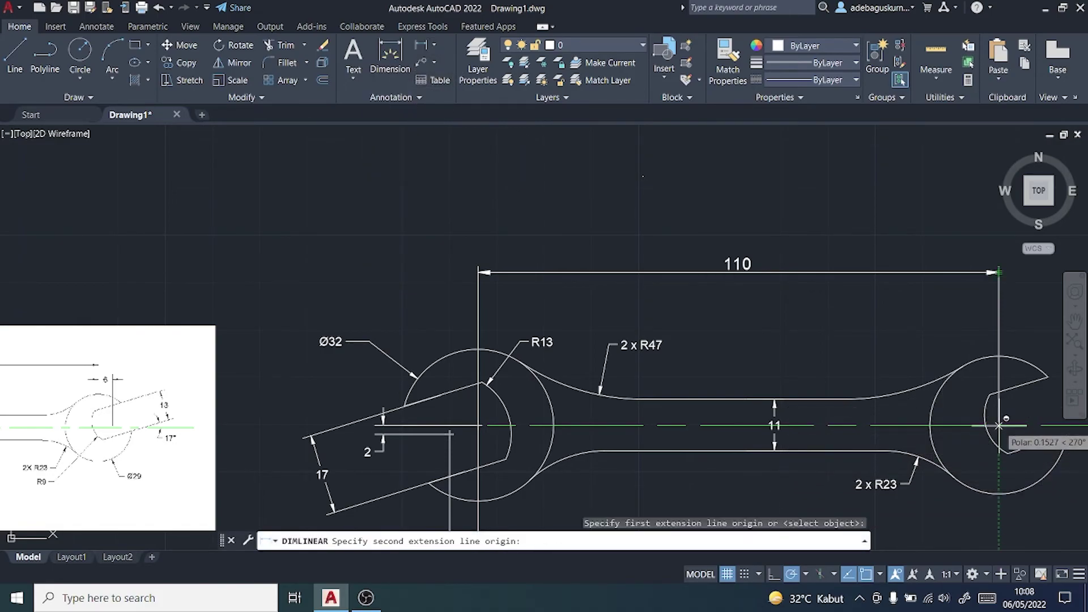
click(1027, 417)
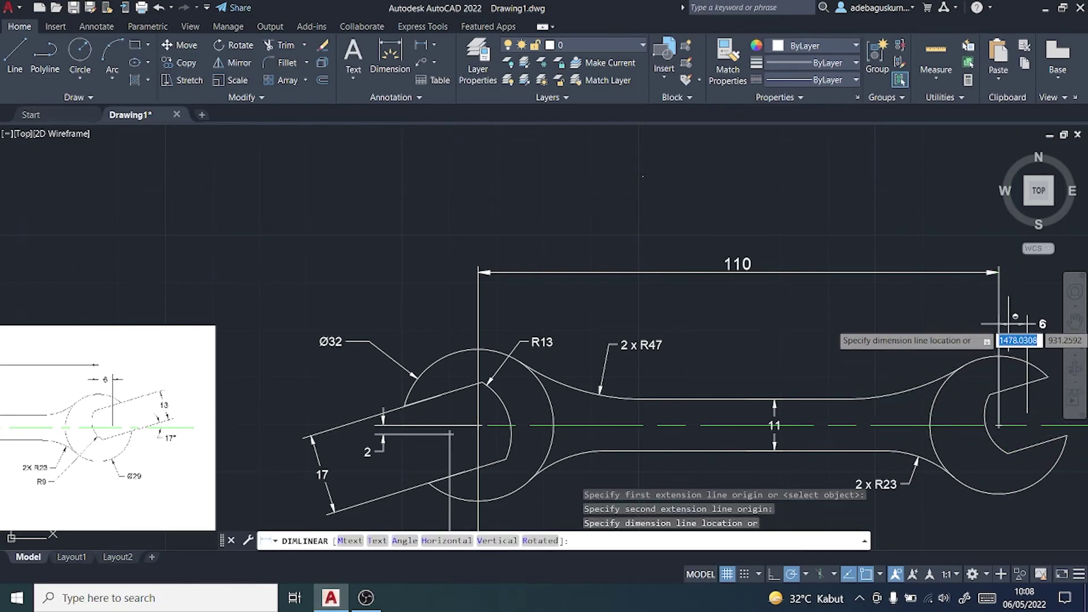
click(1011, 324)
click(415, 41)
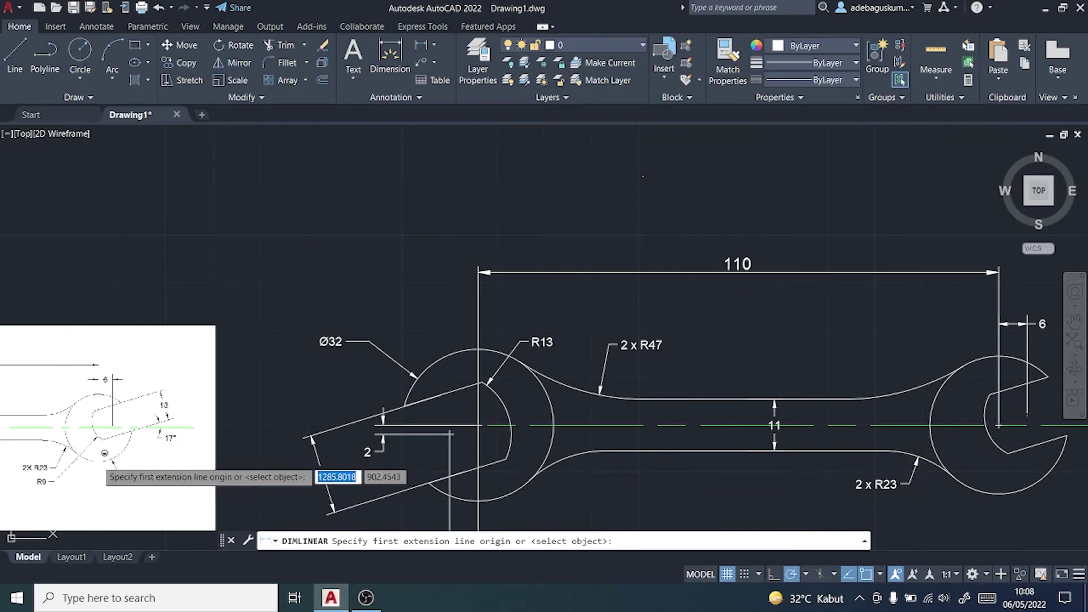
key(Escape)
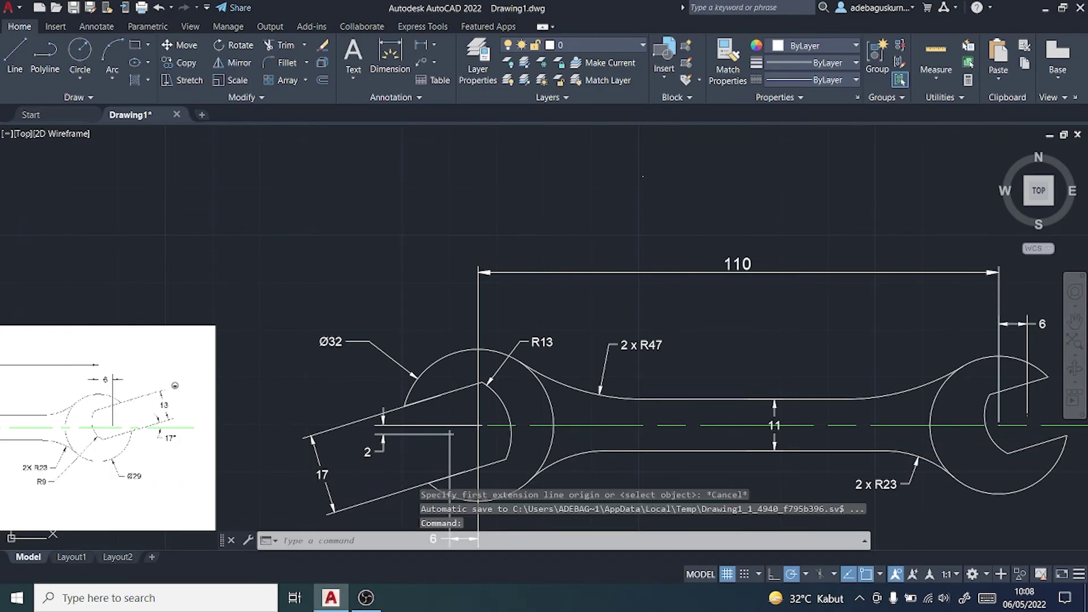
scroll(150, 413, up, 2)
scroll(150, 413, up, 2)
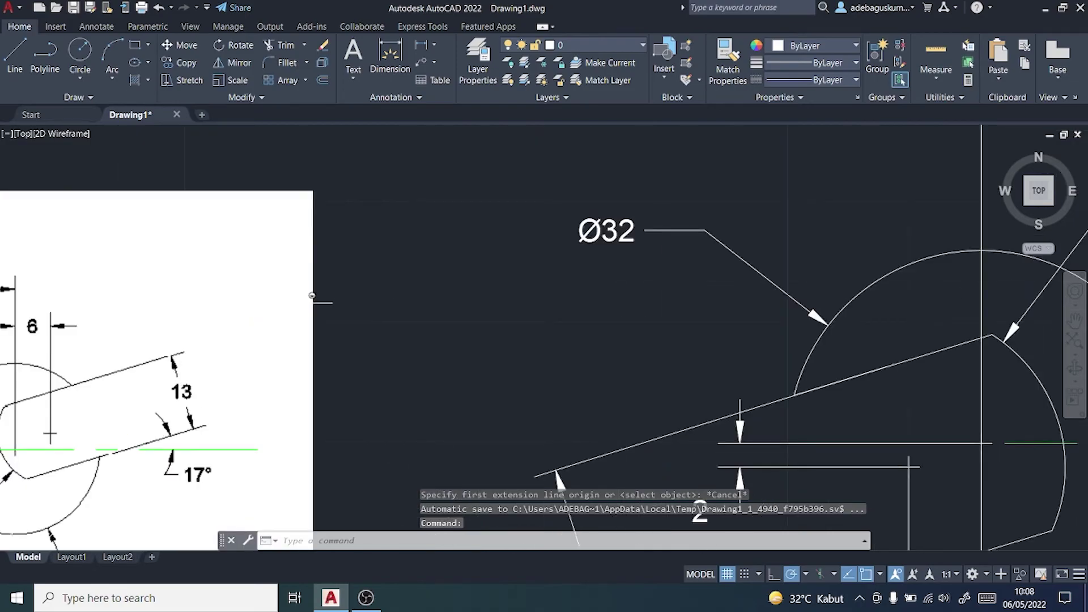
scroll(317, 286, down, 2)
- Place a 13 aligned dimension between the two faces of the right jaw opening
click(435, 45)
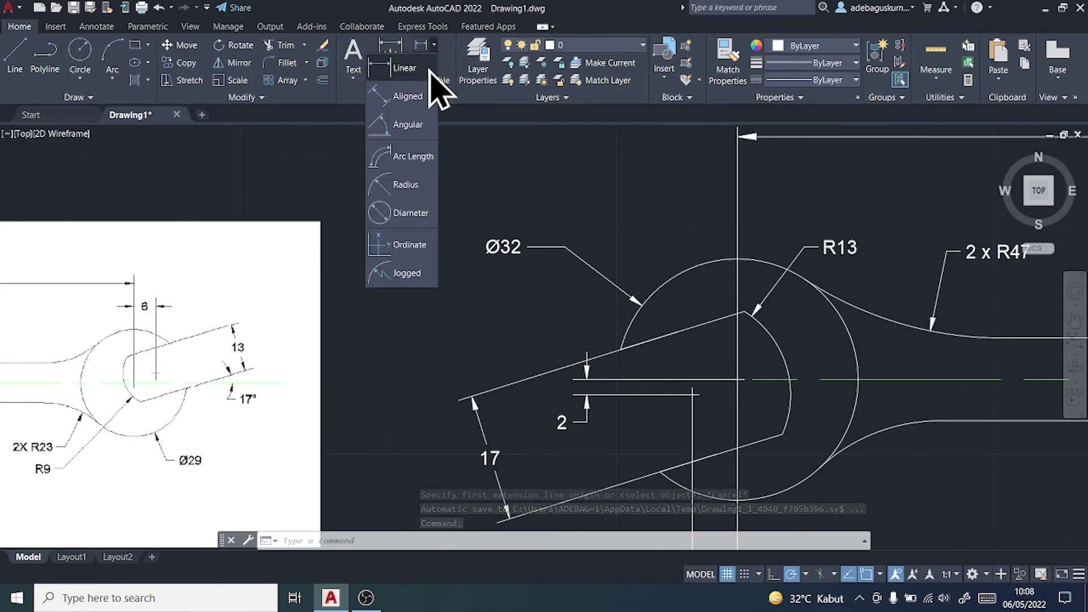
click(432, 87)
scroll(703, 370, down, 4)
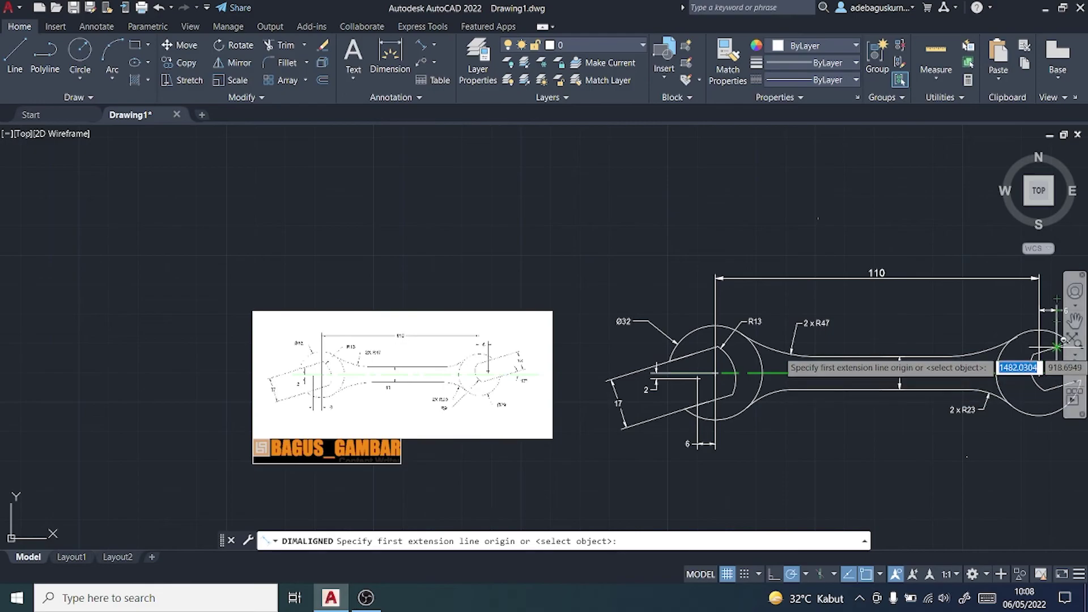
click(1053, 347)
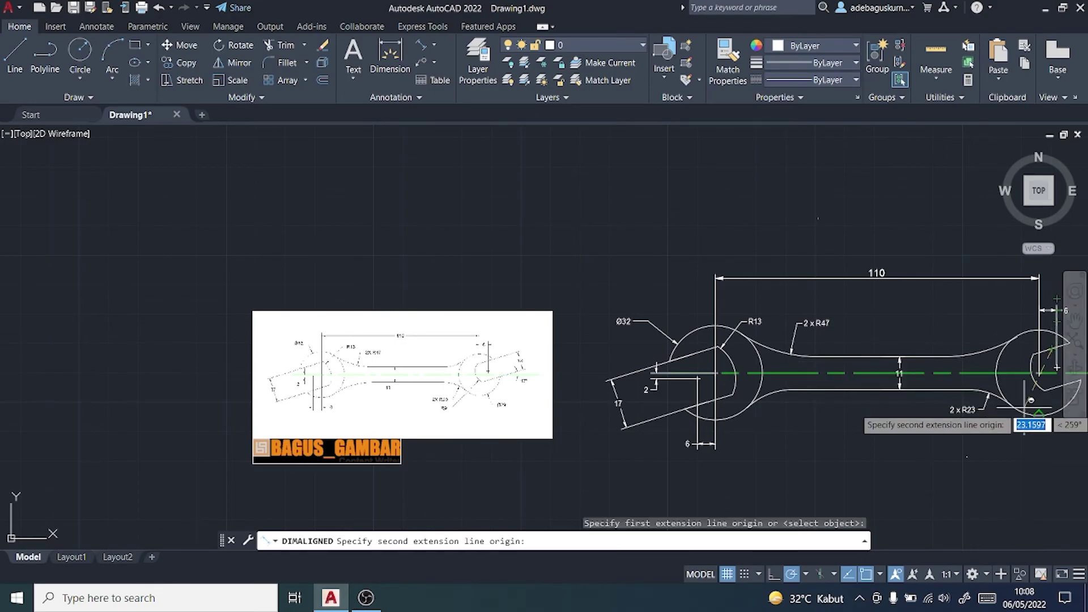
middle_drag(1071, 405, 904, 388)
scroll(904, 387, up, 4)
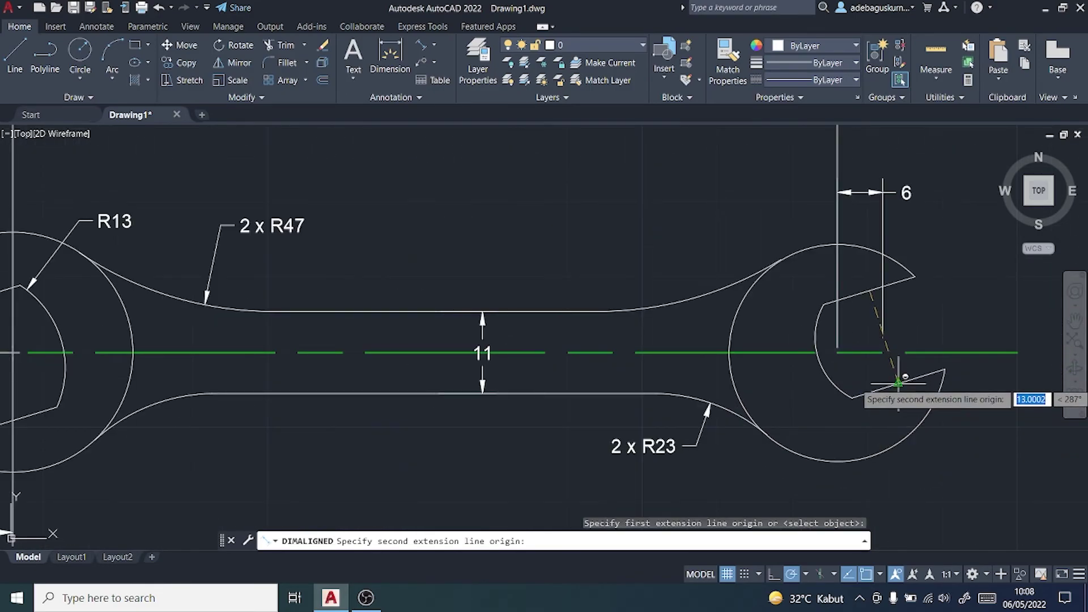
click(907, 387)
click(986, 289)
scroll(986, 289, down, 3)
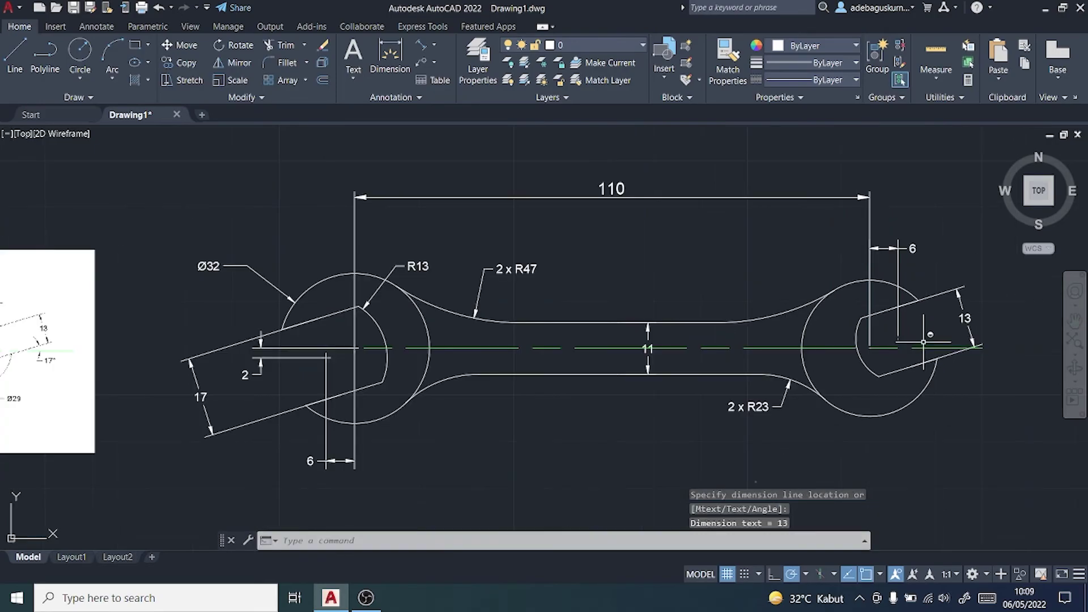
scroll(975, 318, down, 2)
scroll(322, 310, up, 5)
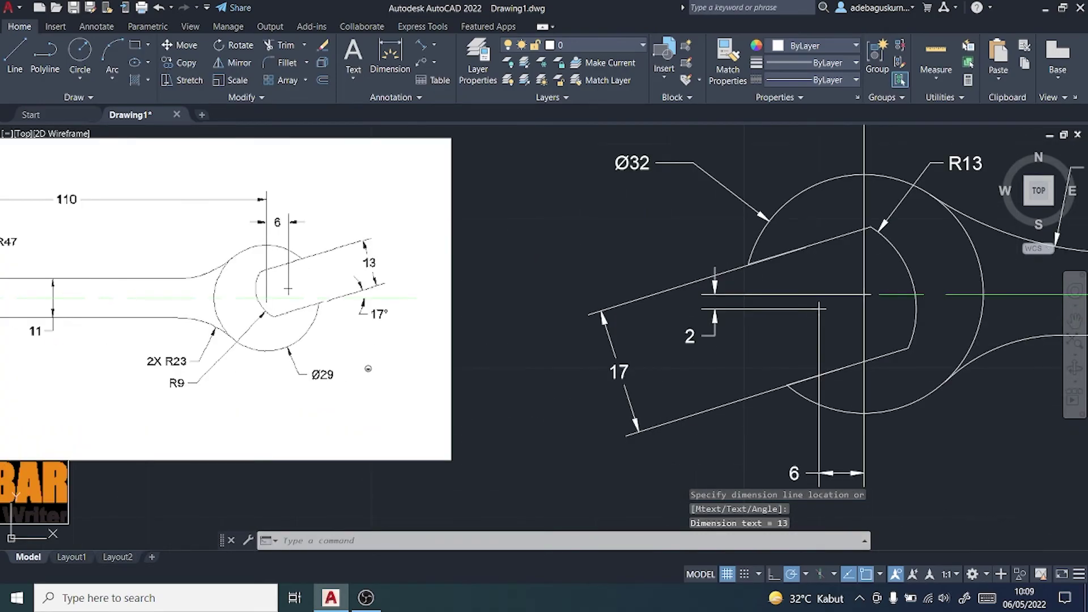
- Dimension the right head circle with a Ø29 diameter dimension
click(434, 45)
click(404, 212)
scroll(632, 310, down, 4)
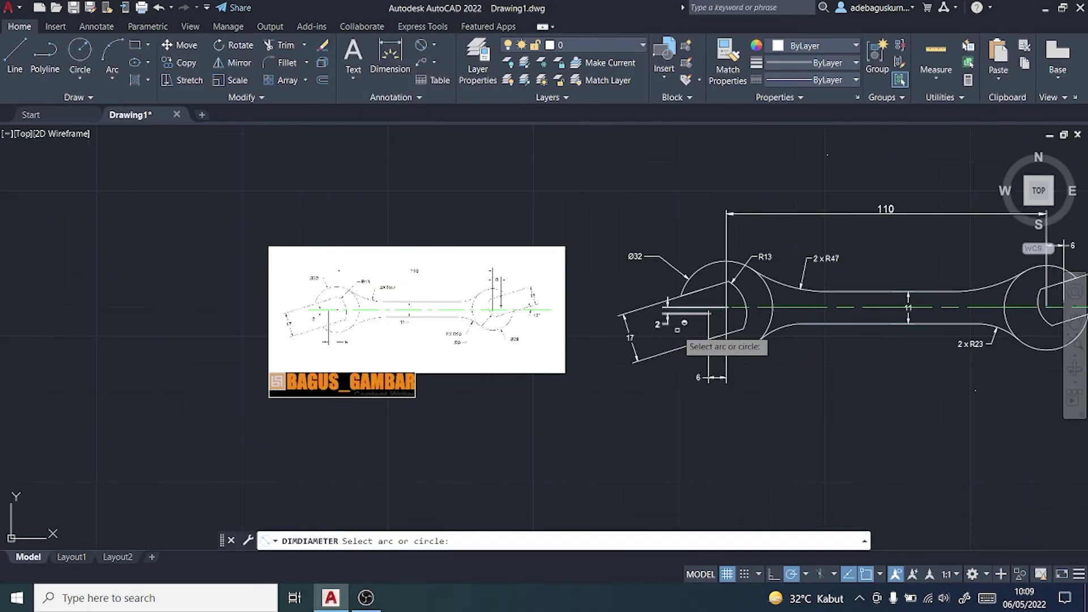
scroll(929, 379, down, 2)
click(1009, 357)
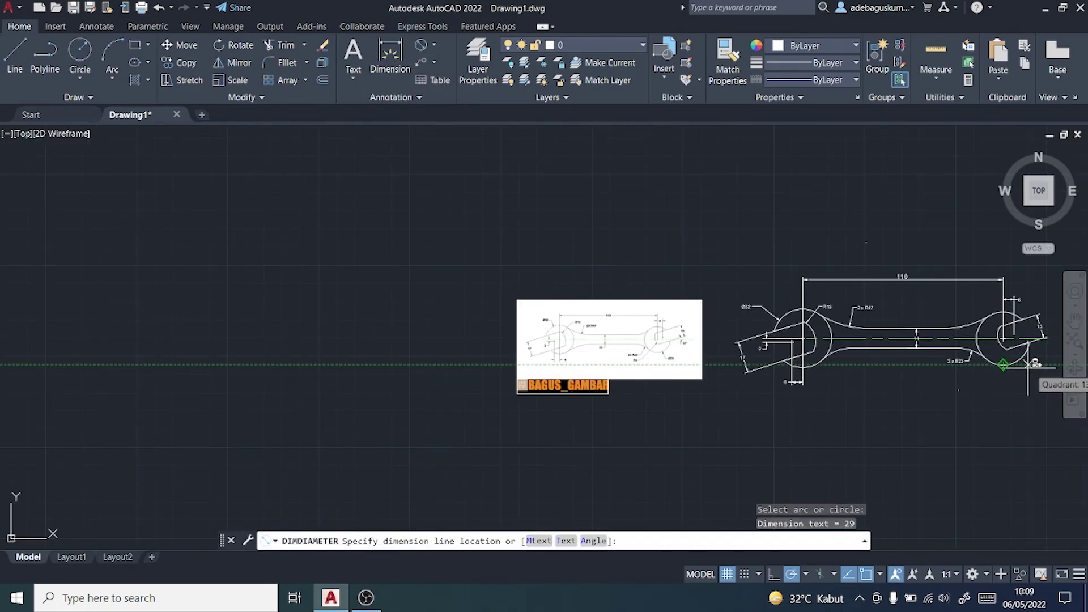
scroll(1009, 391, up, 2)
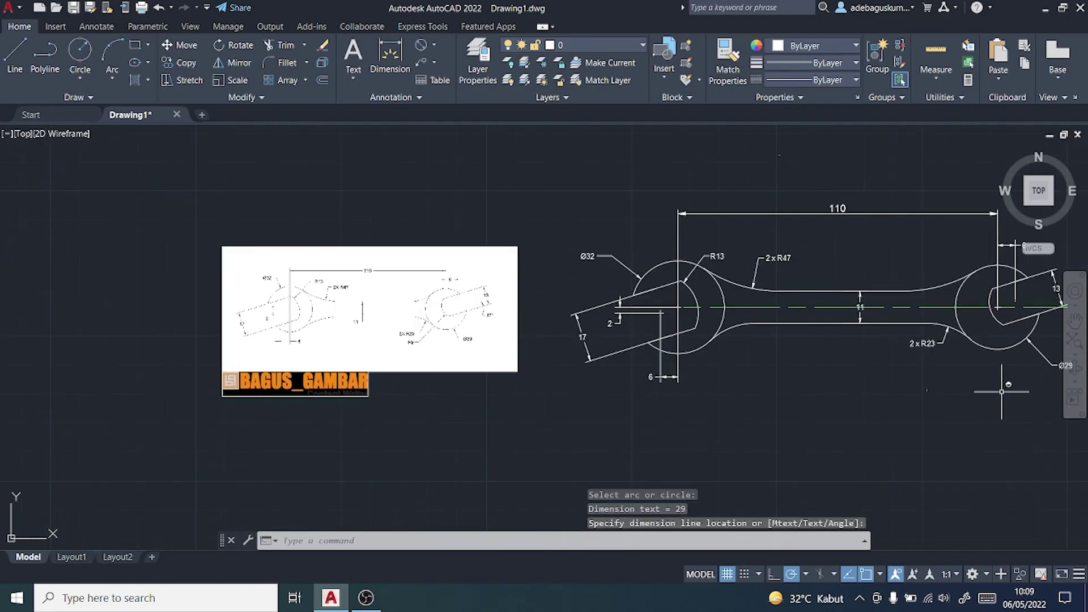
scroll(357, 372, up, 2)
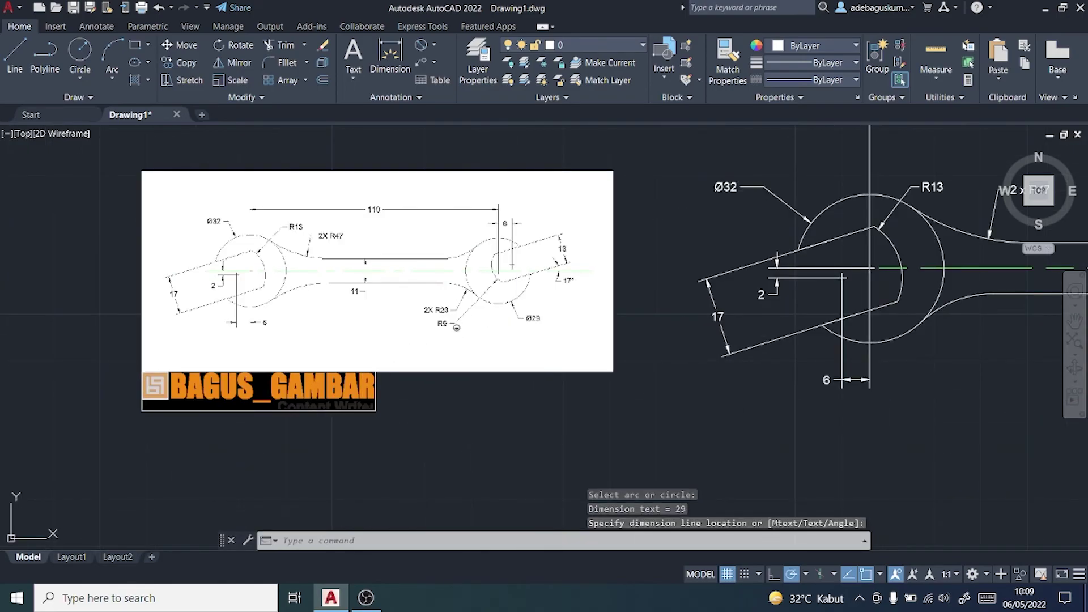
- Place an R9 radius dimension below the inner arc of the right jaw
click(434, 46)
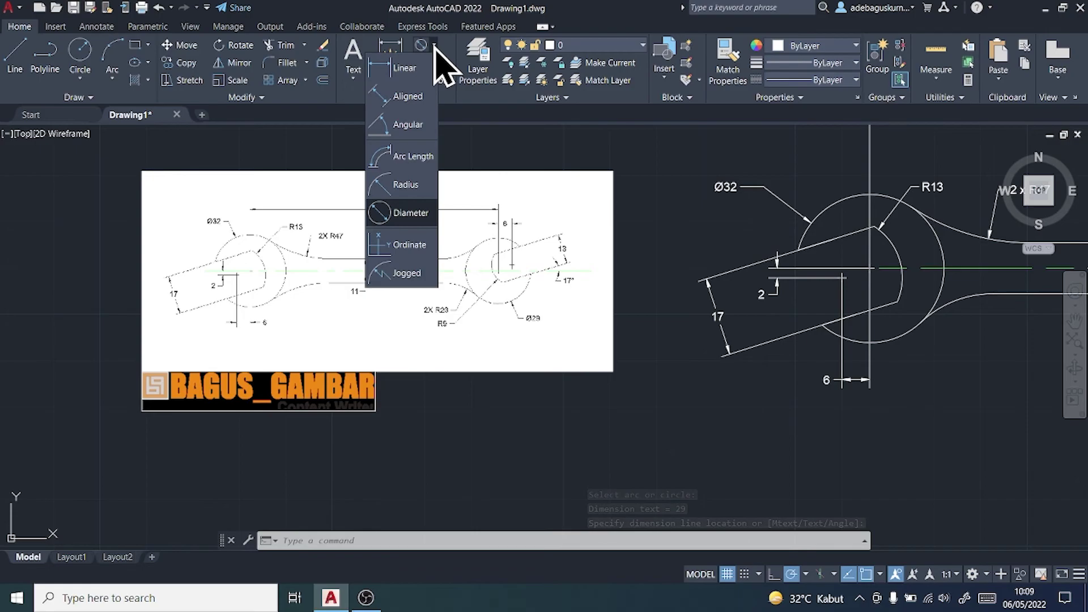
click(399, 180)
scroll(626, 298, down, 2)
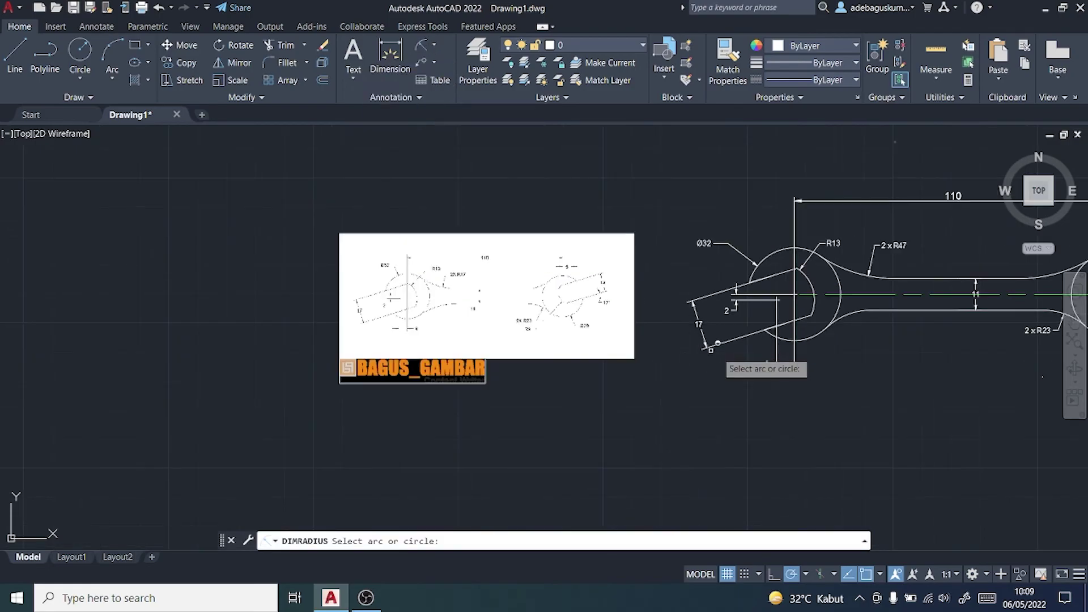
middle_drag(1035, 344, 561, 405)
scroll(652, 374, up, 4)
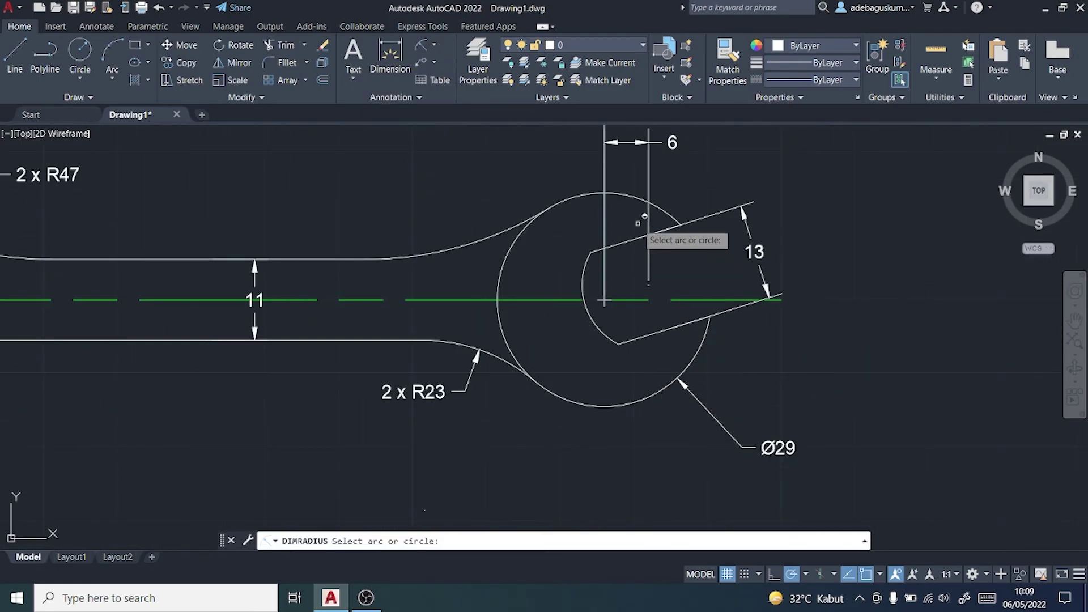
click(584, 284)
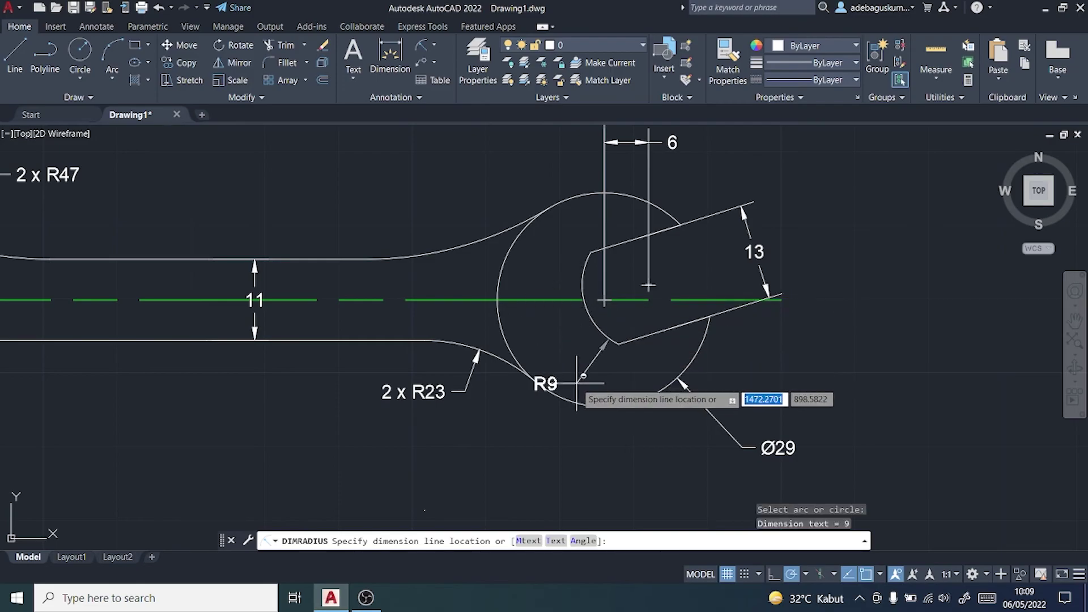
click(536, 450)
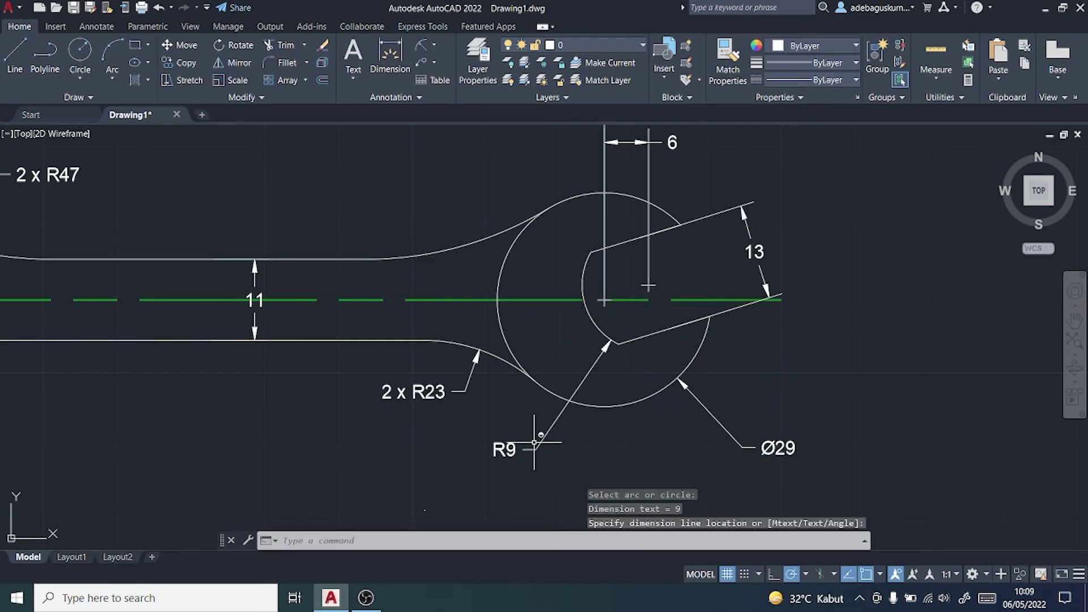
scroll(534, 443, down, 3)
- Pan and zoom to compare the left jaw's 17 and 2 dimensions with the reference
middle_drag(360, 433, 566, 403)
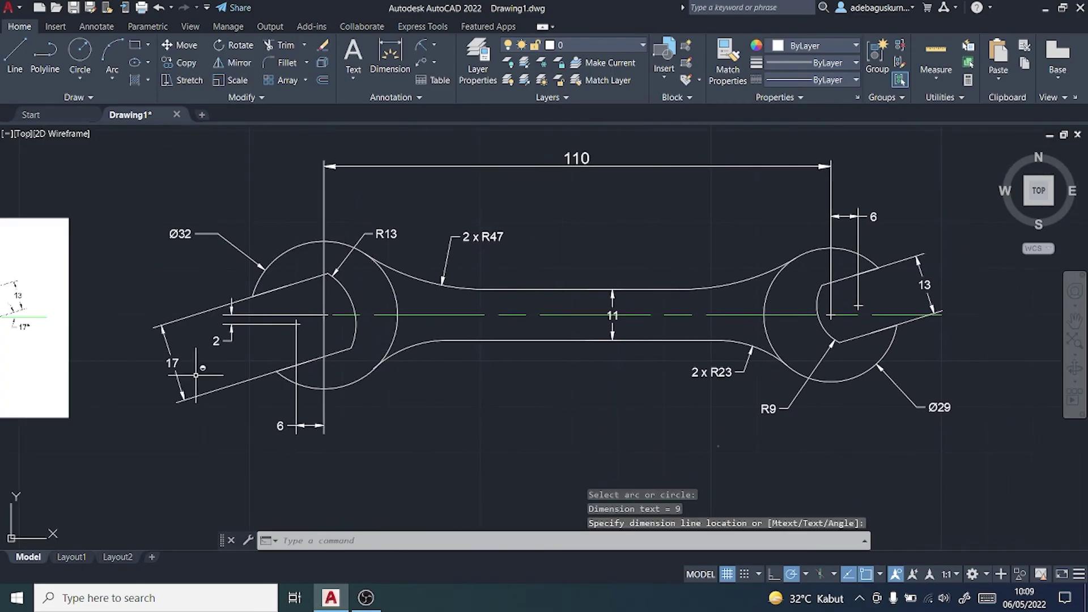
middle_drag(138, 376, 407, 374)
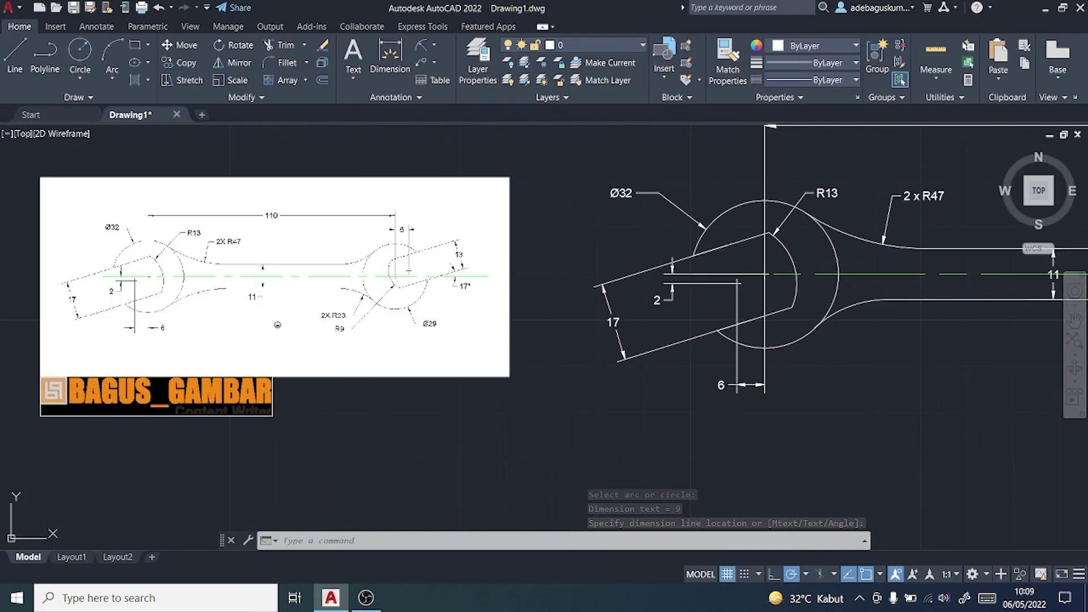
scroll(420, 316, up, 2)
scroll(420, 316, up, 2)
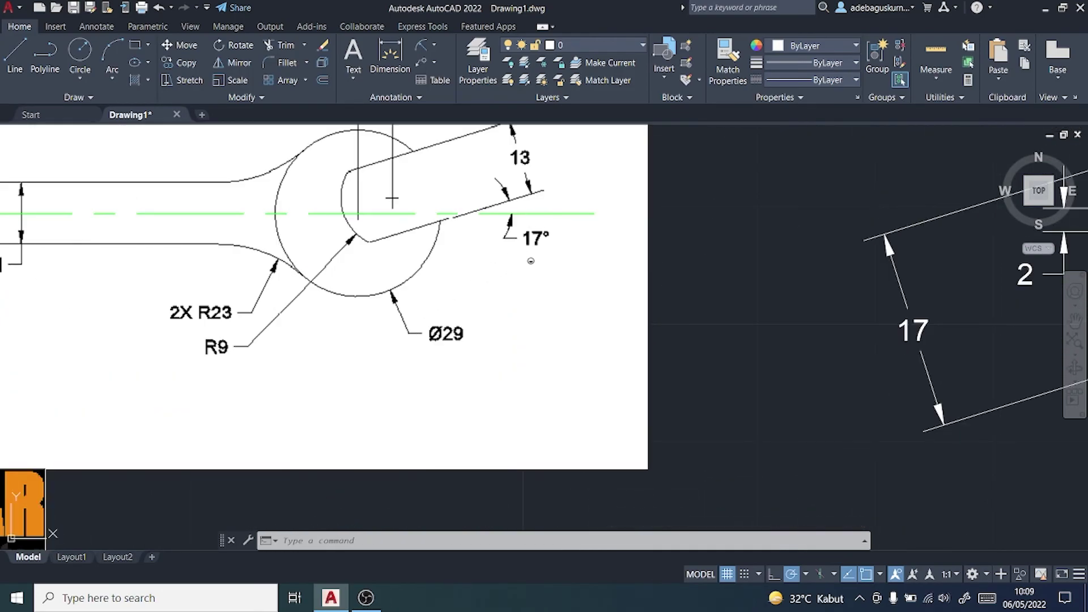
scroll(531, 261, down, 2)
scroll(531, 260, down, 4)
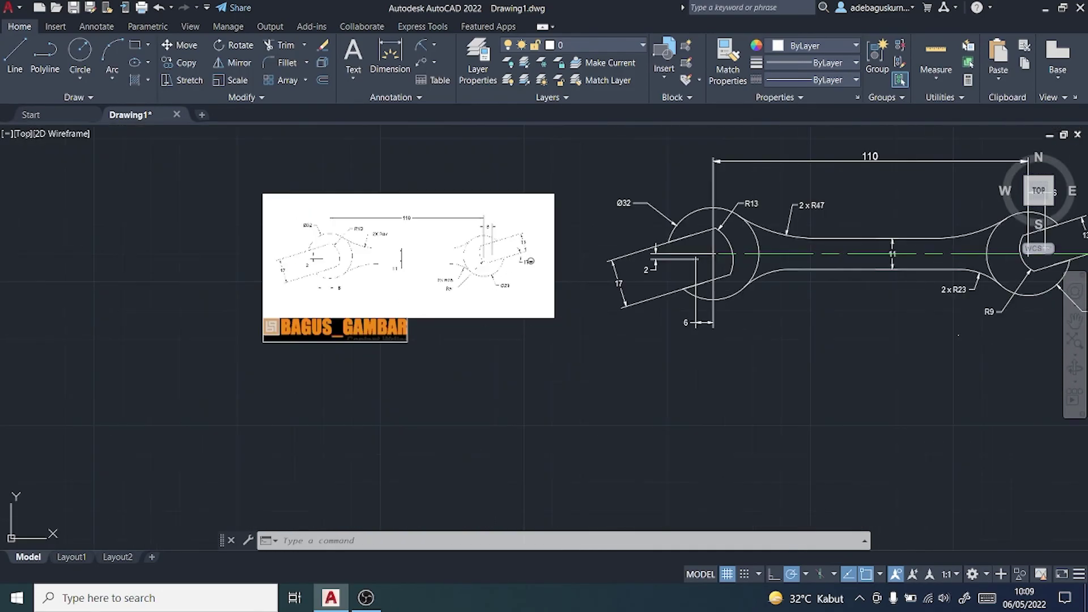
- Attempt an angular dimension from the centerline to the jaw line, then cancel it
click(434, 46)
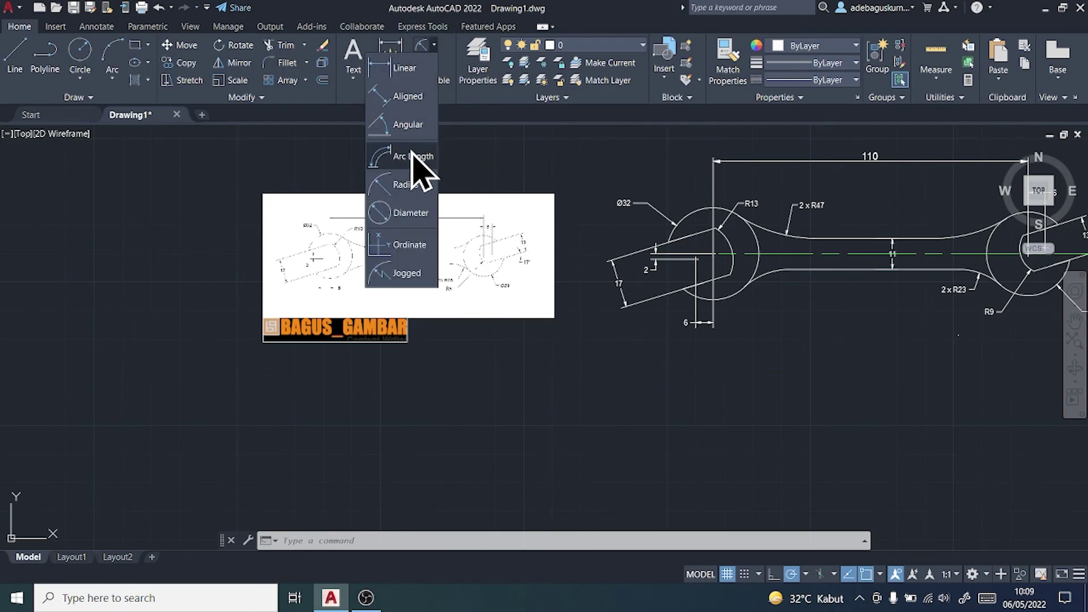
click(408, 124)
scroll(839, 294, down, 3)
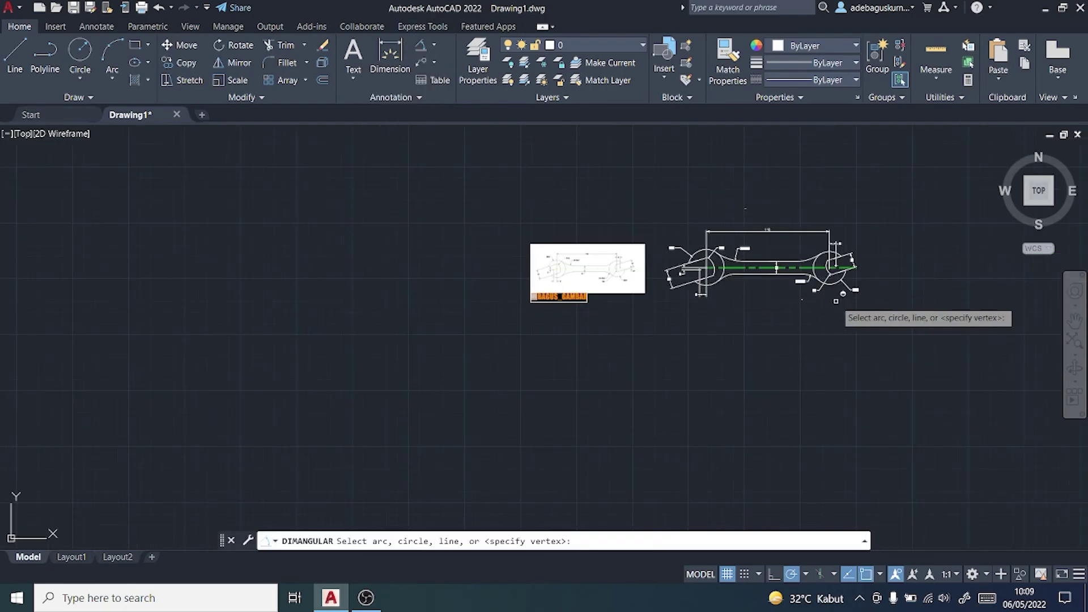
scroll(887, 302, up, 6)
scroll(888, 302, up, 3)
middle_drag(789, 355, 701, 379)
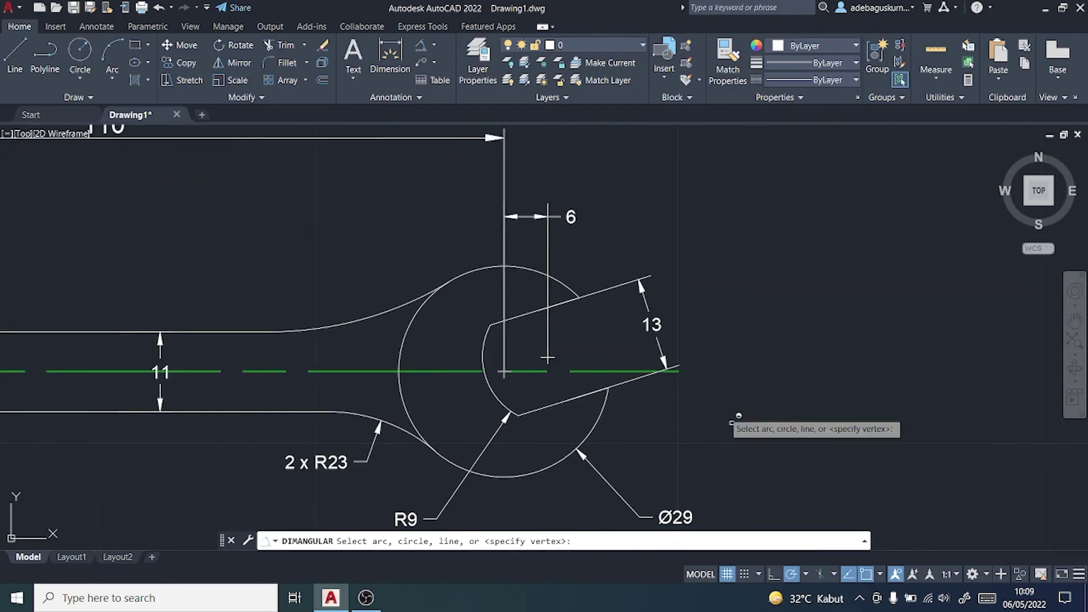
click(678, 371)
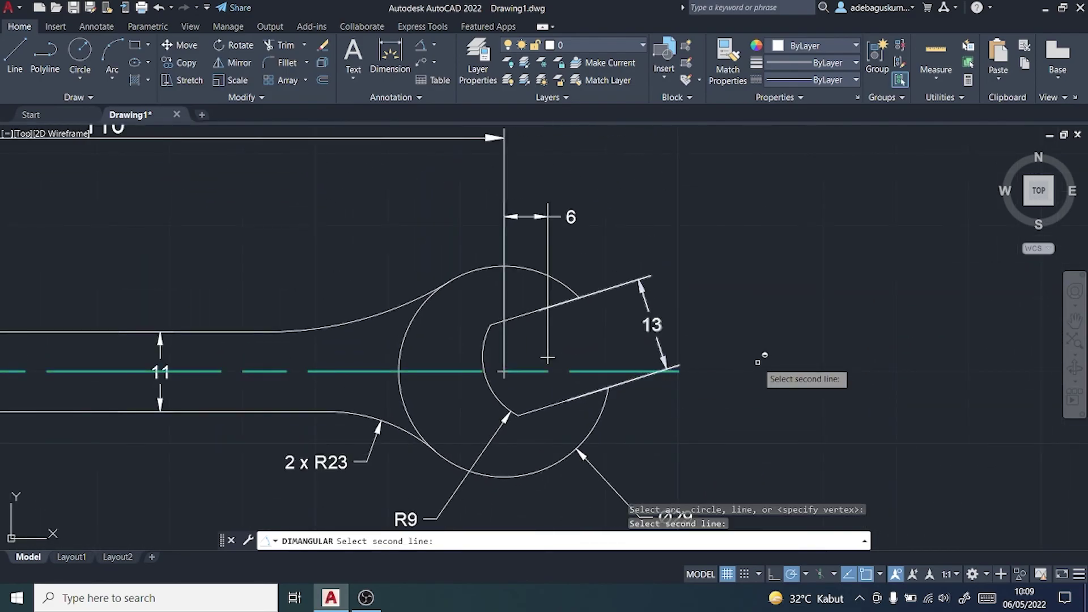
click(662, 365)
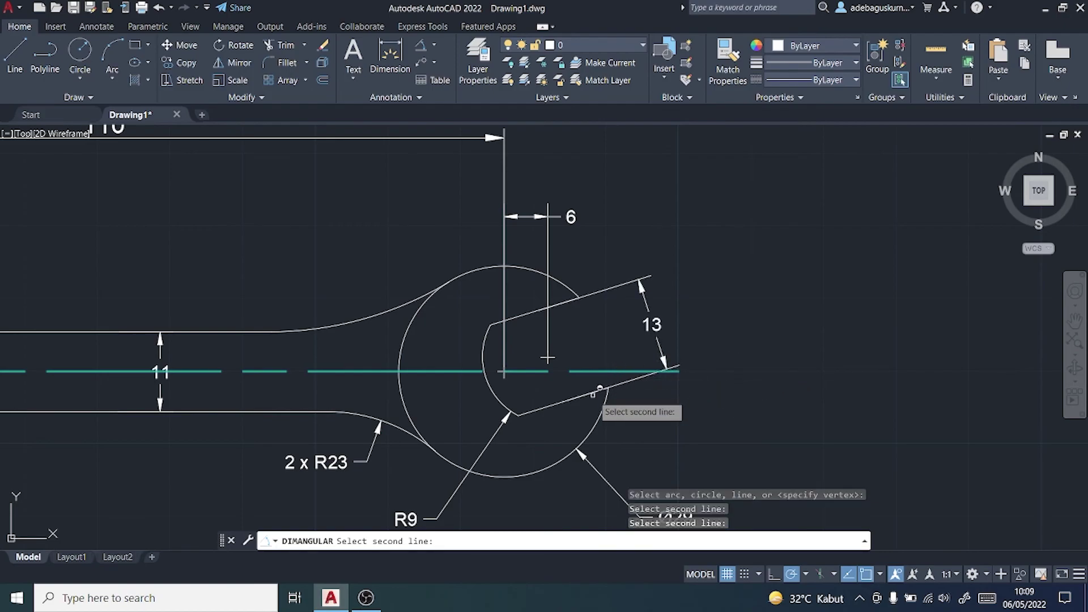
click(600, 390)
key(Escape)
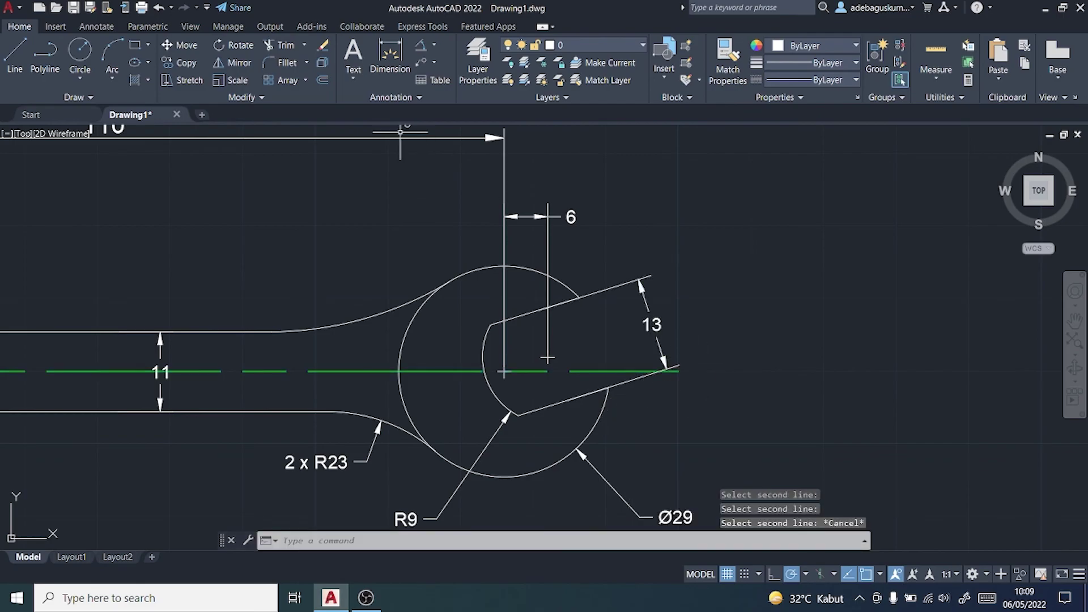
- Add the 17° angle between the green centerline and the lower jaw edge
click(421, 45)
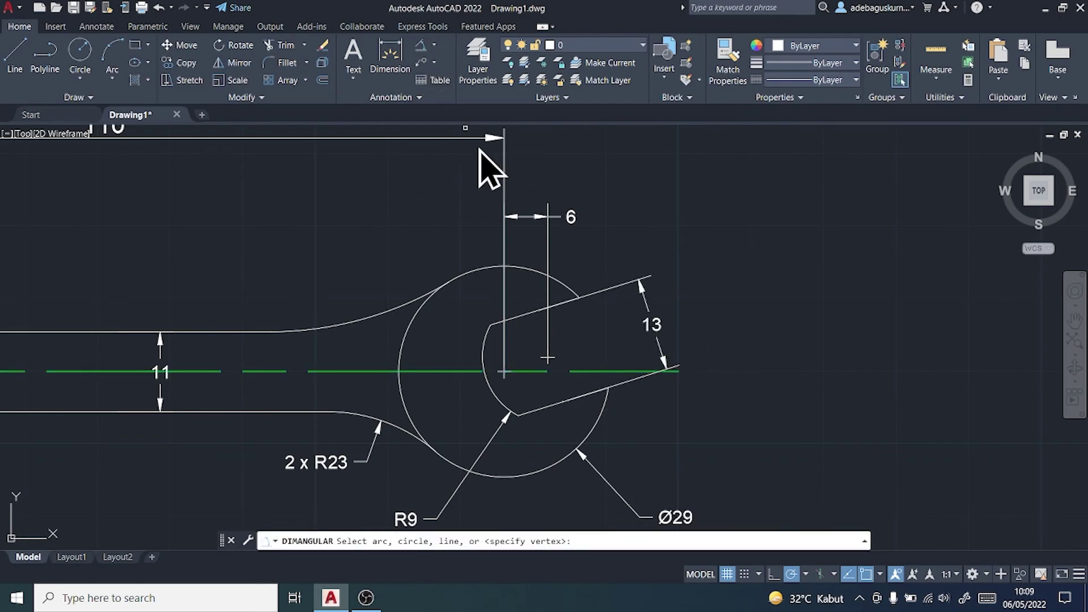
click(582, 370)
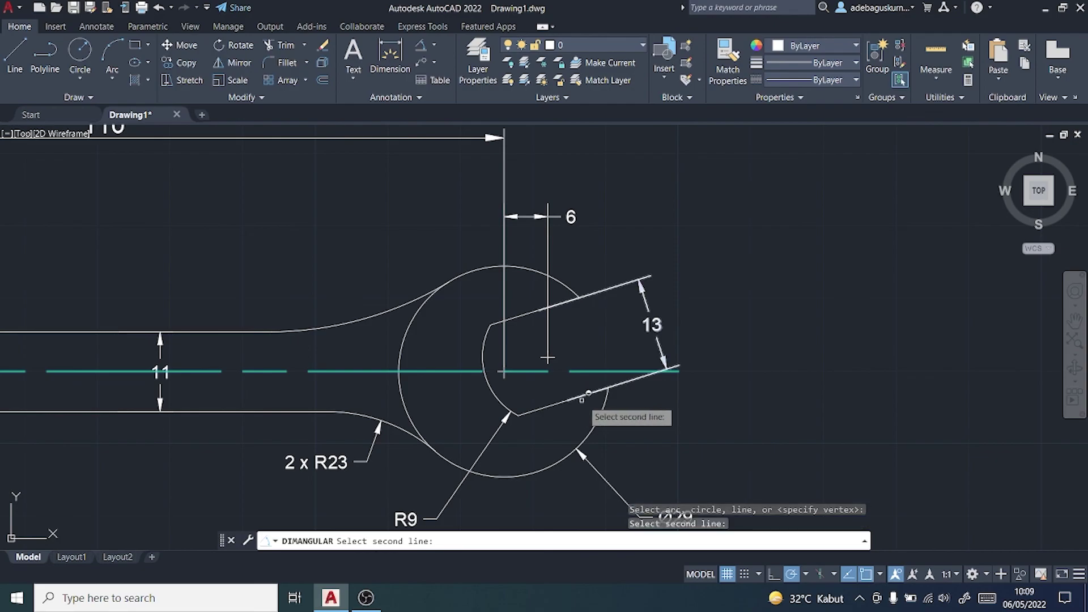
click(564, 402)
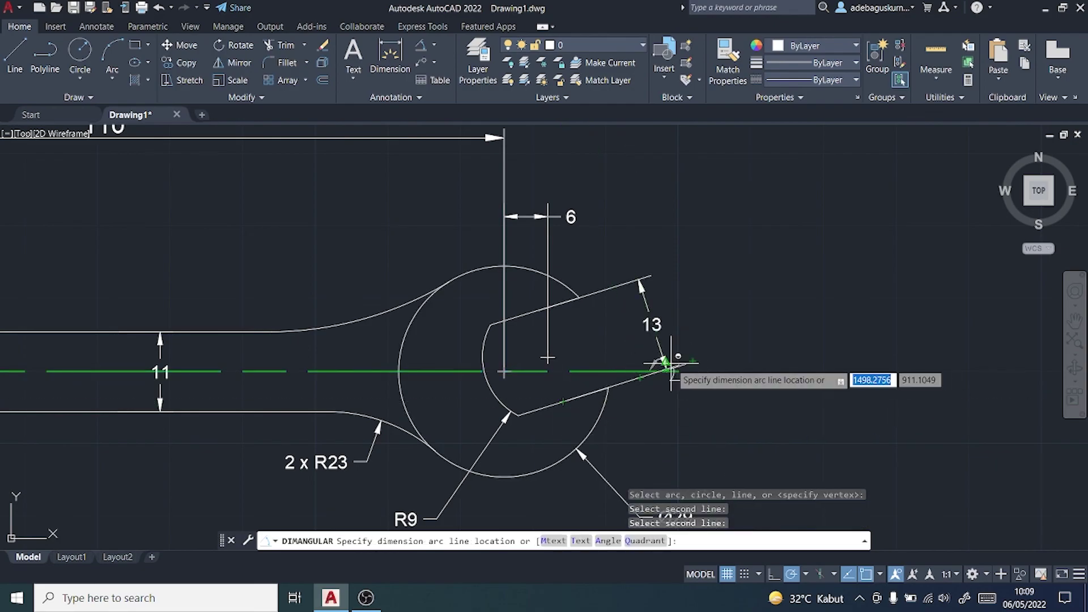
click(583, 382)
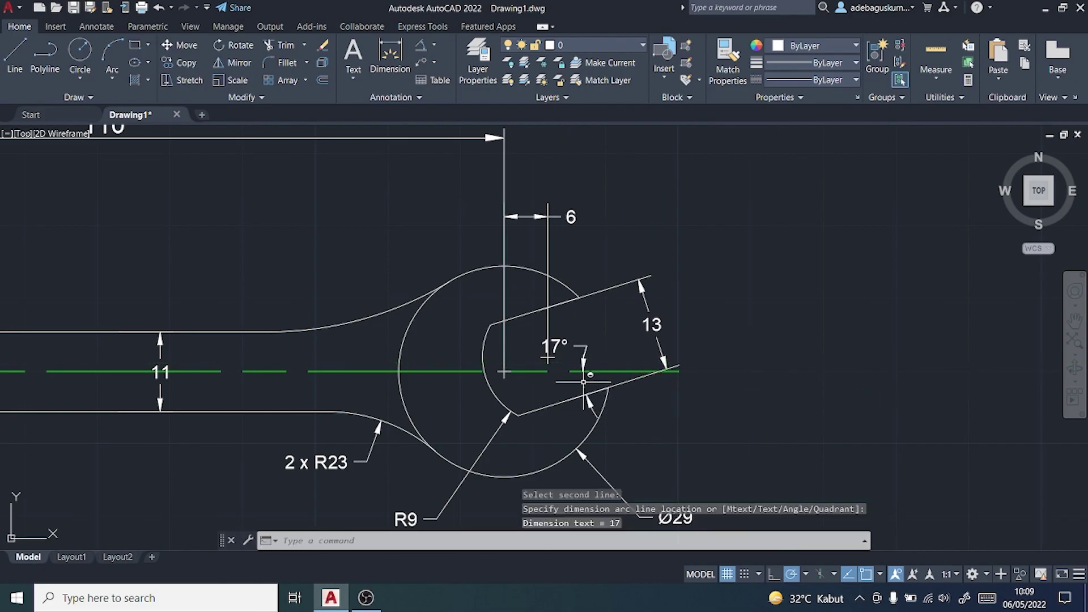
scroll(612, 390, down, 3)
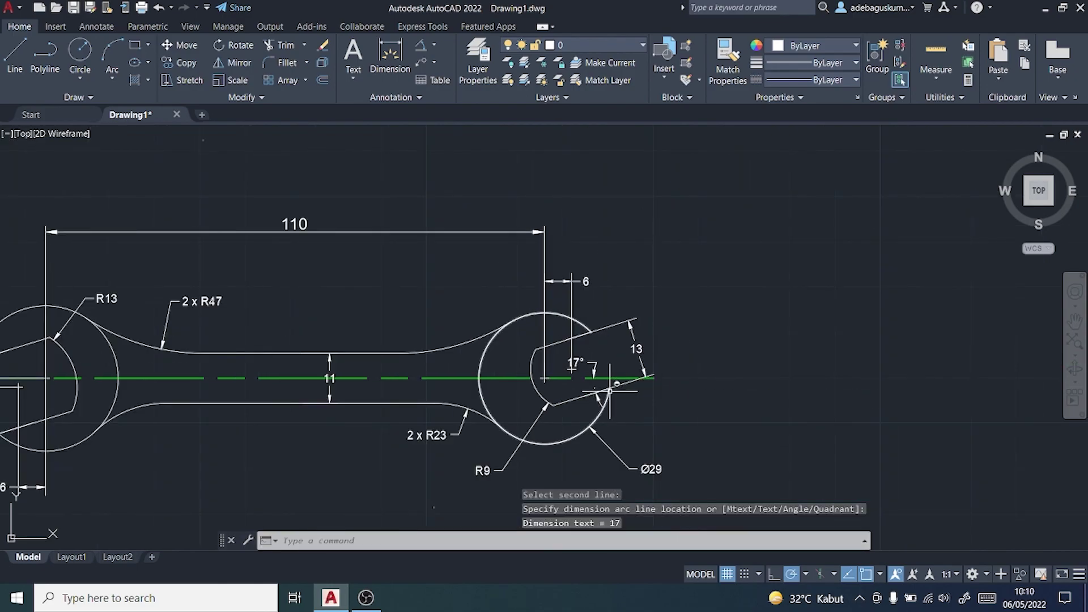
scroll(584, 374, down, 2)
scroll(445, 401, up, 4)
scroll(396, 406, down, 2)
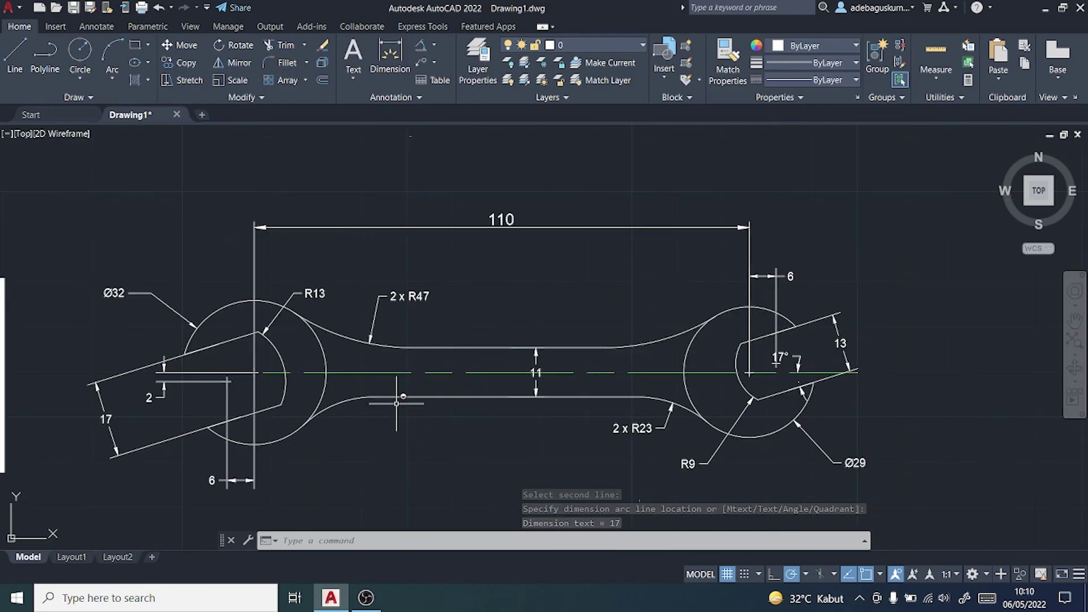